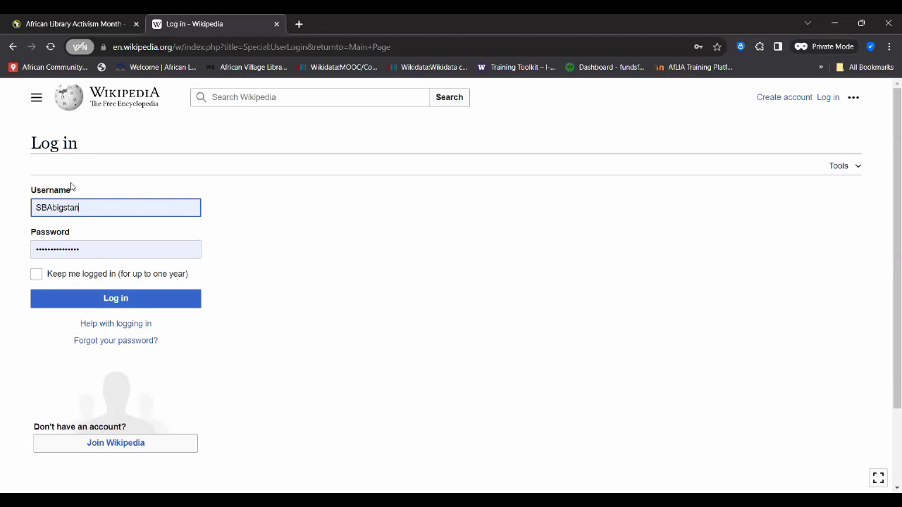
- Go back twice to the Main Page, open Log in, and dismiss password autofill on the empty form
left_click(12, 48)
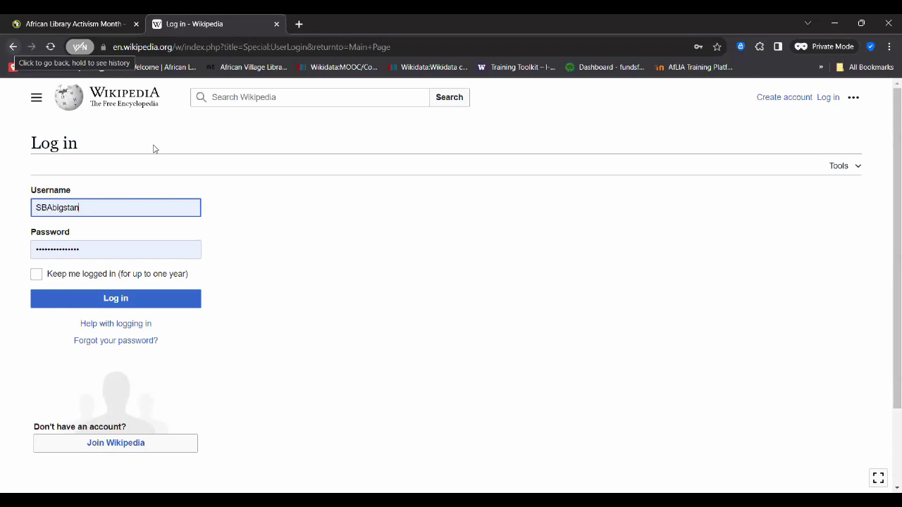
left_click(14, 47)
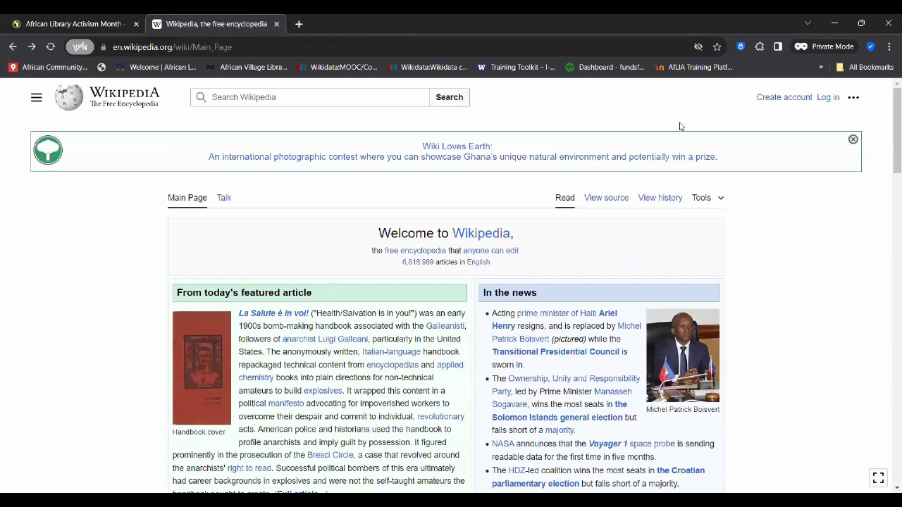
left_click(829, 99)
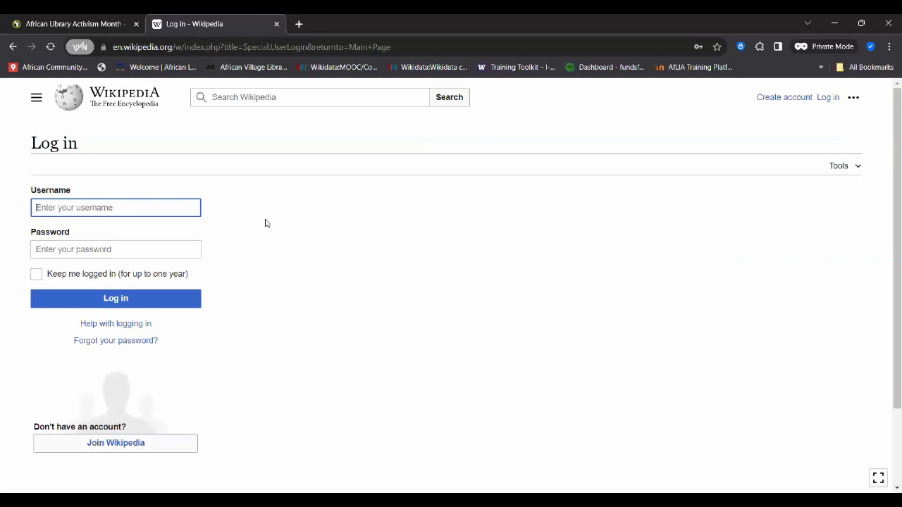
left_click(95, 205)
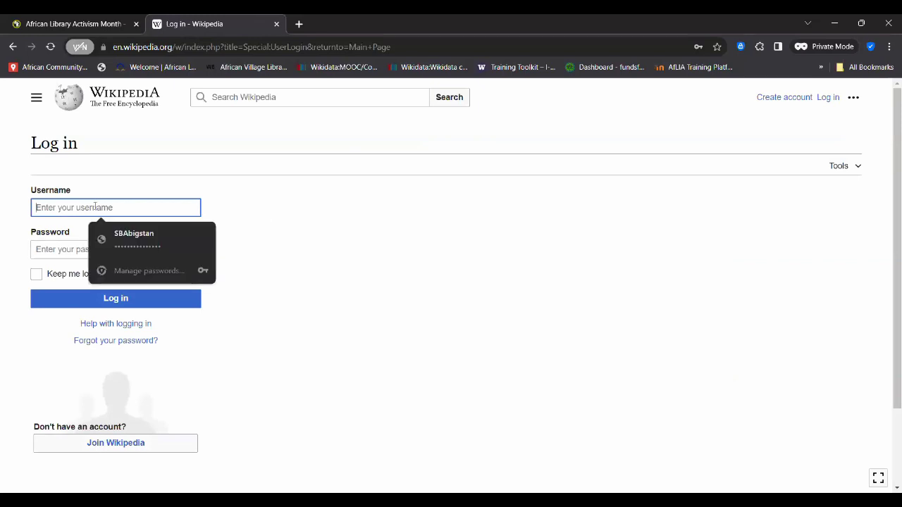
left_click(68, 250)
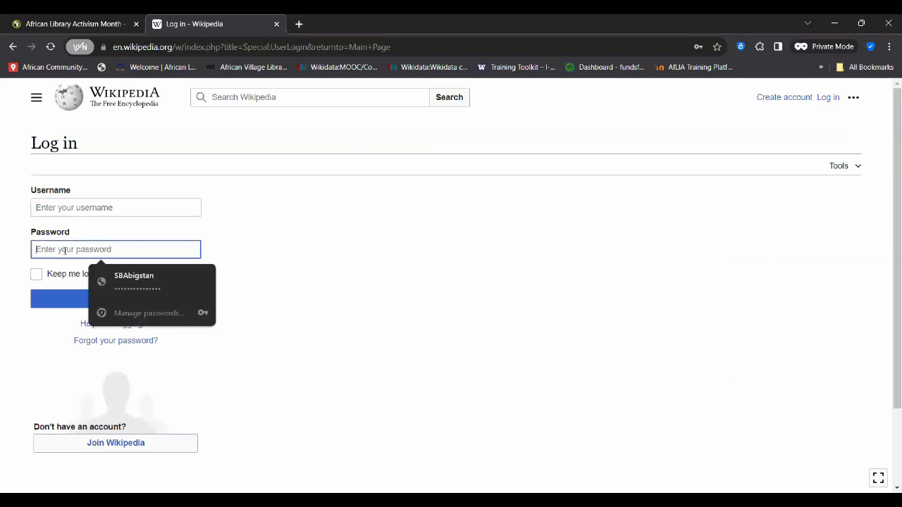
left_click(1, 282)
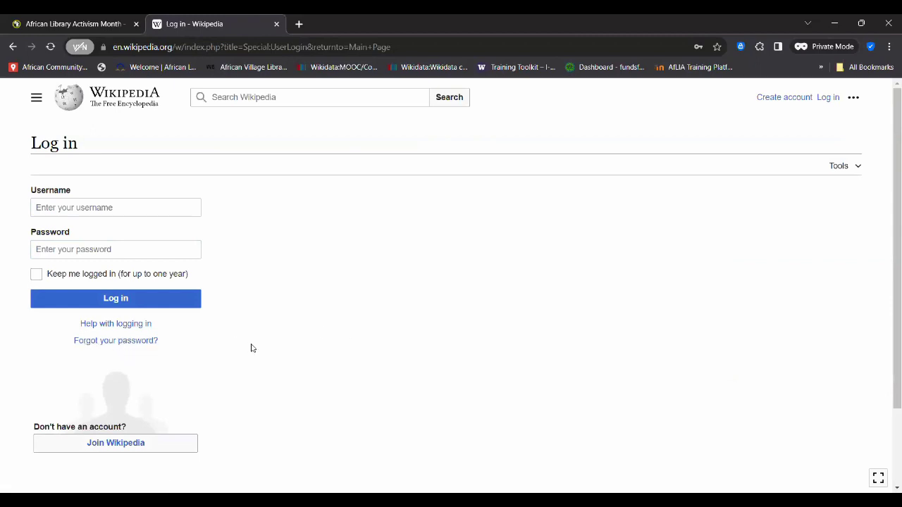
- Open the 'Forgot your password?' Reset password page and try its Username and Email address fields
left_click(119, 342)
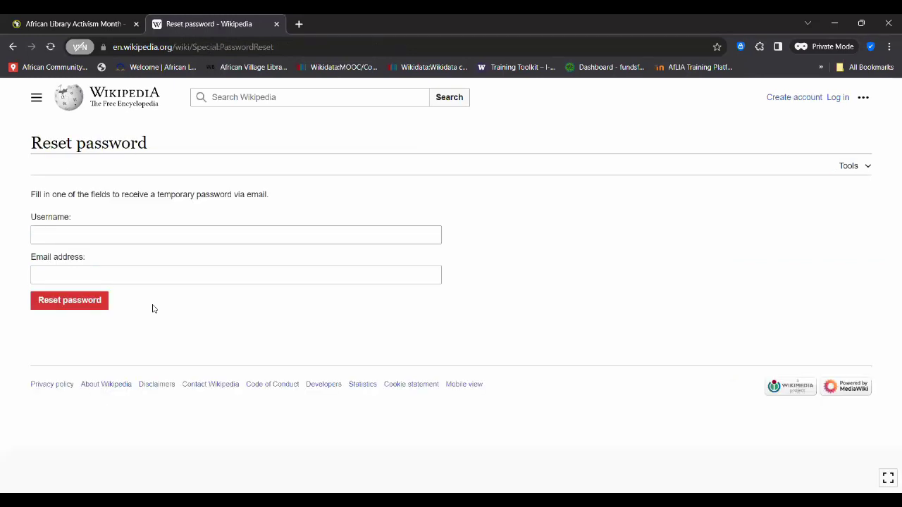
left_click(79, 235)
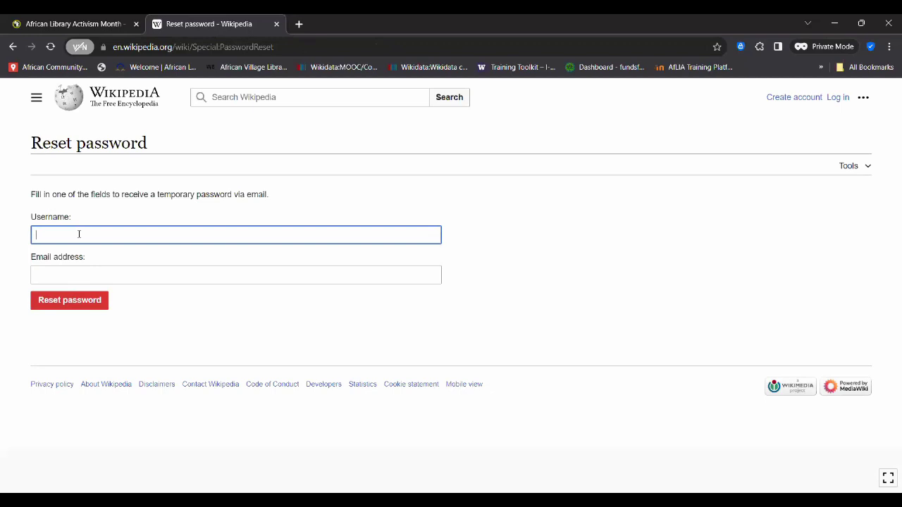
left_click(52, 280)
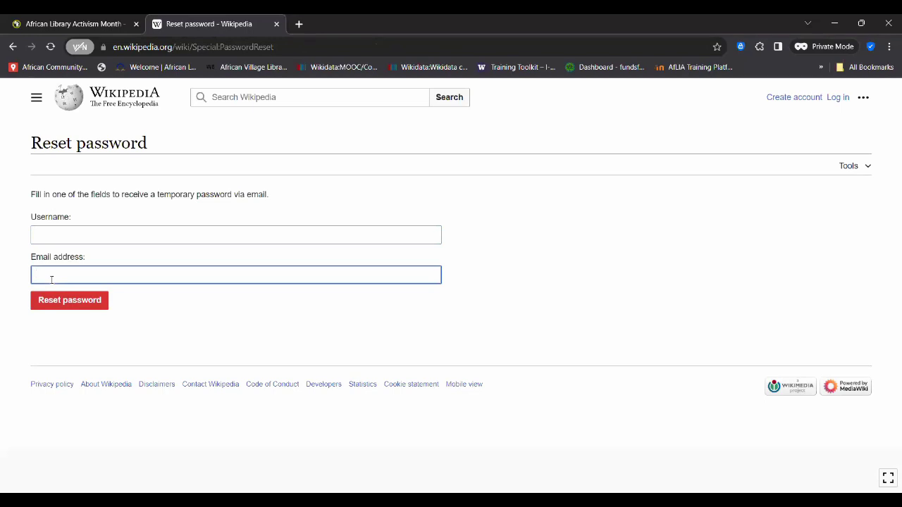
left_click(189, 306)
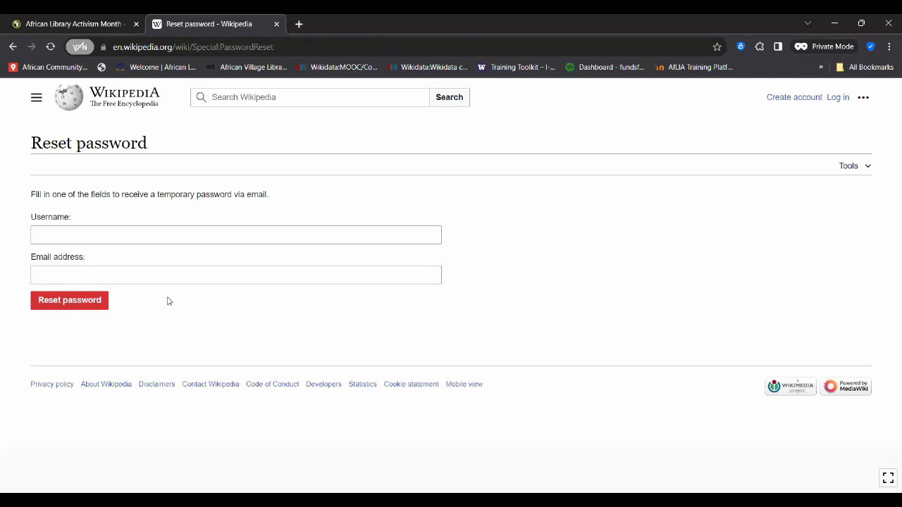
left_click(105, 277)
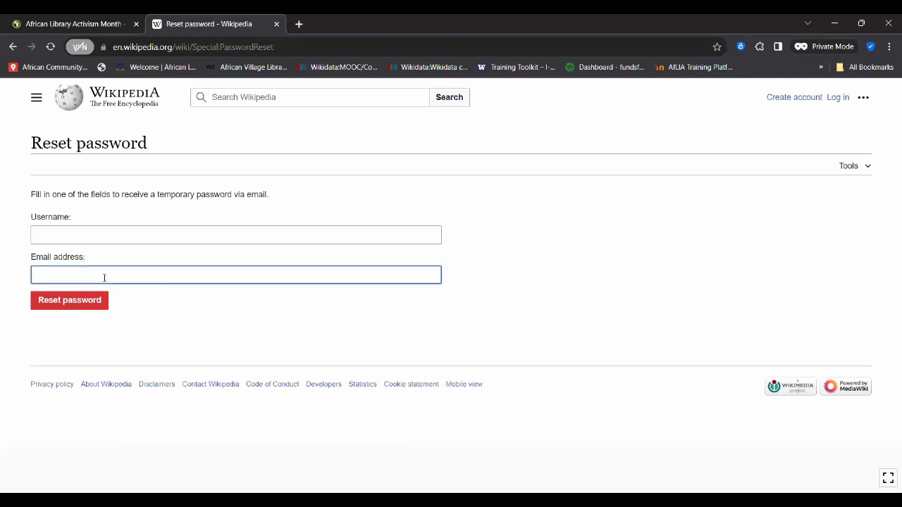
- Enter the account's username and its e-mail address in the reset form
left_click(82, 233)
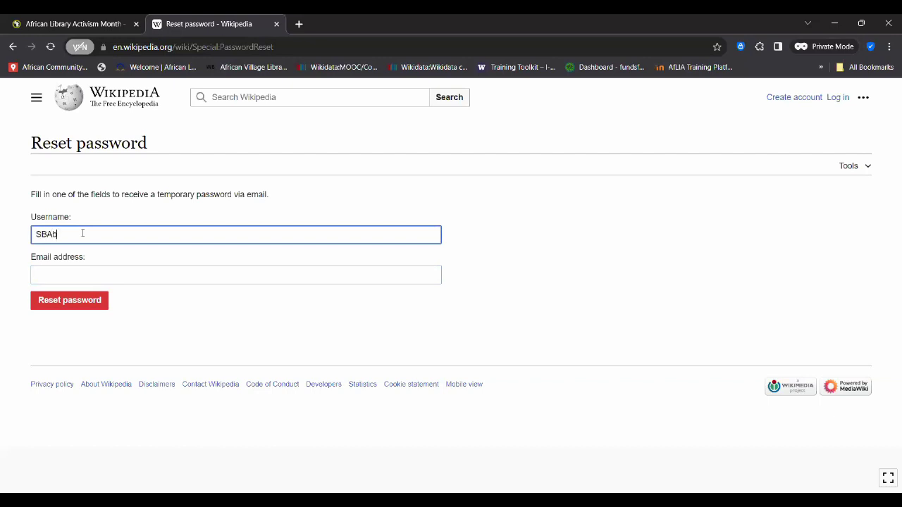
left_click(67, 275)
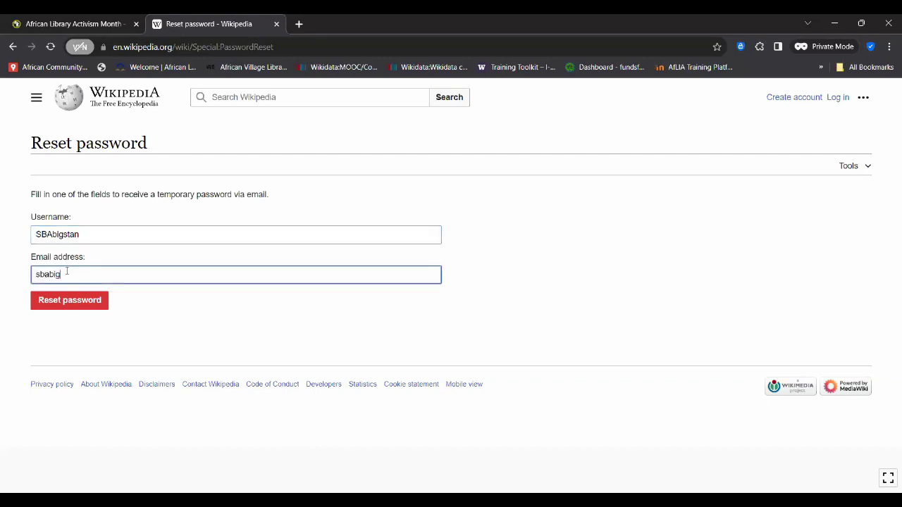
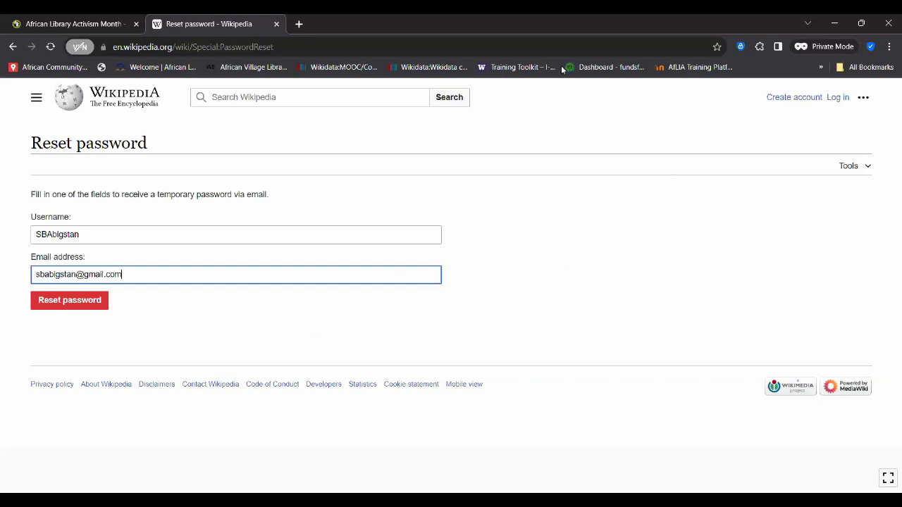
- Leave the reset form unsent via Log in, then reopen an empty Reset password page
left_click(838, 99)
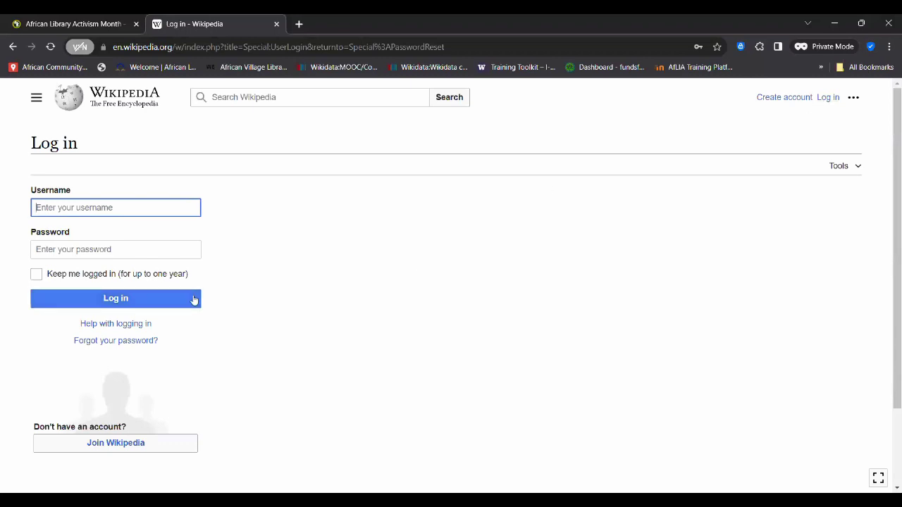
left_click(119, 347)
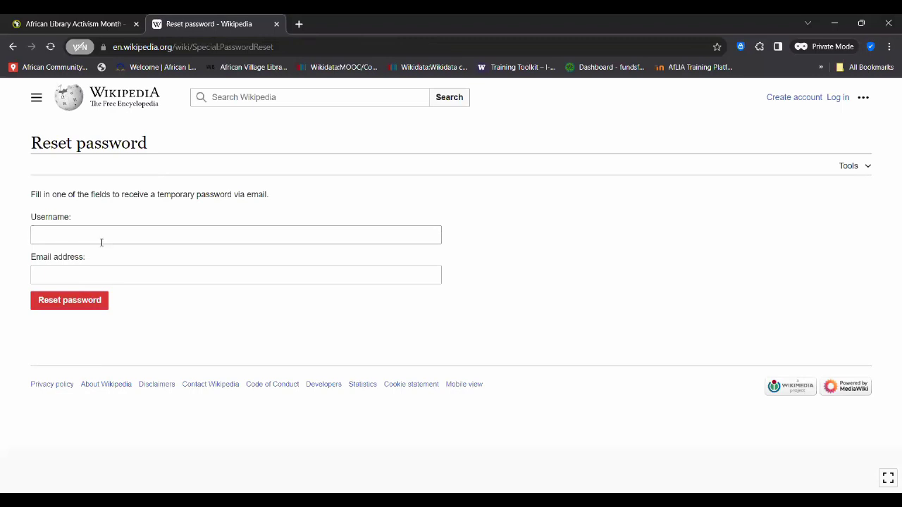
left_click(93, 238)
left_click(89, 274)
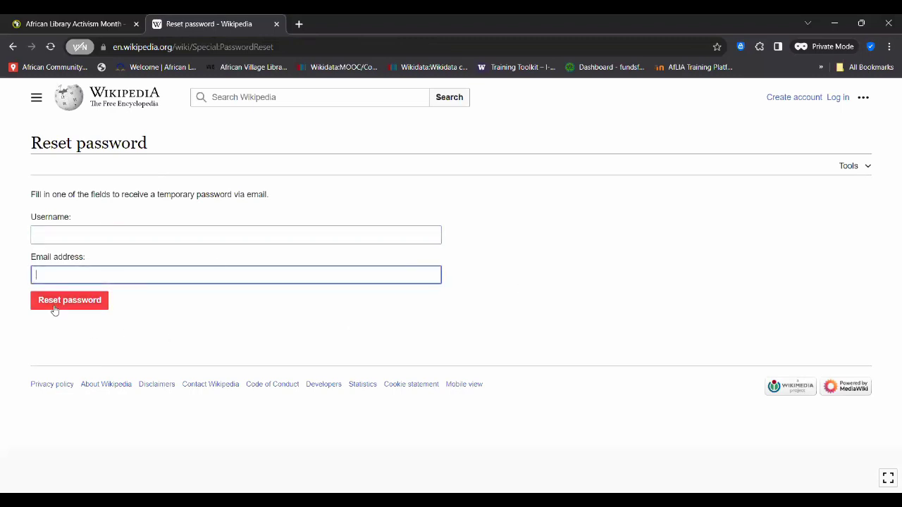
left_click(595, 289)
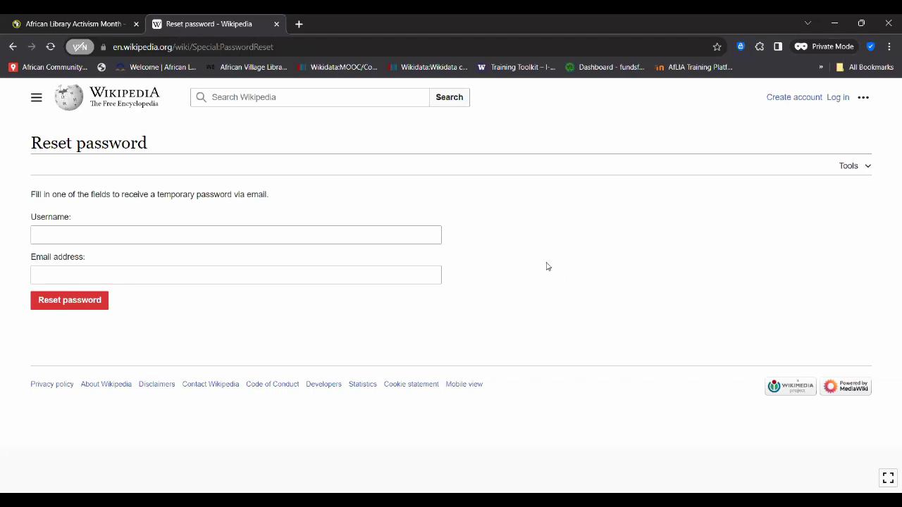
- Return to the Log in page and dismiss the saved-password suggestions, leaving the fields empty
left_click(839, 97)
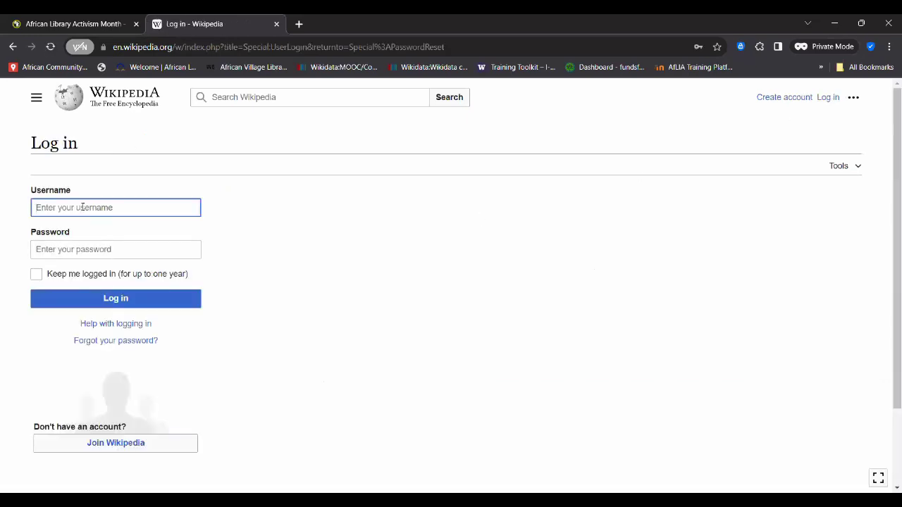
left_click(80, 248)
left_click(321, 224)
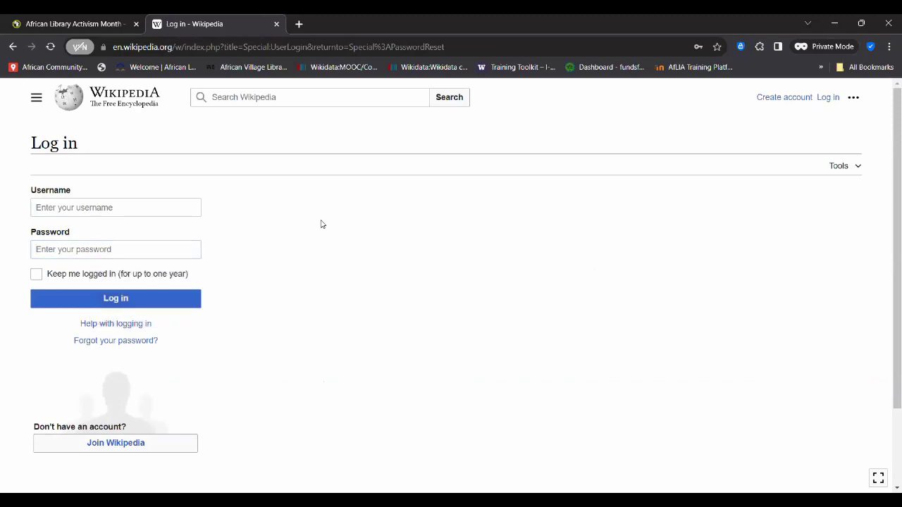
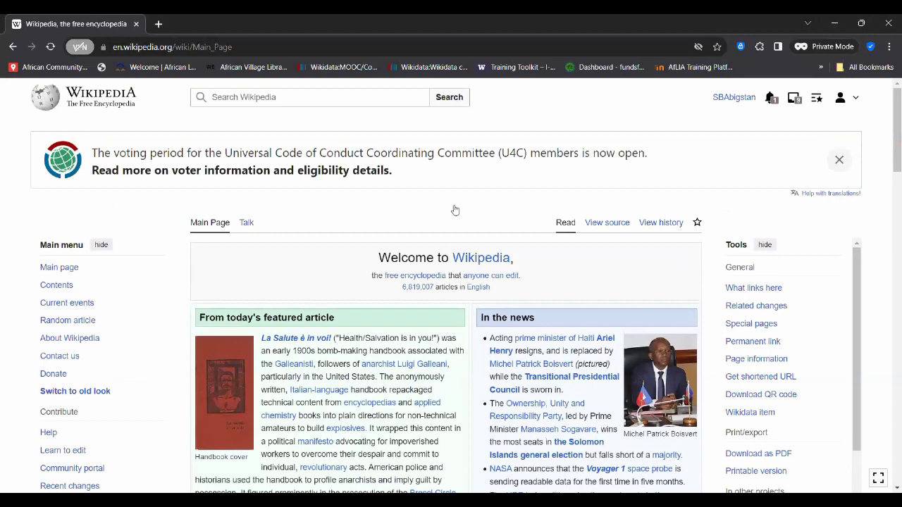
- Open the Explosive article from the featured text, read down through it, then return to the top
scroll(428, 257, "down", 3)
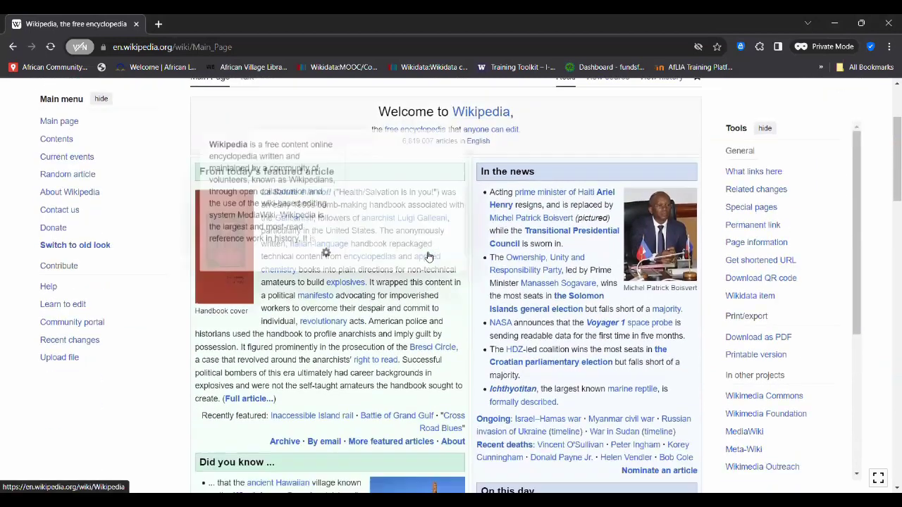
left_click(354, 278)
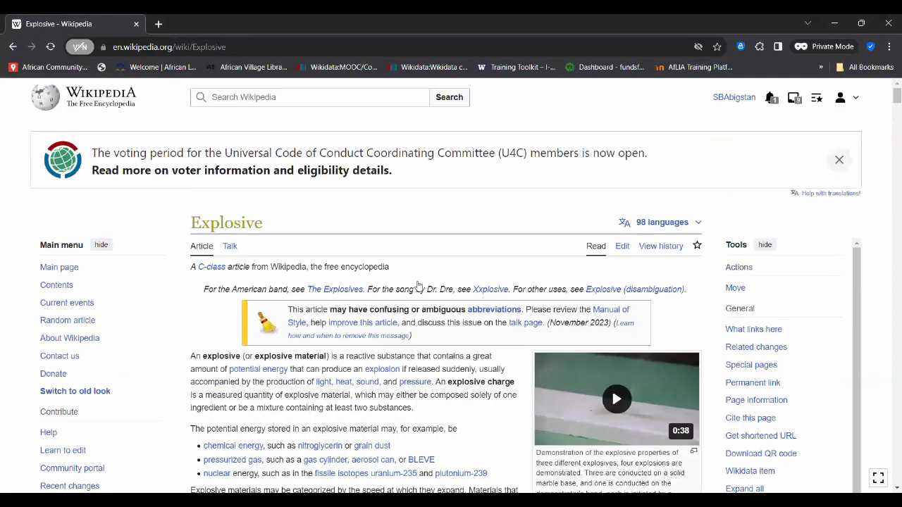
scroll(418, 285, "down", 3)
scroll(418, 281, "down", 4)
scroll(418, 281, "up", 10)
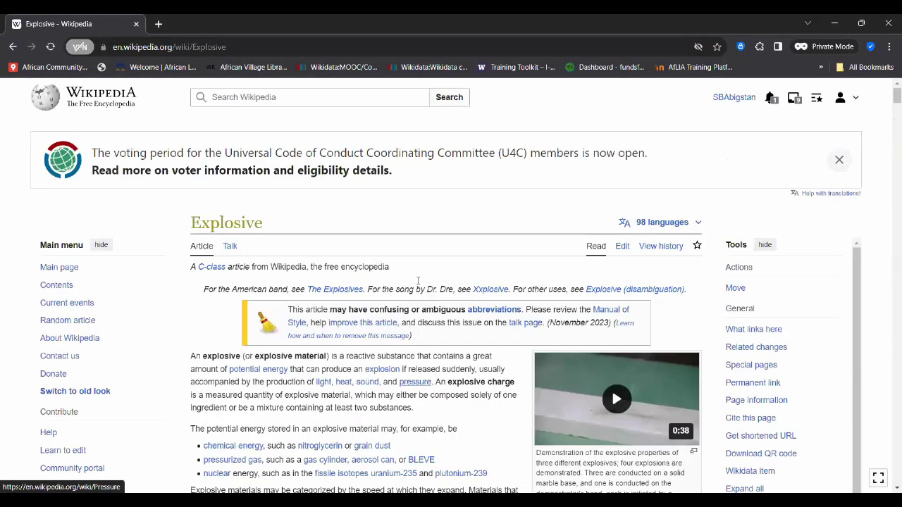
scroll(418, 281, "down", 2)
scroll(418, 282, "down", 1)
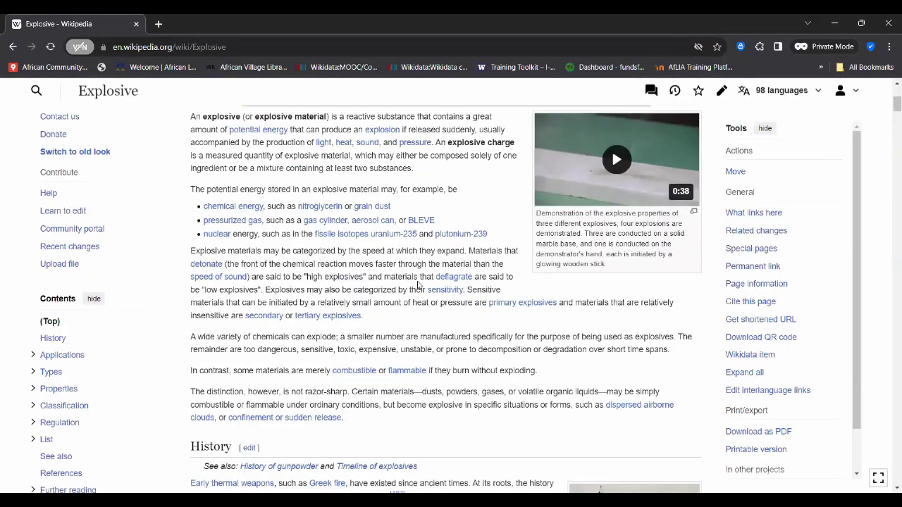
scroll(287, 191, "up", 4)
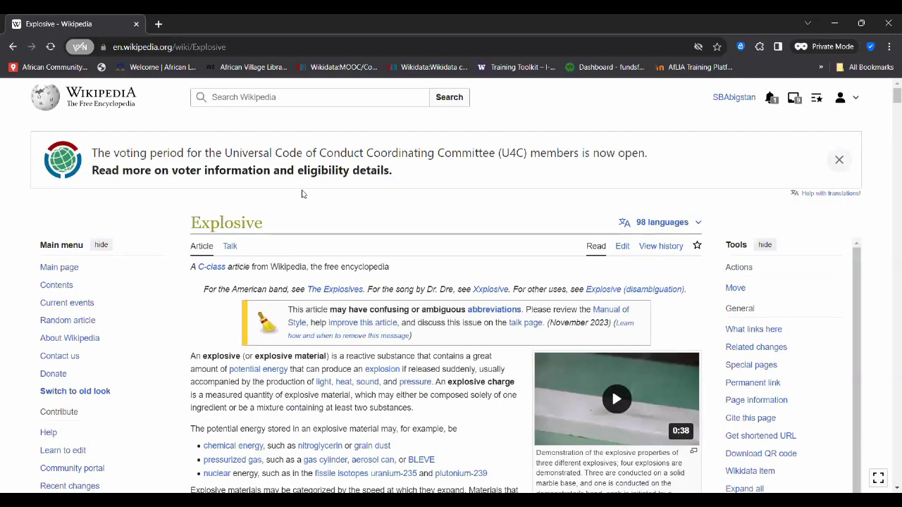
scroll(339, 232, "down", 1)
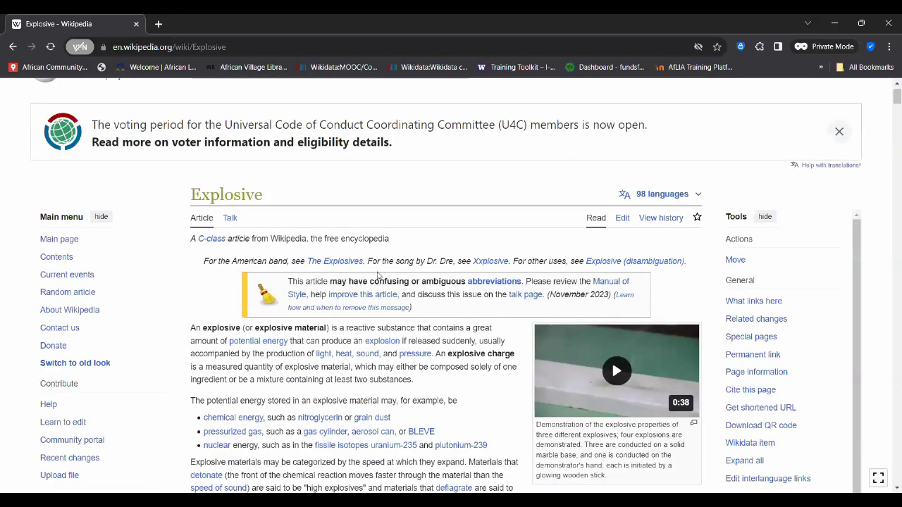
scroll(377, 275, "down", 5)
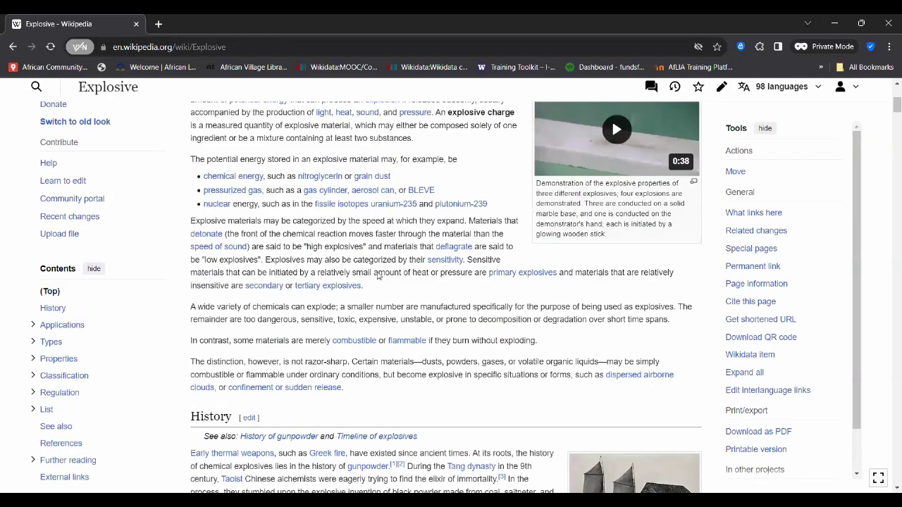
scroll(377, 275, "down", 3)
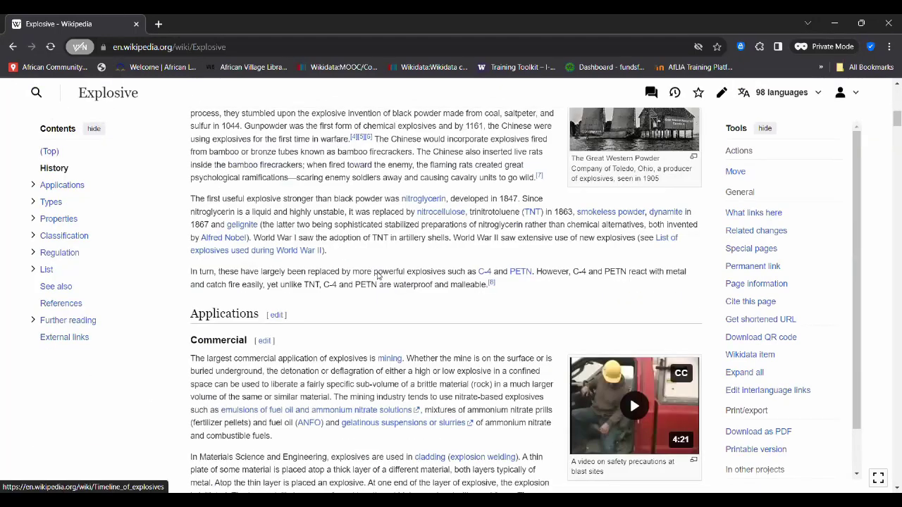
scroll(378, 275, "down", 3)
scroll(377, 276, "down", 4)
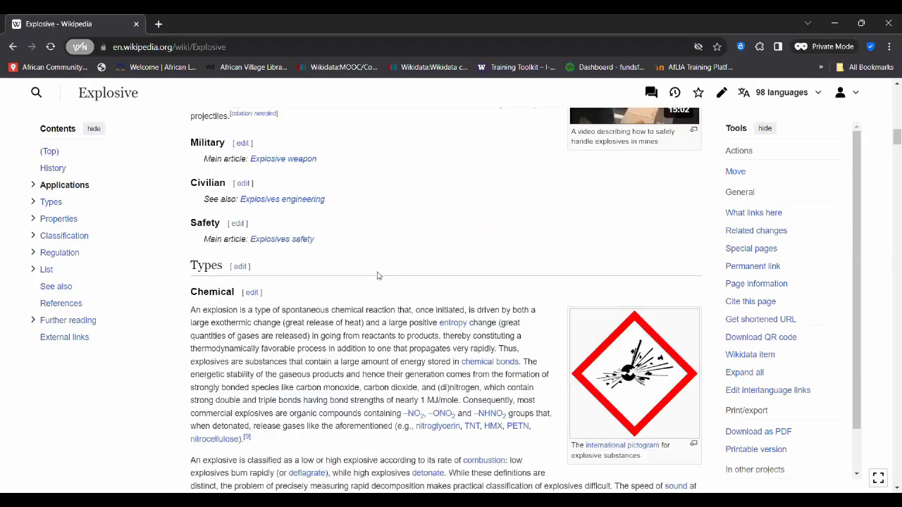
scroll(377, 275, "down", 5)
scroll(377, 275, "down", 4)
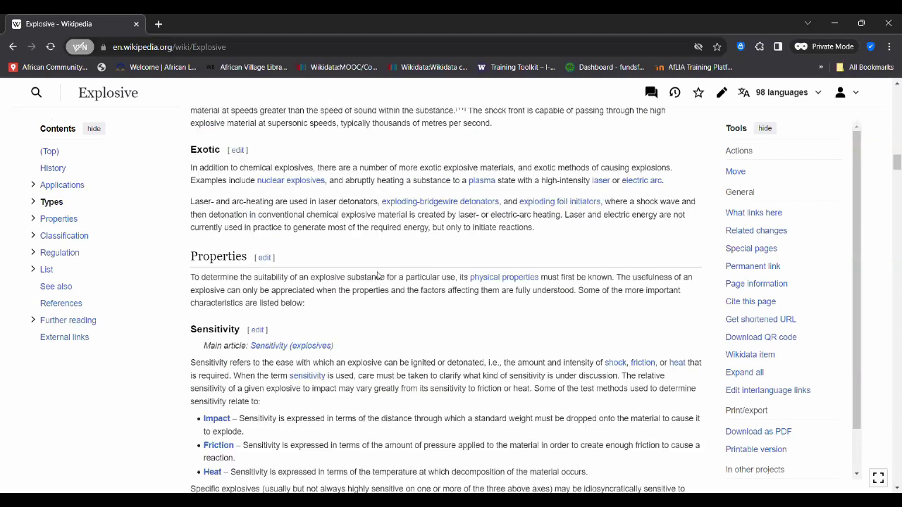
scroll(377, 276, "up", 20)
scroll(378, 290, "up", 2)
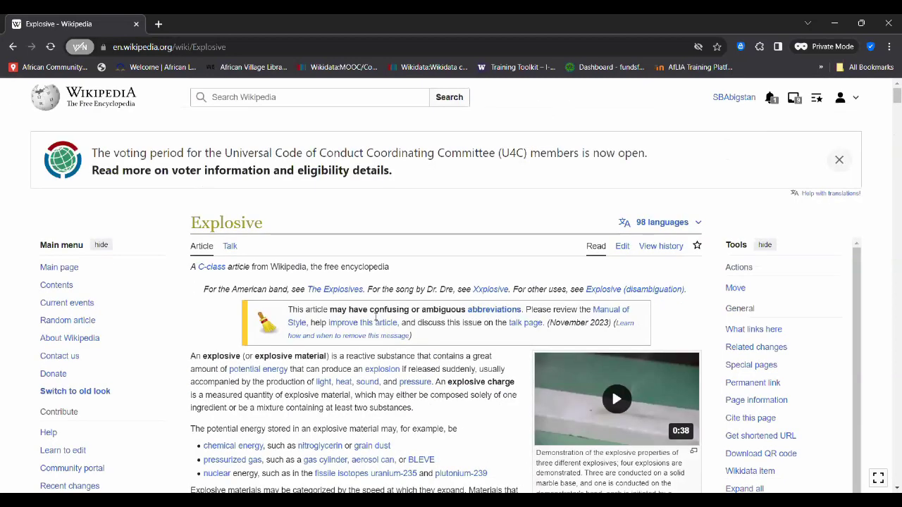
scroll(374, 353, "down", 1)
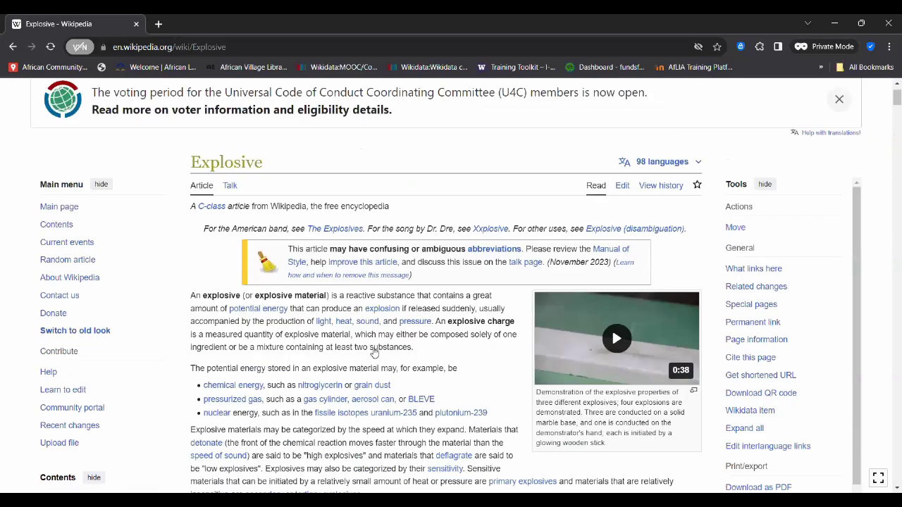
scroll(372, 426, "down", 2)
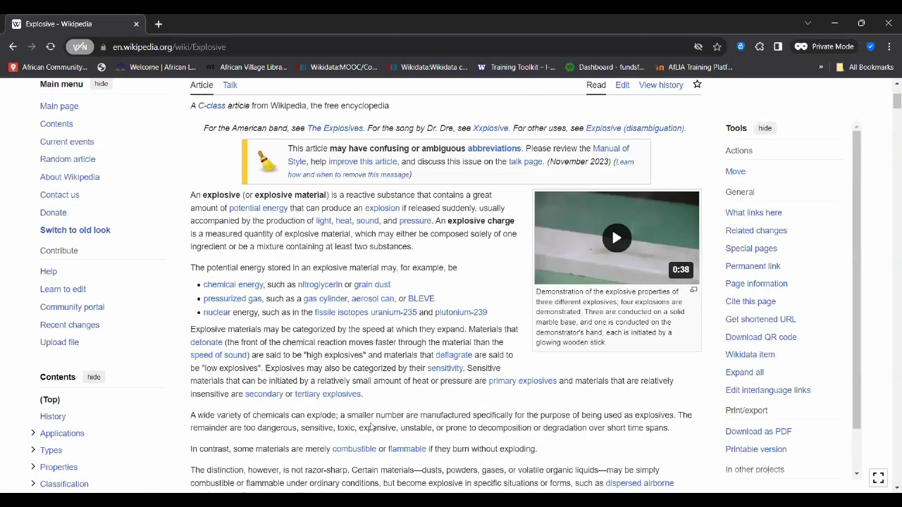
scroll(372, 428, "down", 3)
scroll(372, 428, "down", 2)
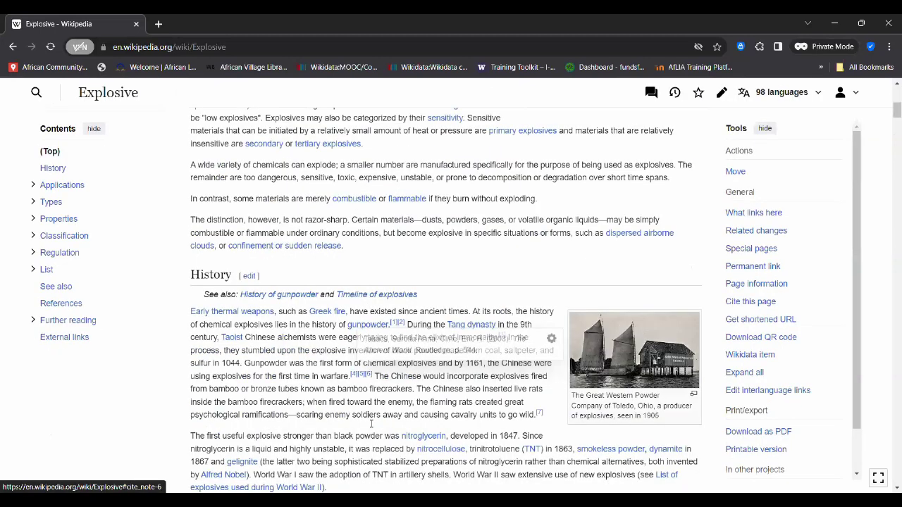
scroll(371, 425, "down", 6)
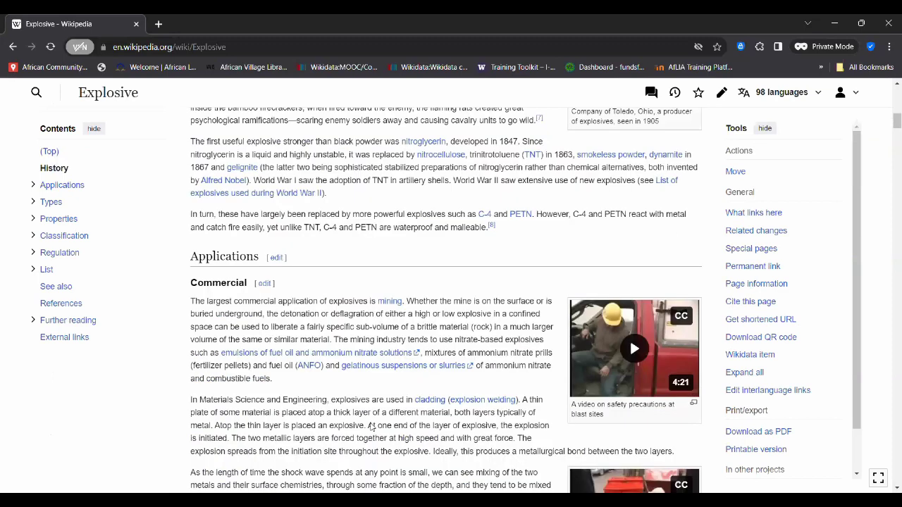
scroll(371, 426, "down", 3)
scroll(371, 425, "down", 7)
scroll(372, 424, "up", 7)
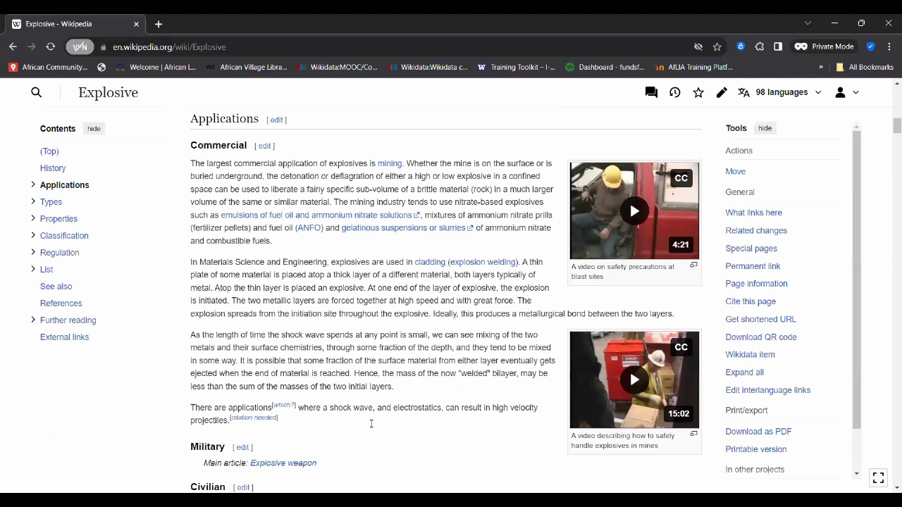
scroll(372, 423, "up", 2)
scroll(371, 423, "up", 15)
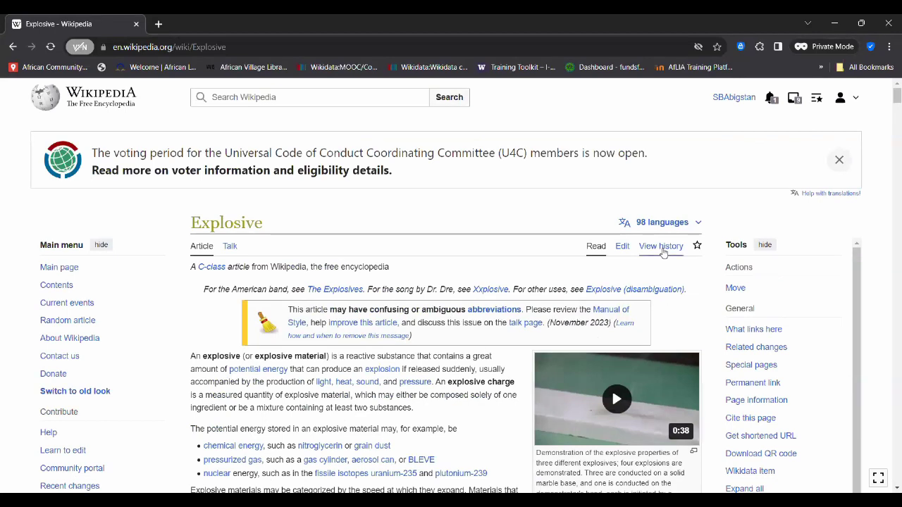
left_click(663, 252)
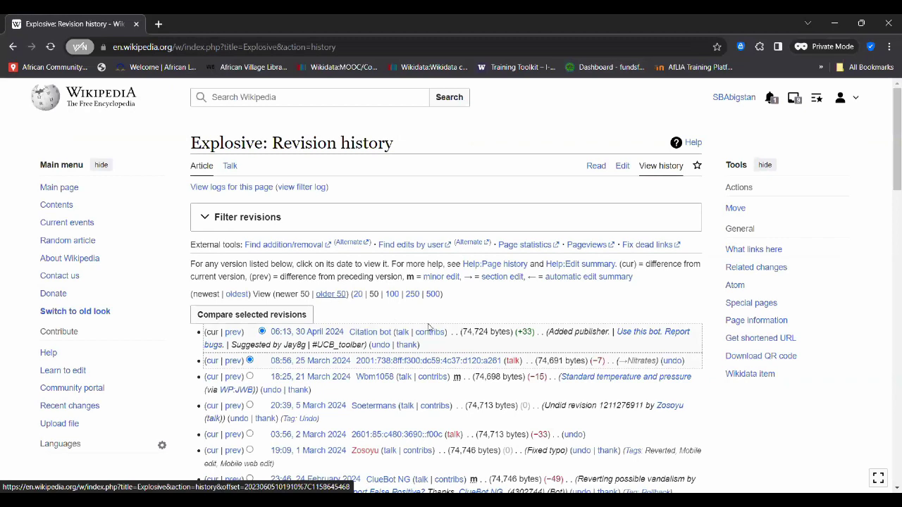
scroll(435, 332, "down", 2)
scroll(435, 332, "down", 2)
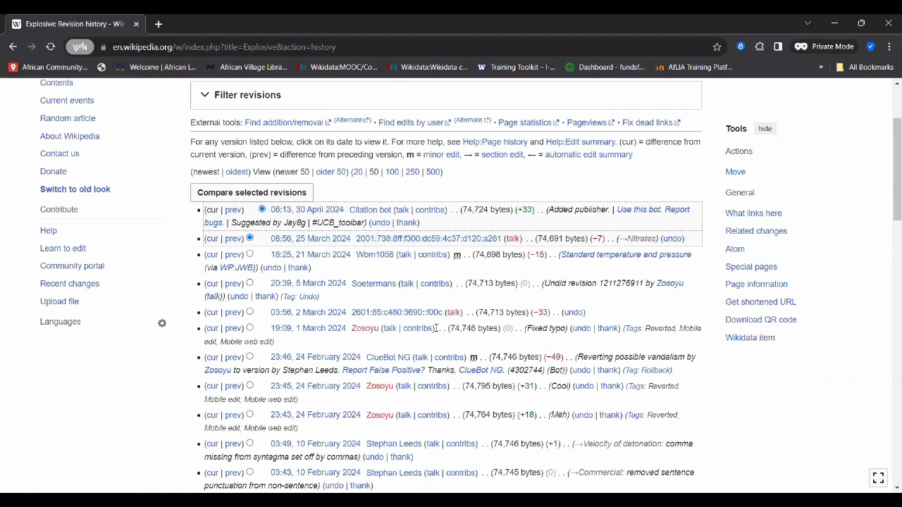
scroll(436, 327, "down", 2)
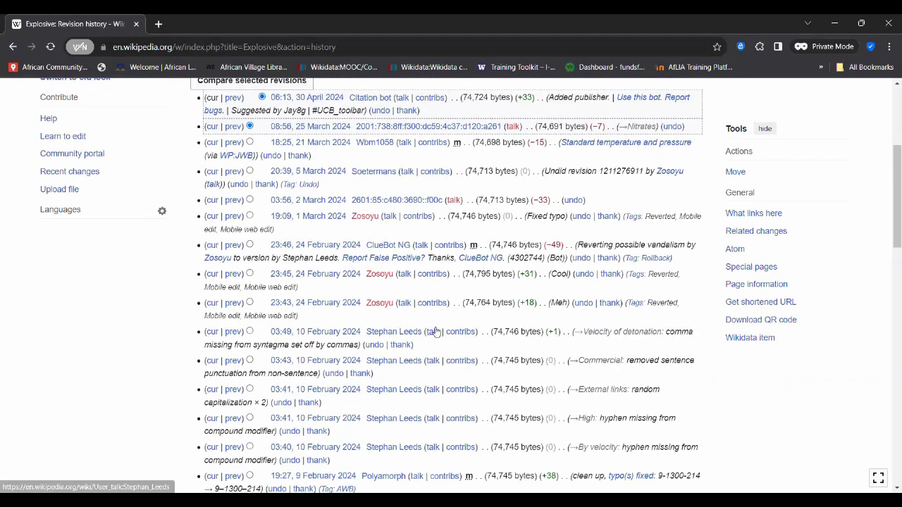
scroll(437, 332, "up", 1)
scroll(436, 332, "down", 1)
scroll(437, 331, "up", 1)
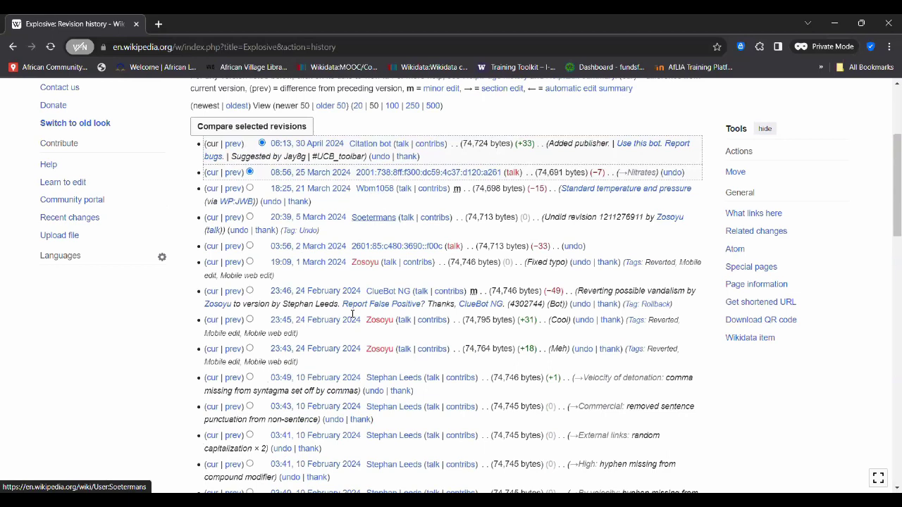
scroll(354, 318, "down", 3)
scroll(354, 318, "down", 1)
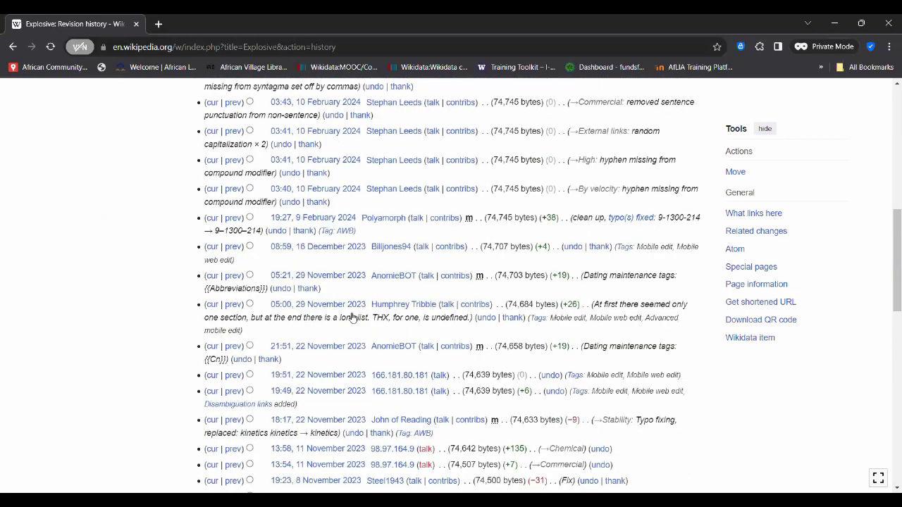
scroll(354, 318, "down", 2)
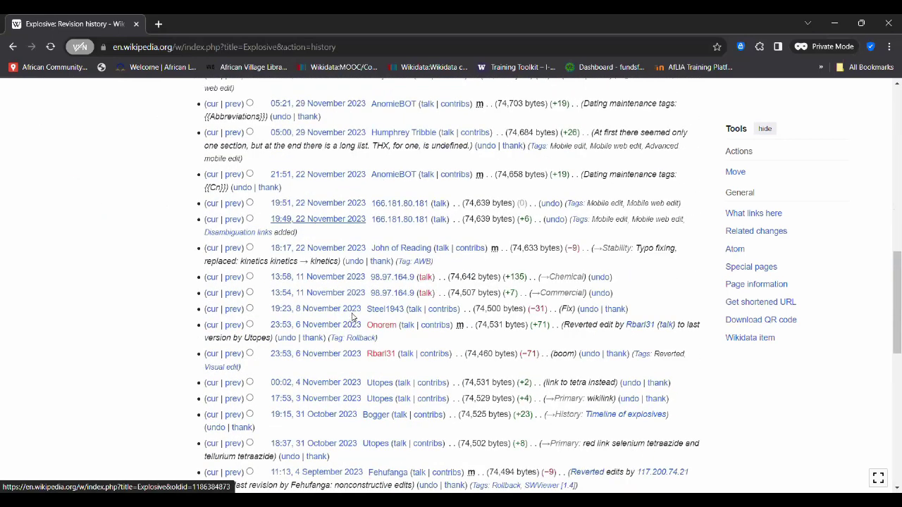
scroll(354, 318, "down", 4)
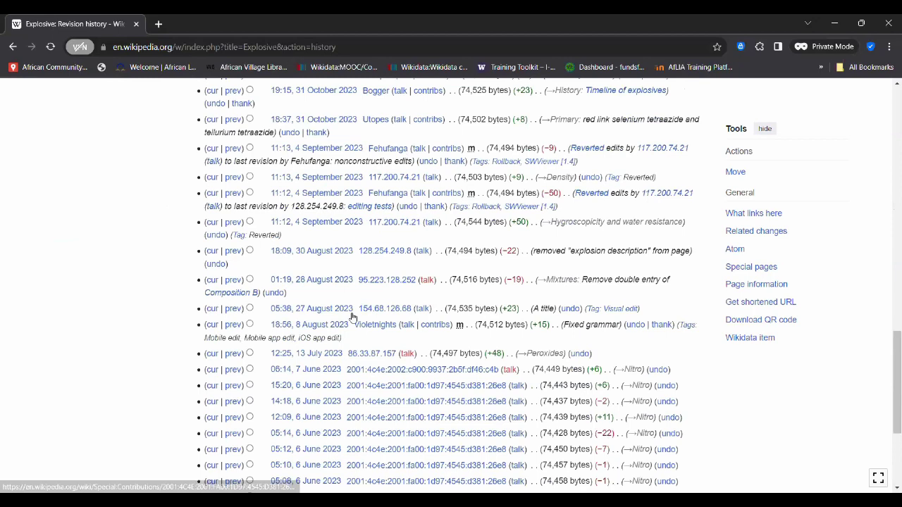
scroll(354, 318, "down", 2)
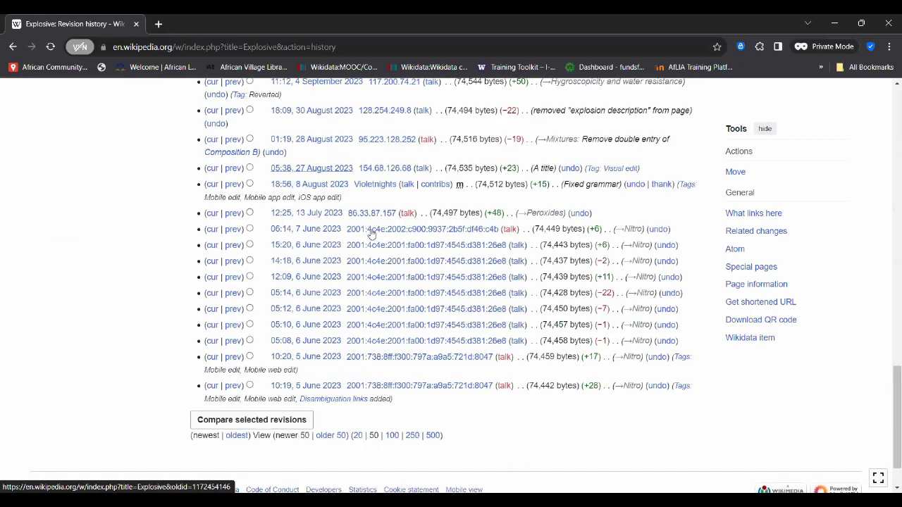
scroll(325, 337, "down", 1)
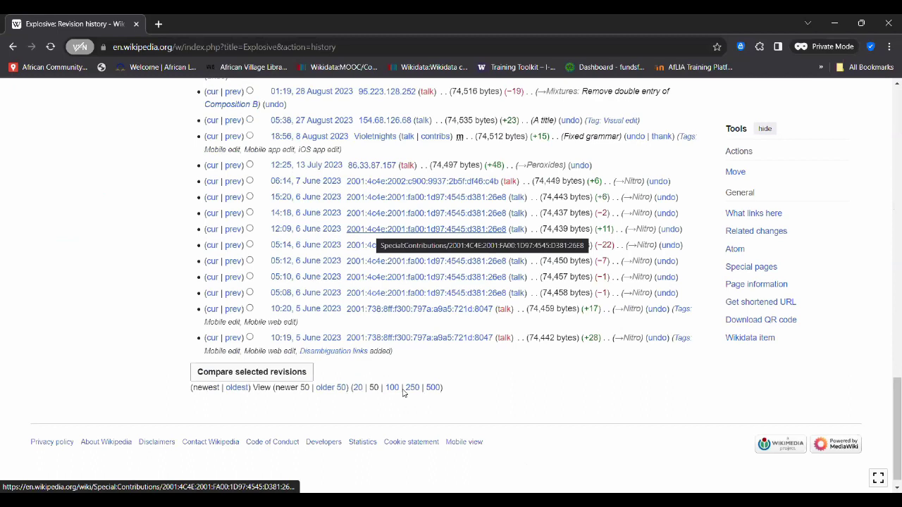
scroll(430, 387, "up", 1)
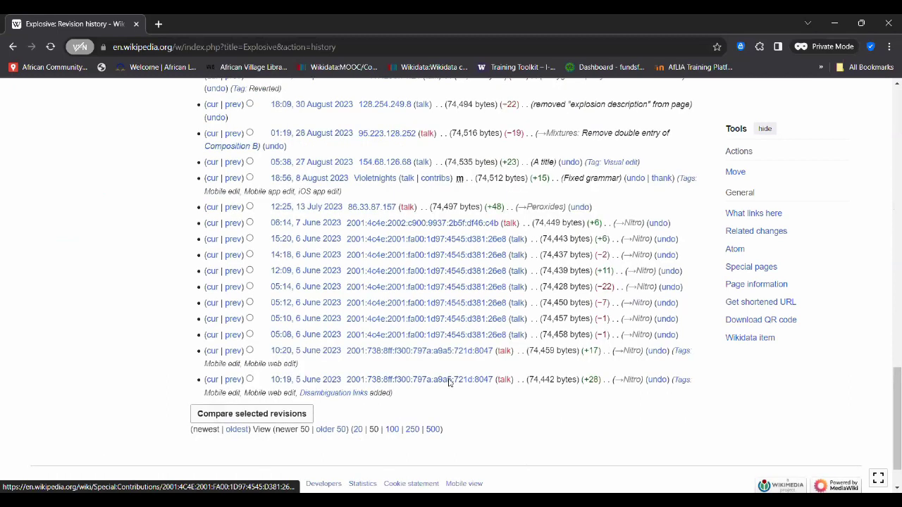
scroll(235, 380, "down", 1)
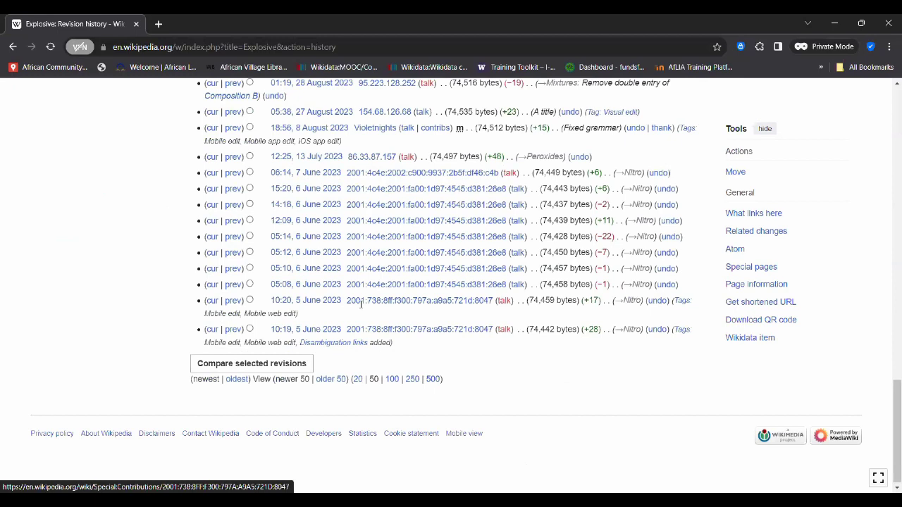
left_click(243, 384)
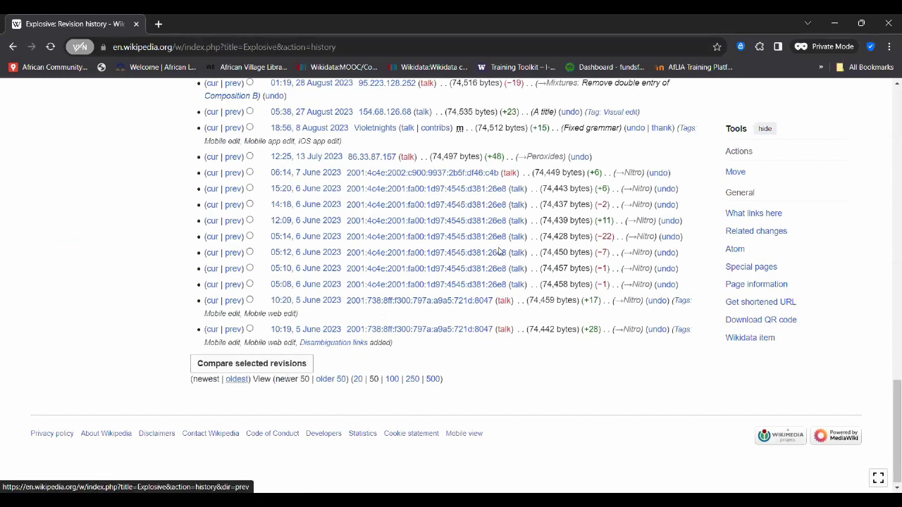
scroll(355, 202, "up", 3)
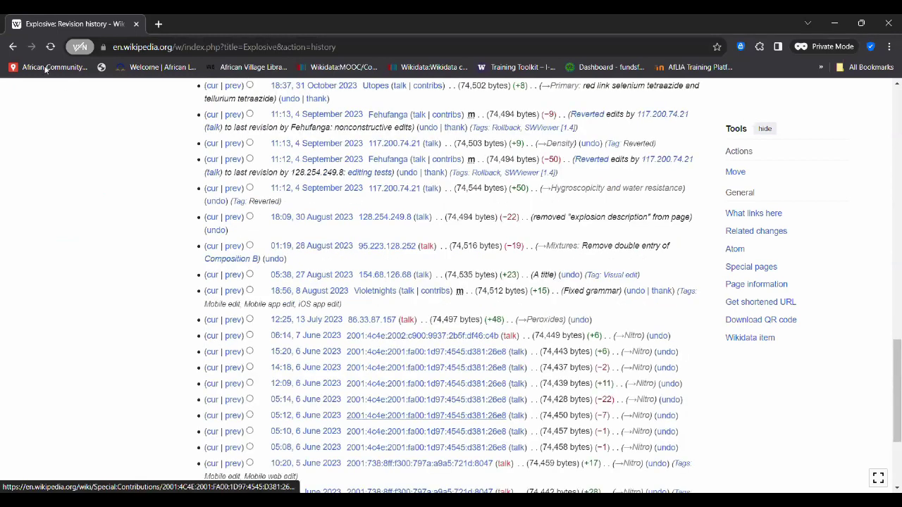
scroll(364, 289, "up", 10)
scroll(365, 289, "down", 2)
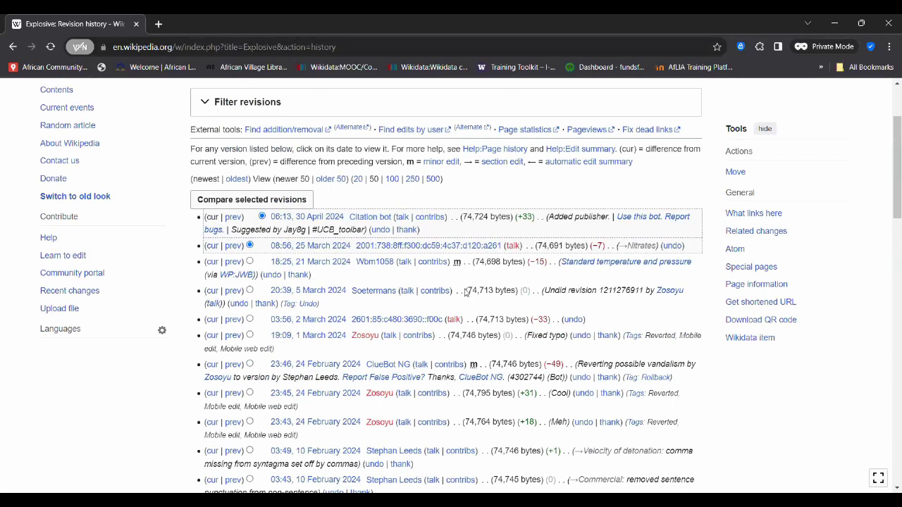
scroll(467, 292, "up", 2)
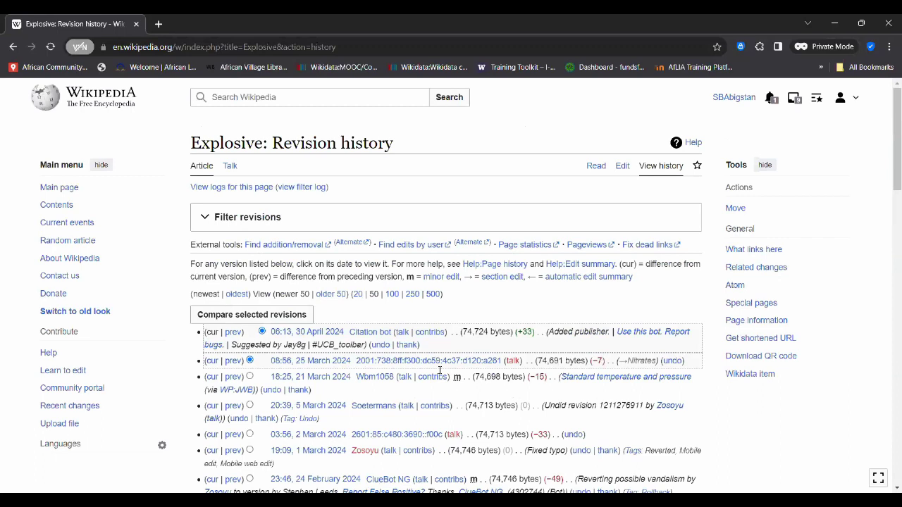
- Go back to the Explosive article and start an address-bar search for 'ELECTIONS IN'
key("alt+Left")
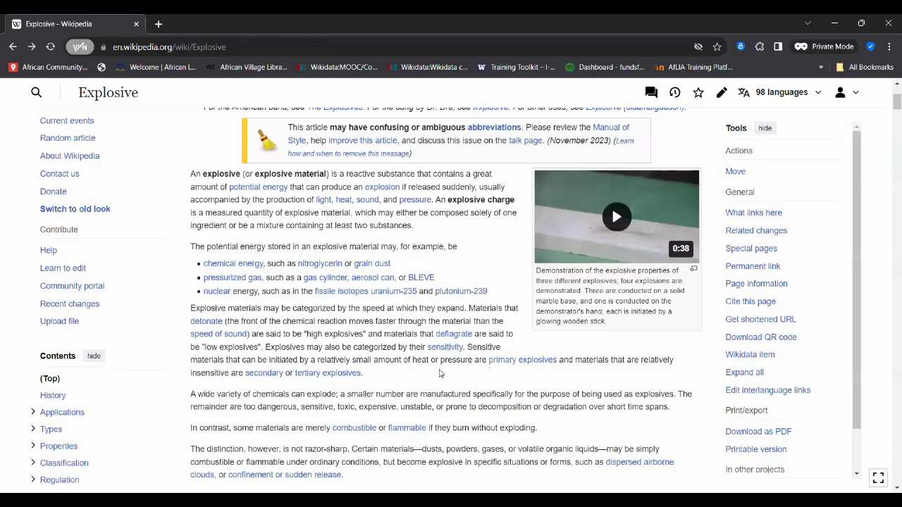
scroll(440, 373, "up", 3)
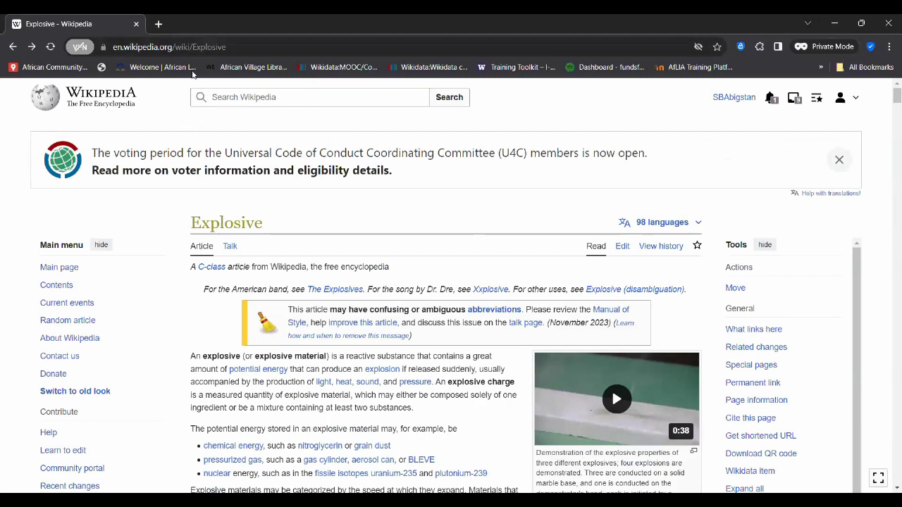
left_click(186, 45)
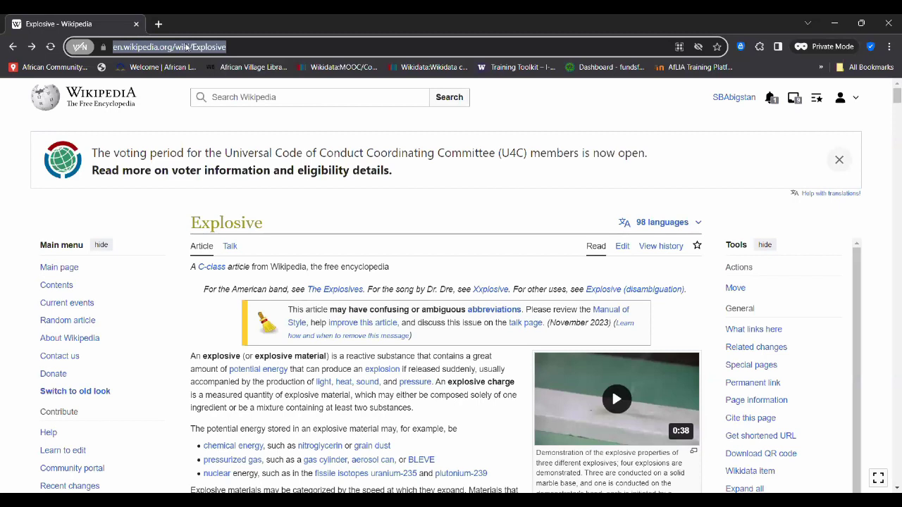
type("ELECTIONS IN")
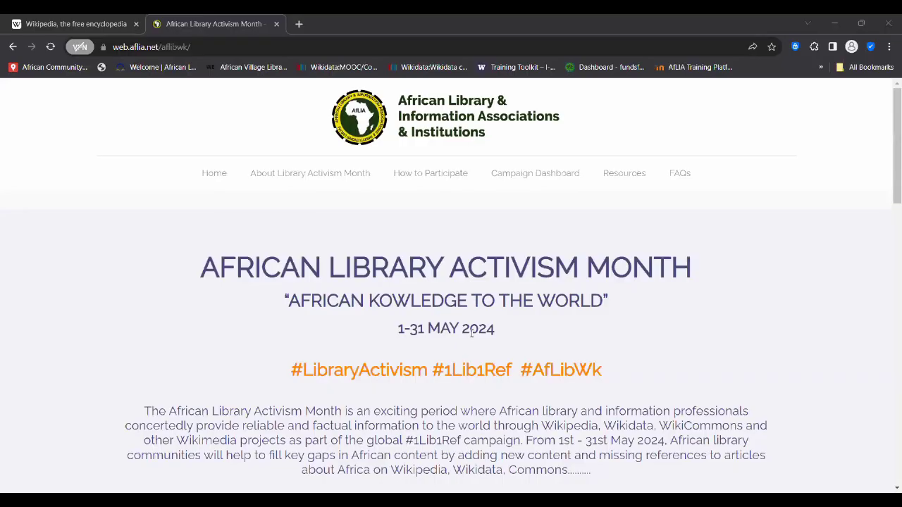
scroll(471, 333, "down", 1)
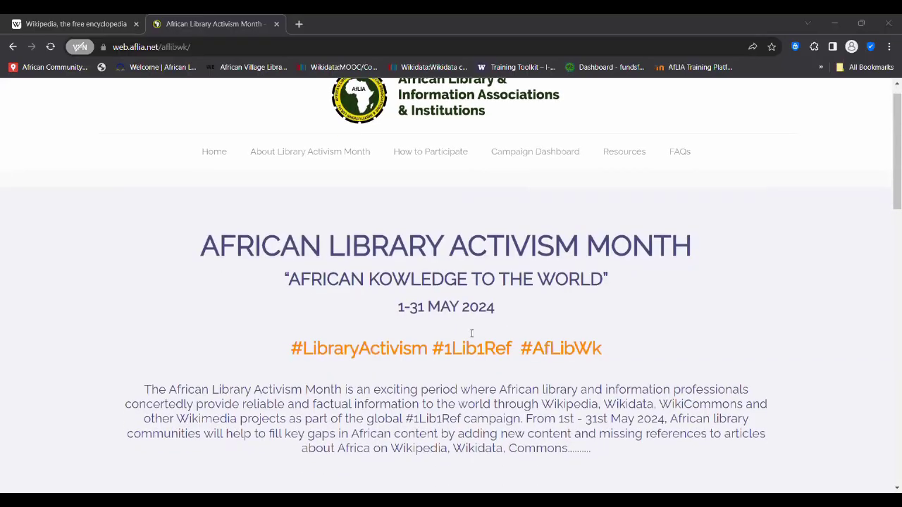
scroll(471, 334, "down", 2)
scroll(471, 334, "up", 1)
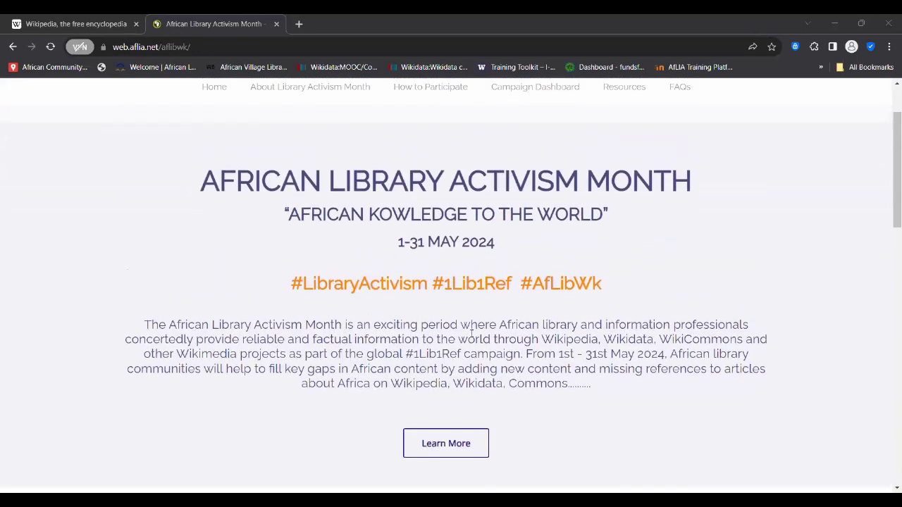
scroll(471, 334, "up", 1)
scroll(472, 334, "down", 2)
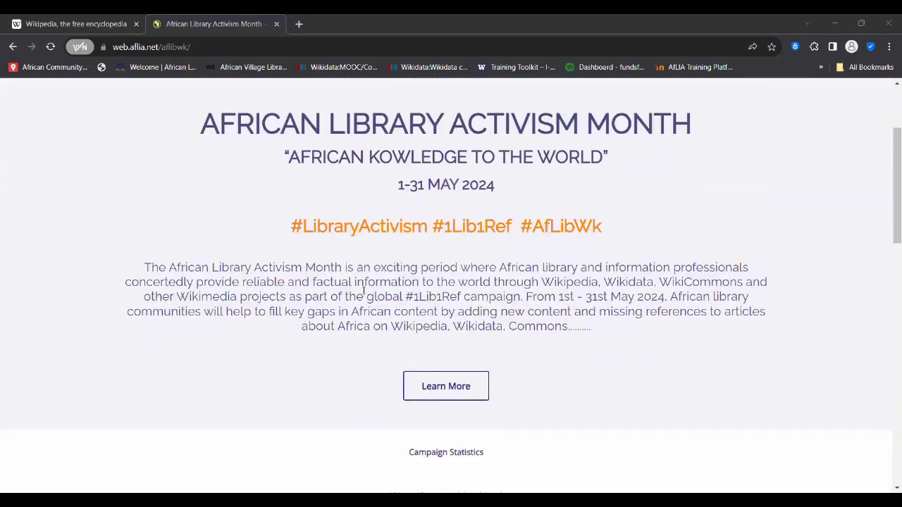
scroll(364, 290, "up", 1)
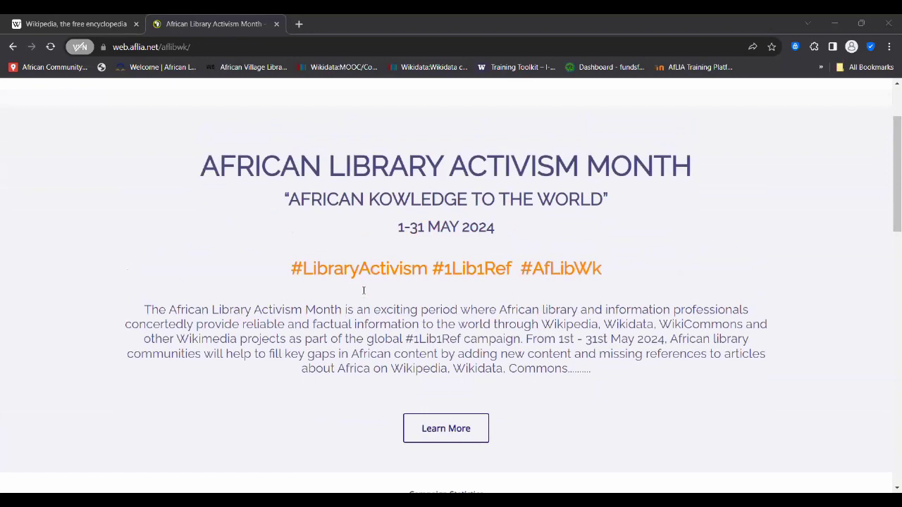
scroll(364, 291, "down", 1)
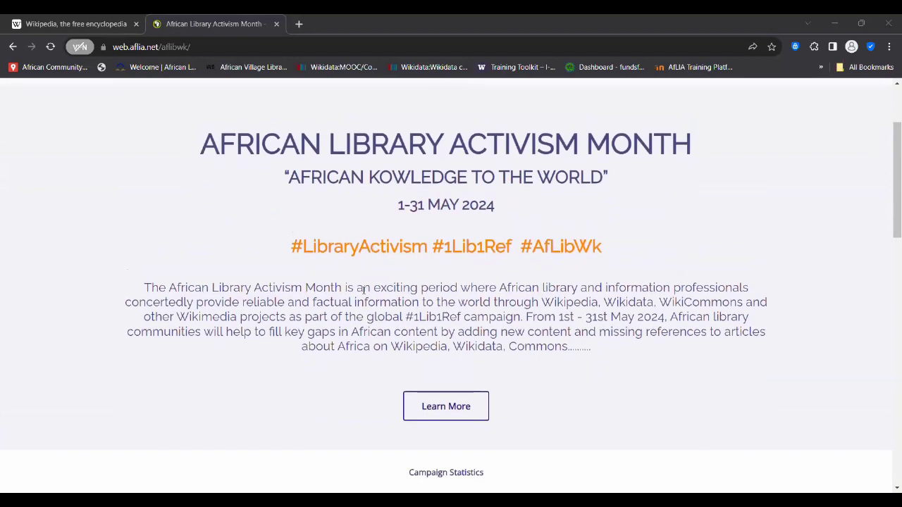
scroll(364, 291, "down", 1)
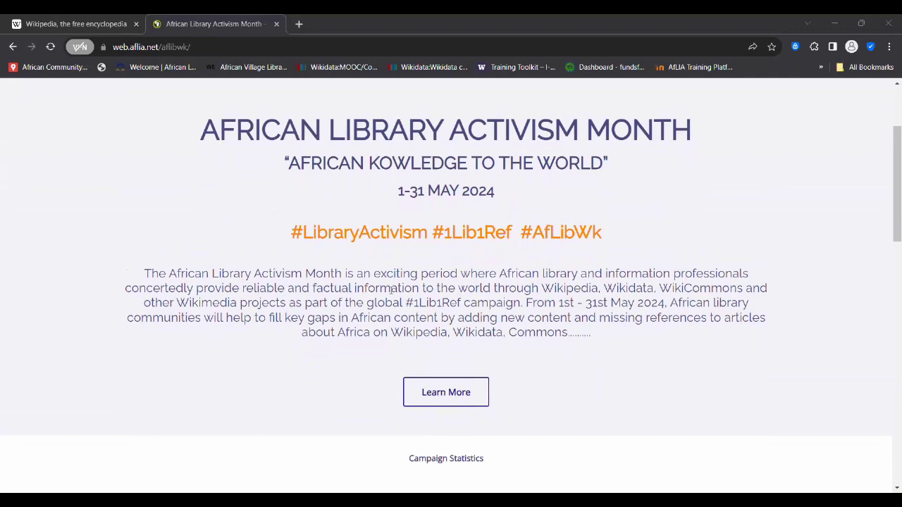
scroll(391, 290, "down", 2)
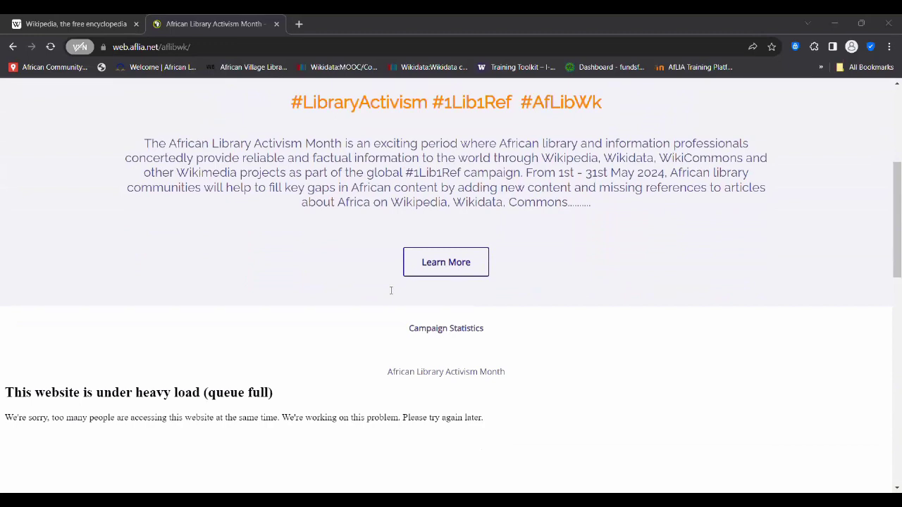
scroll(391, 290, "up", 2)
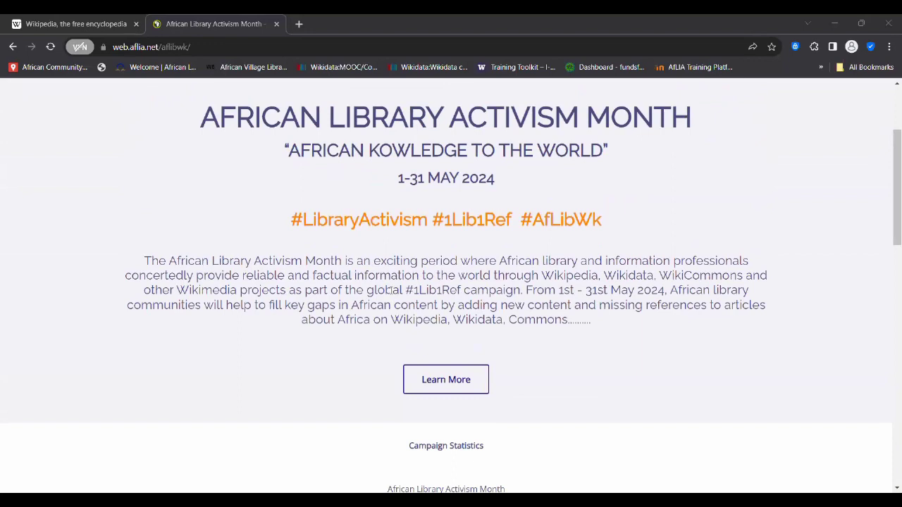
scroll(392, 291, "down", 1)
scroll(391, 290, "up", 2)
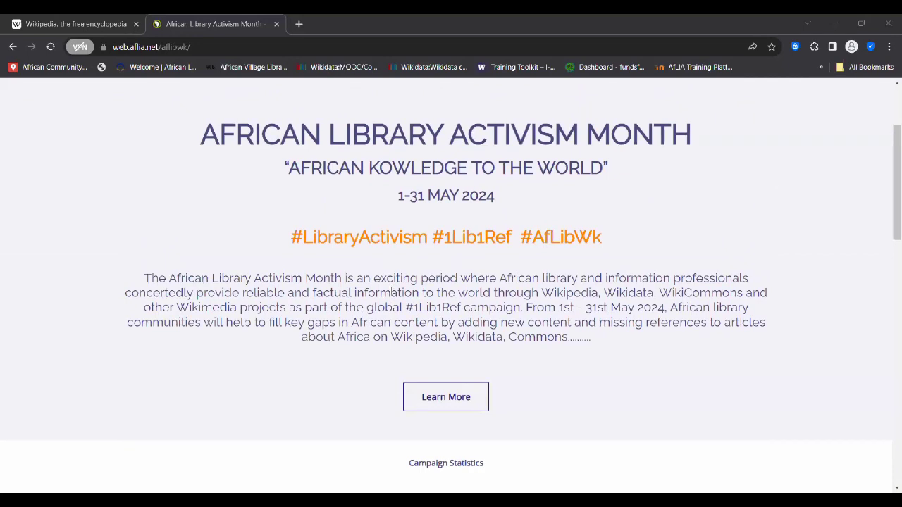
scroll(416, 274, "up", 1)
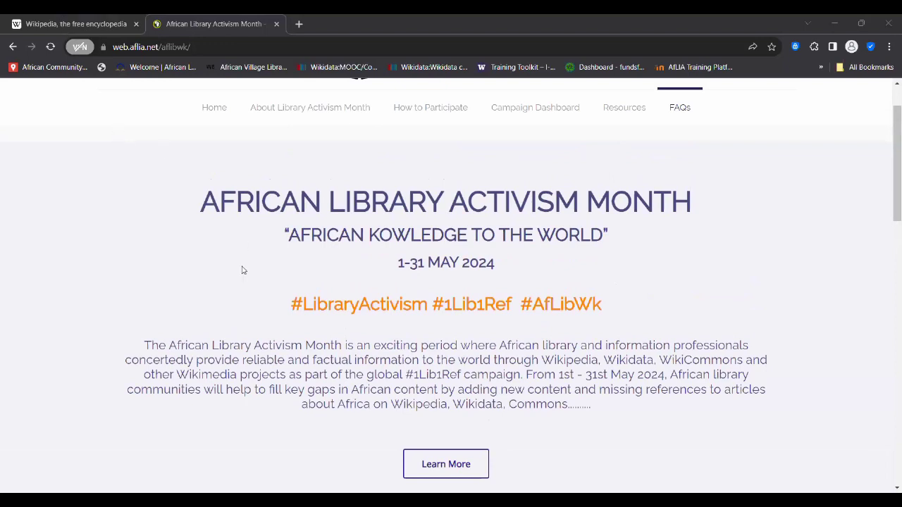
- Expand participation steps 1–3 on the AfLIA page and open Citation Hunt in a new tab
scroll(242, 270, "down", 10)
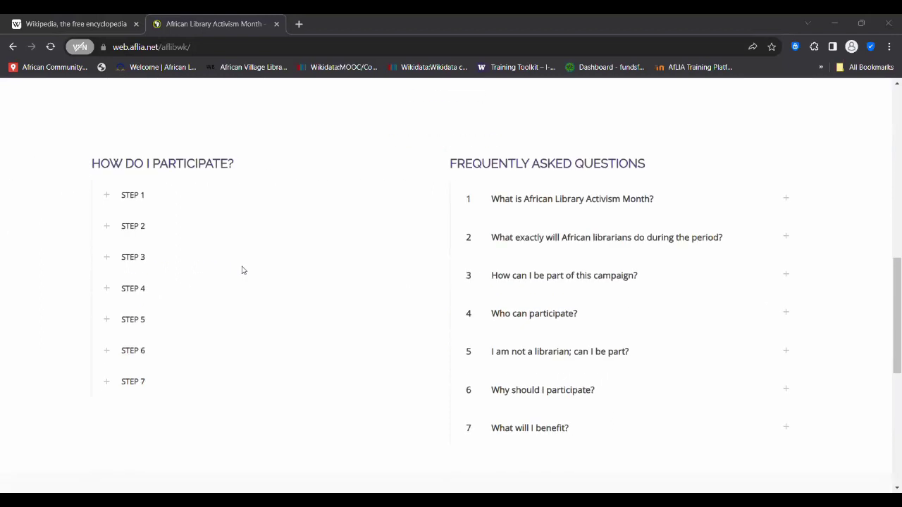
scroll(242, 270, "up", 1)
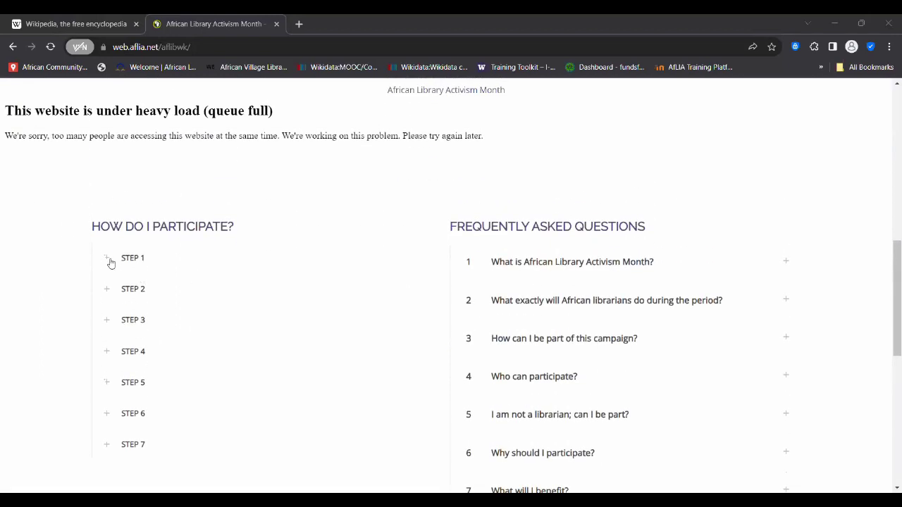
left_click(109, 261)
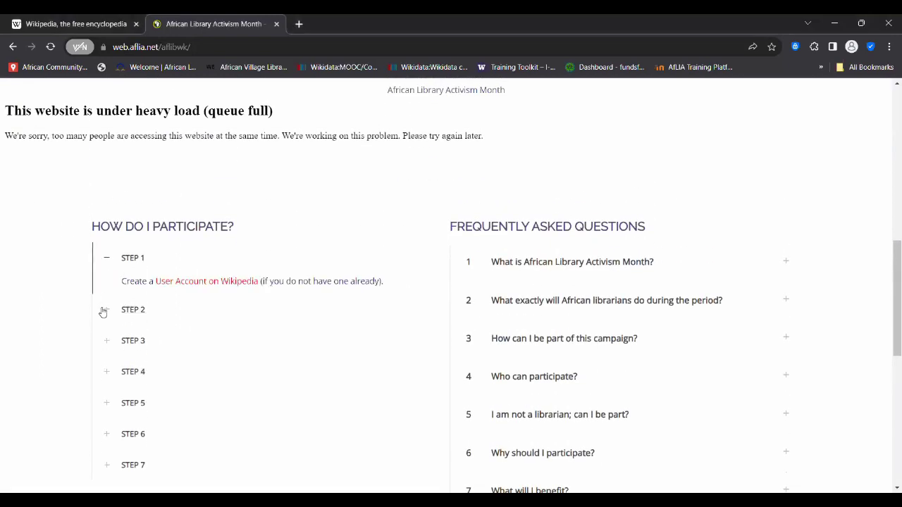
left_click(105, 310)
scroll(117, 283, "down", 2)
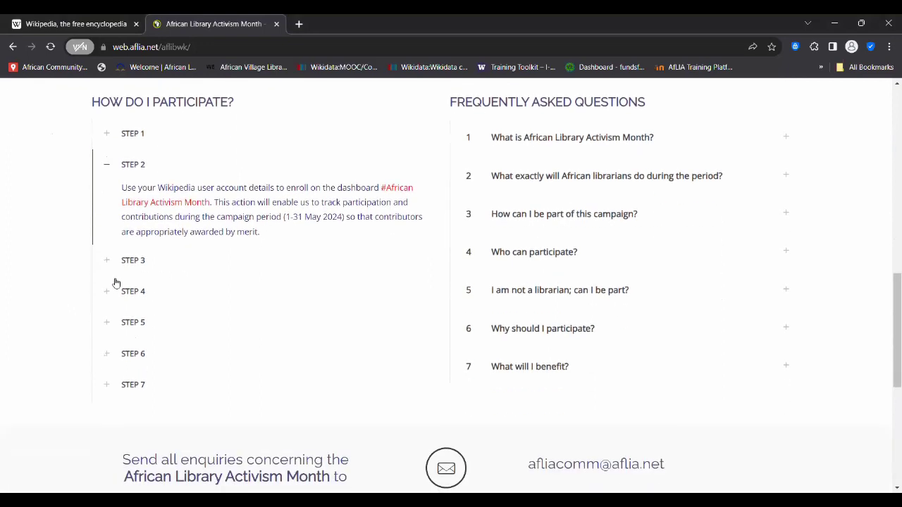
left_click(108, 261)
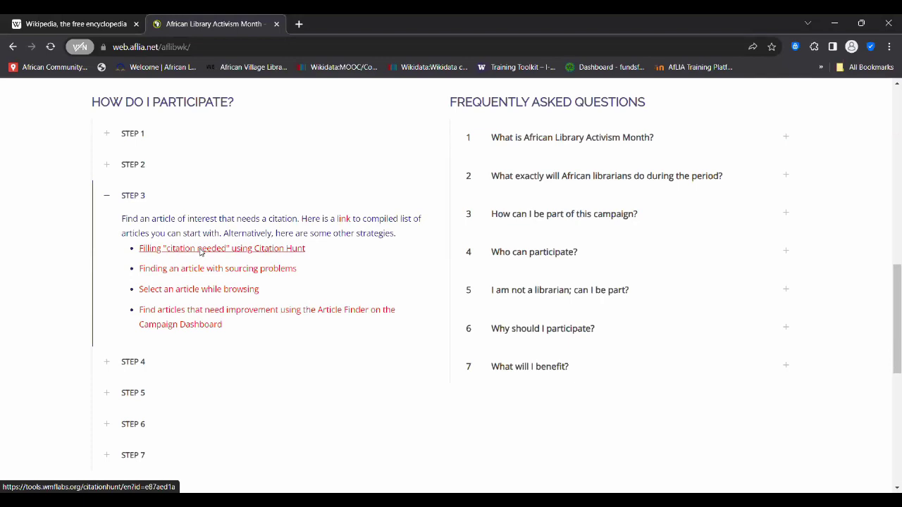
left_click(199, 250)
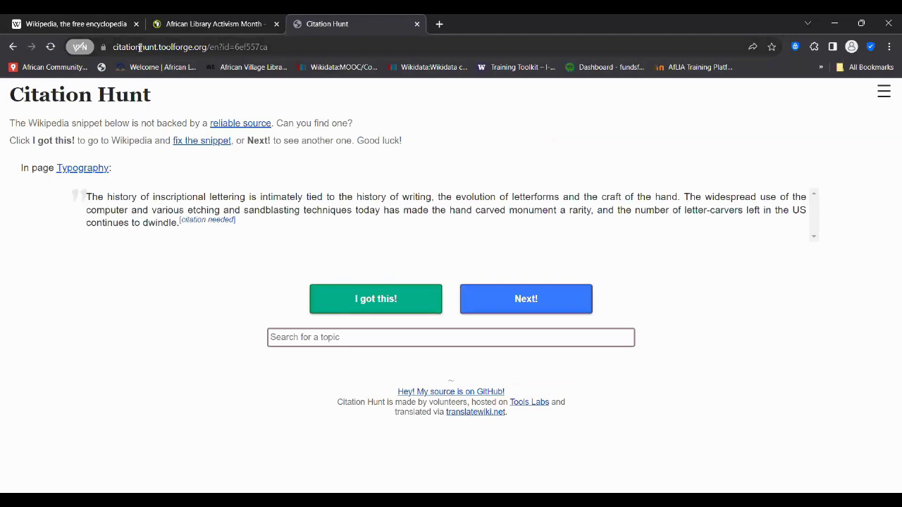
- Search Google for 'CITATION HUNT'
left_click(140, 47)
type("CI")
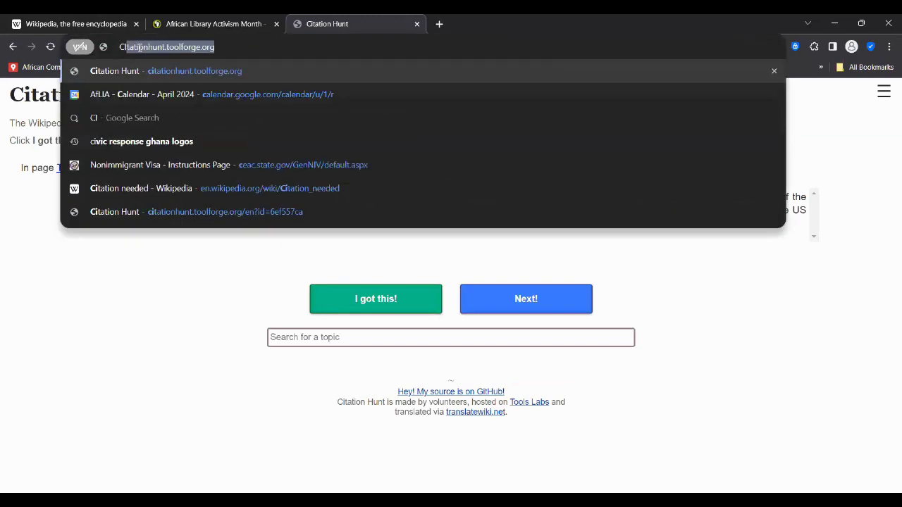
type("TATION HUNT")
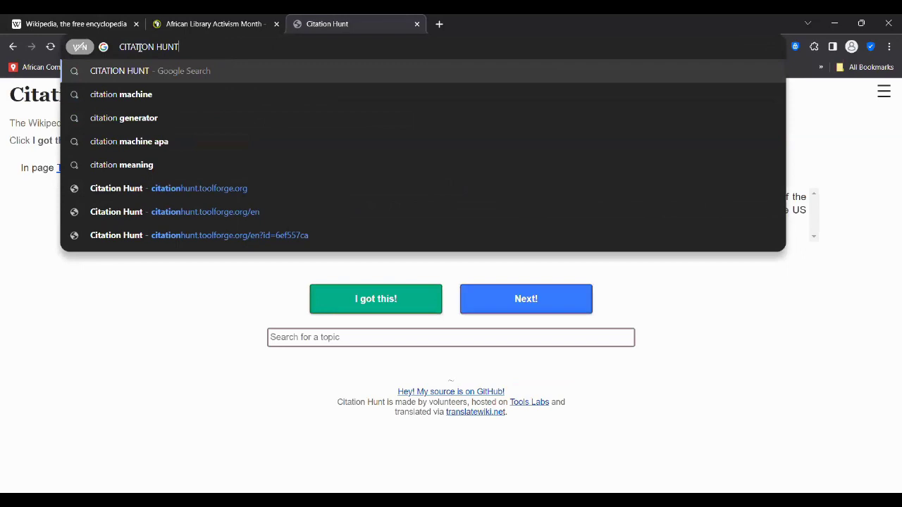
key("Return")
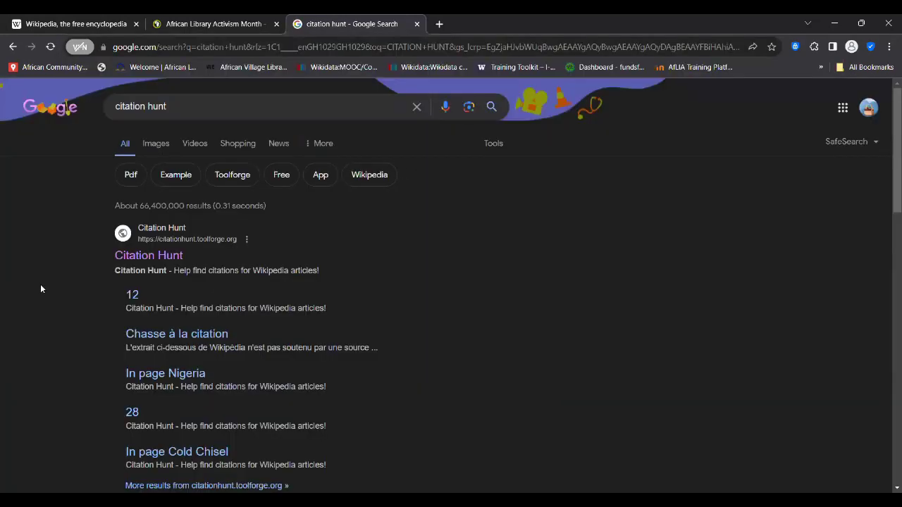
scroll(41, 288, "down", 1)
scroll(40, 287, "up", 1)
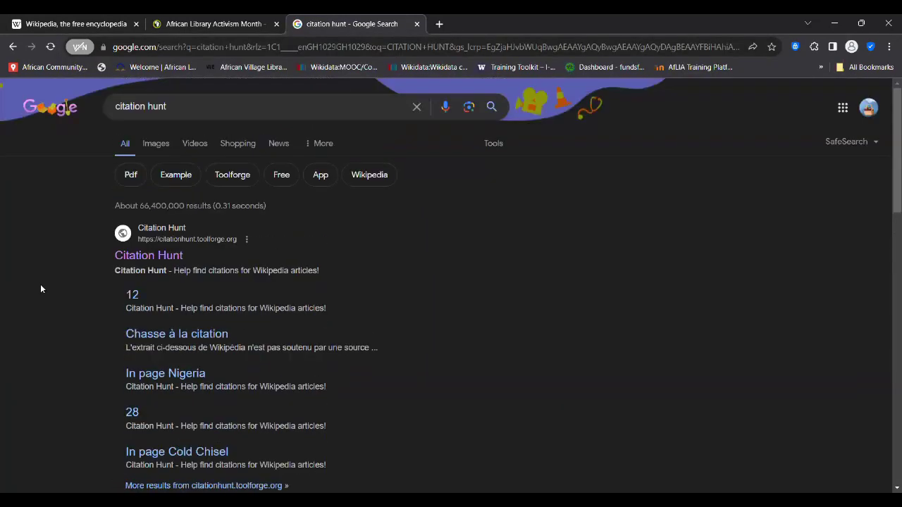
- Open Citation Hunt, search topics for 'ghana' and pick the Christian schools in Ghana category
left_click(157, 261)
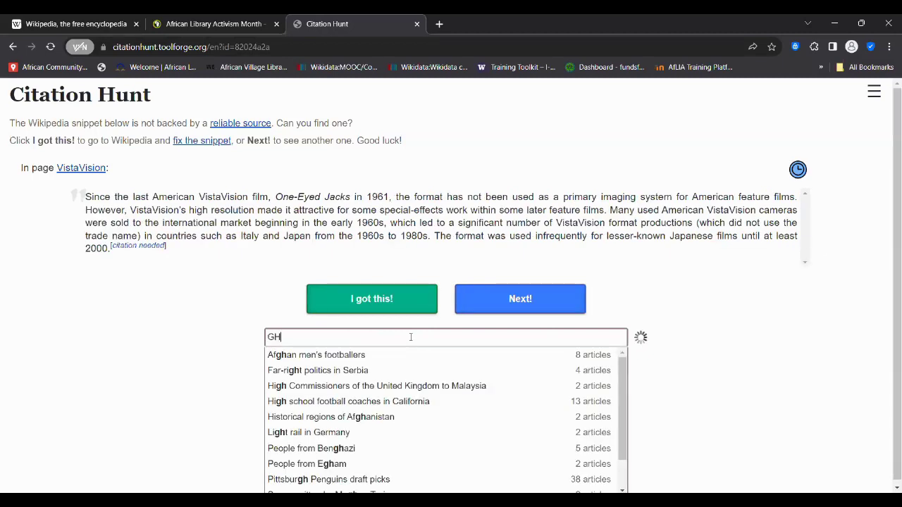
type("ghana")
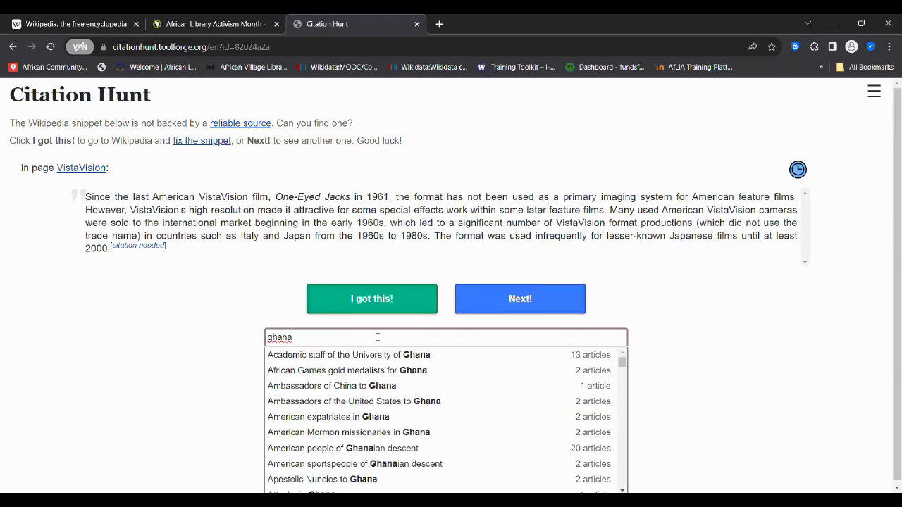
key("Return")
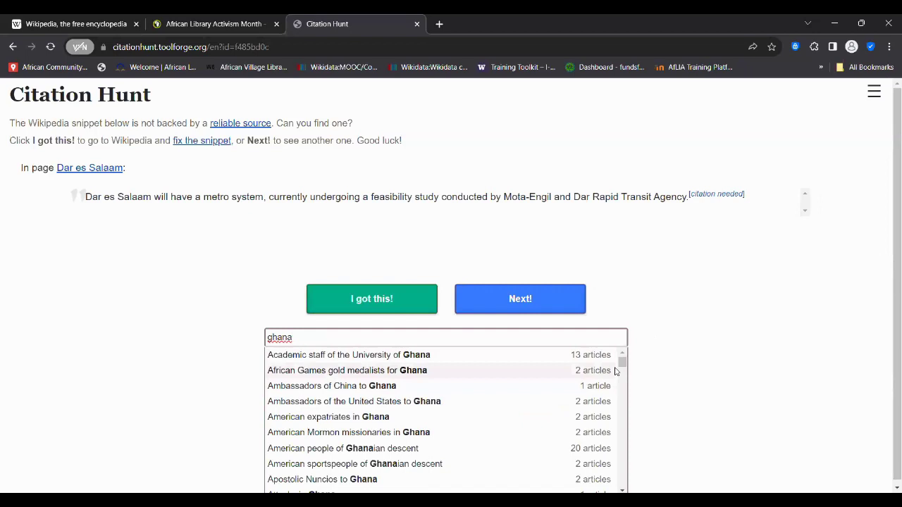
left_click_drag(621, 364, 622, 374)
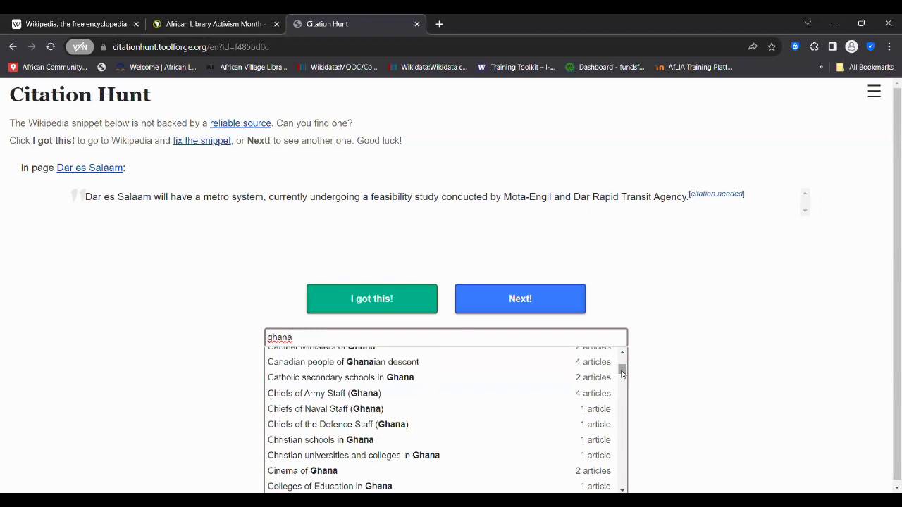
left_click(338, 442)
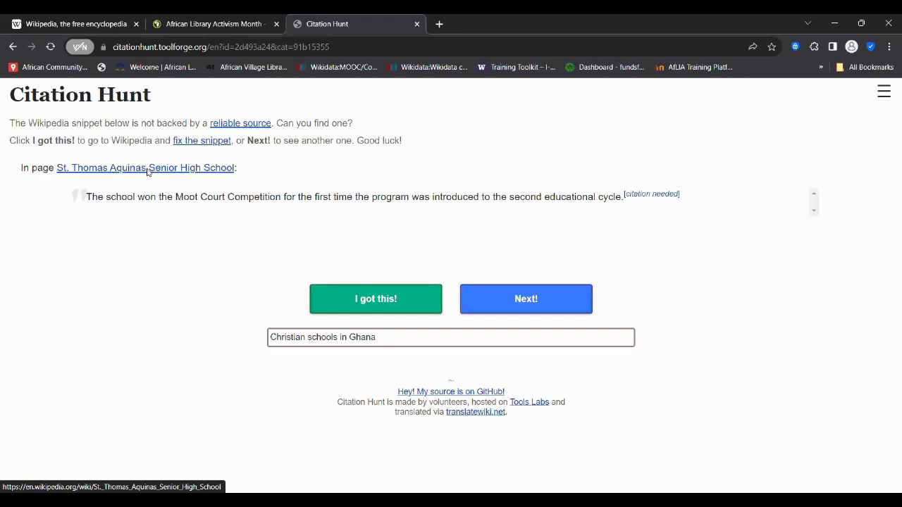
- Open the St. Thomas Aquinas Senior High School article and scroll down to its Awards section
left_click(147, 172)
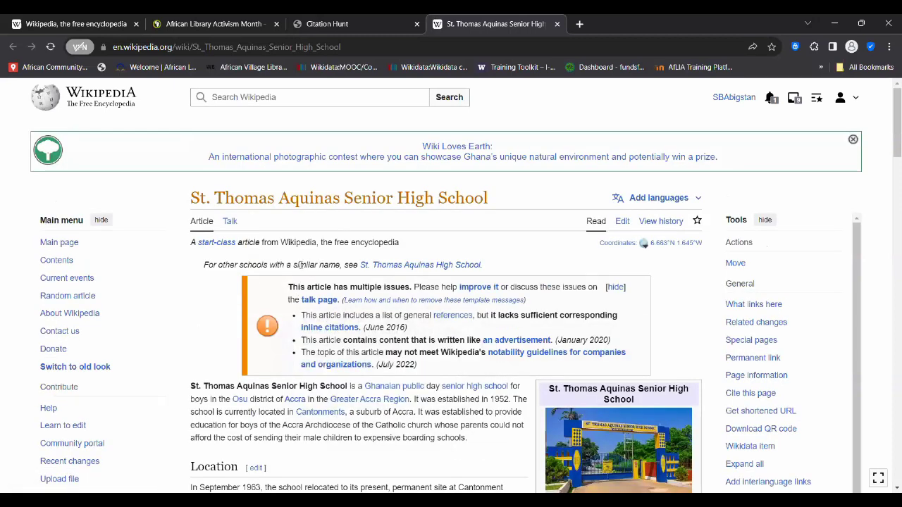
scroll(294, 331, "down", 1)
scroll(294, 333, "down", 1)
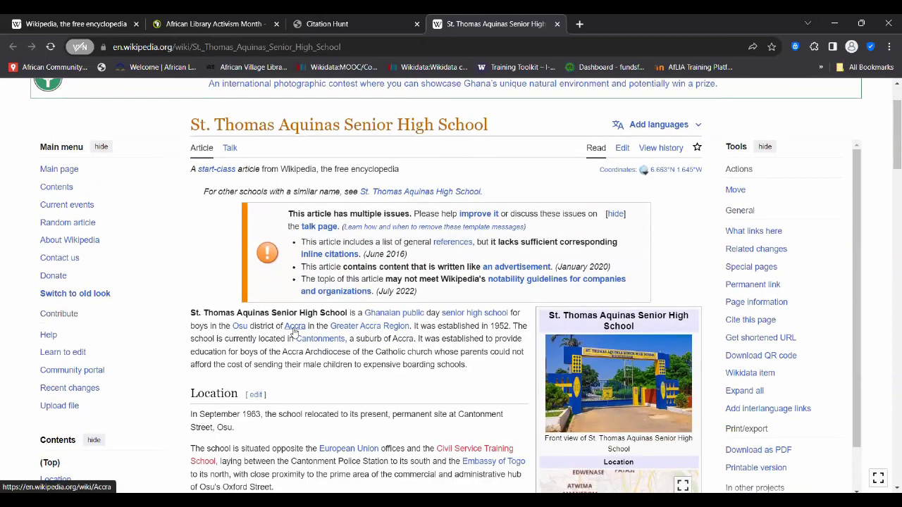
scroll(298, 368, "down", 1)
scroll(299, 365, "down", 2)
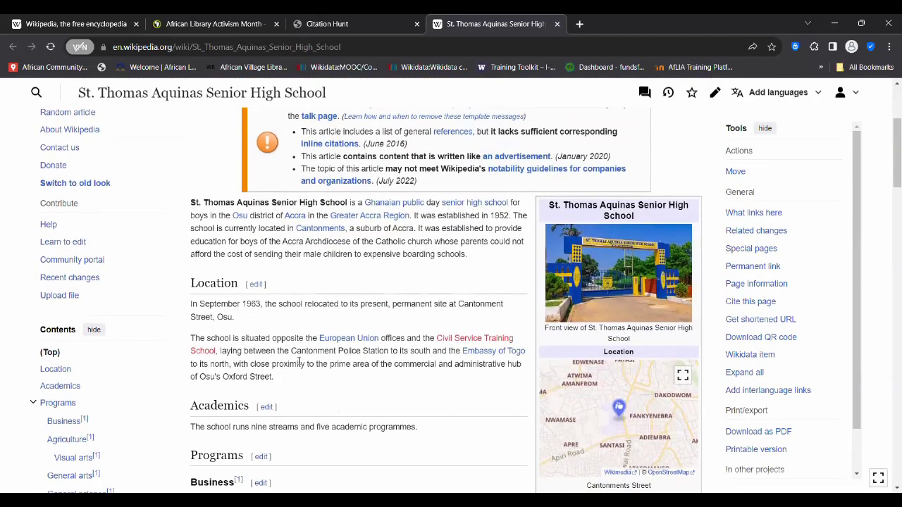
scroll(299, 365, "down", 3)
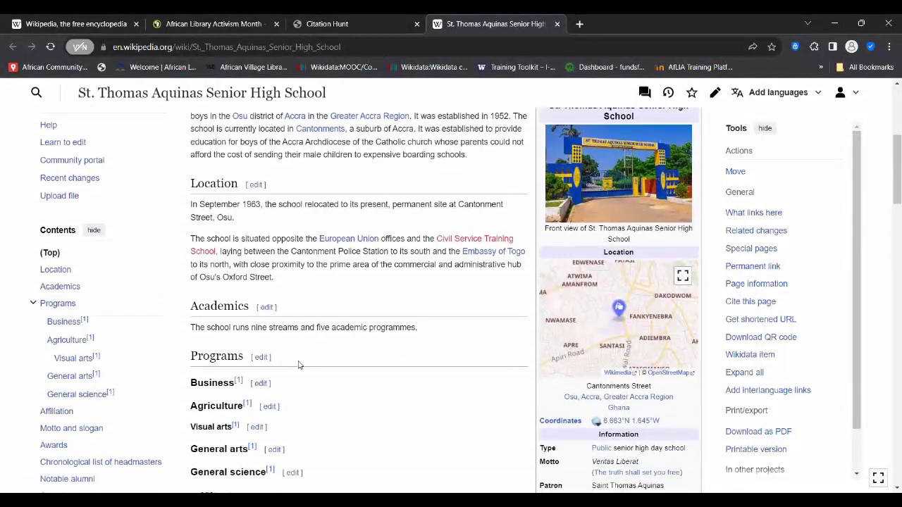
scroll(299, 364, "down", 3)
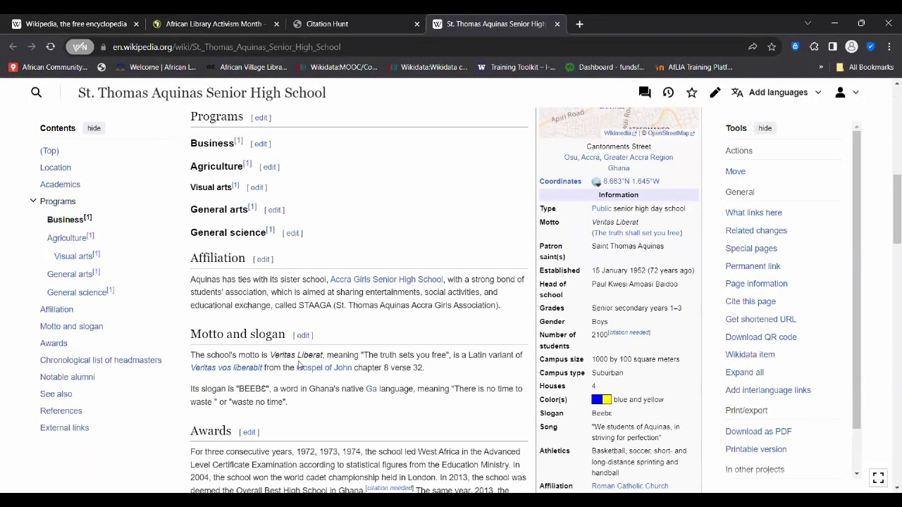
scroll(299, 362, "down", 1)
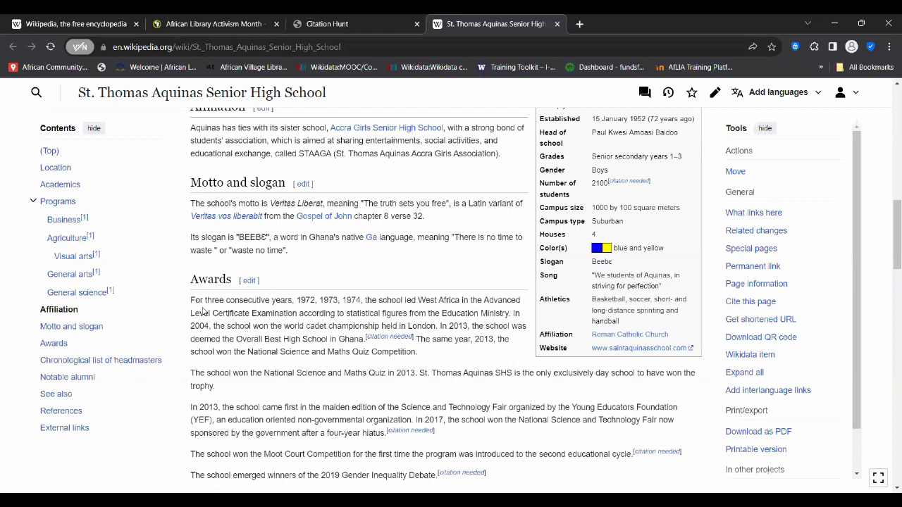
left_click_drag(192, 300, 364, 340)
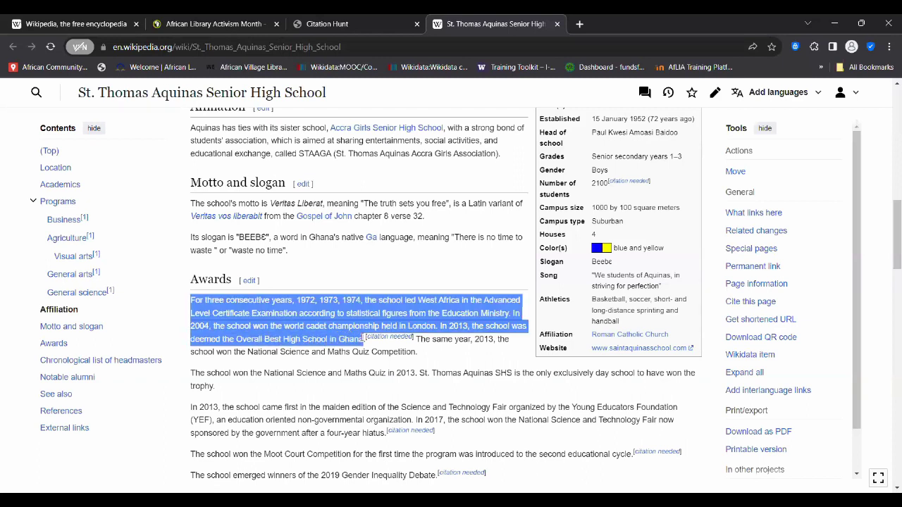
left_click(285, 337)
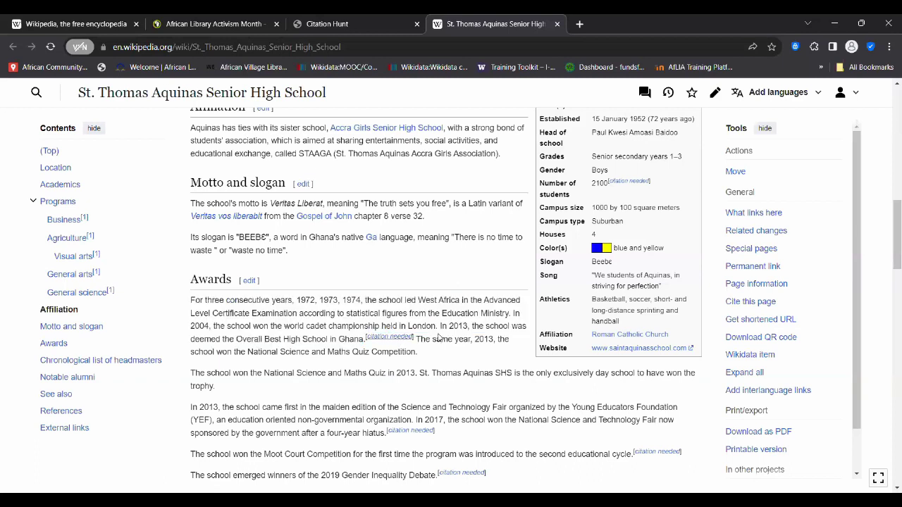
left_click_drag(421, 353, 190, 301)
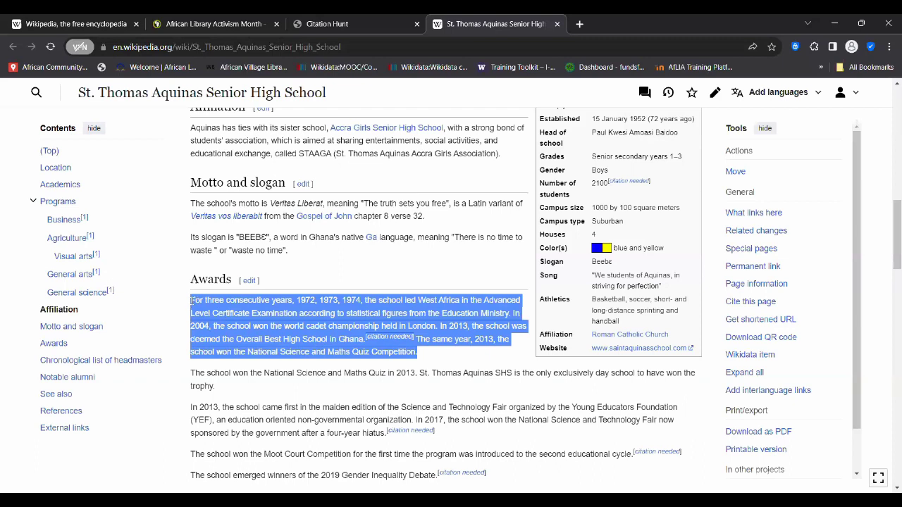
left_click(285, 328)
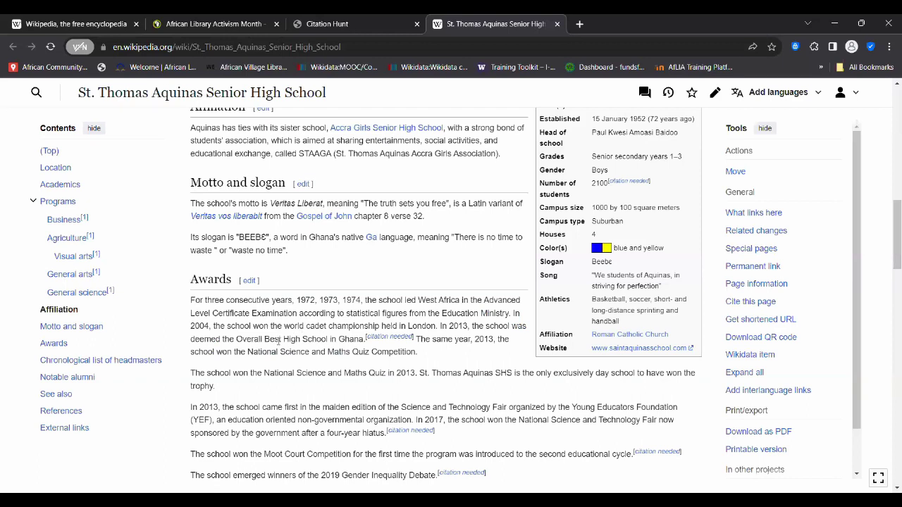
left_click_drag(191, 300, 419, 355)
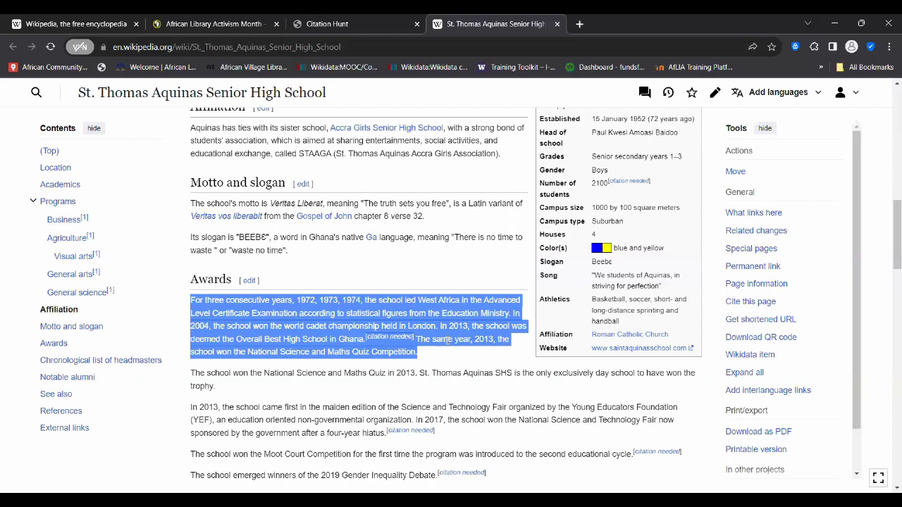
left_click(425, 355)
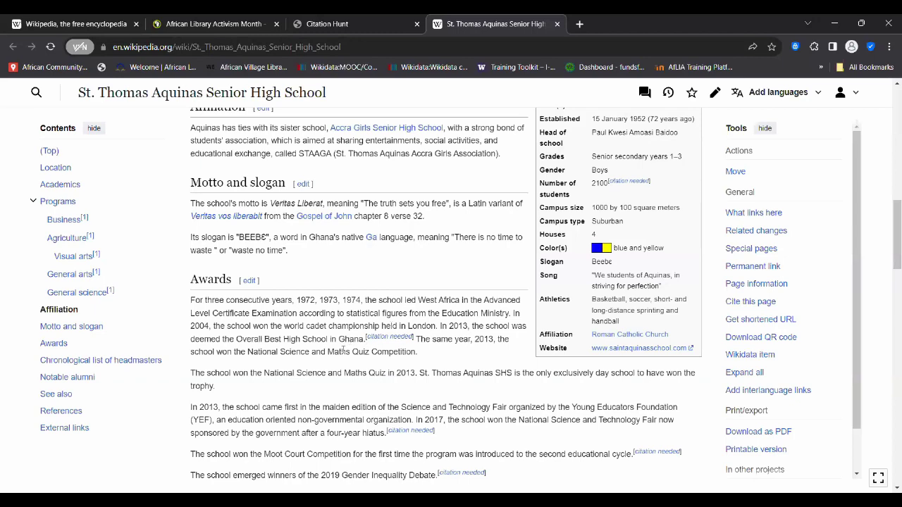
scroll(315, 354, "up", 1)
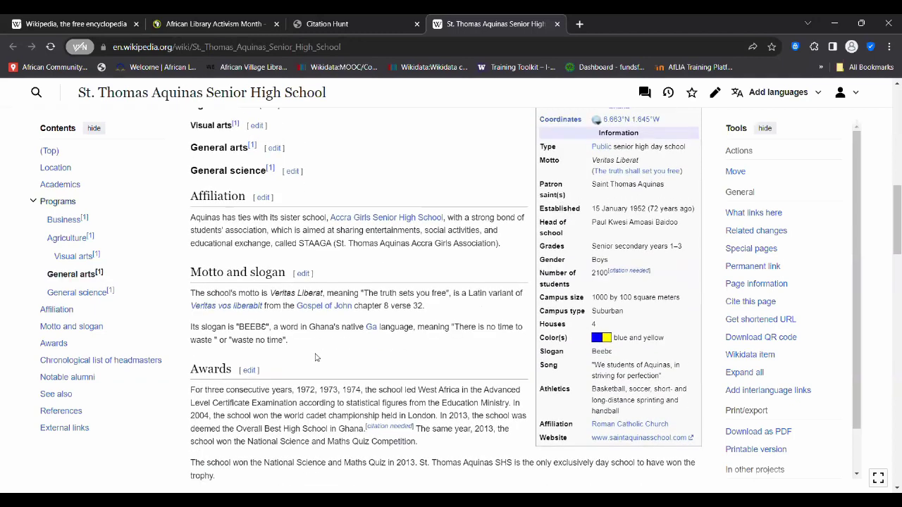
scroll(316, 355, "down", 6)
scroll(316, 356, "down", 1)
scroll(316, 356, "up", 6)
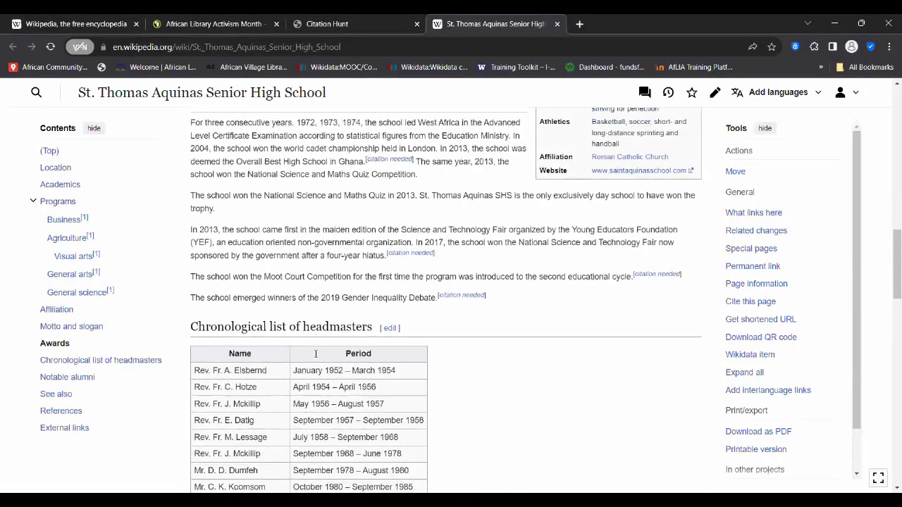
scroll(316, 356, "up", 5)
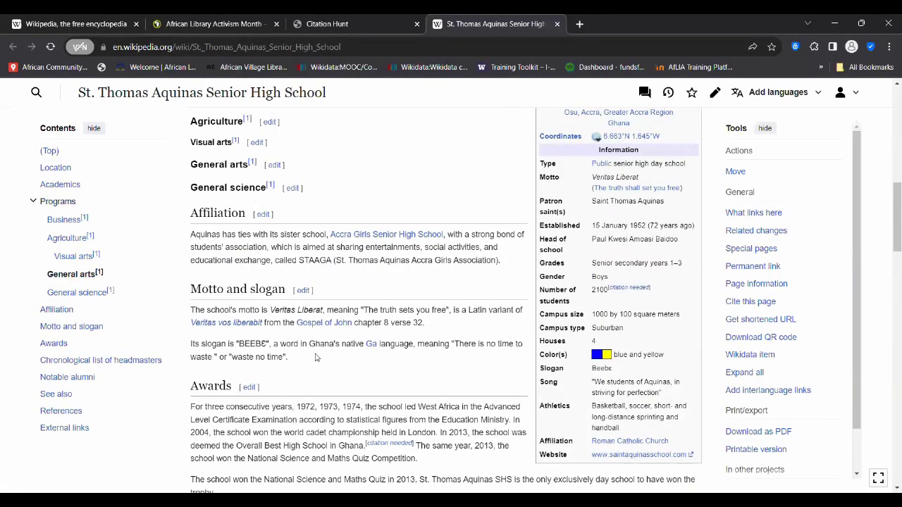
scroll(316, 357, "up", 3)
scroll(316, 357, "down", 1)
scroll(316, 357, "up", 1)
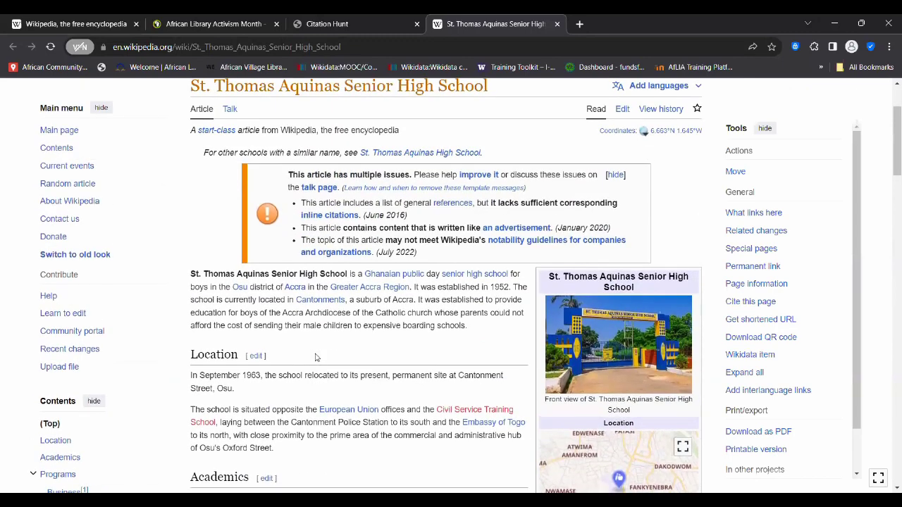
scroll(316, 357, "down", 5)
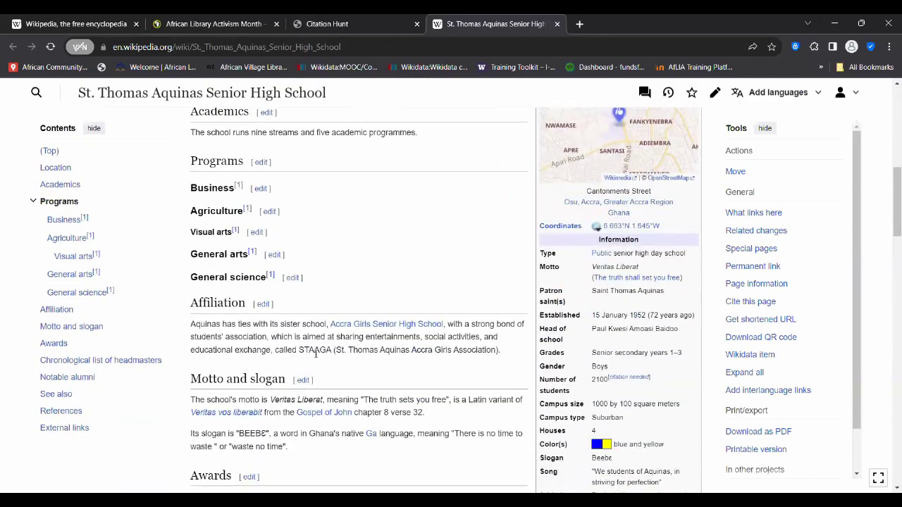
scroll(316, 356, "down", 1)
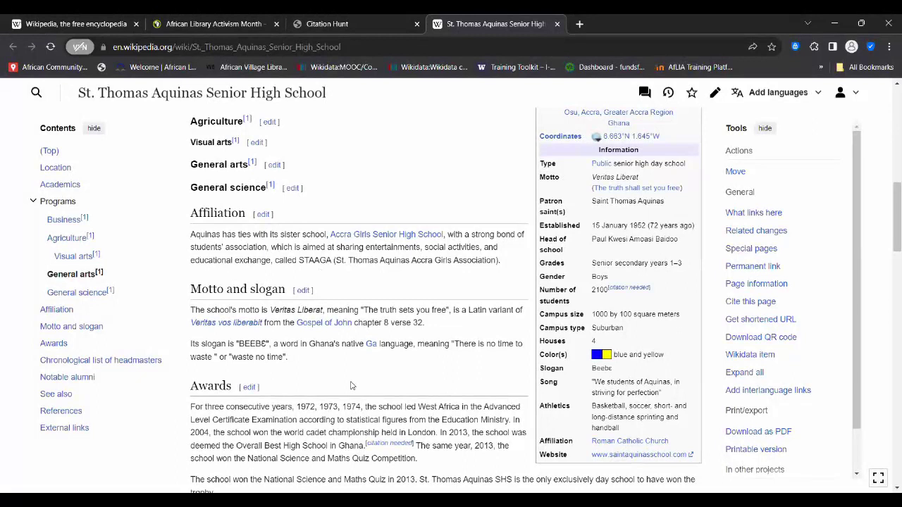
scroll(352, 386, "down", 2)
scroll(351, 385, "down", 1)
scroll(367, 338, "up", 1)
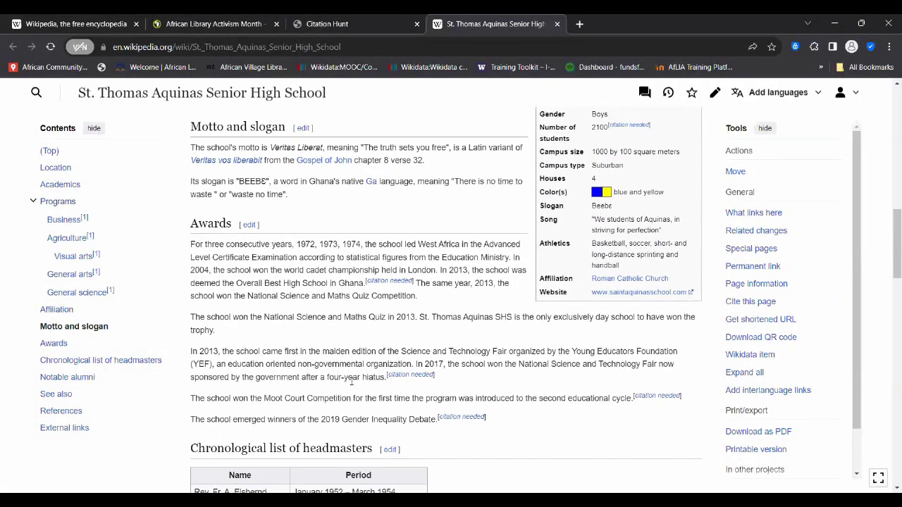
left_click_drag(418, 300, 188, 244)
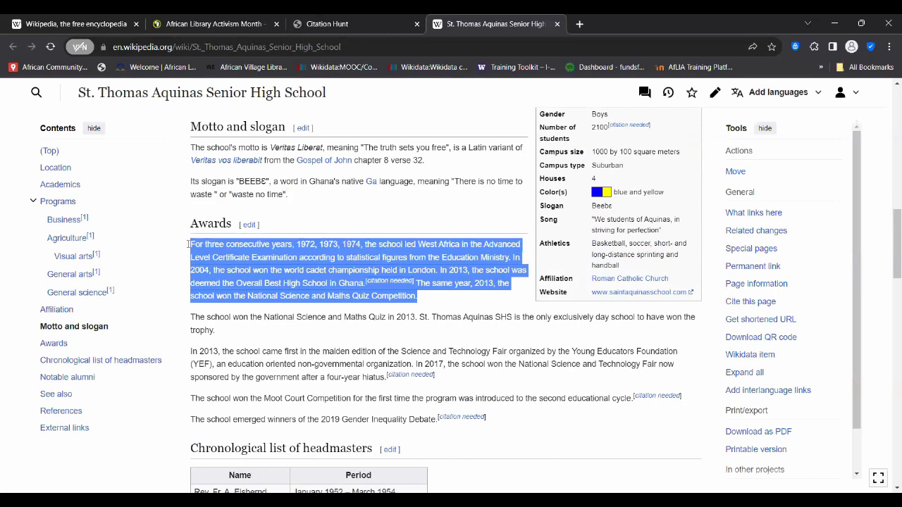
left_click(243, 276)
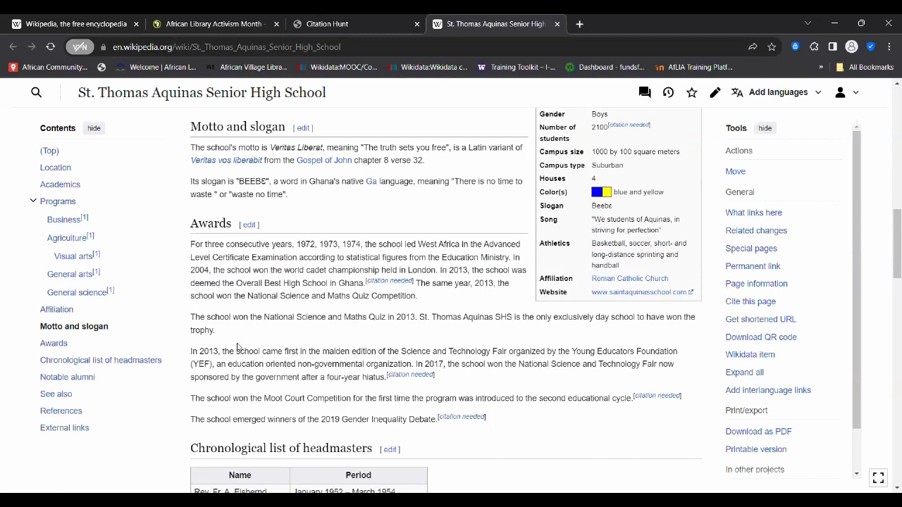
scroll(281, 356, "down", 1)
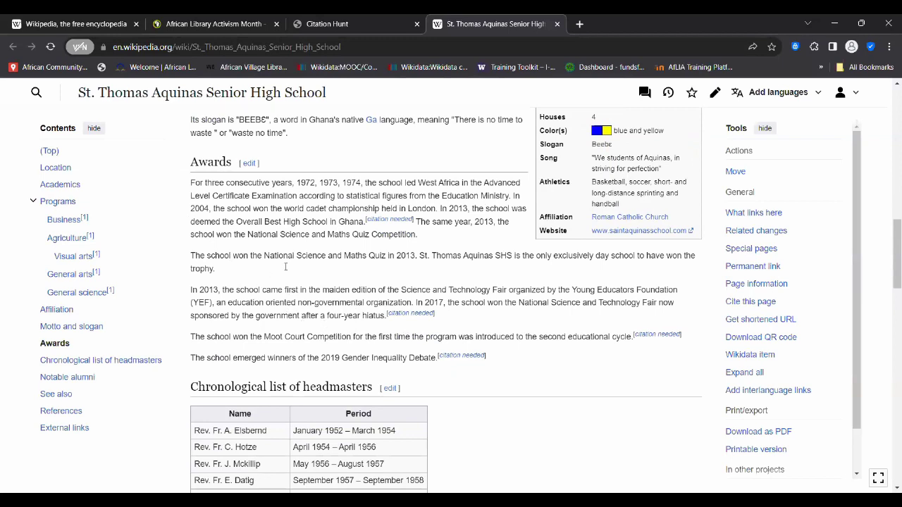
scroll(285, 268, "up", 1)
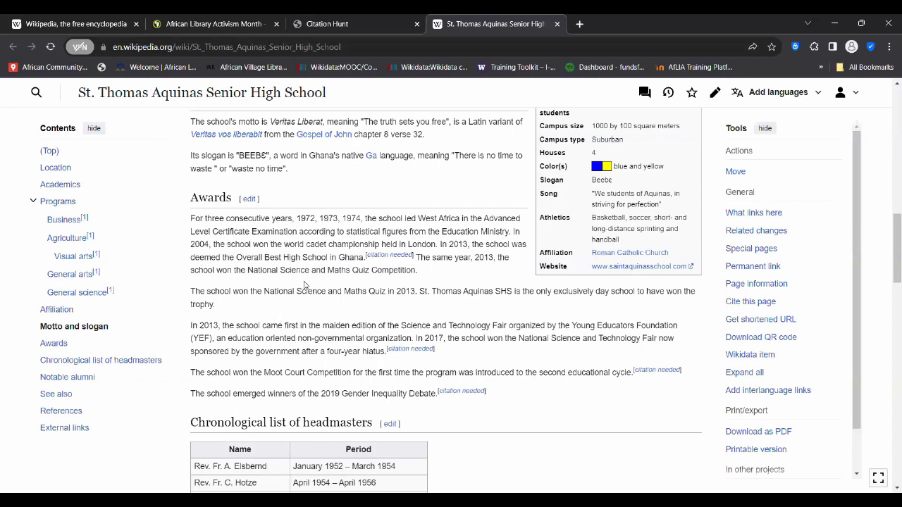
right_click(305, 271)
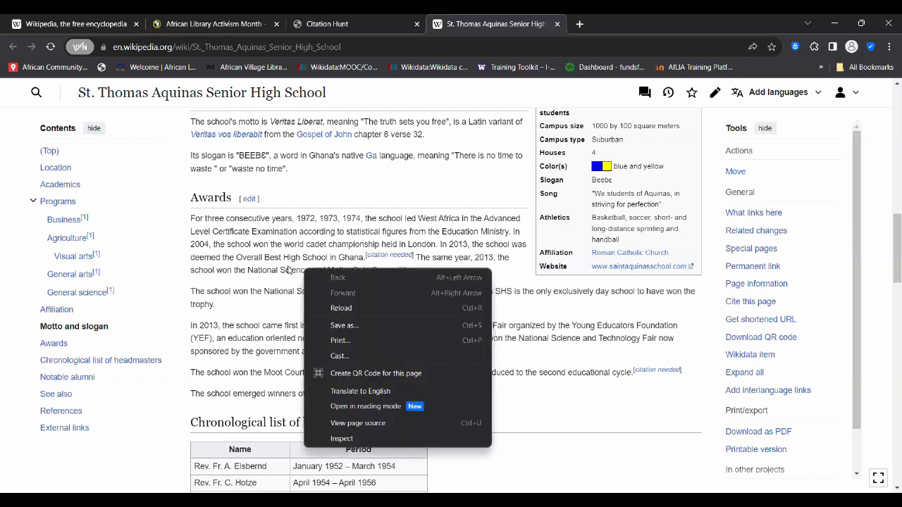
left_click(287, 271)
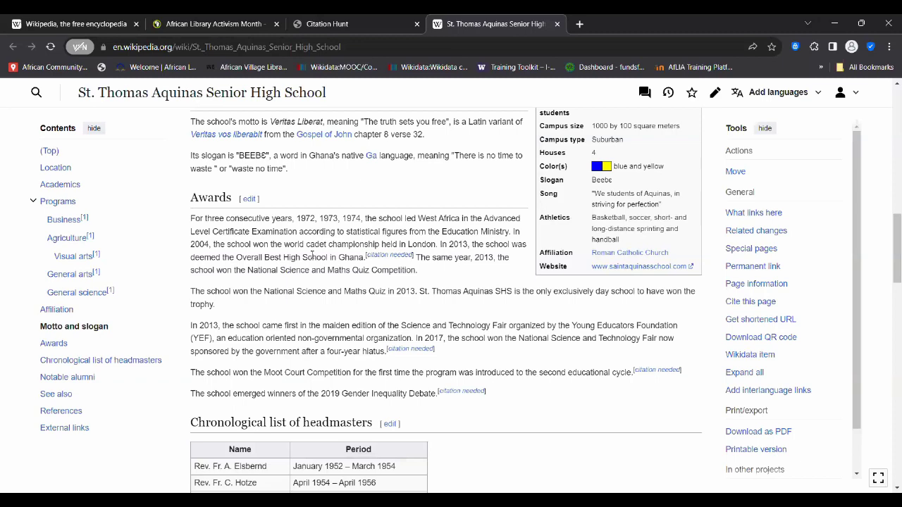
scroll(312, 254, "up", 3)
scroll(312, 255, "down", 3)
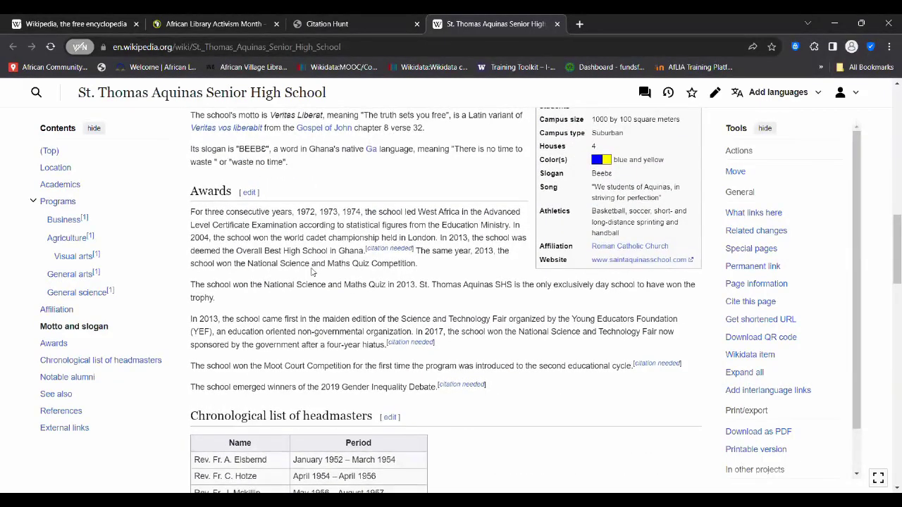
scroll(312, 272, "up", 3)
scroll(369, 174, "up", 15)
scroll(439, 143, "down", 1)
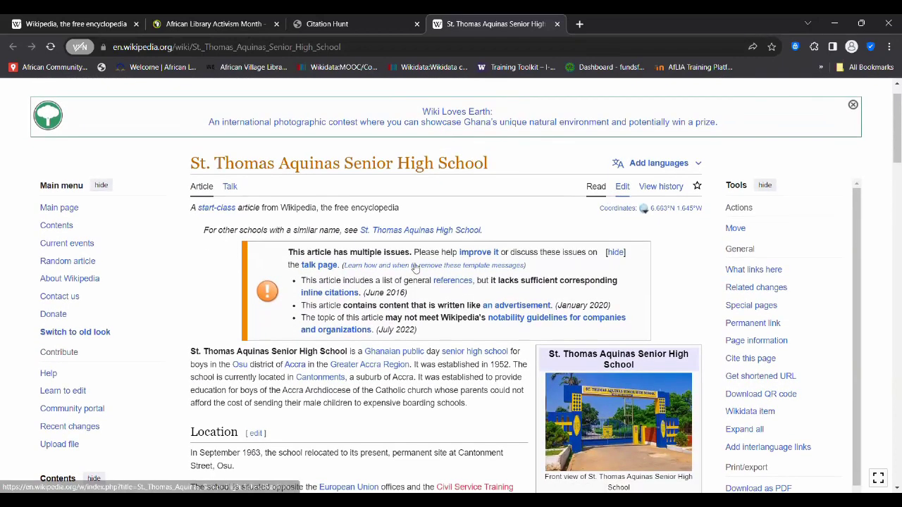
scroll(416, 268, "down", 2)
scroll(414, 253, "down", 15)
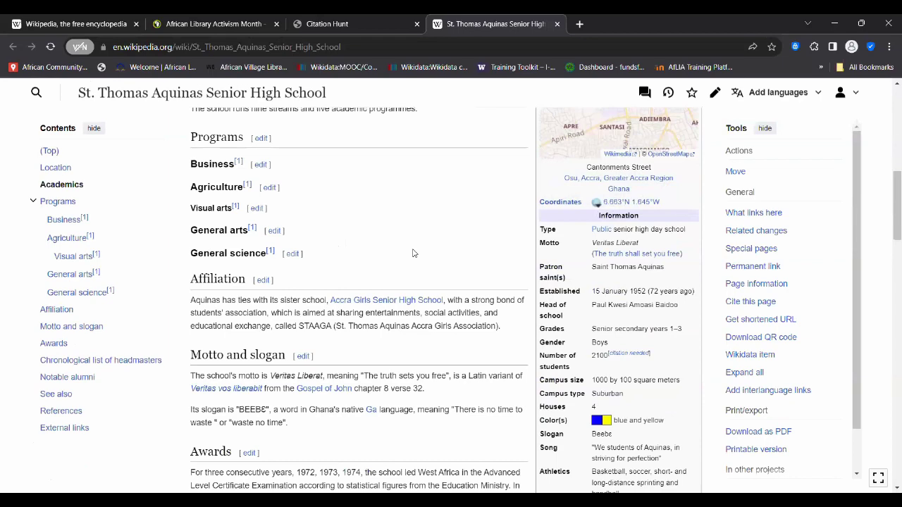
scroll(414, 250, "down", 10)
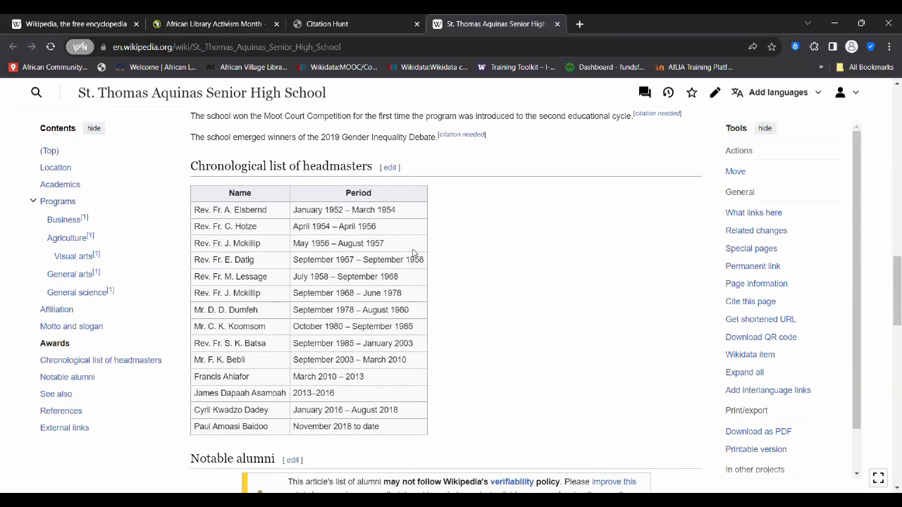
scroll(413, 251, "down", 3)
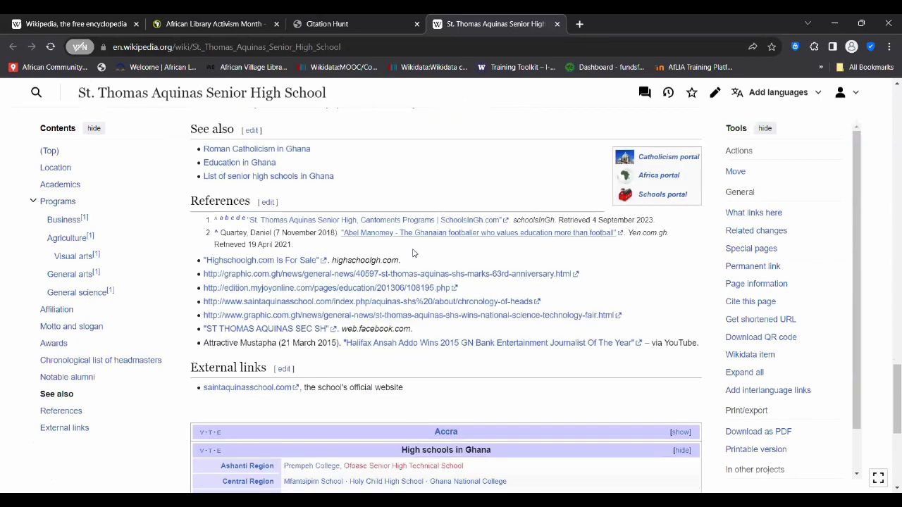
scroll(413, 251, "up", 15)
scroll(414, 252, "up", 12)
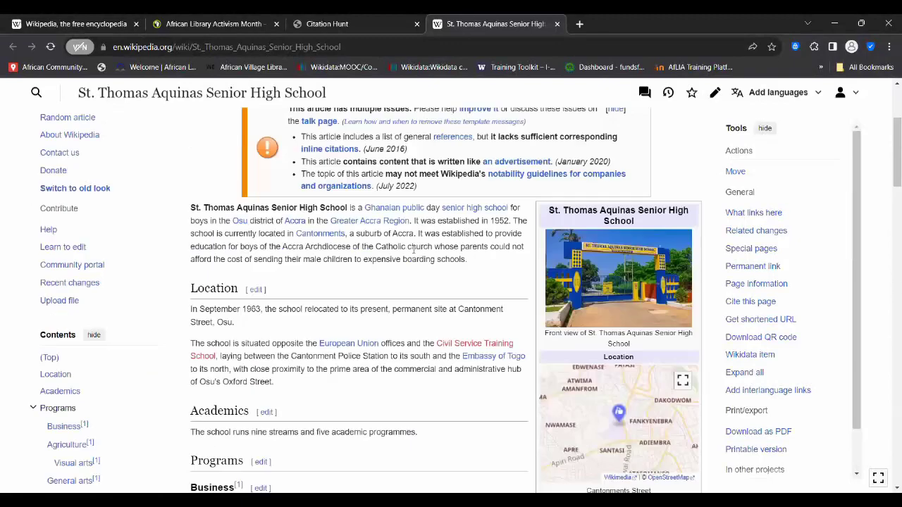
scroll(413, 251, "down", 1)
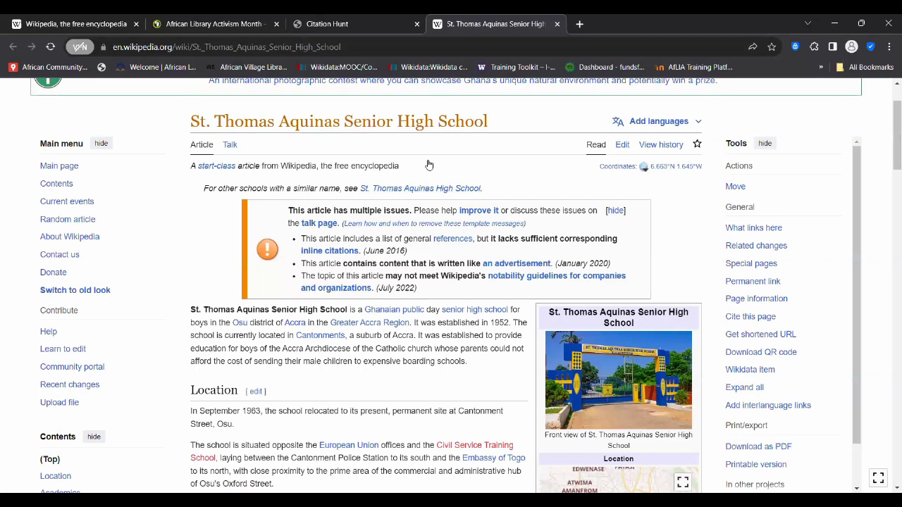
scroll(453, 159, "up", 1)
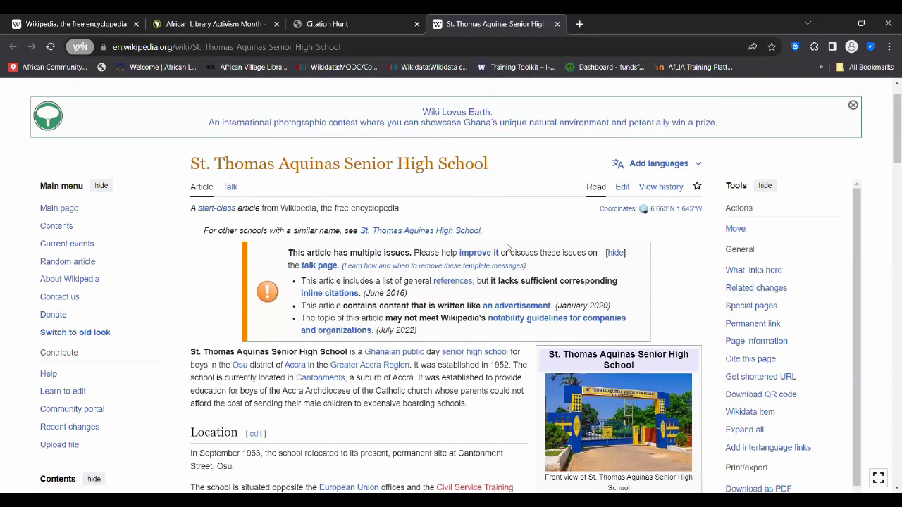
scroll(453, 246, "down", 2)
scroll(453, 246, "up", 2)
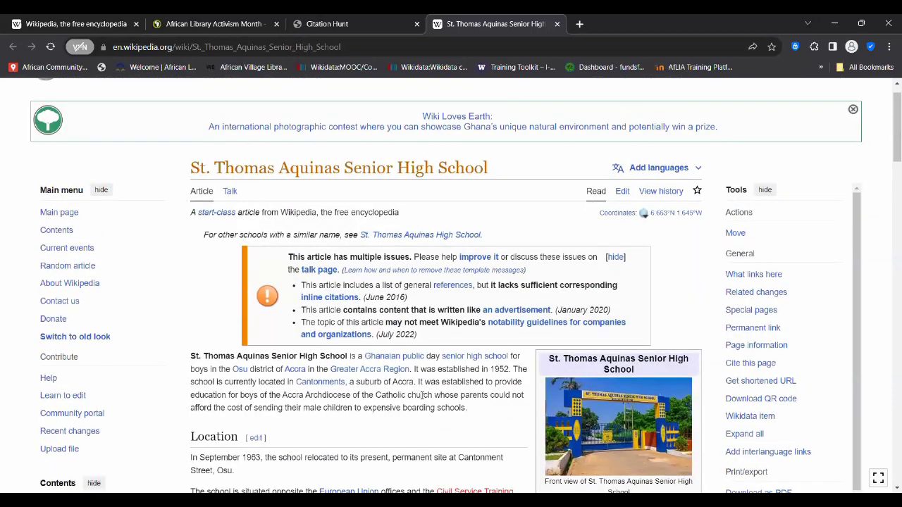
scroll(423, 396, "down", 2)
scroll(423, 395, "up", 2)
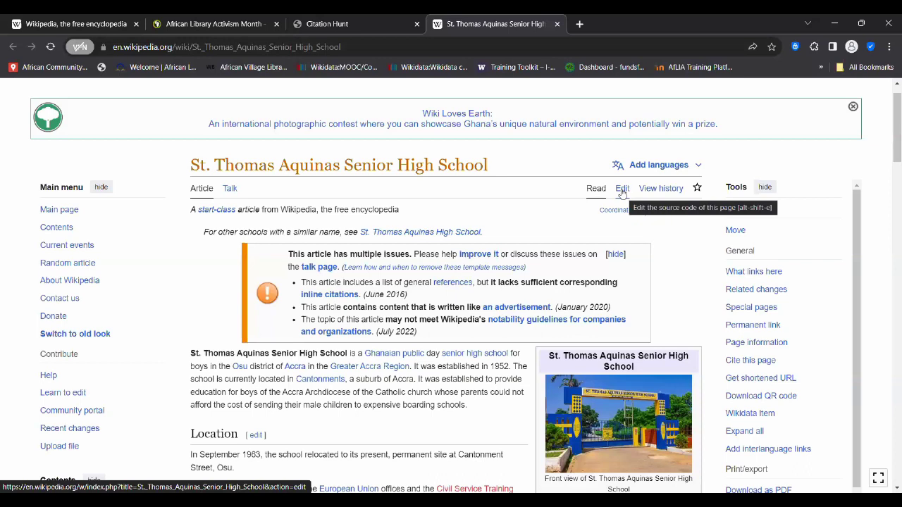
- Open the St. Thomas Aquinas article in the visual editor and scroll to Awards
left_click(622, 194)
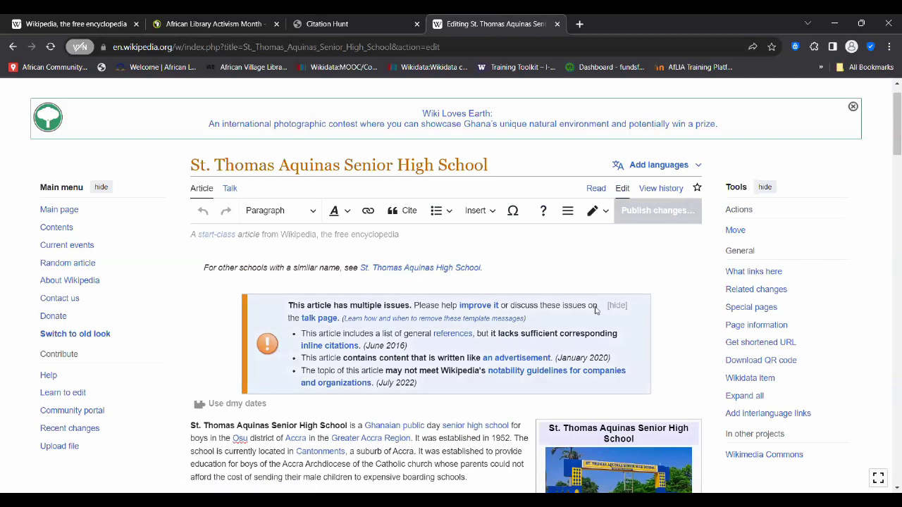
scroll(596, 310, "down", 1)
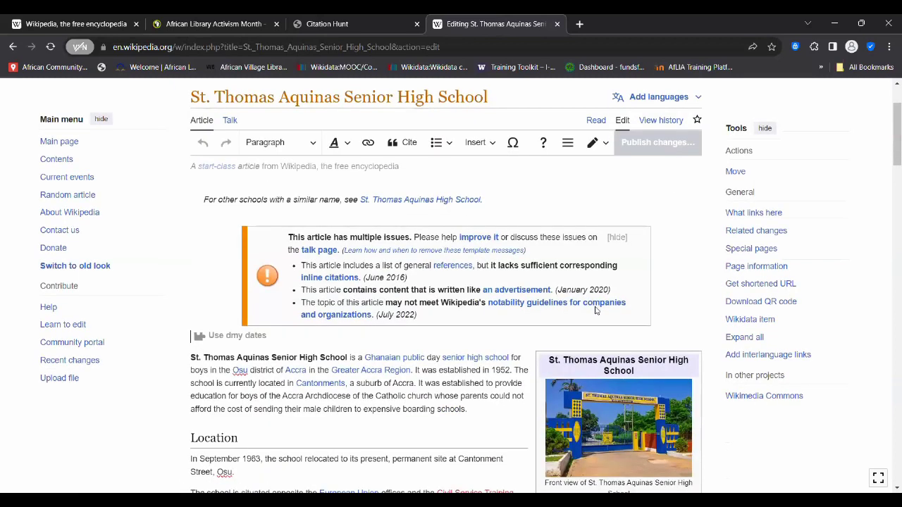
scroll(463, 458, "down", 2)
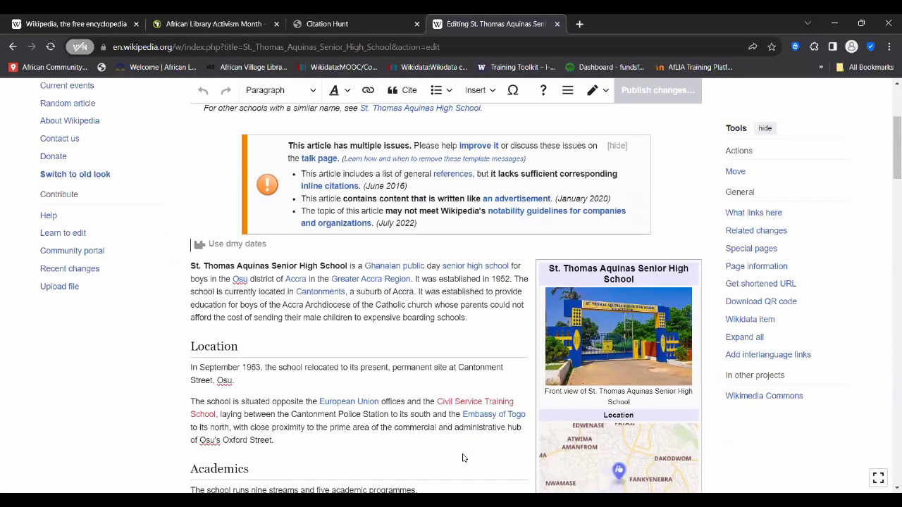
scroll(462, 458, "up", 2)
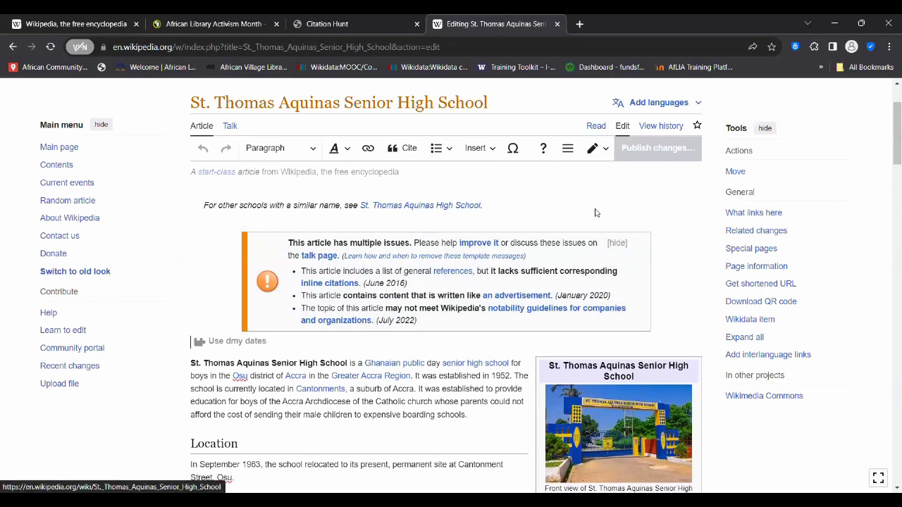
scroll(465, 340, "down", 1)
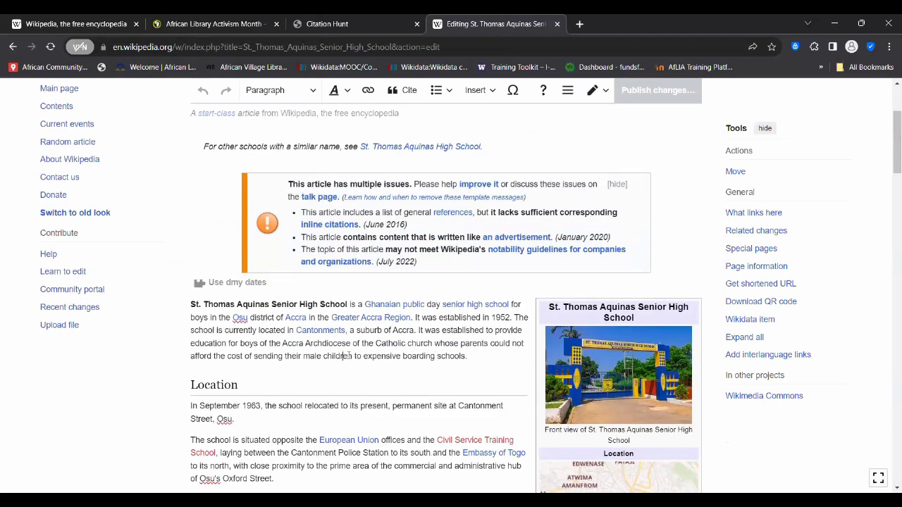
scroll(375, 377, "down", 2)
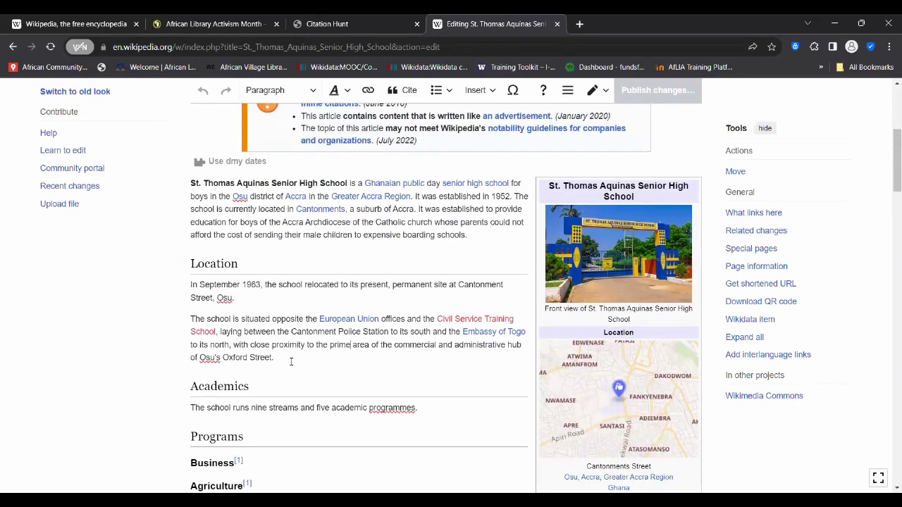
scroll(288, 361, "down", 5)
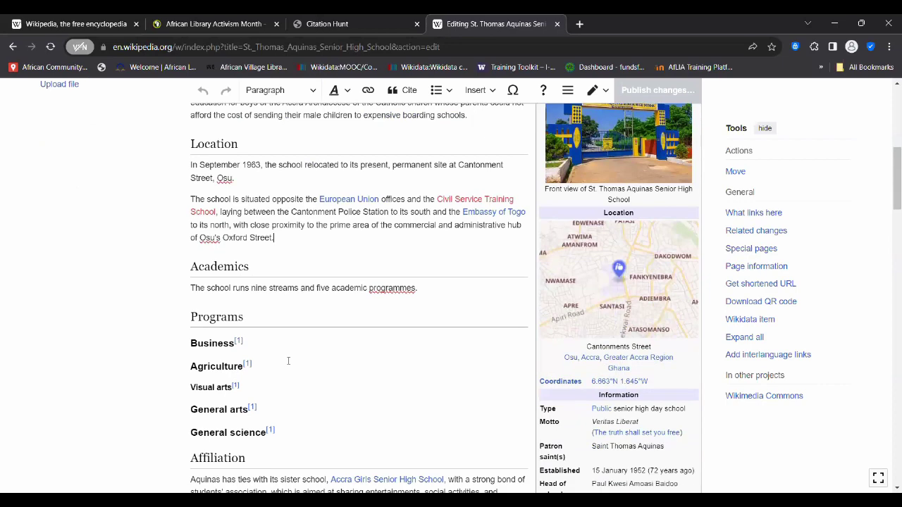
scroll(288, 361, "down", 2)
scroll(289, 361, "up", 1)
scroll(288, 361, "down", 1)
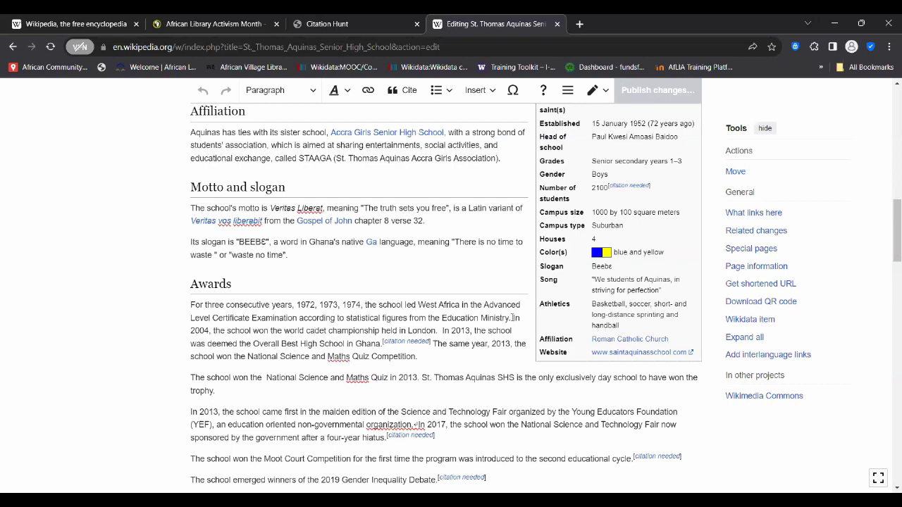
- Select and copy 'In 2004, the school won the world cadet championship held in London.'
left_click_drag(513, 318, 436, 330)
key("ctrl+c")
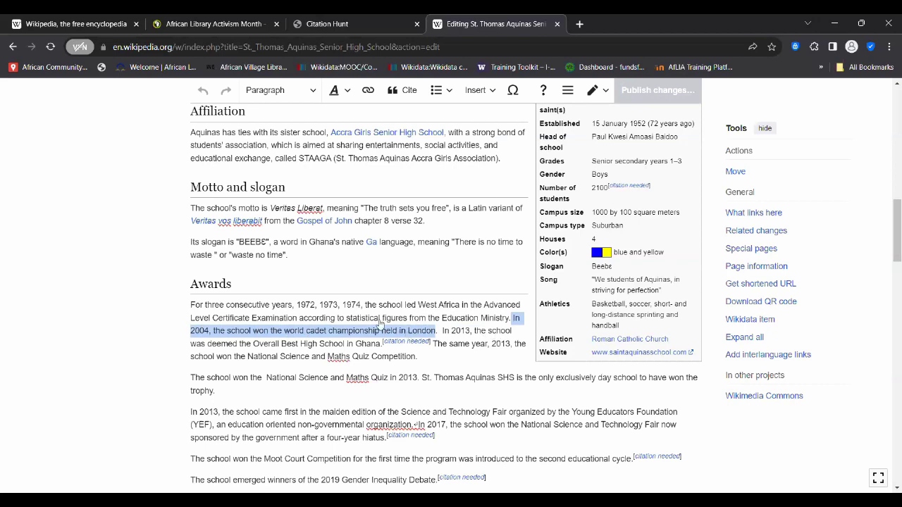
scroll(379, 323, "up", 3)
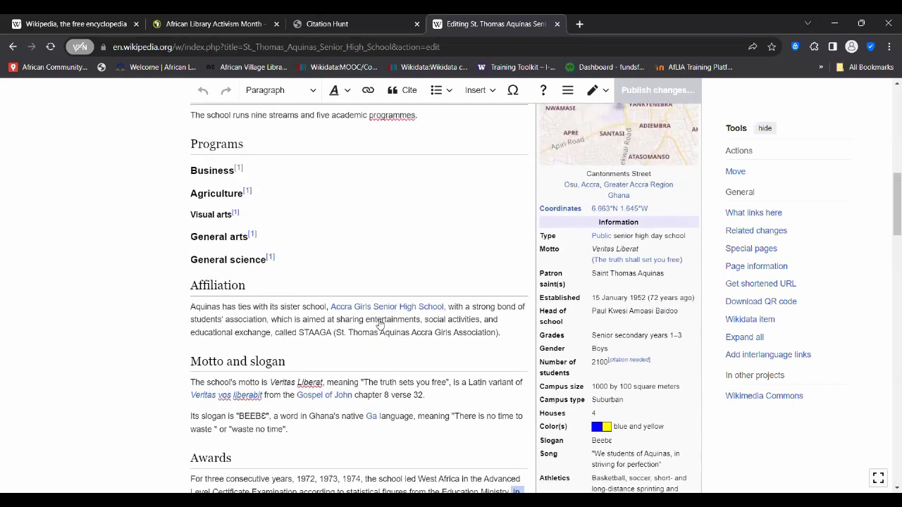
scroll(379, 323, "up", 6)
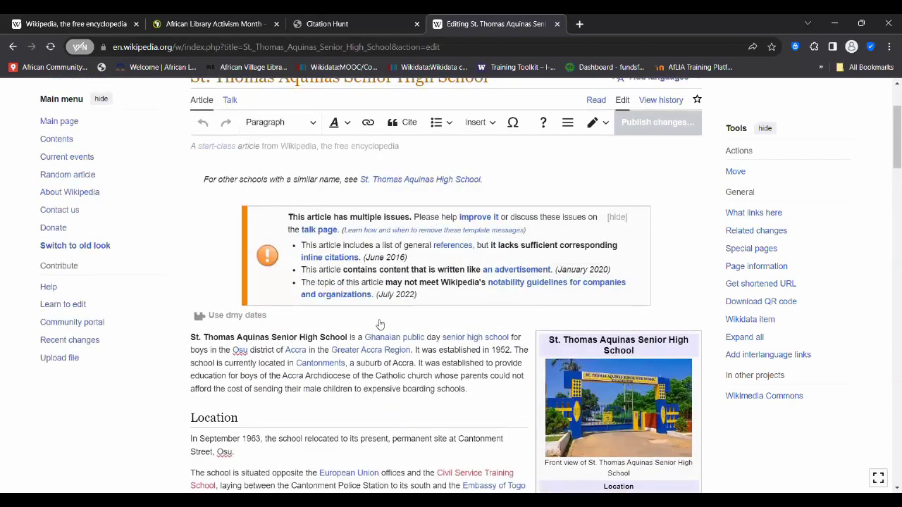
scroll(379, 323, "down", 4)
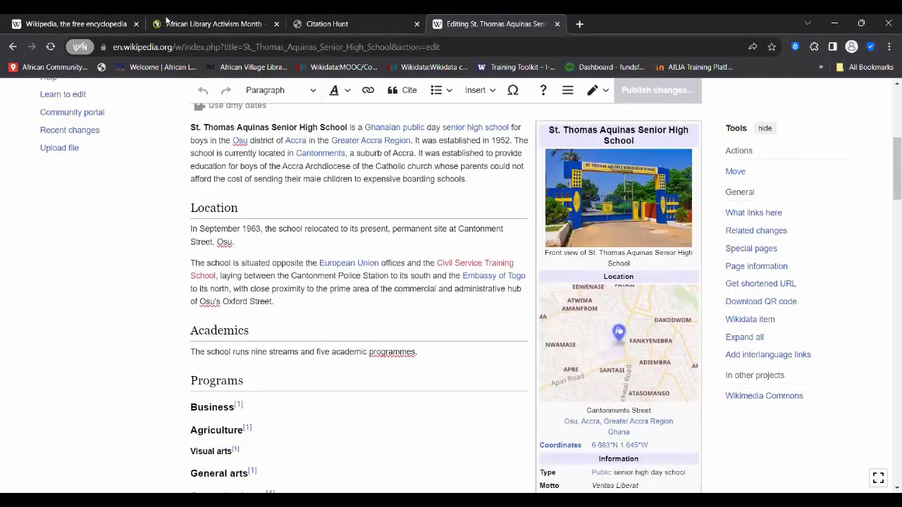
- Search Google for the copied 2004 sentence followed by 'St Thomas Acquinas SHS'
left_click(194, 26)
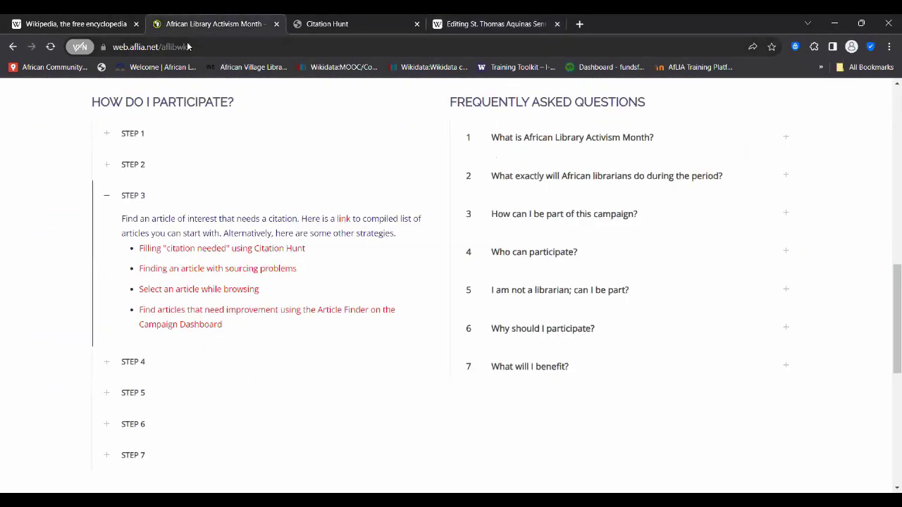
left_click(188, 46)
key("ctrl+v")
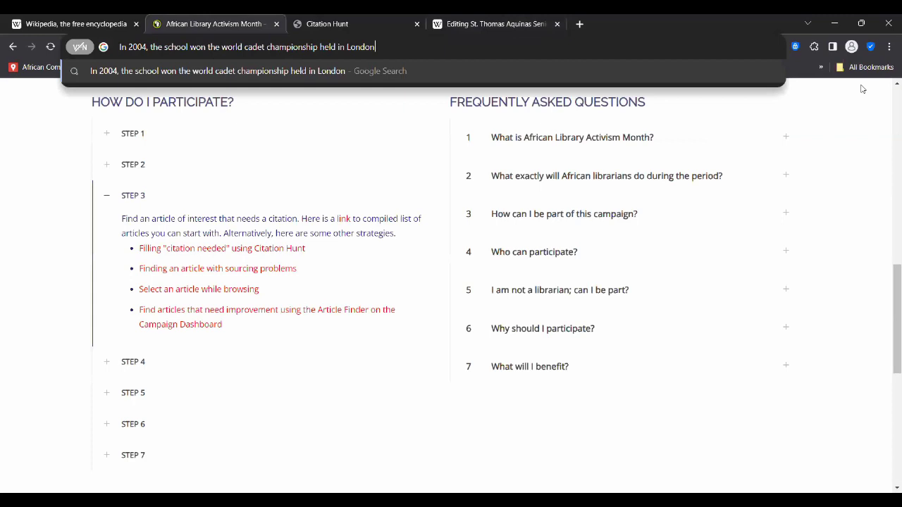
key("alt+Tab")
key("alt+Tab")
type("St Thomas ")
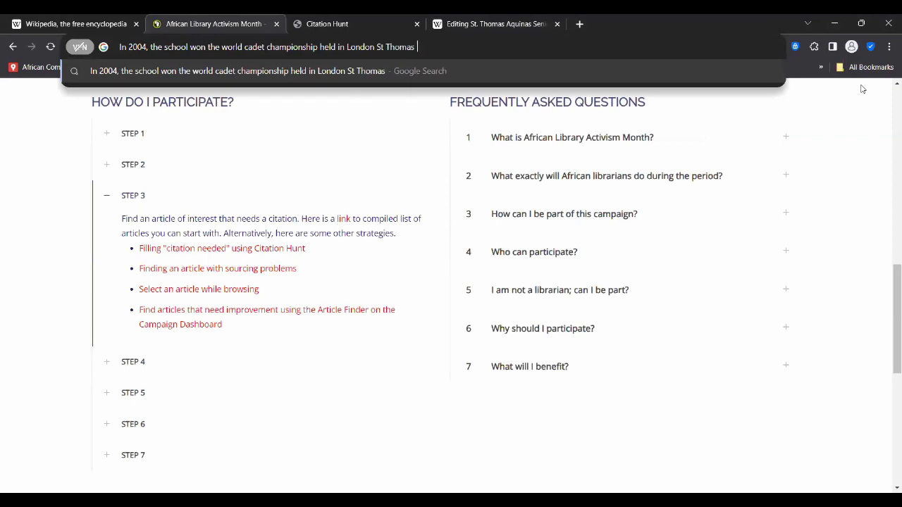
type("Acquinas SHS")
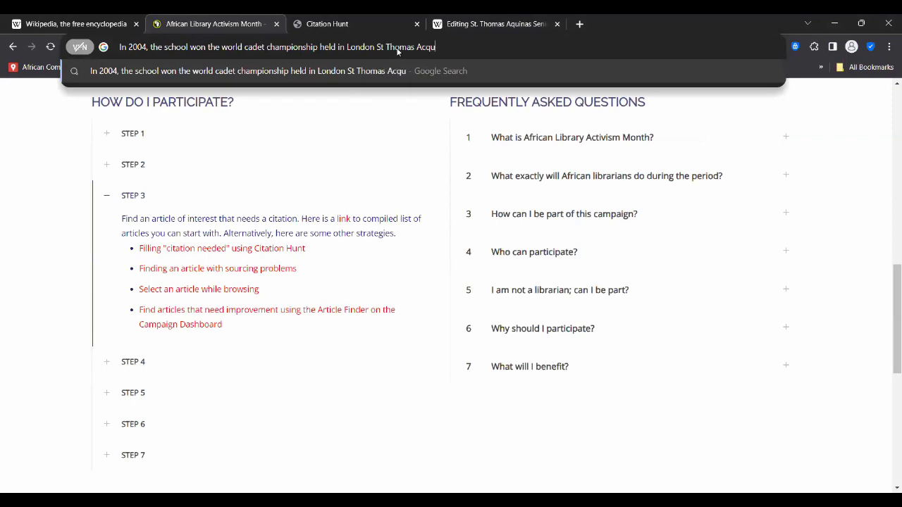
key("Return")
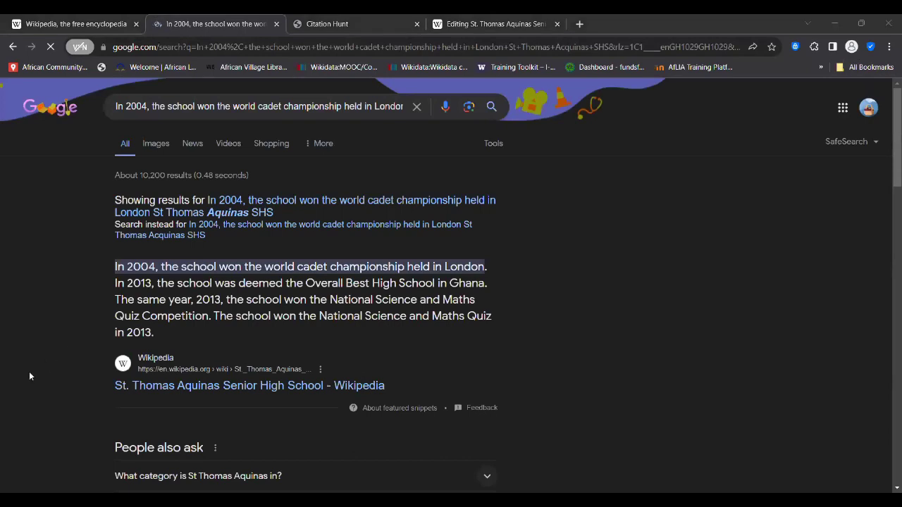
scroll(29, 372, "down", 2)
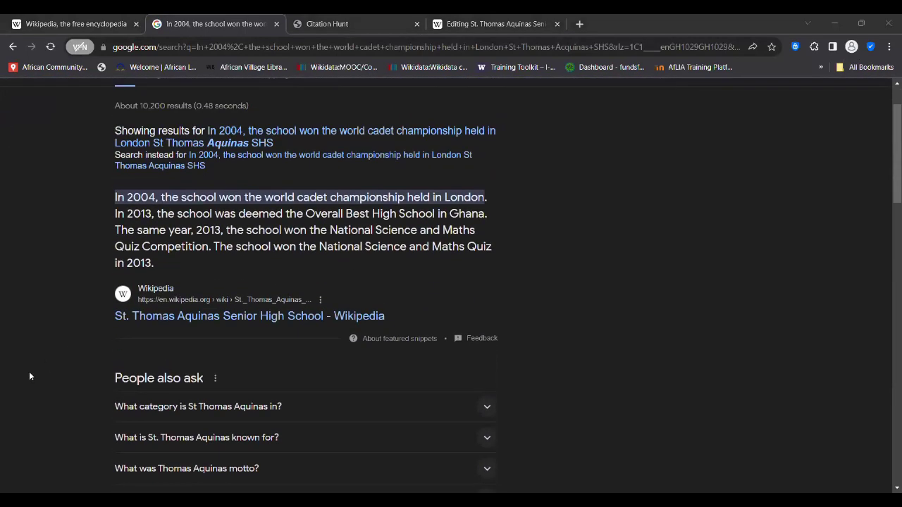
scroll(29, 372, "down", 1)
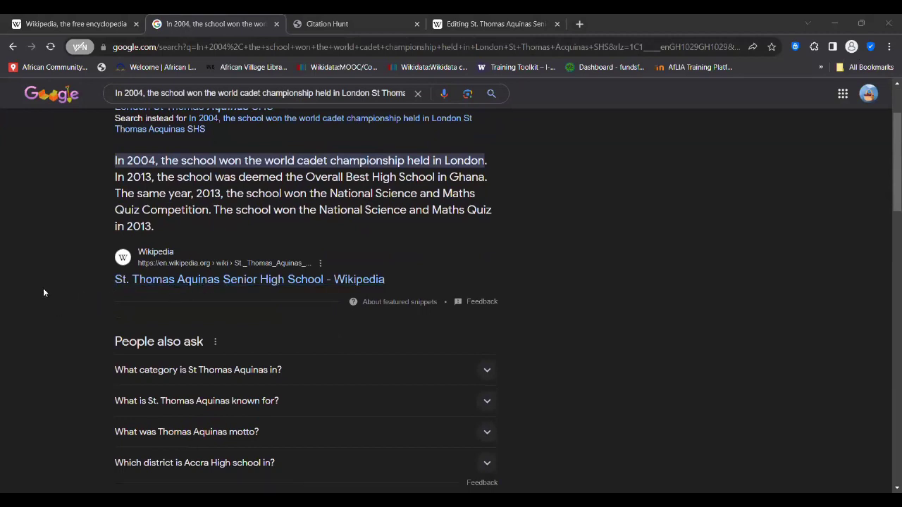
scroll(43, 290, "down", 5)
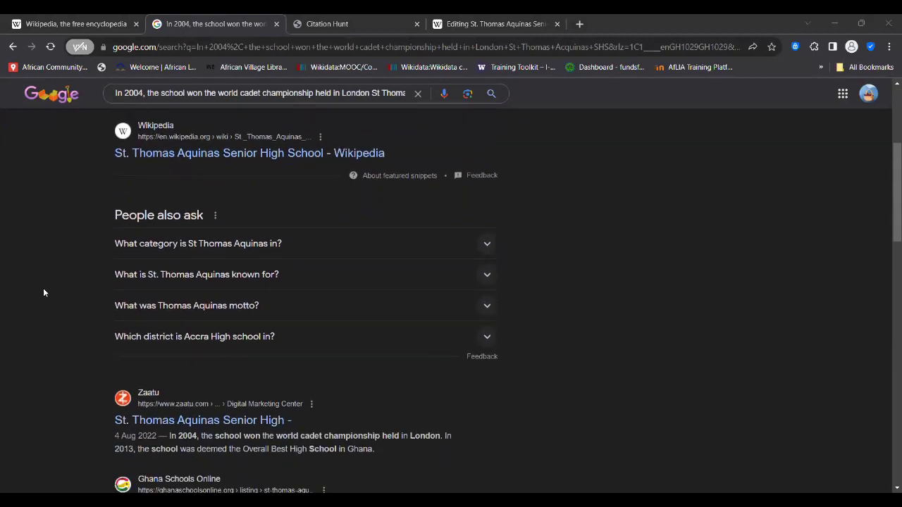
scroll(43, 293, "down", 3)
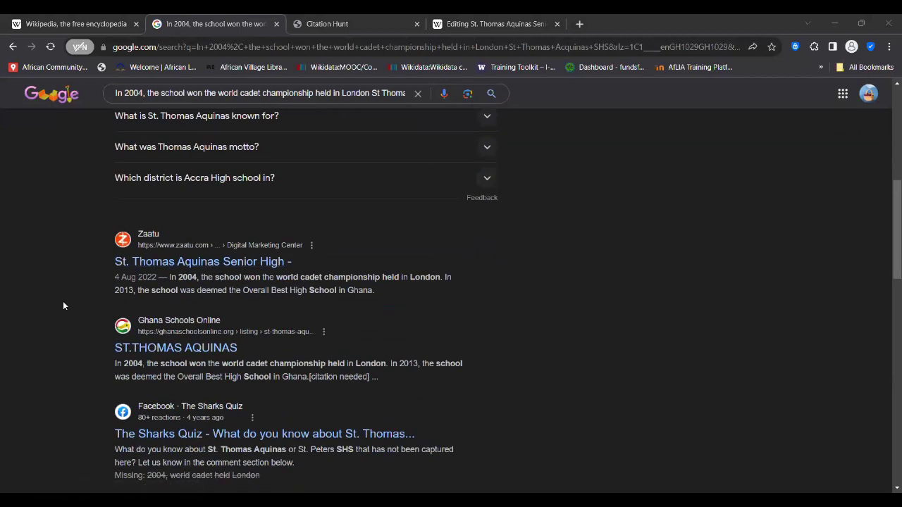
scroll(53, 307, "down", 2)
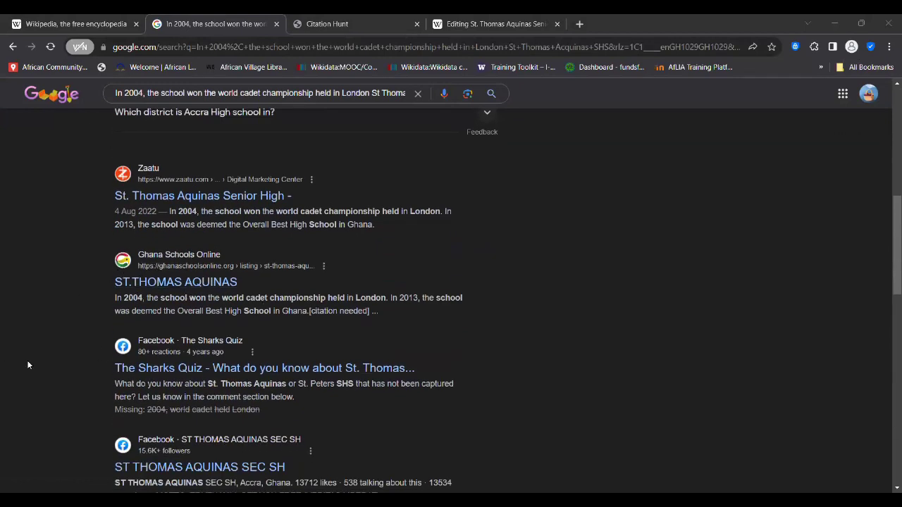
scroll(29, 365, "down", 3)
scroll(28, 365, "down", 2)
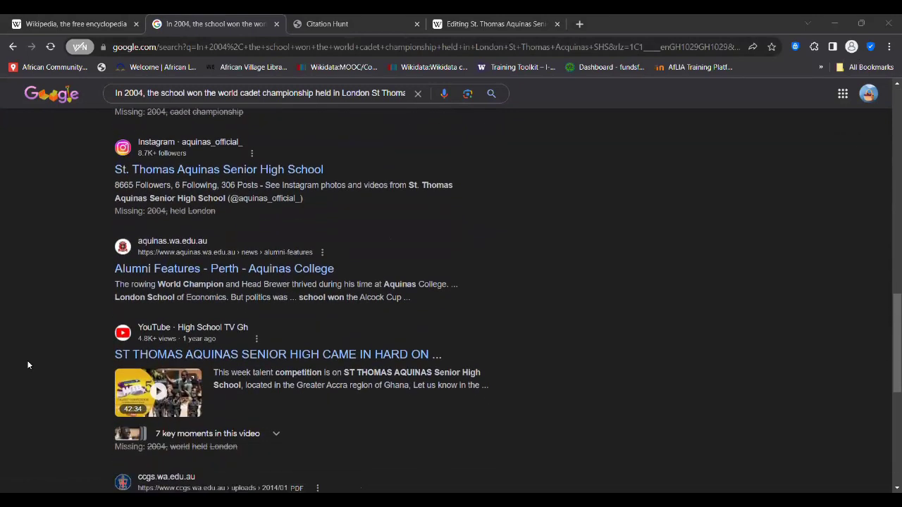
scroll(34, 349, "down", 3)
scroll(35, 350, "up", 1)
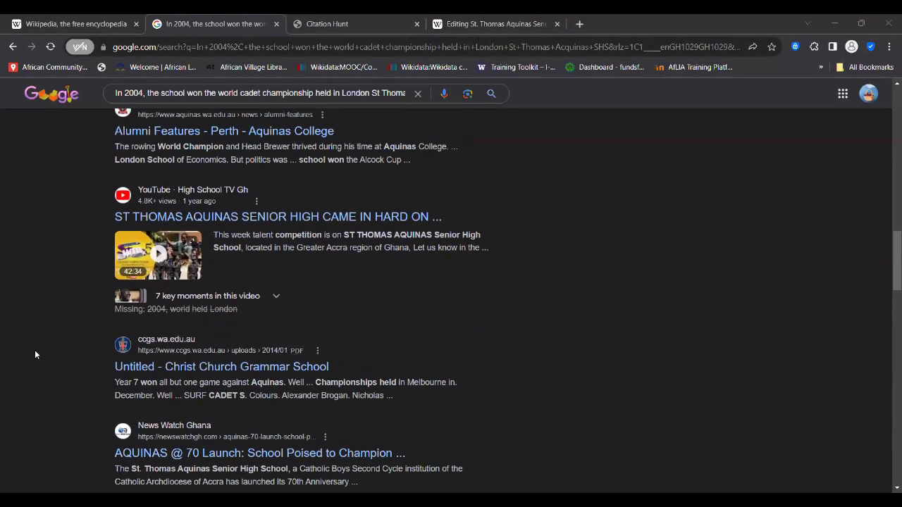
scroll(35, 350, "up", 6)
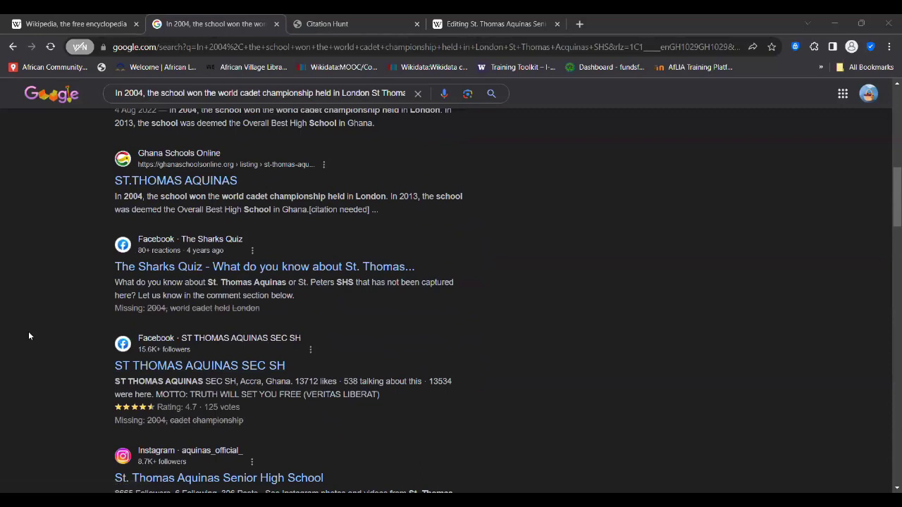
scroll(29, 336, "up", 2)
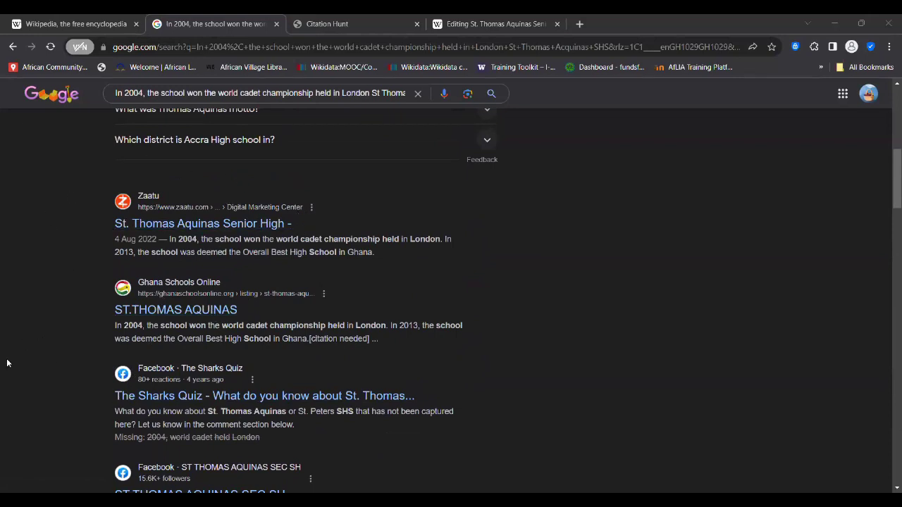
scroll(28, 384, "down", 9)
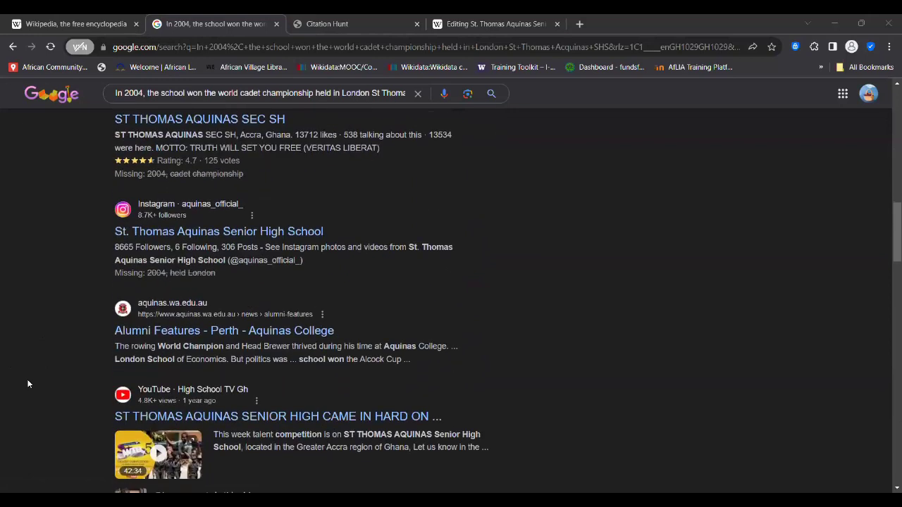
scroll(28, 384, "down", 1)
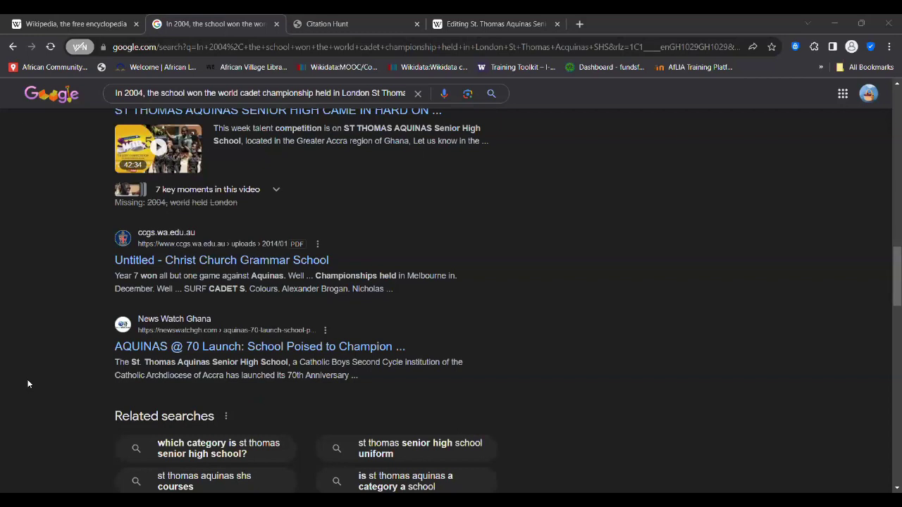
scroll(29, 384, "down", 1)
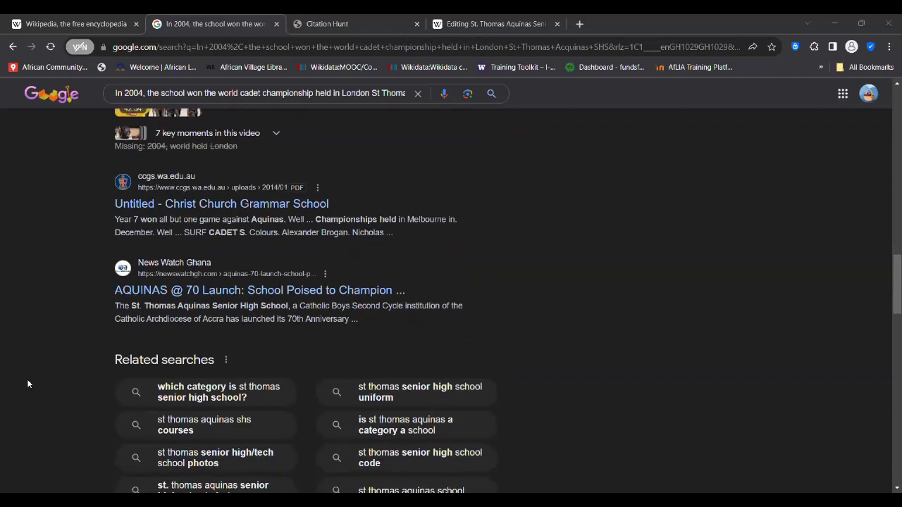
scroll(28, 384, "down", 1)
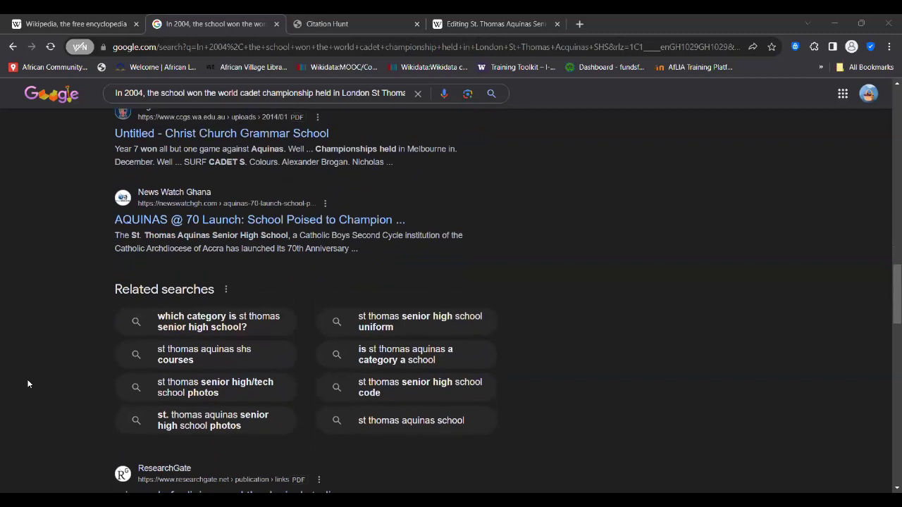
scroll(229, 273, "up", 1)
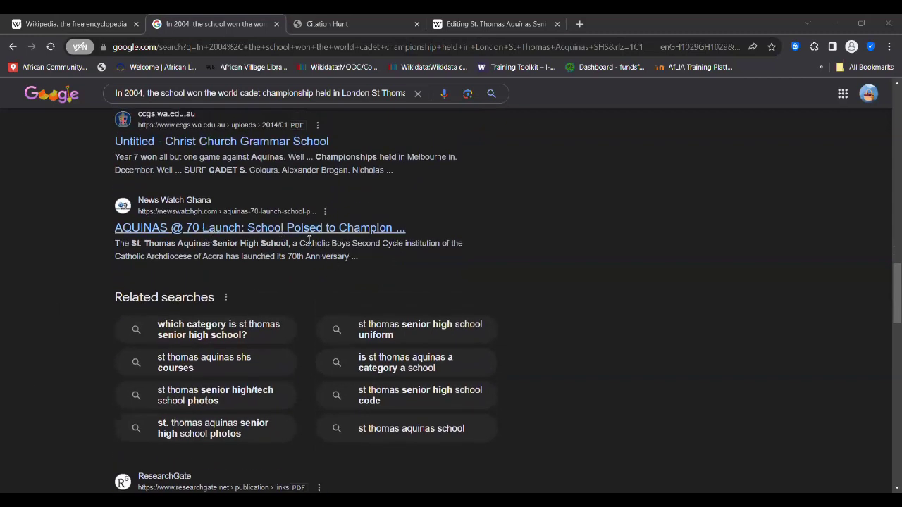
scroll(41, 322, "down", 3)
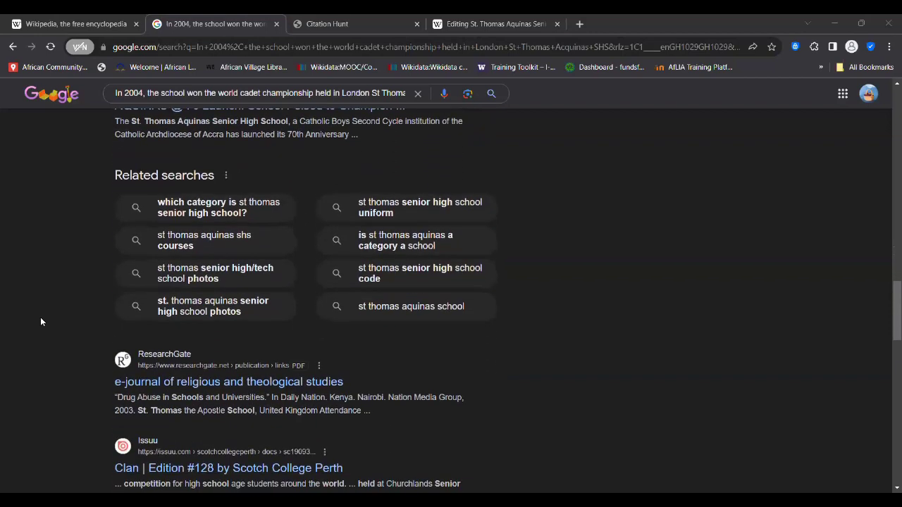
scroll(41, 322, "down", 2)
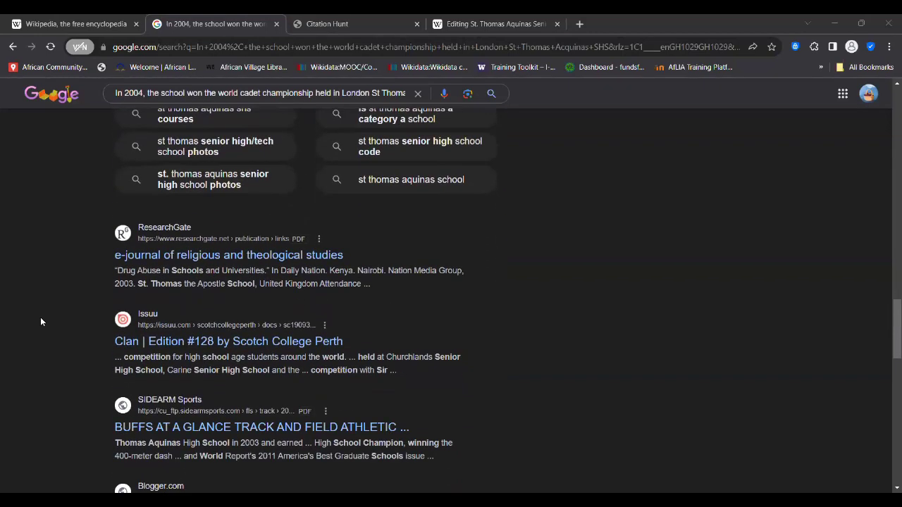
scroll(40, 317, "down", 5)
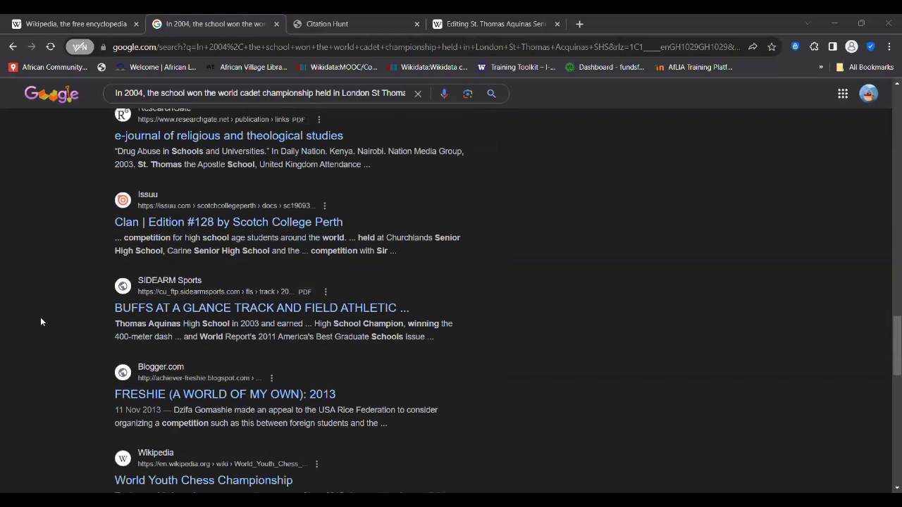
scroll(19, 387, "up", 10)
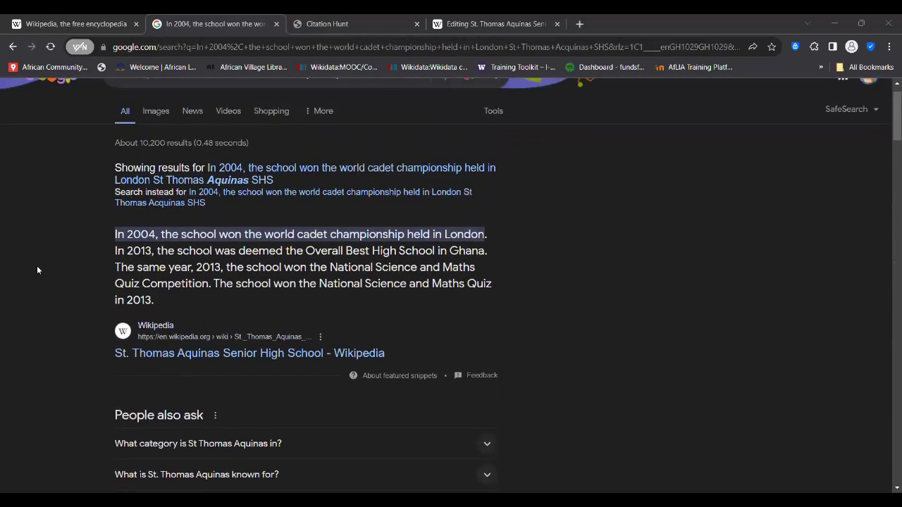
- Close the Wikipedia Main Page tab
left_click(84, 26)
scroll(373, 421, "down", 6)
scroll(372, 421, "down", 3)
key("ctrl+w")
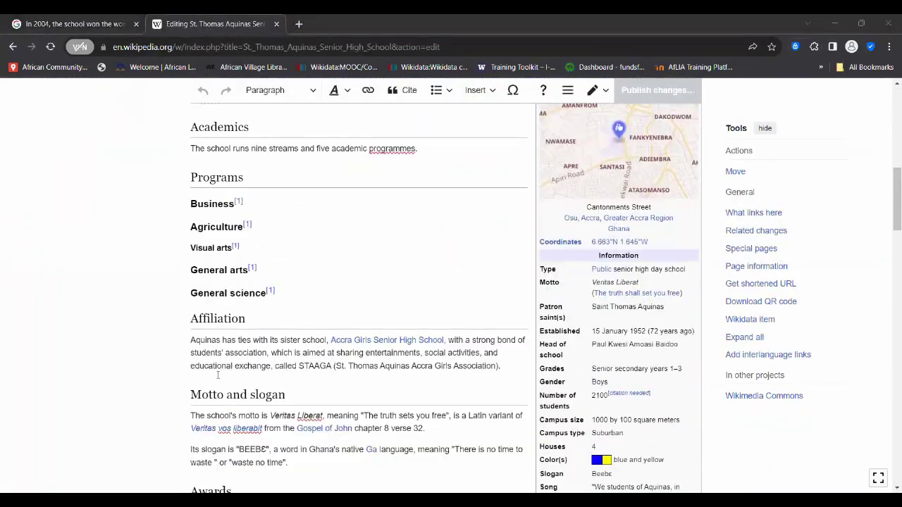
scroll(218, 376, "down", 3)
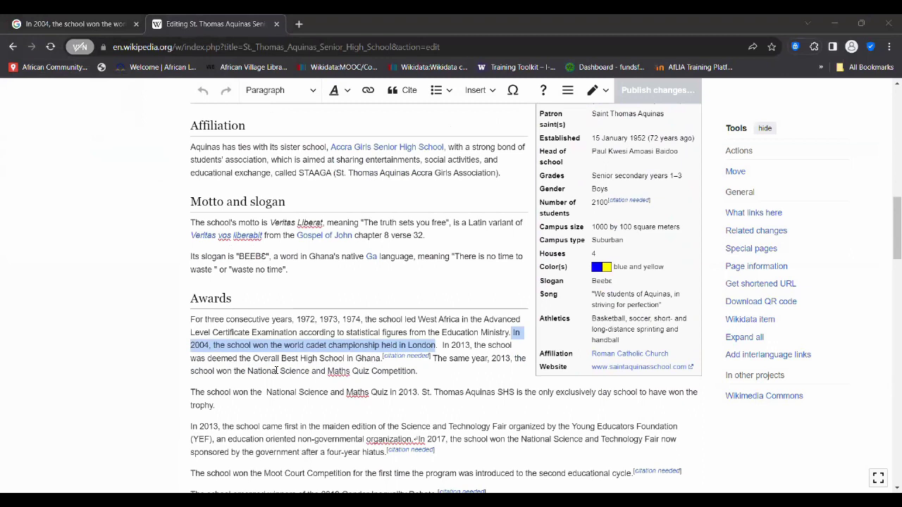
- Copy the 2013 Overall Best High School sentence into Google, replacing the previous query
left_click(367, 348)
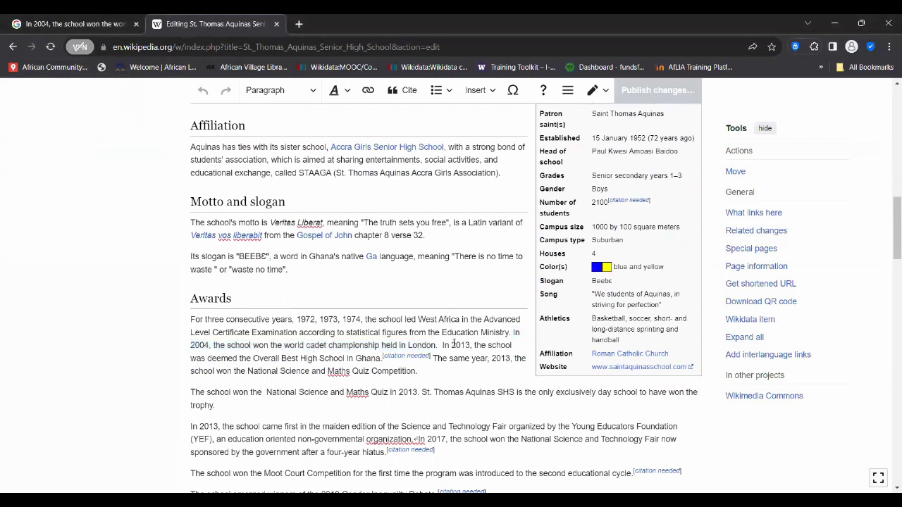
left_click_drag(443, 345, 381, 361)
key("ctrl+c")
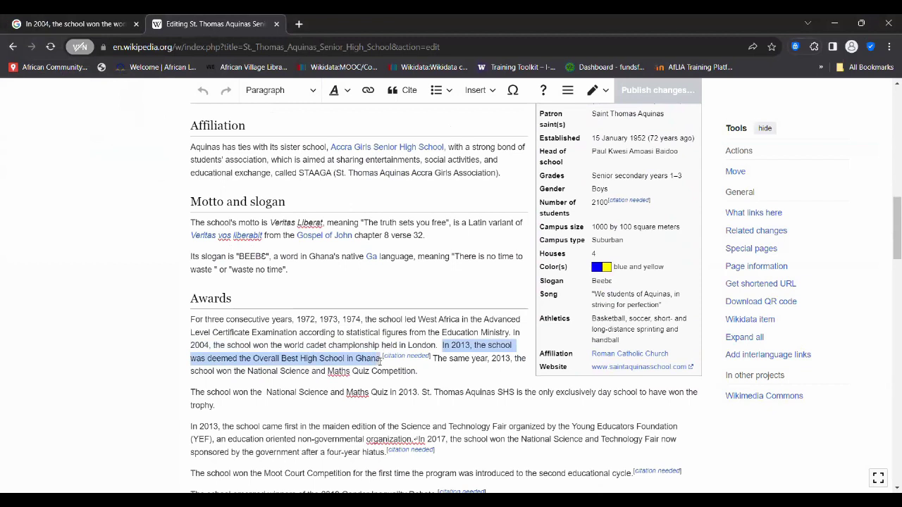
key("ctrl+shift+Tab")
left_click(161, 101)
key("ctrl+a")
key("ctrl+v")
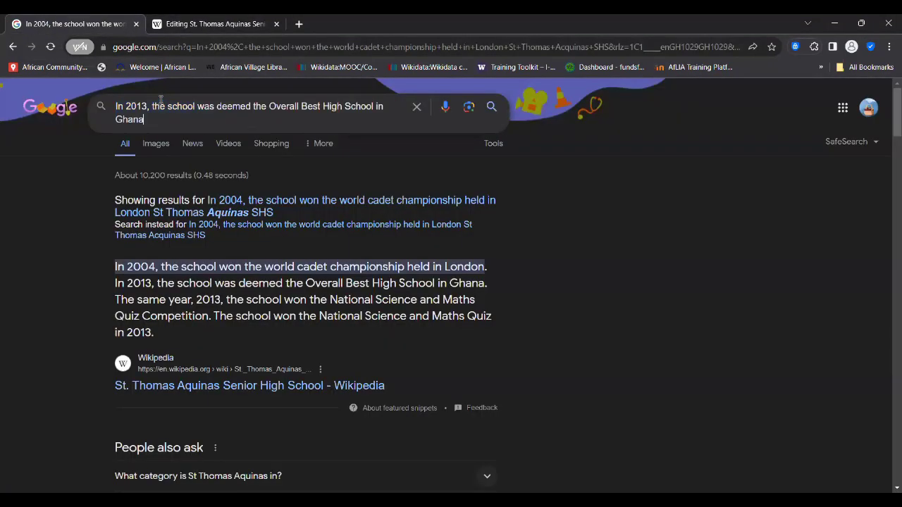
- Search Google for 'St Thomas Acquinas' plus the 2013 Overall Best High School in Ghana claim
left_click(117, 106)
type("St Tho")
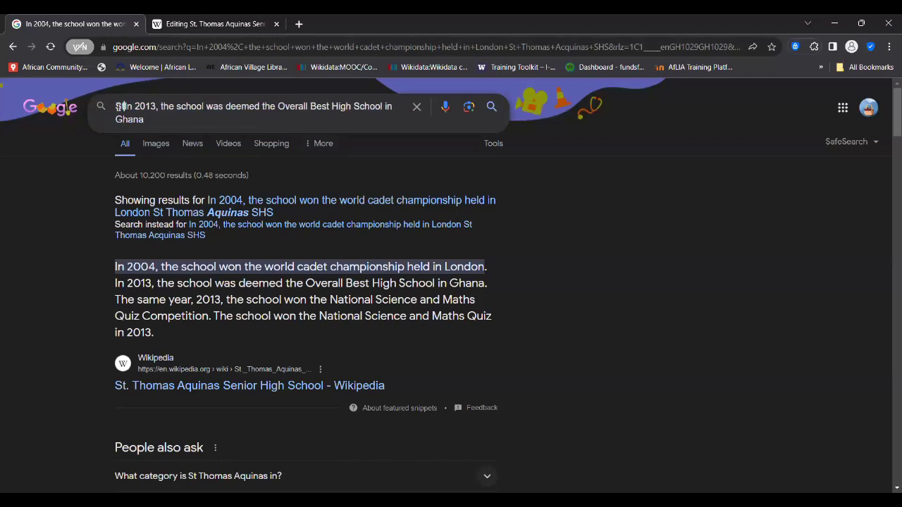
type("mas Acqu")
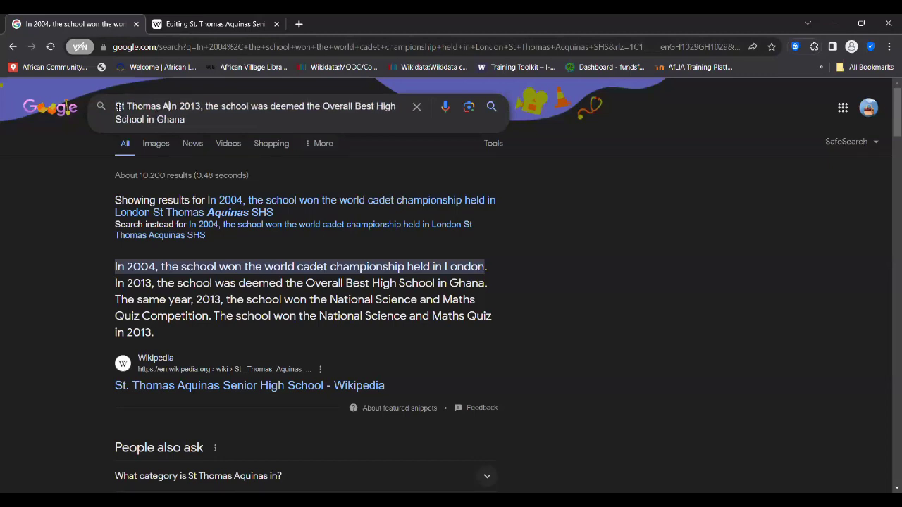
type("inas")
key("Return")
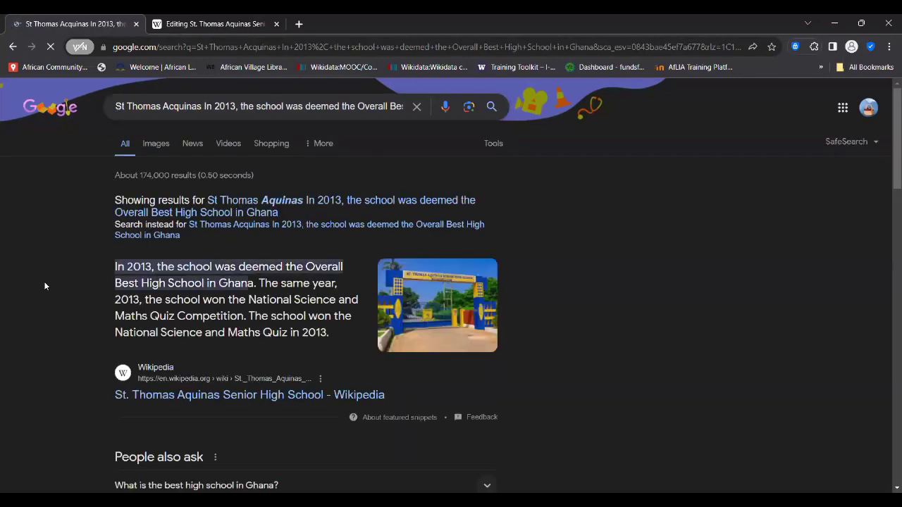
- Browse the roughly 174,000 results, then return to the Wikipedia featured snippet at the top
scroll(44, 286, "down", 4)
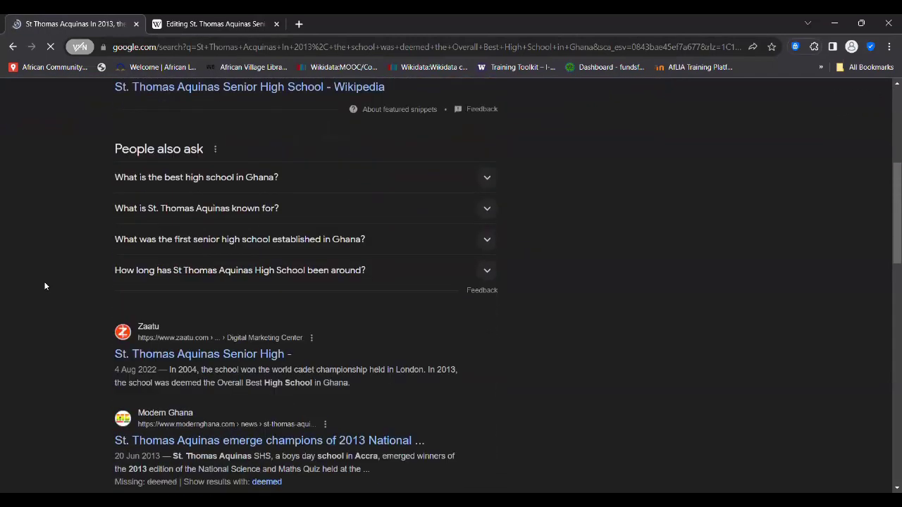
scroll(44, 285, "down", 2)
scroll(45, 285, "up", 5)
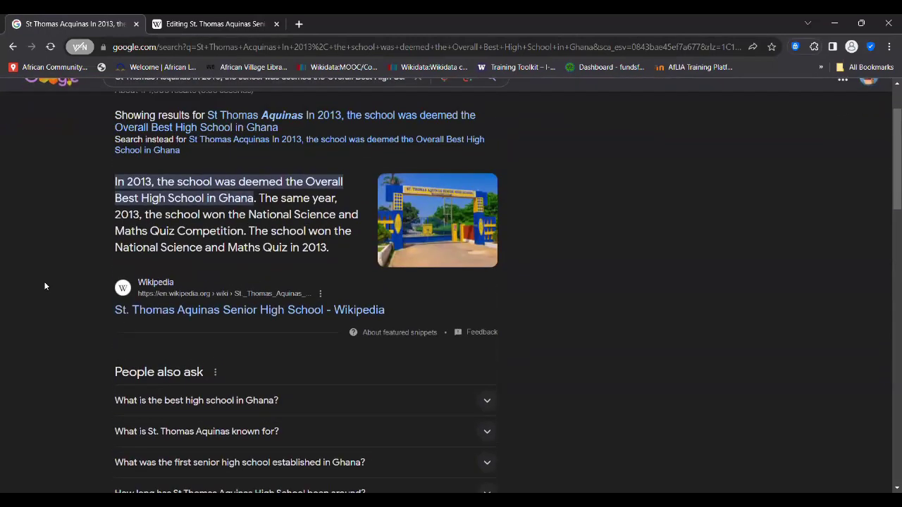
scroll(45, 285, "down", 4)
scroll(45, 285, "up", 4)
scroll(45, 285, "down", 6)
scroll(45, 285, "down", 1)
scroll(44, 285, "down", 1)
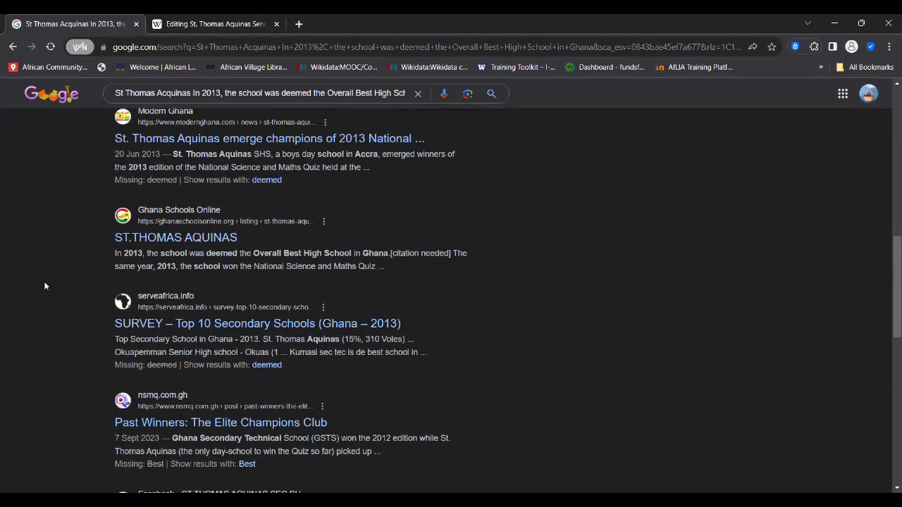
scroll(44, 286, "down", 1)
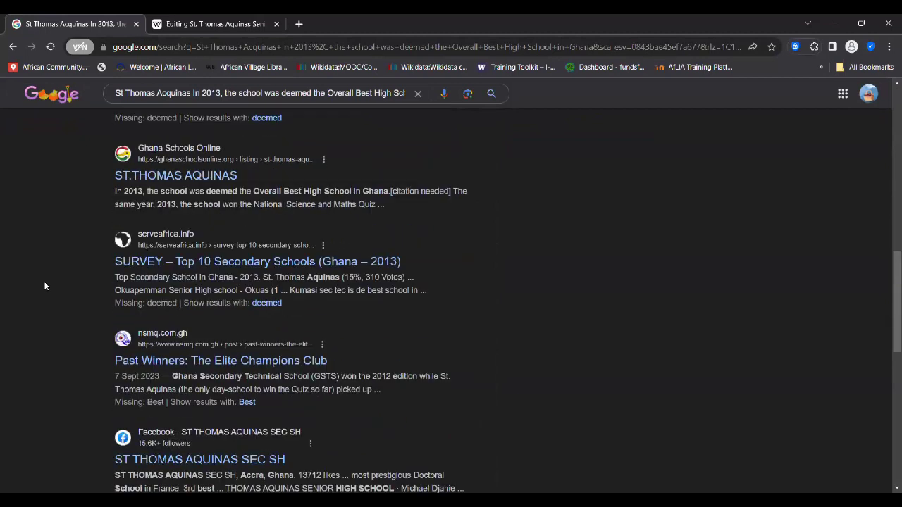
scroll(43, 286, "down", 5)
scroll(43, 286, "up", 2)
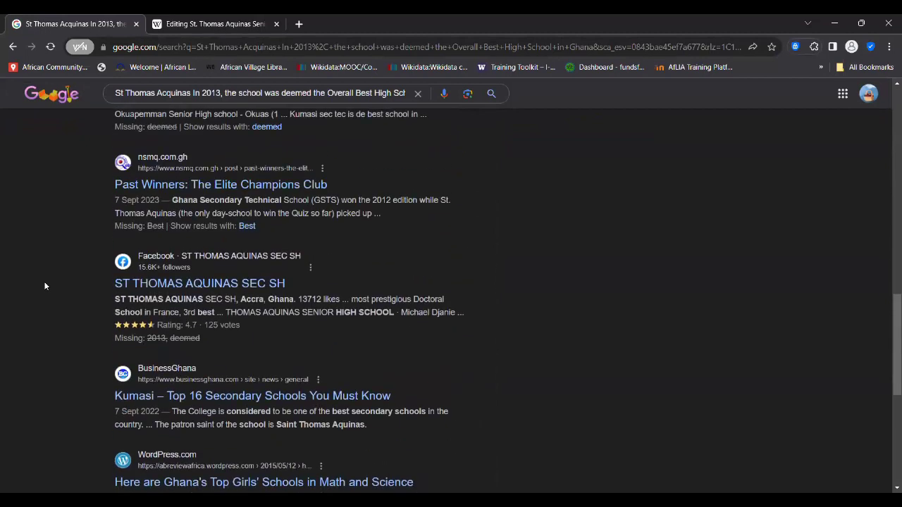
scroll(44, 317, "down", 1)
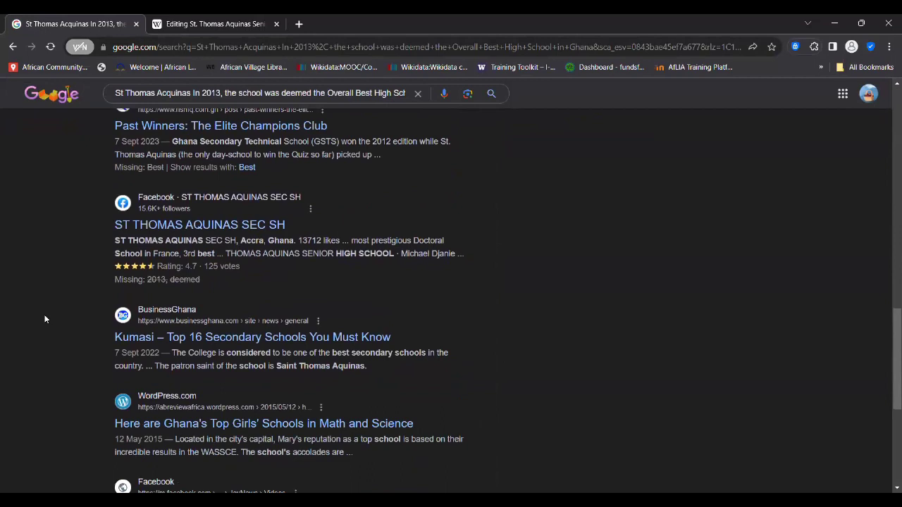
scroll(45, 317, "down", 1)
scroll(44, 317, "up", 2)
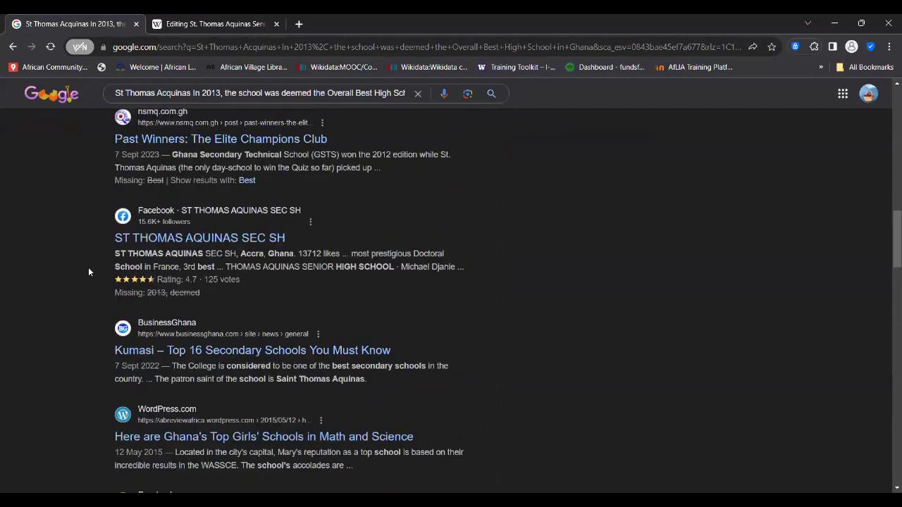
scroll(54, 292, "down", 2)
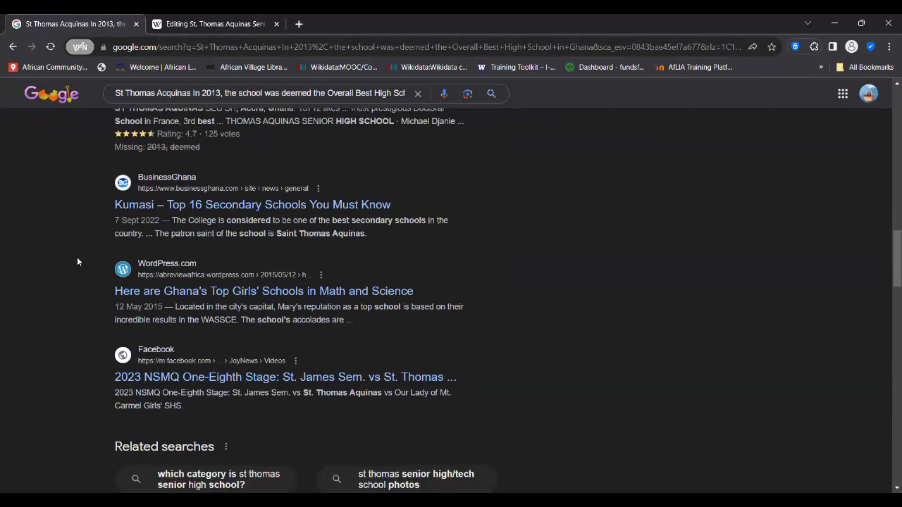
scroll(59, 286, "up", 1)
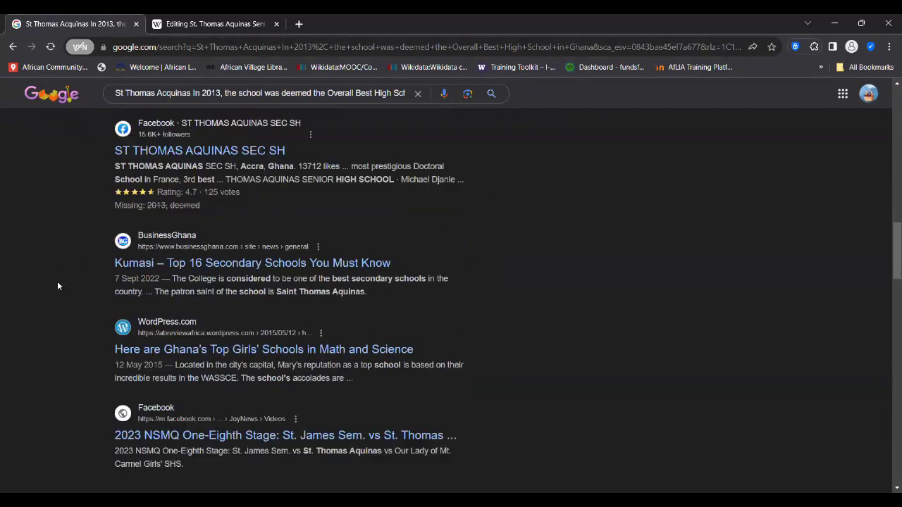
scroll(58, 286, "down", 1)
scroll(59, 287, "down", 5)
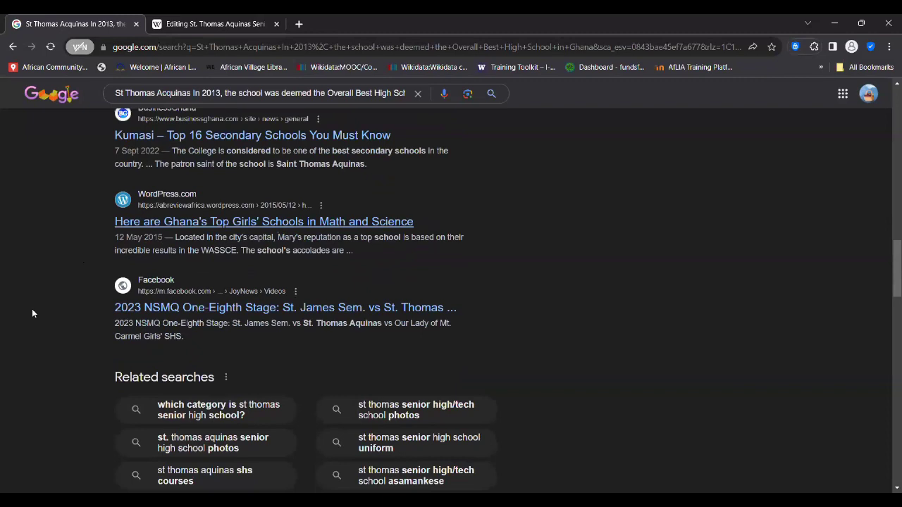
scroll(46, 348, "down", 5)
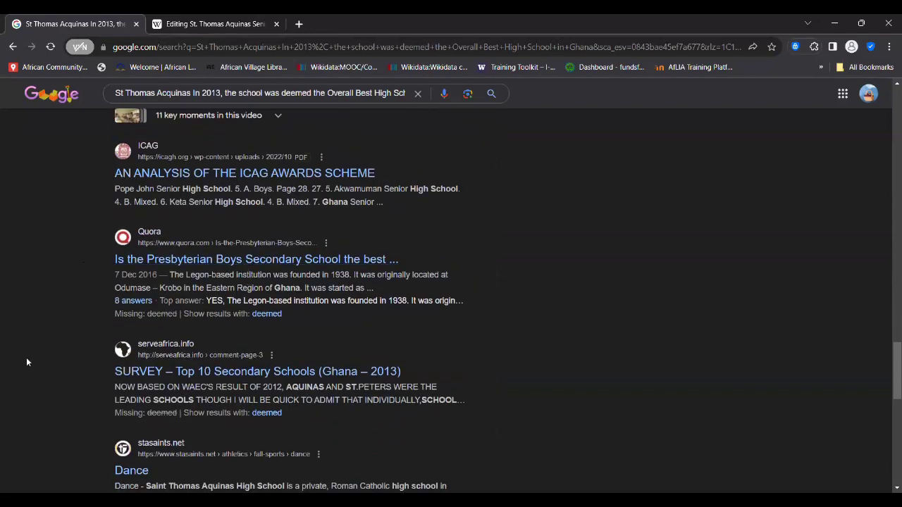
scroll(43, 385, "down", 2)
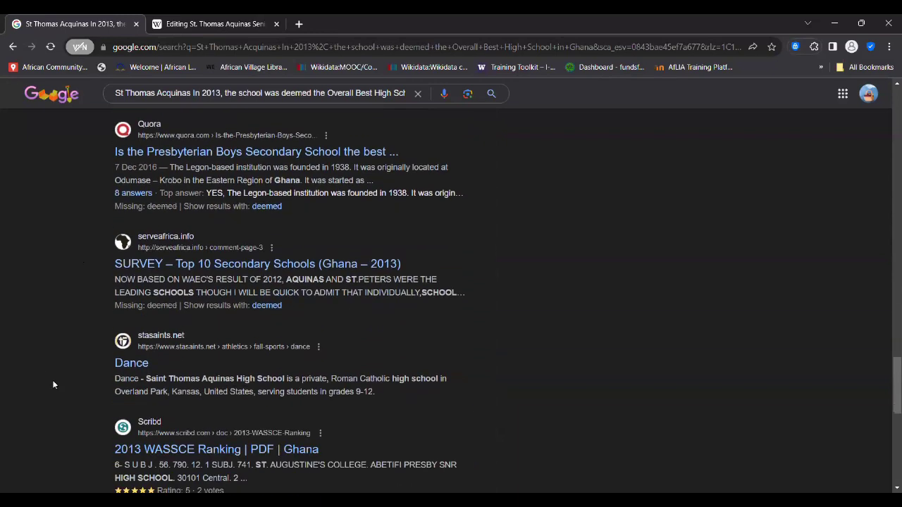
scroll(57, 389, "down", 2)
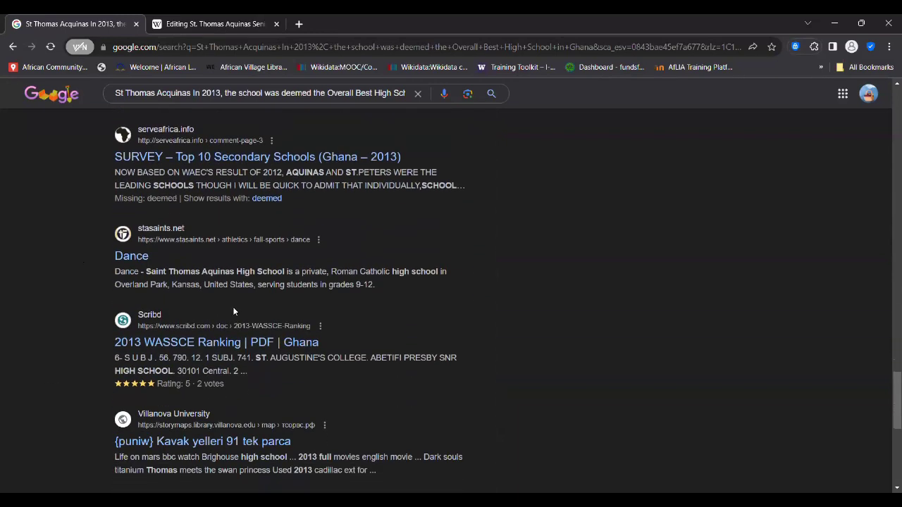
scroll(68, 347, "down", 1)
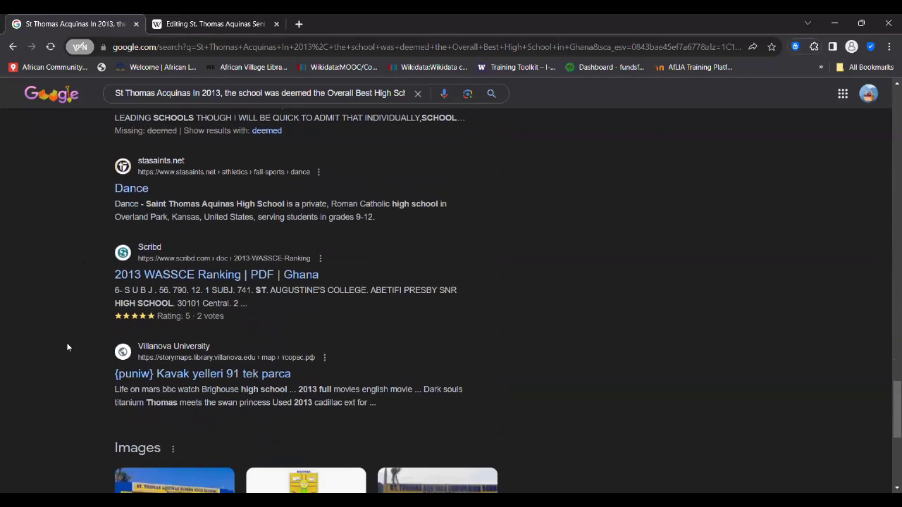
scroll(44, 354, "down", 2)
scroll(44, 354, "up", 12)
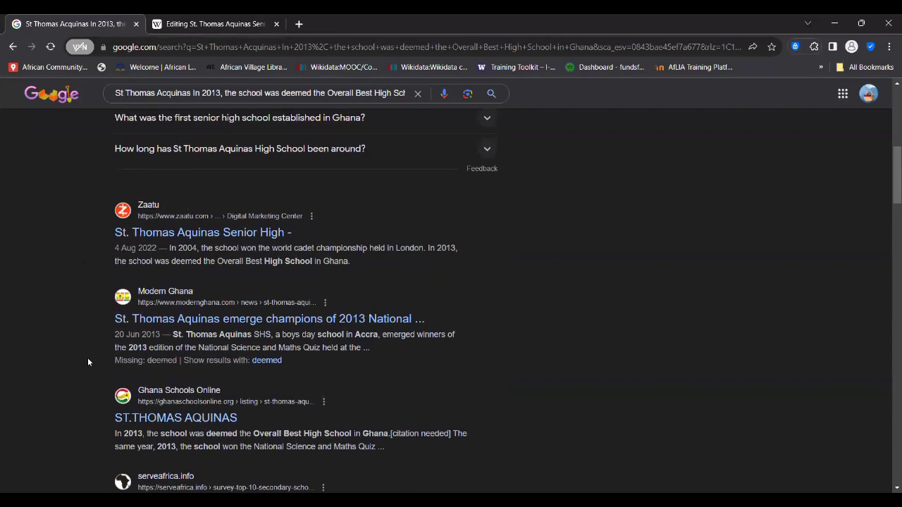
scroll(88, 357, "up", 6)
scroll(54, 294, "up", 1)
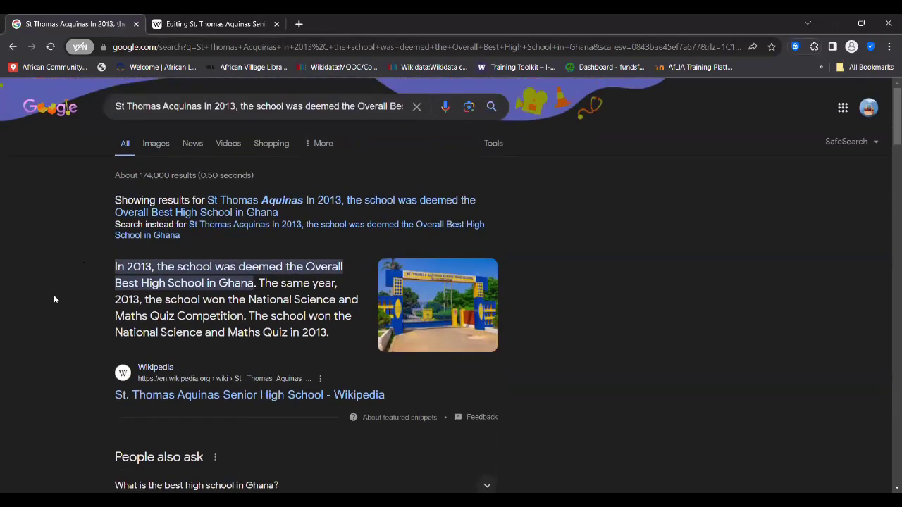
- Lowercase 'in', strip the school name and leading year from the query, and append 'in 2013'
left_click(208, 106)
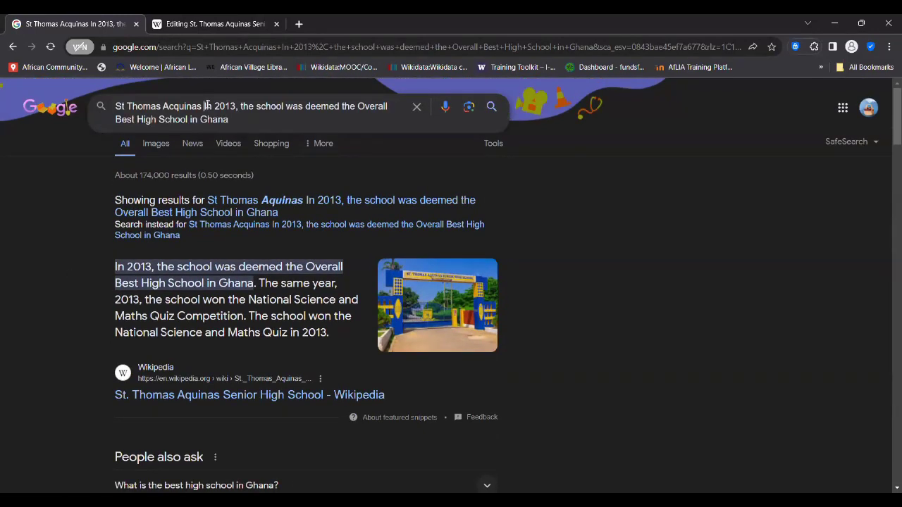
key("BackSpace")
type("i")
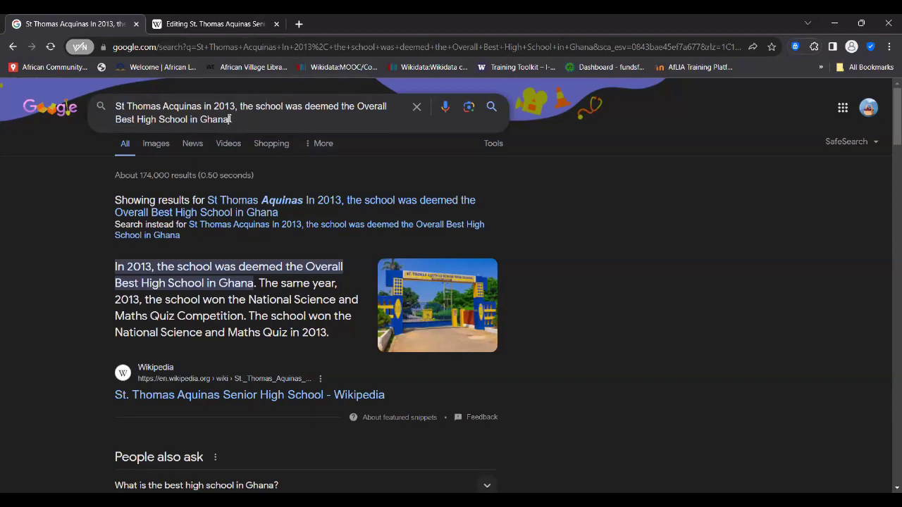
left_click_drag(212, 107, 65, 108)
key("BackSpace")
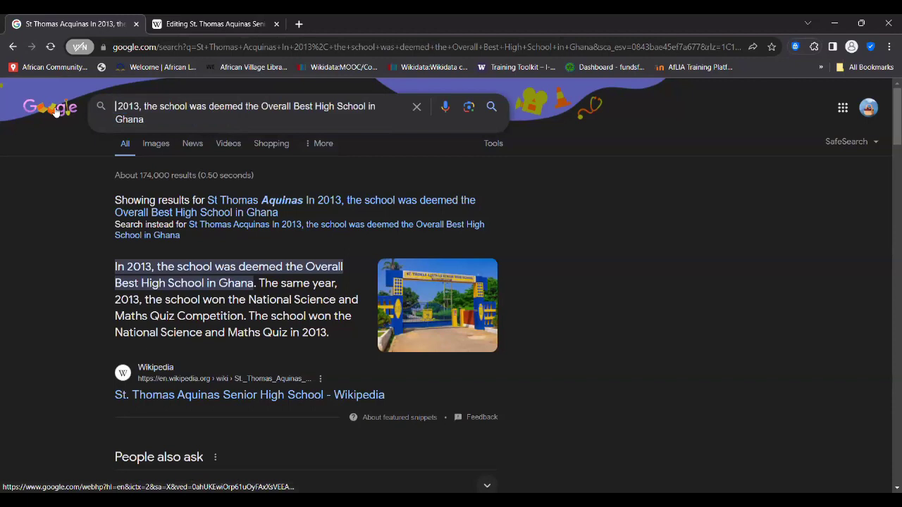
left_click(141, 107)
key("BackSpace")
key("BackSpace")
key("BackSpace")
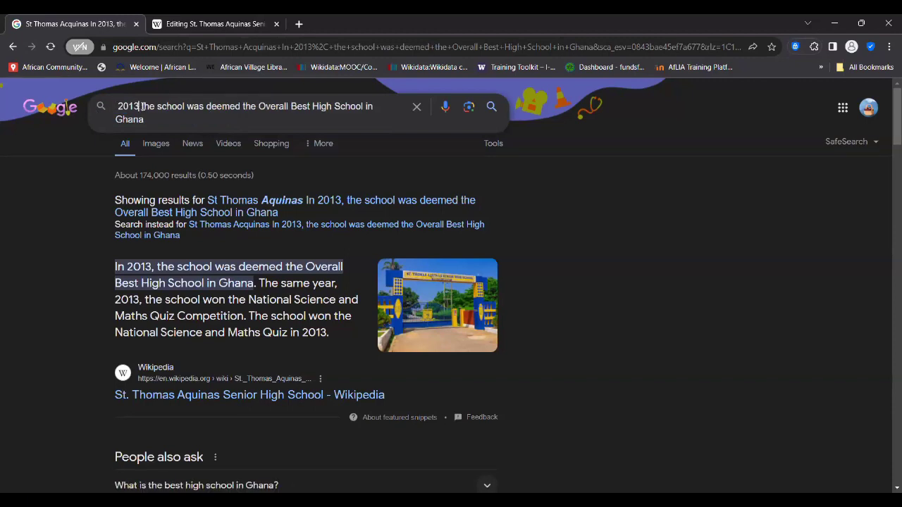
key("BackSpace")
key("BackSpace")
key("Delete")
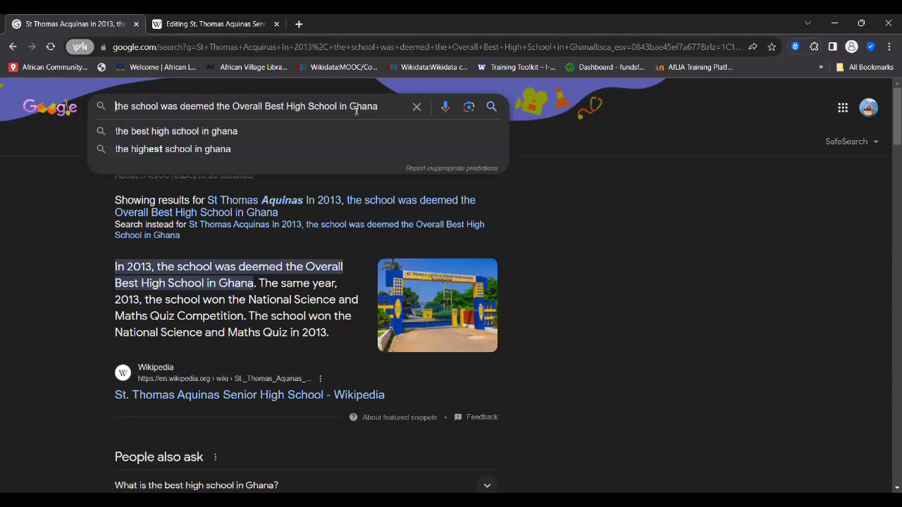
left_click(386, 106)
type("in")
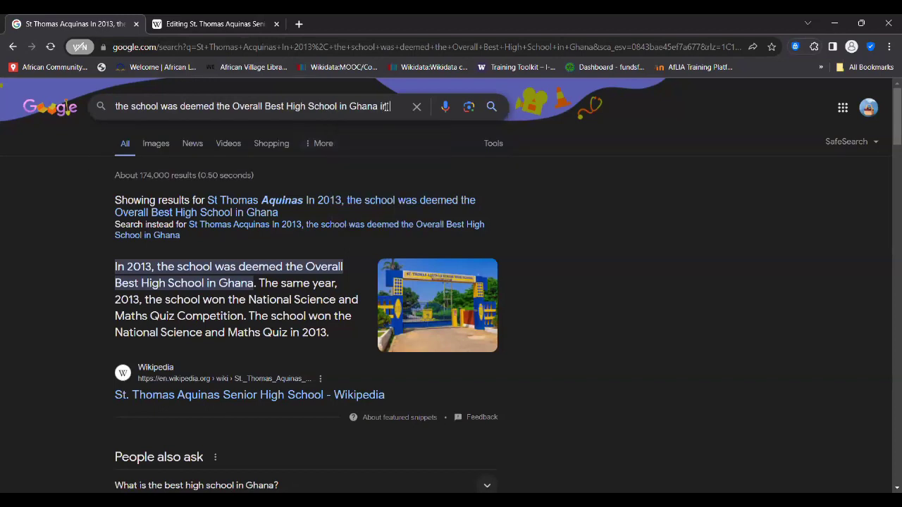
type(" 2013")
- Reword the query to 'the Overall Best High School in Ghana in 2013' and search
left_click(211, 24)
left_click(71, 21)
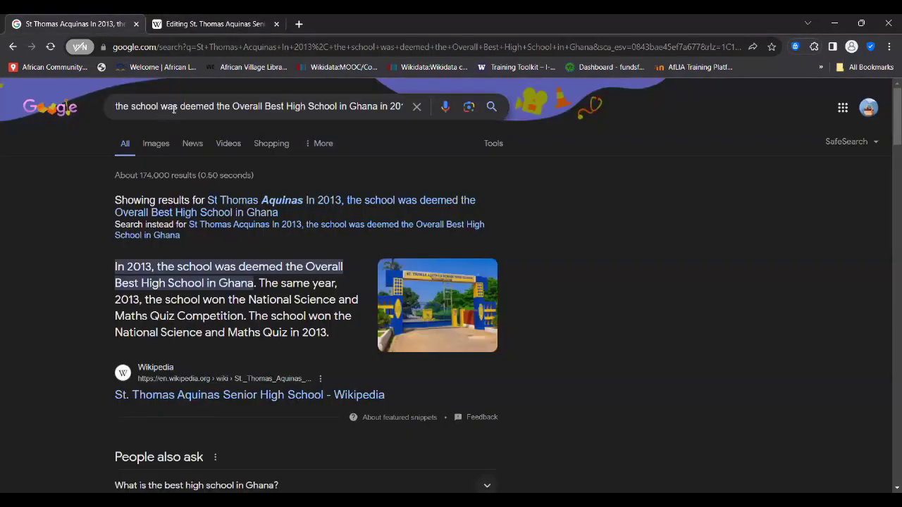
left_click_drag(176, 105, 105, 105)
type("the ")
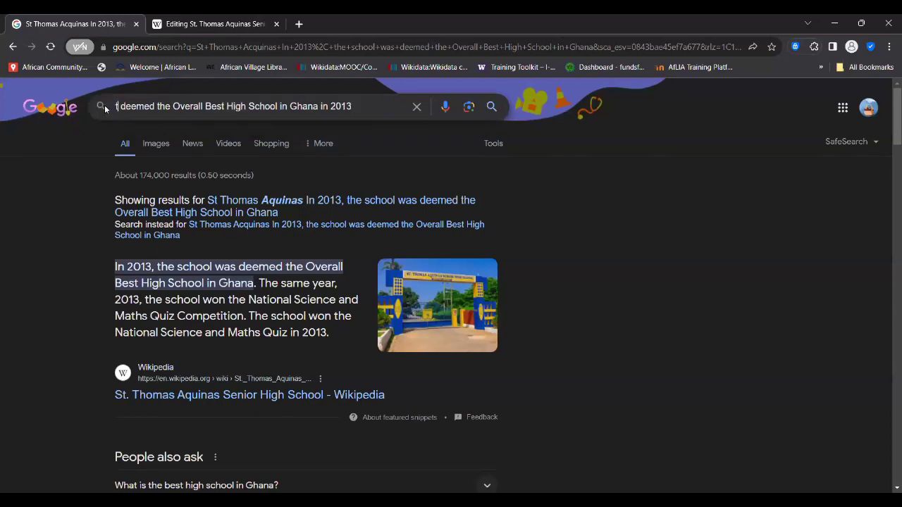
type("best")
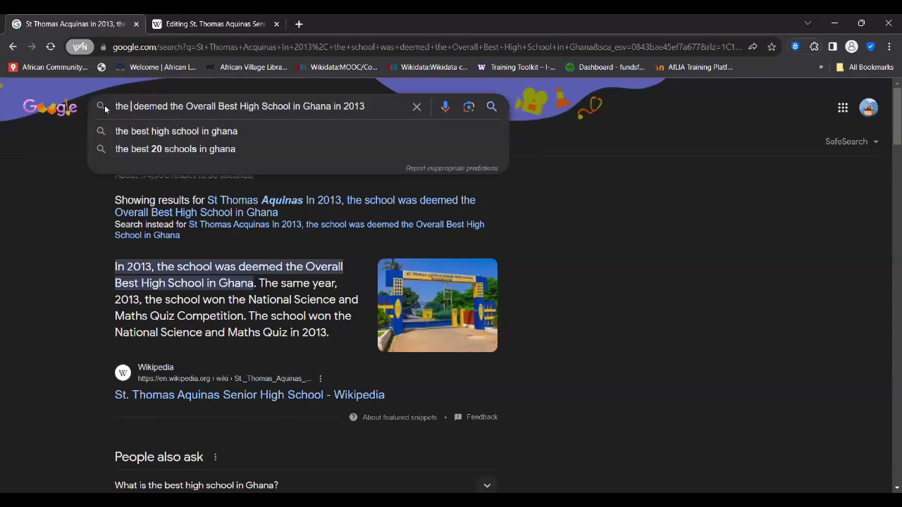
key("BackSpace")
key("Delete")
key("Delete")
key("Delete")
key("Delete")
key("Delete")
key("Delete")
key("Delete")
key("Delete")
key("Delete")
key("Delete")
key("Delete")
key("BackSpace")
key("BackSpace")
key("BackSpace")
key("BackSpace")
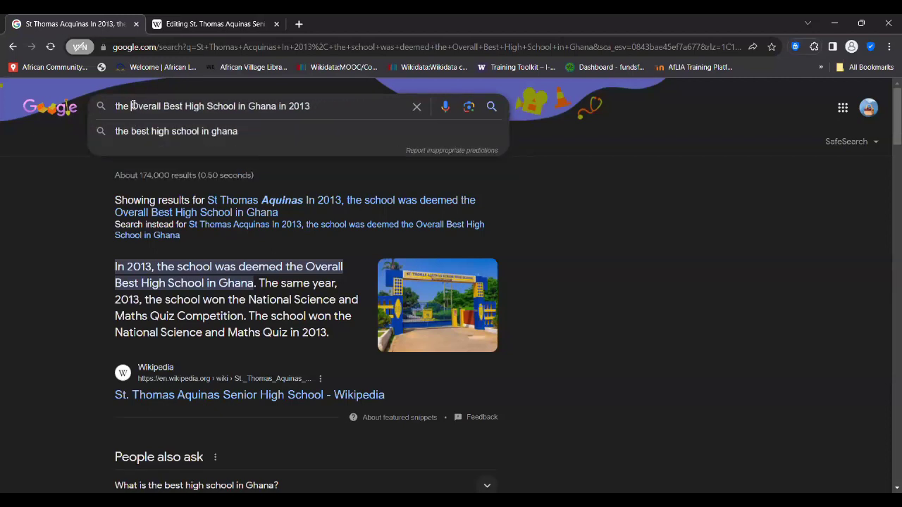
left_click(315, 107)
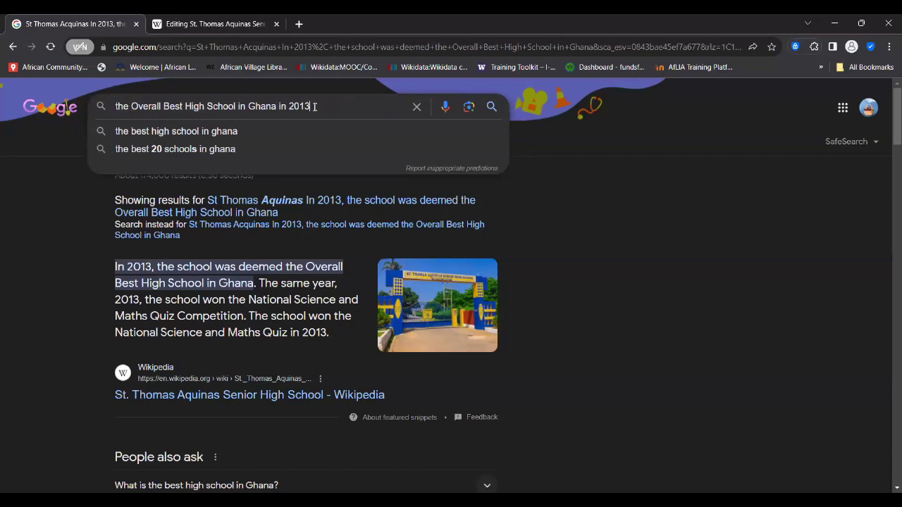
key("Return")
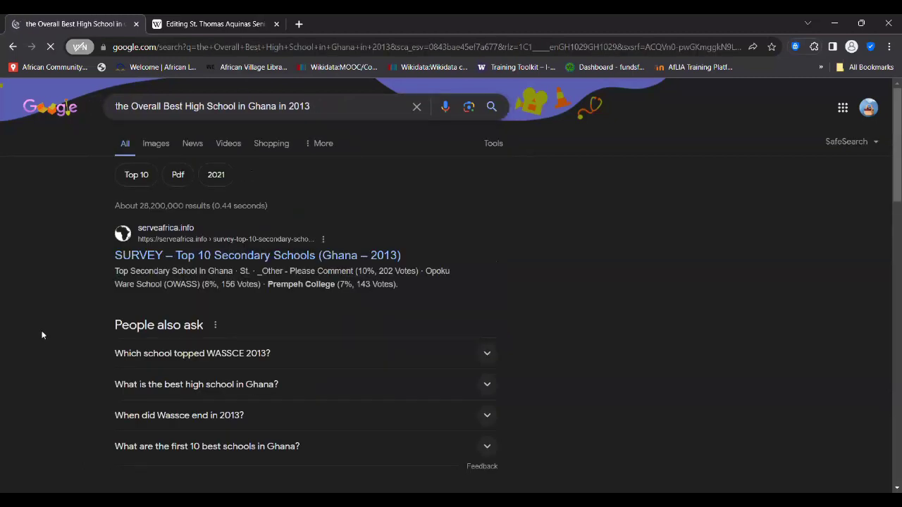
- Open the Citi 97.3 FM 2013 WASSCE rankings result
scroll(42, 335, "down", 1)
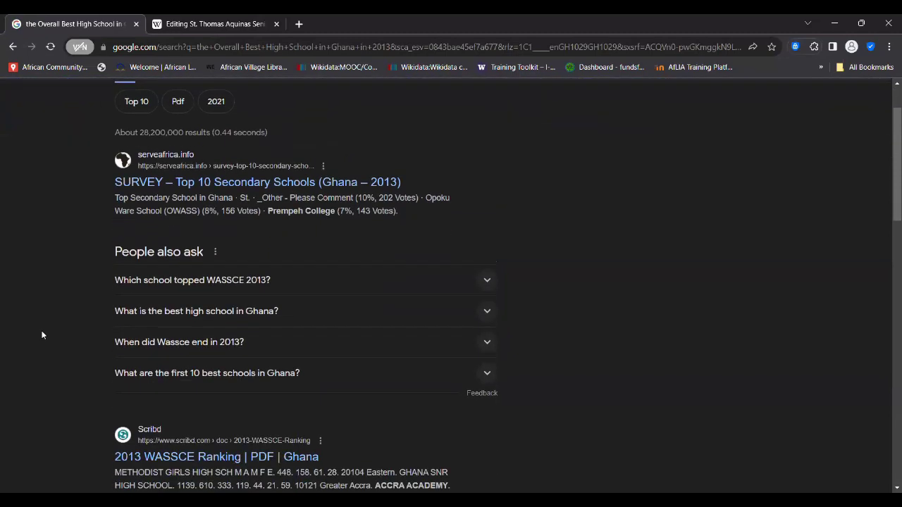
scroll(42, 335, "down", 6)
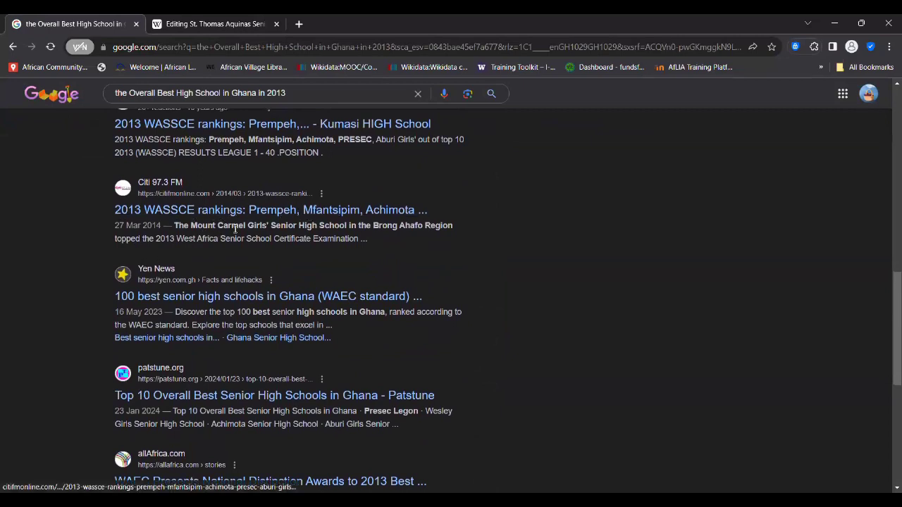
left_click(192, 215)
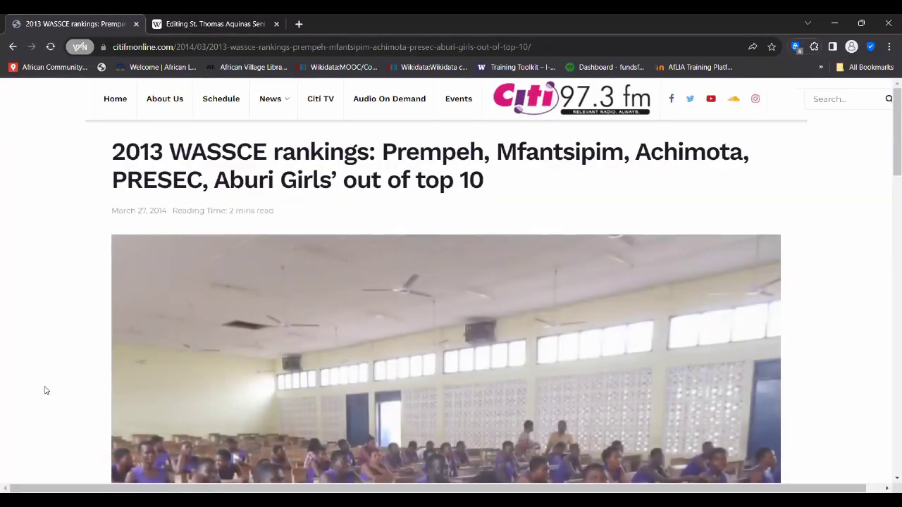
- Read down through the Citi FM 2013 WASSCE rankings article
scroll(45, 390, "down", 8)
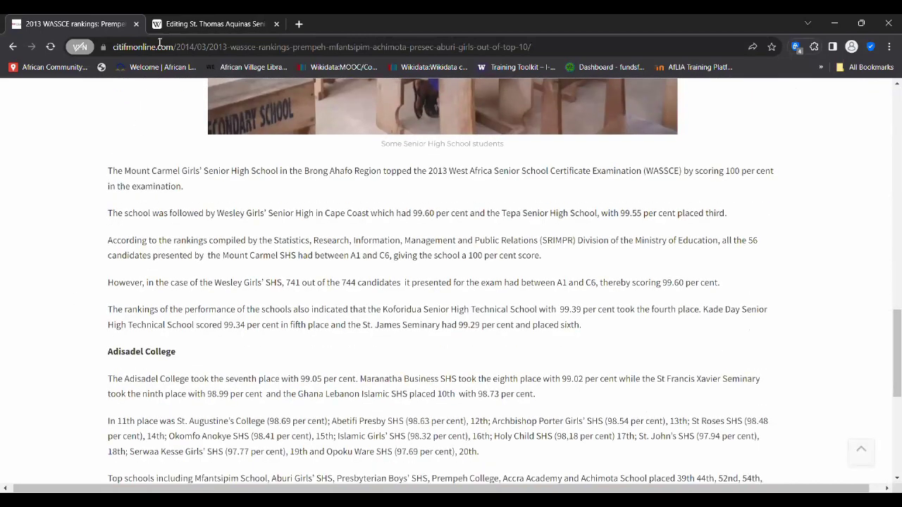
left_click(206, 21)
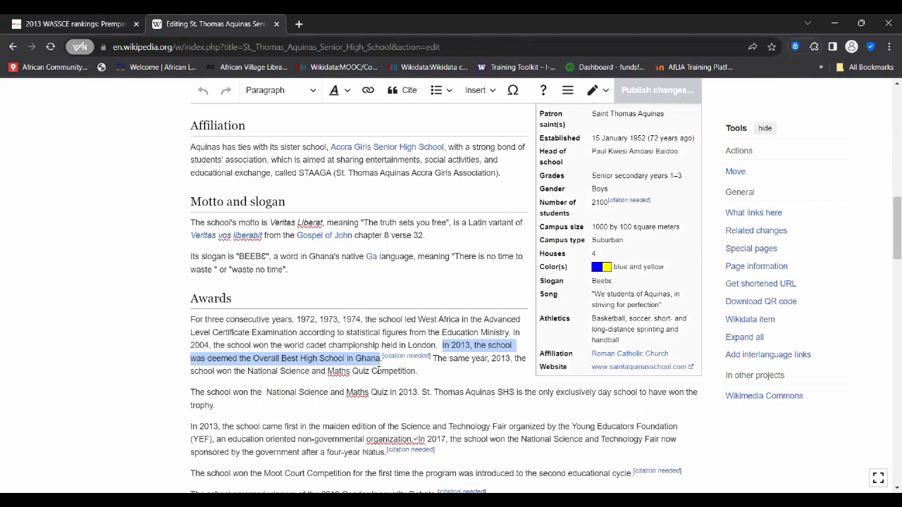
key("ctrl+shift+Tab")
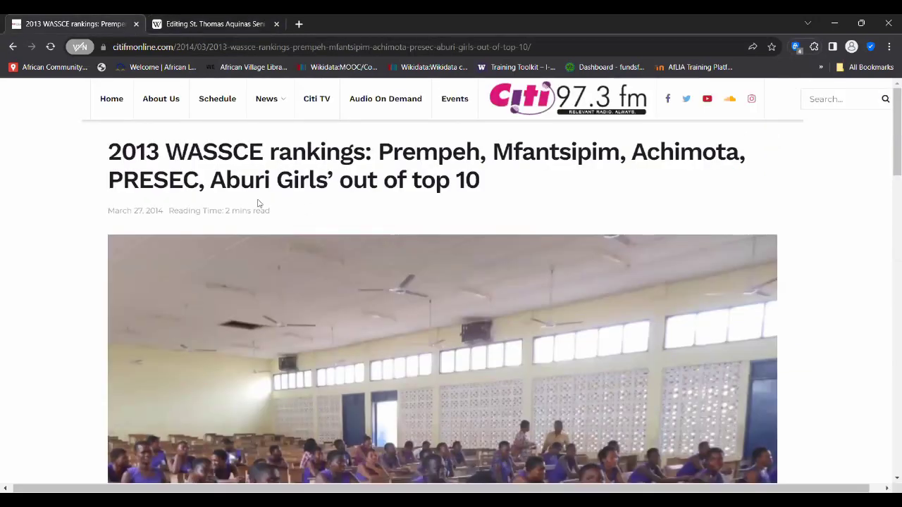
scroll(258, 204, "down", 4)
scroll(258, 203, "down", 4)
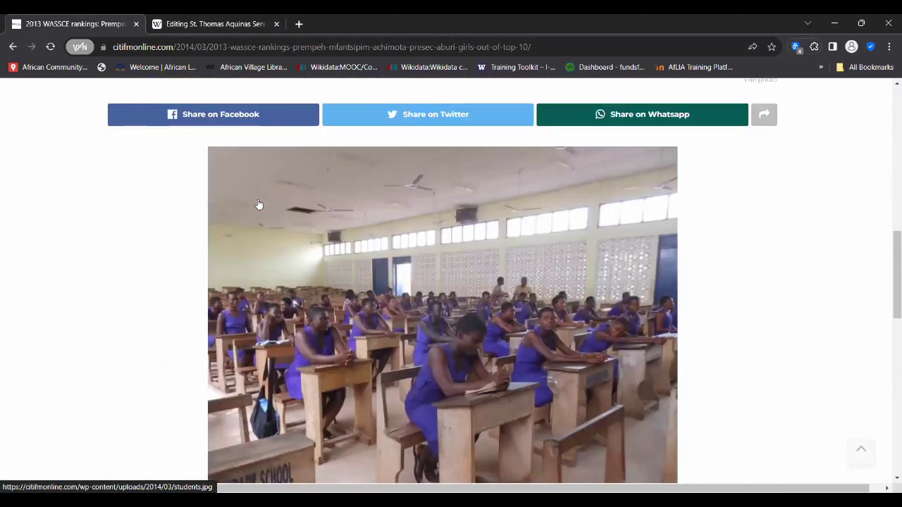
scroll(258, 204, "down", 5)
- Find-in-page for 'aquina' and 'thoma', get no matches, and go back to the Wikipedia tab
key("ctrl+f")
type("acqui")
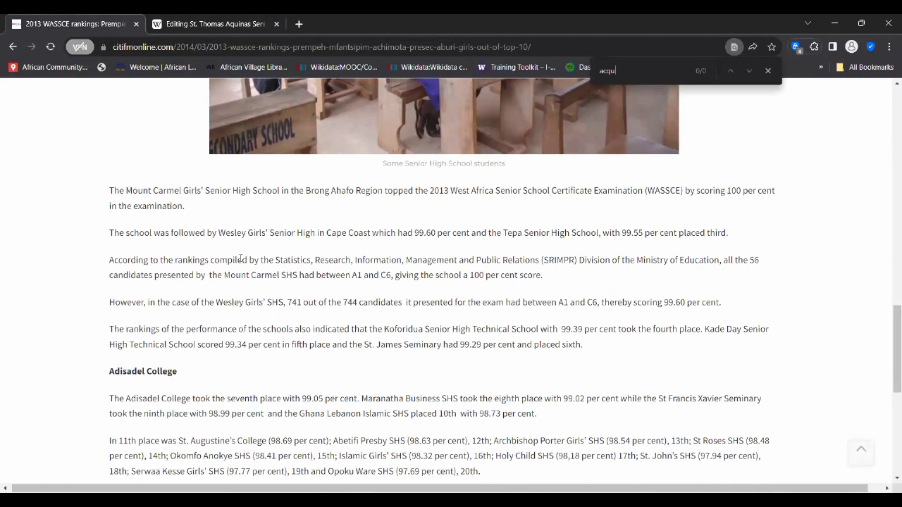
key("BackSpace")
key("BackSpace")
key("BackSpace")
type("qui")
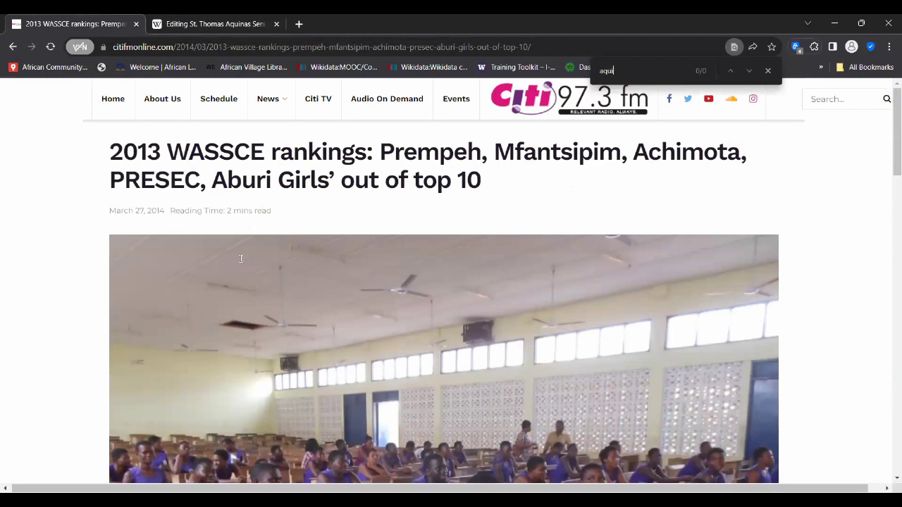
type("na")
key("BackSpace")
key("BackSpace")
key("BackSpace")
key("BackSpace")
key("BackSpace")
key("BackSpace")
type("thoma")
key("BackSpace")
key("BackSpace")
key("BackSpace")
key("BackSpace")
key("BackSpace")
left_click(768, 70)
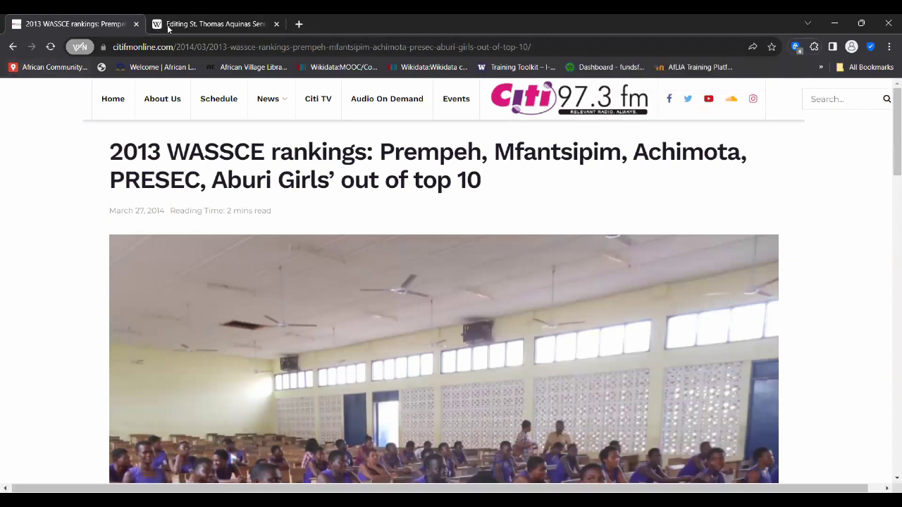
left_click(170, 30)
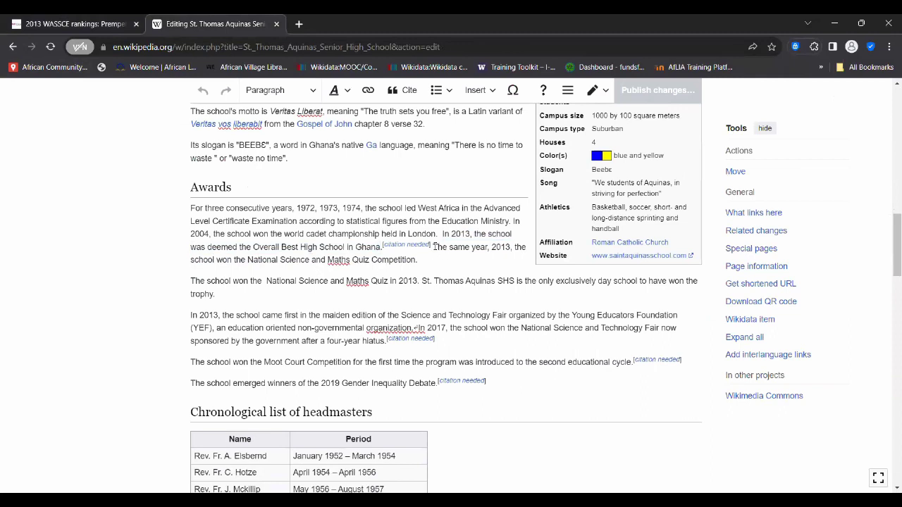
- Search Google for the copied 'The same year, 2013' quiz sentence
left_click_drag(433, 246, 433, 256)
key("ctrl+c")
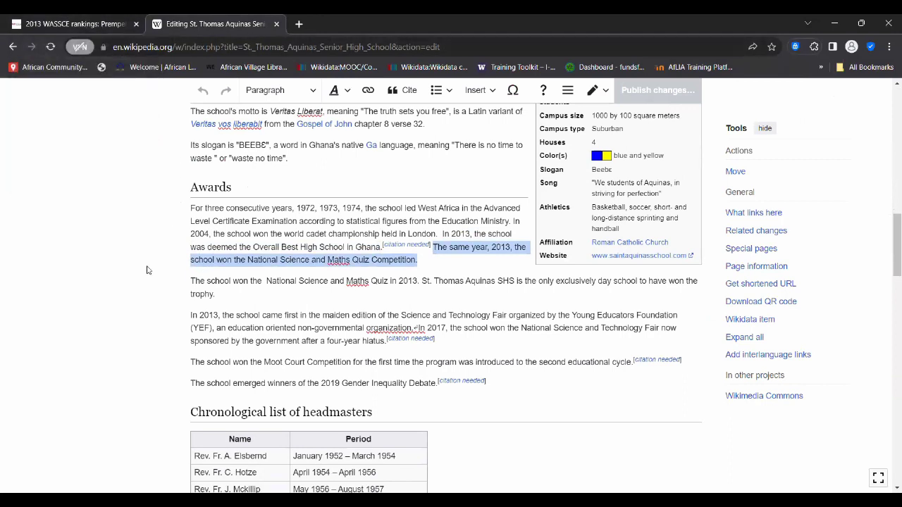
scroll(146, 270, "up", 2)
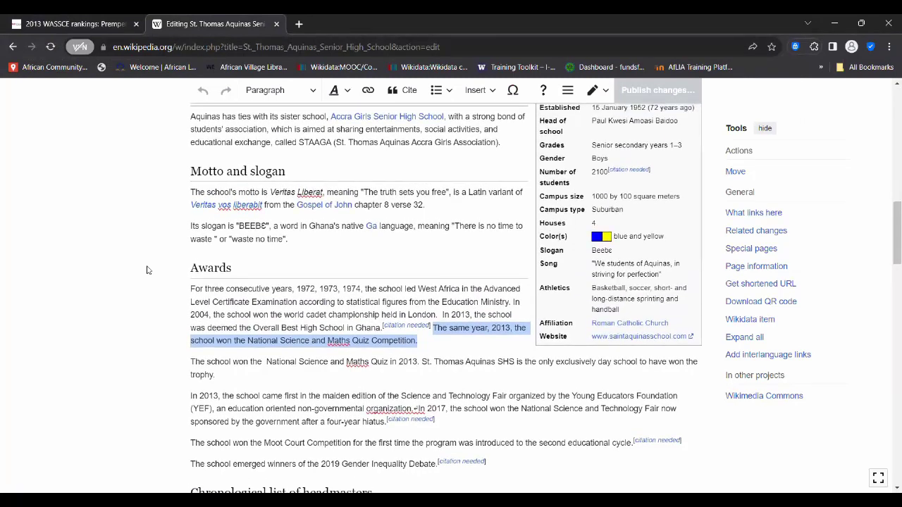
scroll(168, 273, "down", 2)
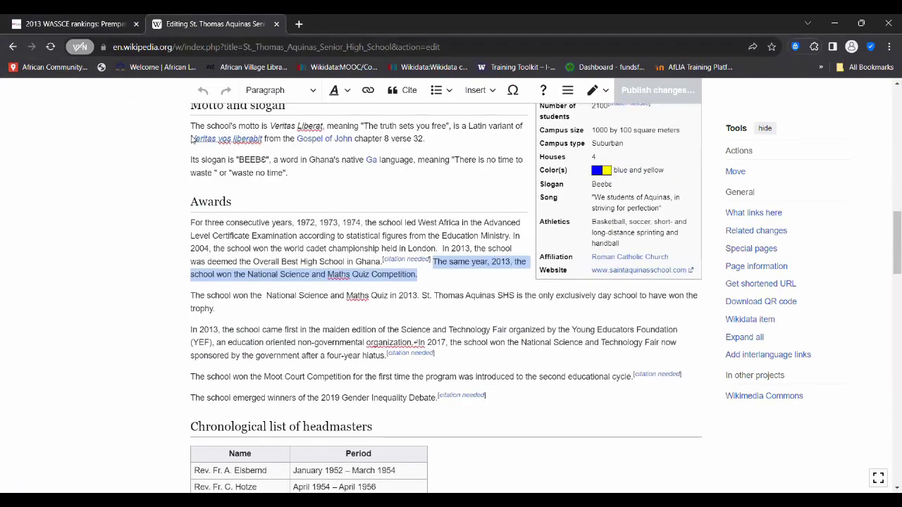
left_click(74, 24)
left_click(163, 47)
key("ctrl+v")
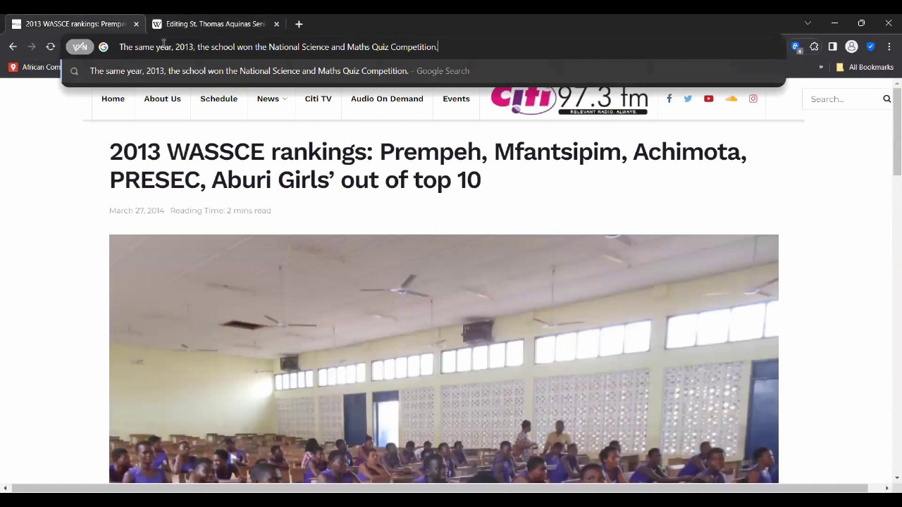
key("Return")
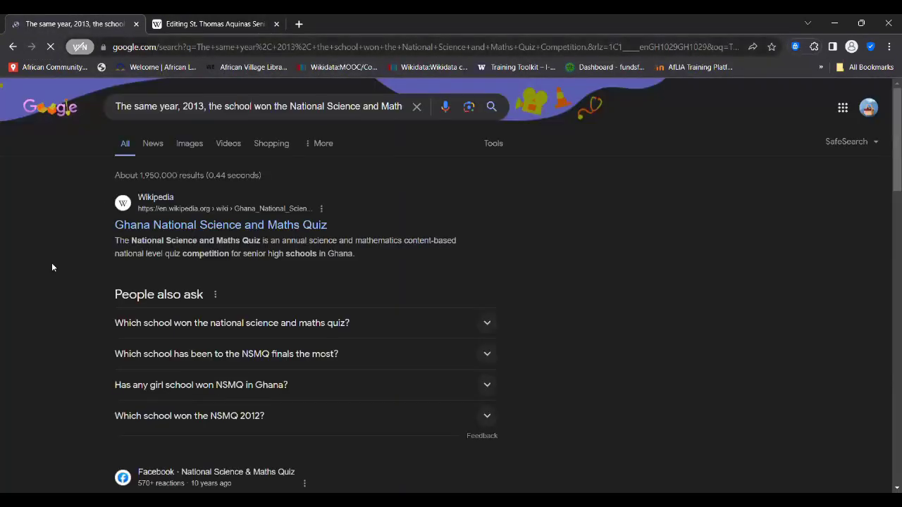
- Narrow the query to '2013 winner for the National Science and Maths Quiz Competition.' and review results
left_click(181, 105)
key("BackSpace")
key("BackSpace")
key("BackSpace")
key("BackSpace")
key("BackSpace")
key("BackSpace")
key("BackSpace")
key("BackSpace")
key("BackSpace")
key("BackSpace")
key("BackSpace")
key("BackSpace")
key("BackSpace")
key("BackSpace")
key("BackSpace")
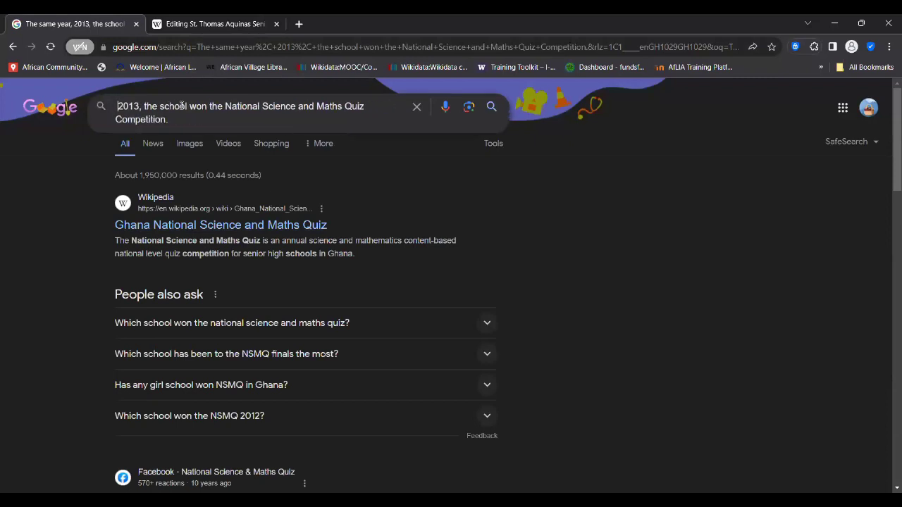
key("Delete")
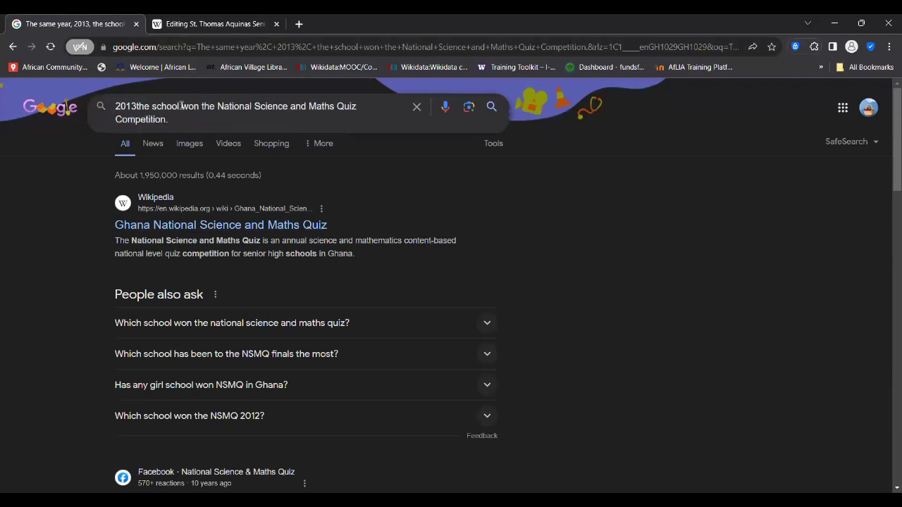
key("Delete")
key("Delete")
key("Delete")
key("Delete")
key("Delete")
key("Delete")
key("Delete")
key("Delete")
key("Delete")
key("Delete")
key("Delete")
key("Delete")
key("Delete")
key("Delete")
key("Delete")
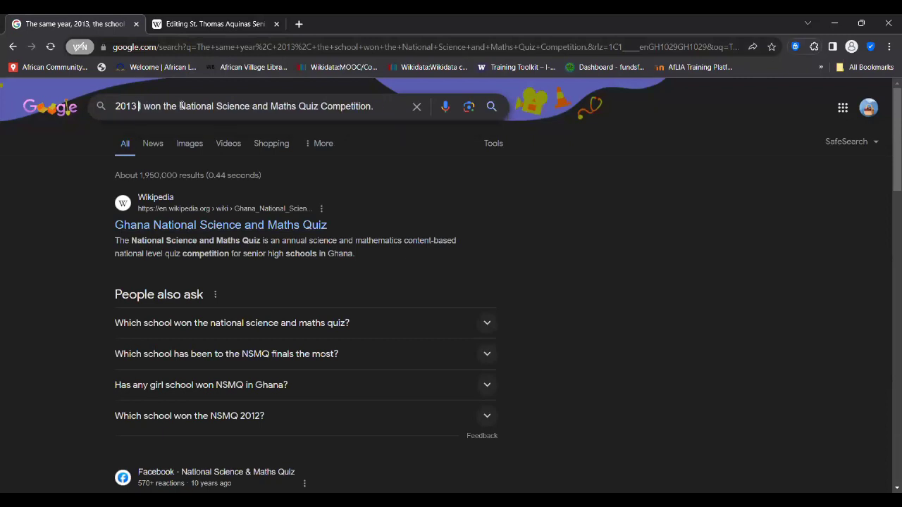
type("winner ")
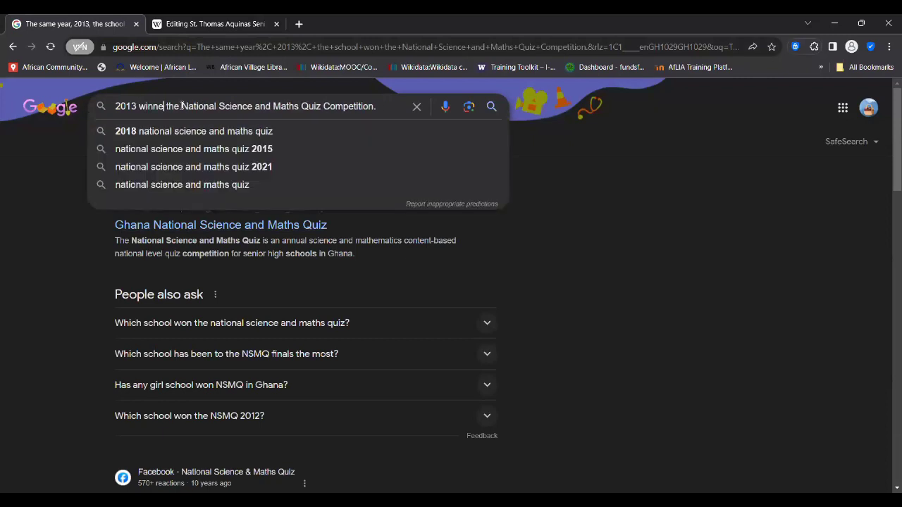
type("for")
key("Return")
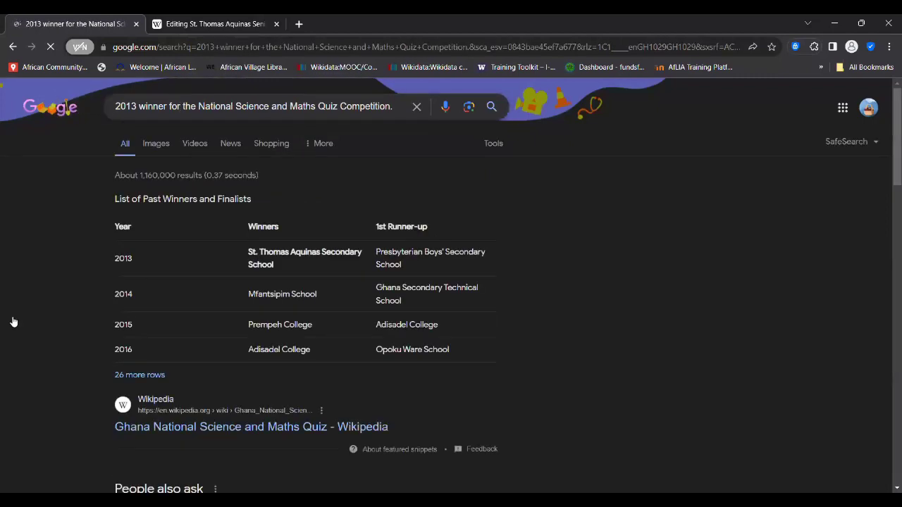
scroll(12, 322, "down", 5)
scroll(13, 322, "down", 1)
scroll(12, 321, "up", 3)
scroll(12, 321, "down", 3)
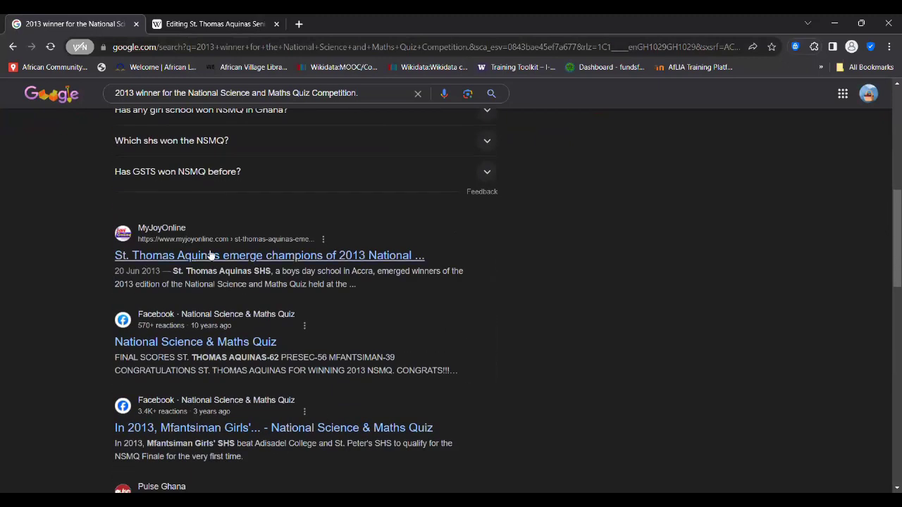
- Read MyJoyOnline's 20 June 2013 'St. Thomas Aquinas emerge champions' quiz article and select its URL
left_click(310, 258)
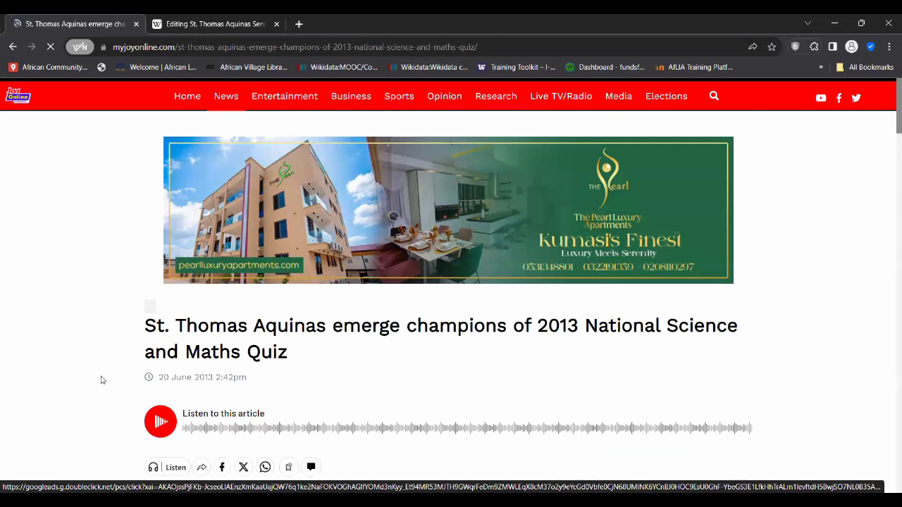
scroll(65, 368, "down", 2)
scroll(65, 369, "down", 6)
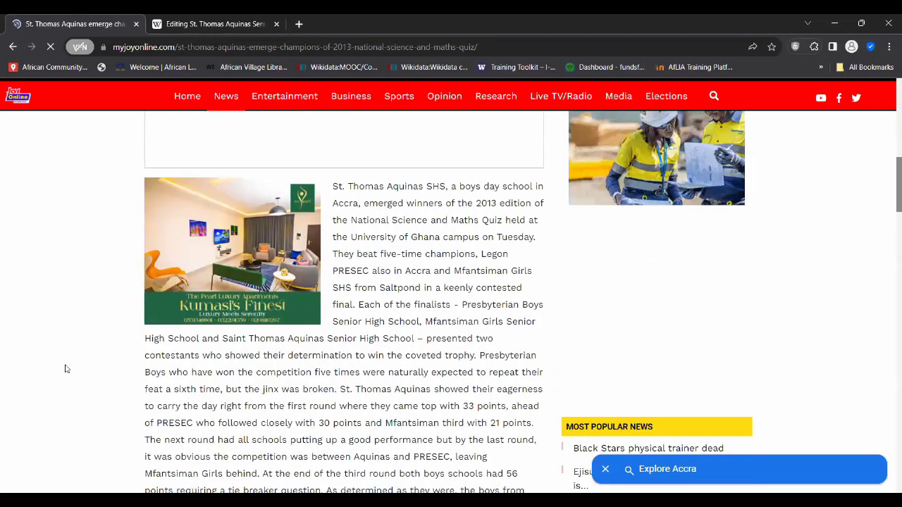
scroll(65, 369, "down", 5)
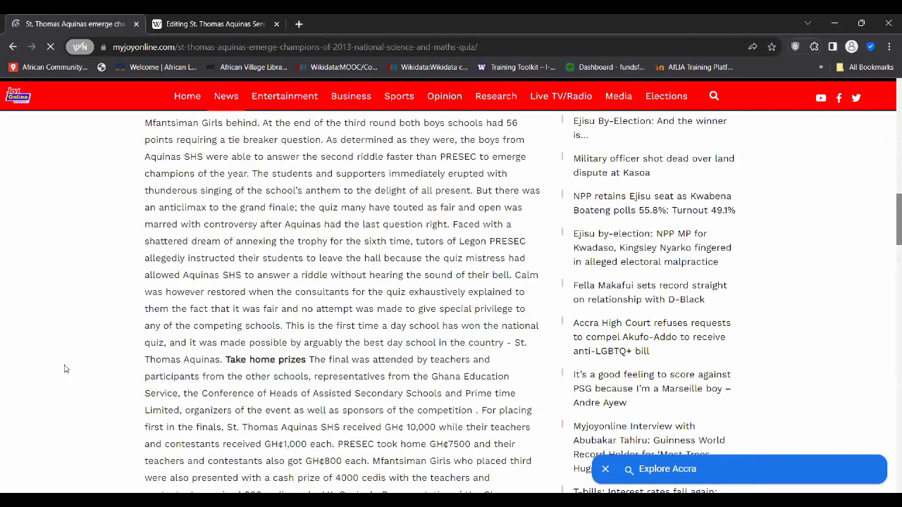
scroll(65, 369, "down", 5)
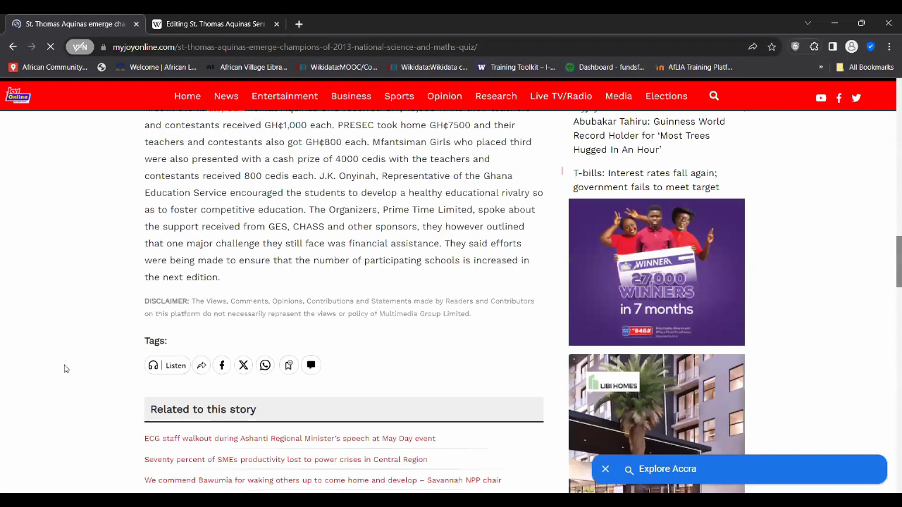
scroll(65, 369, "up", 10)
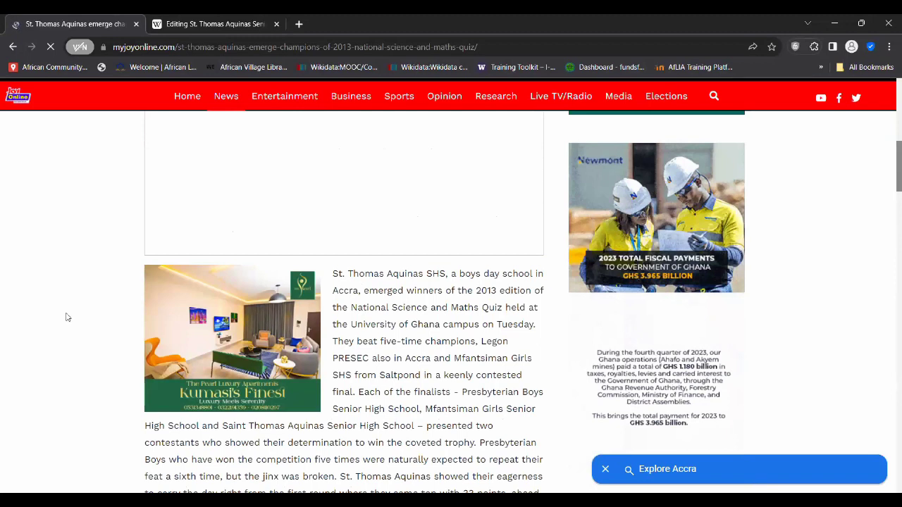
scroll(67, 317, "up", 8)
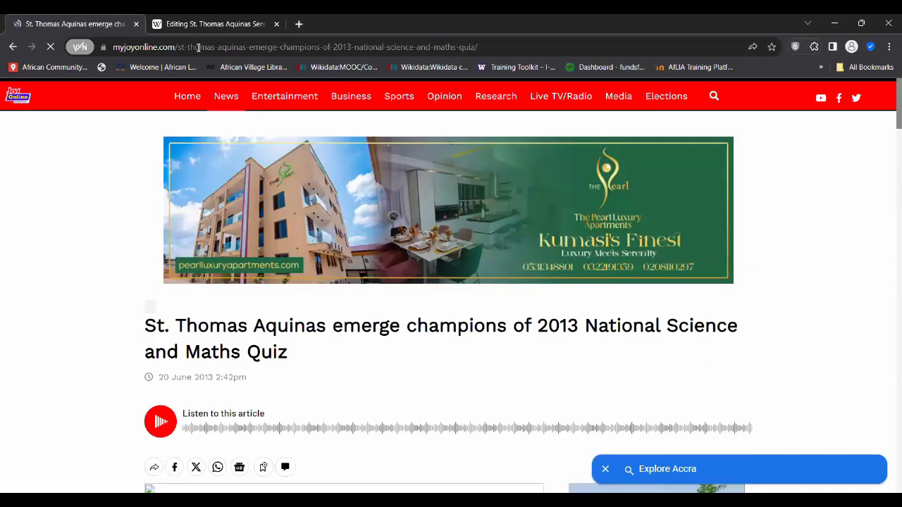
left_click(221, 45)
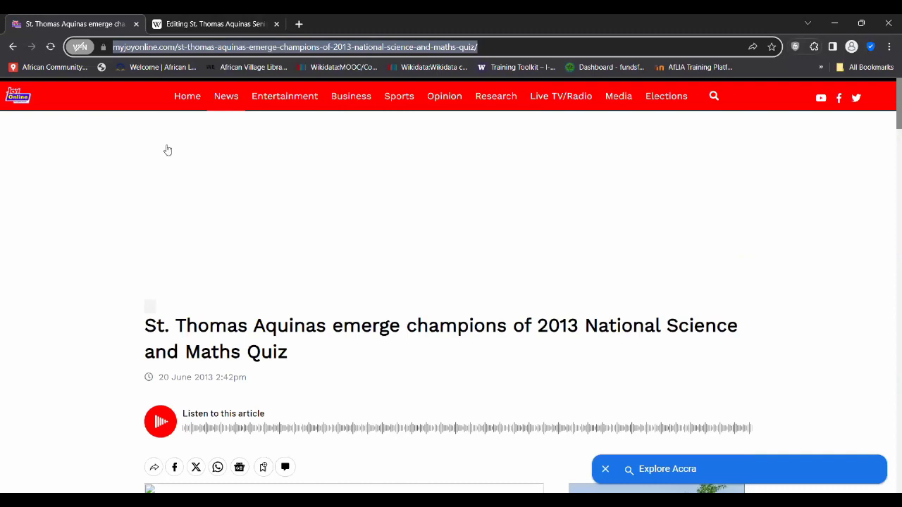
- In the Wikipedia editor, place the cursor right after 'Competition.' in the Awards quiz sentence
left_click(203, 26)
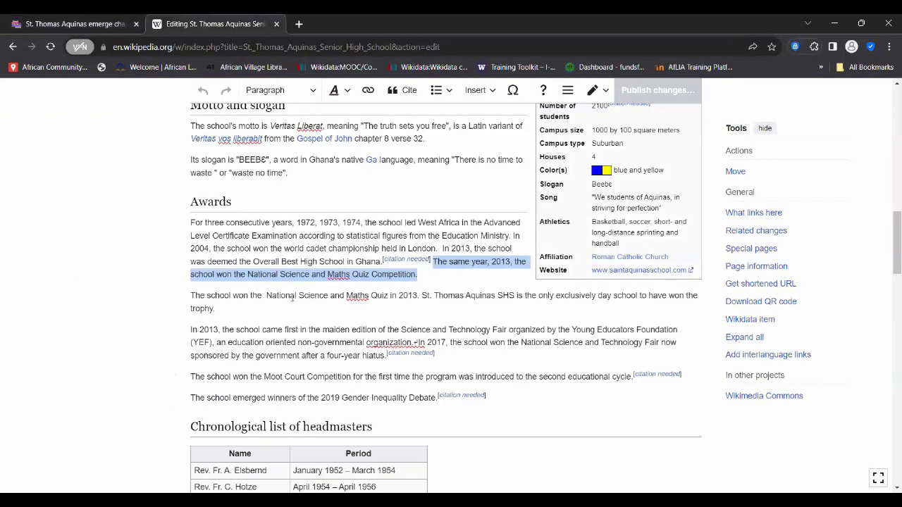
left_click(408, 295)
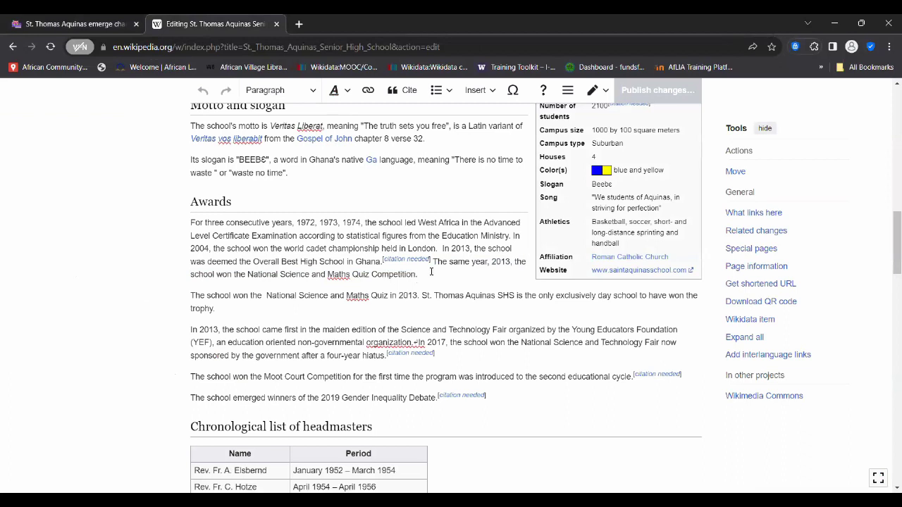
left_click_drag(434, 261, 428, 275)
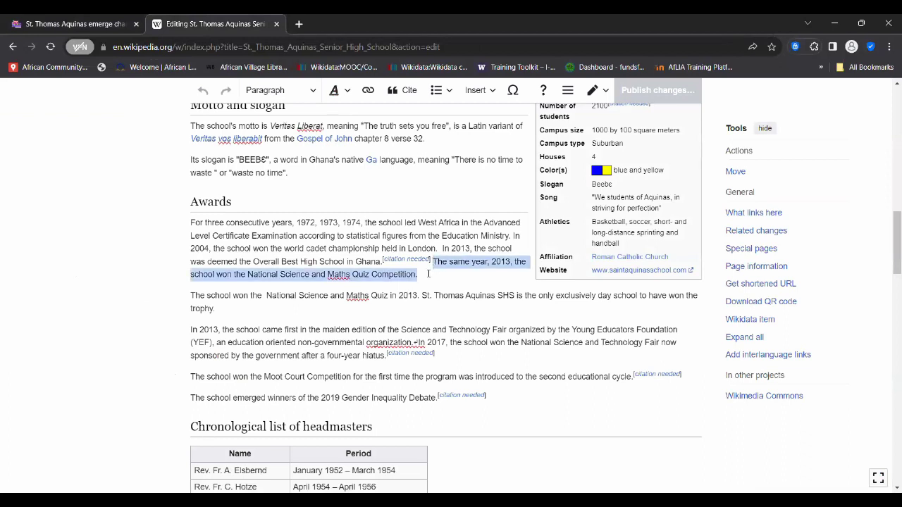
left_click(420, 276)
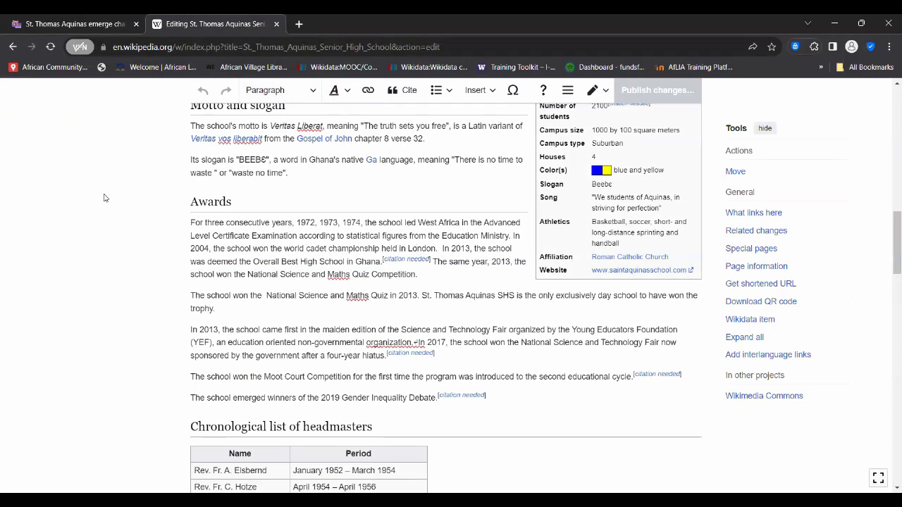
scroll(105, 195, "up", 3)
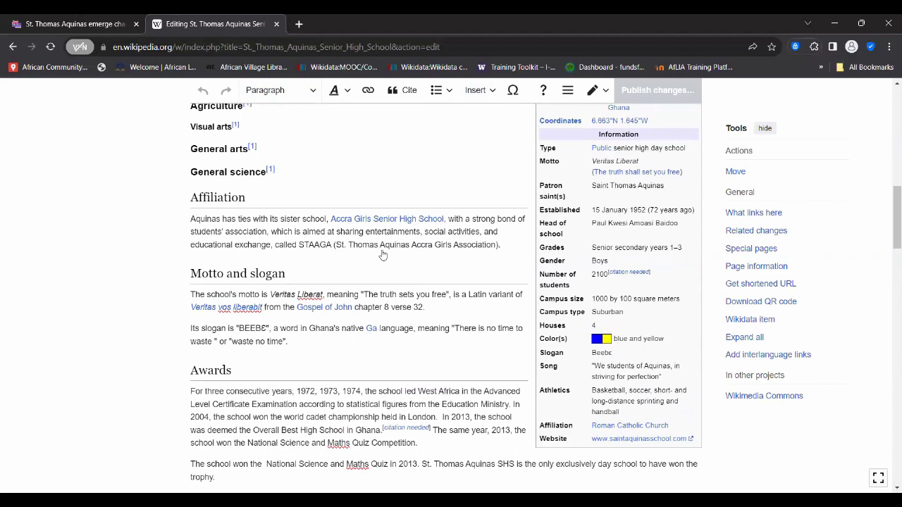
scroll(383, 255, "down", 1)
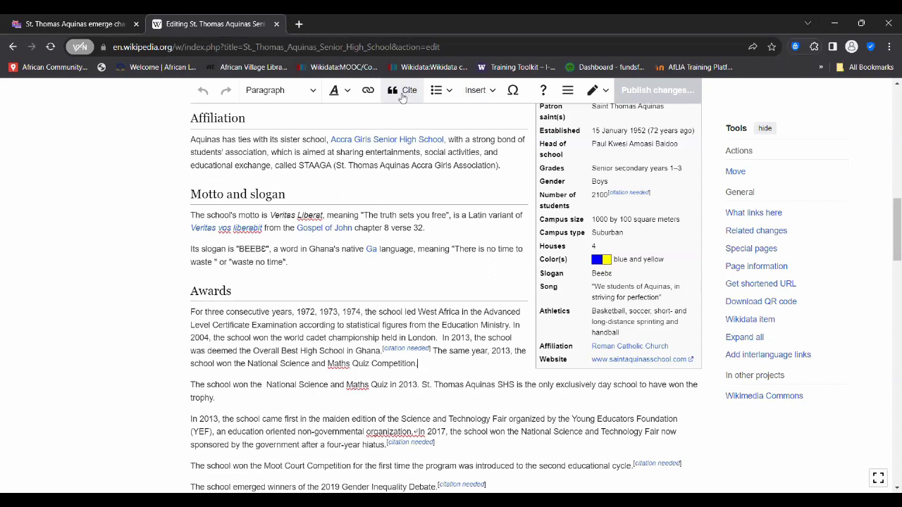
- Open Cite after the quiz sentence and look over Manual templates and the two re-usable references
left_click(406, 96)
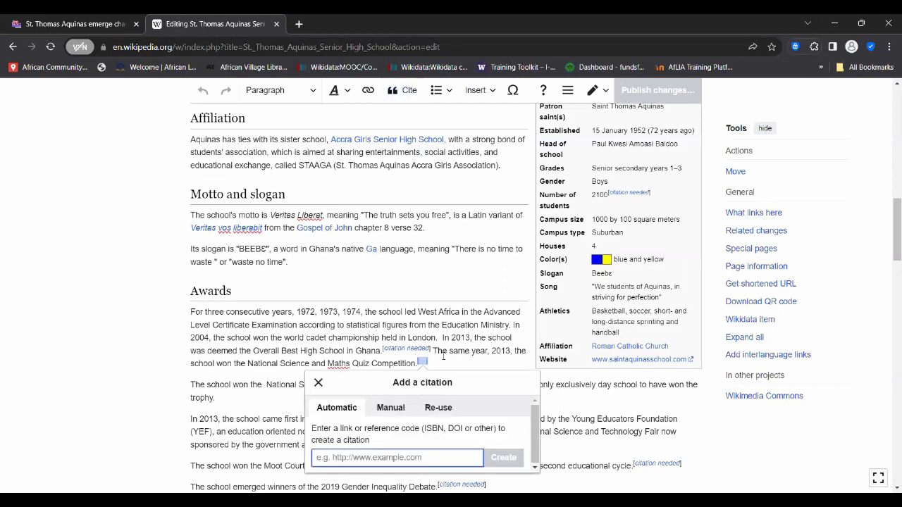
left_click(319, 383)
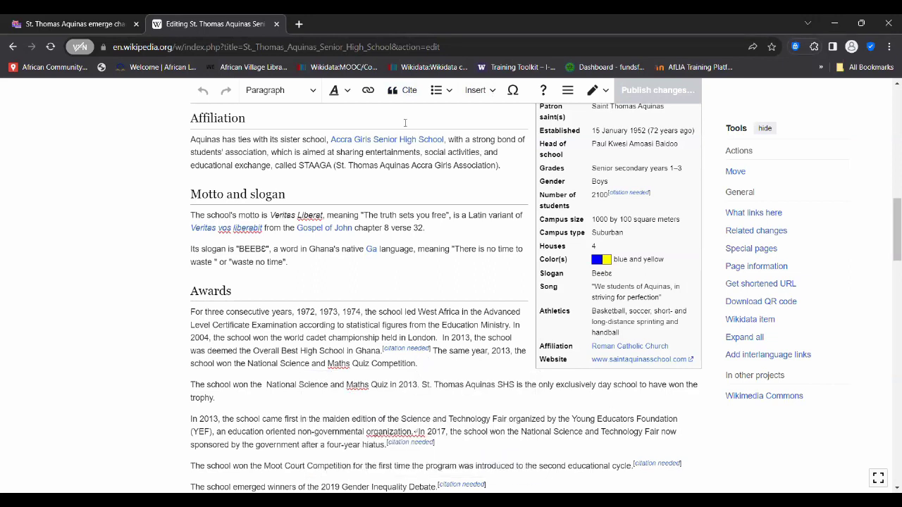
left_click(408, 92)
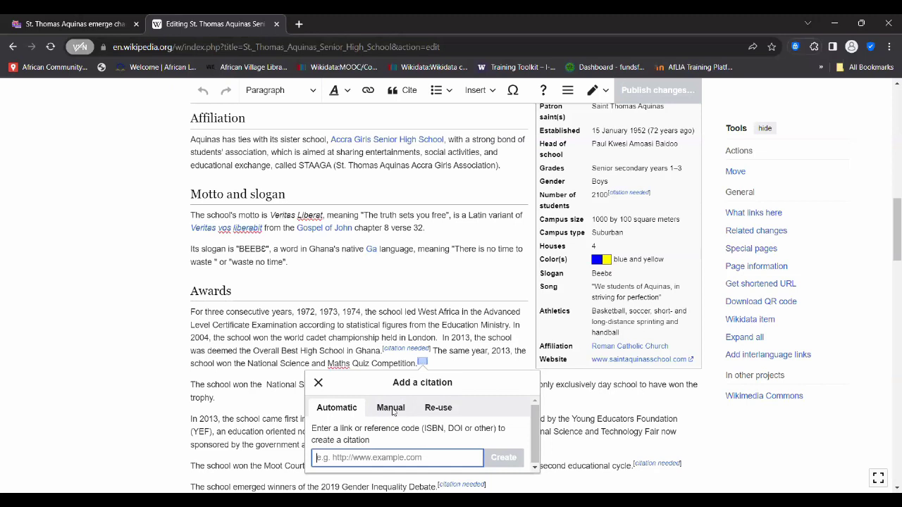
left_click(391, 407)
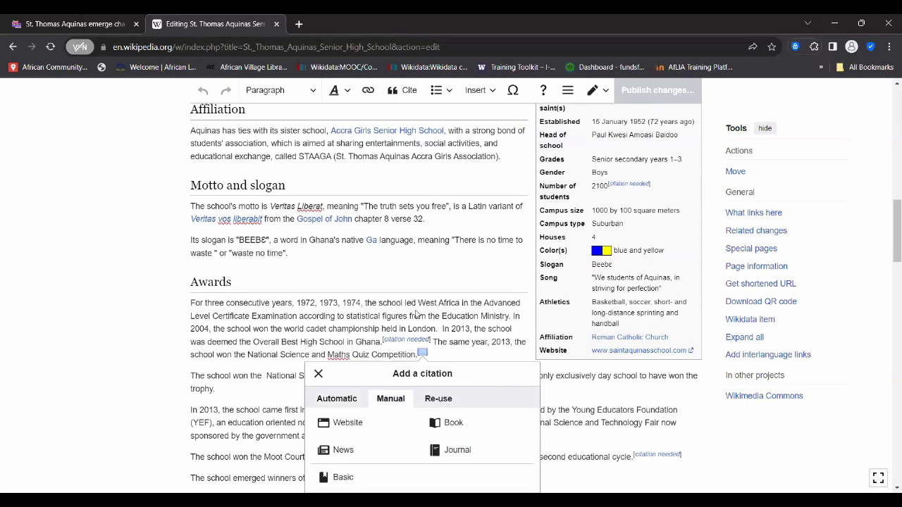
left_click(440, 399)
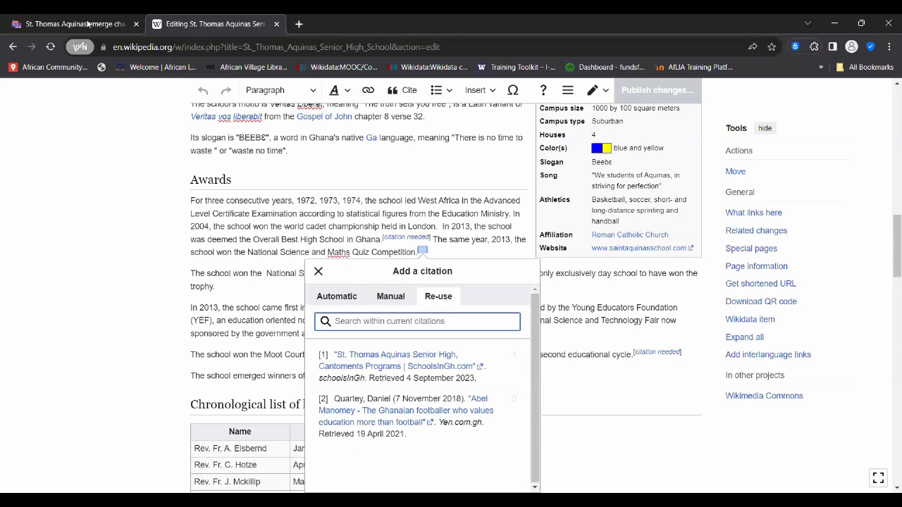
- Select the MyJoyOnline quiz-champions article URL and switch back to the Add a citation dialog
key("ctrl+shift+Tab")
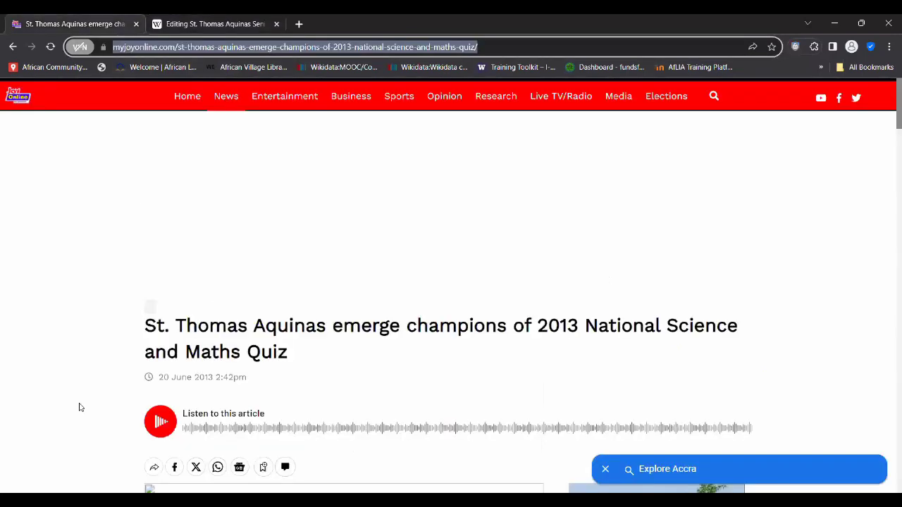
scroll(80, 408, "down", 15)
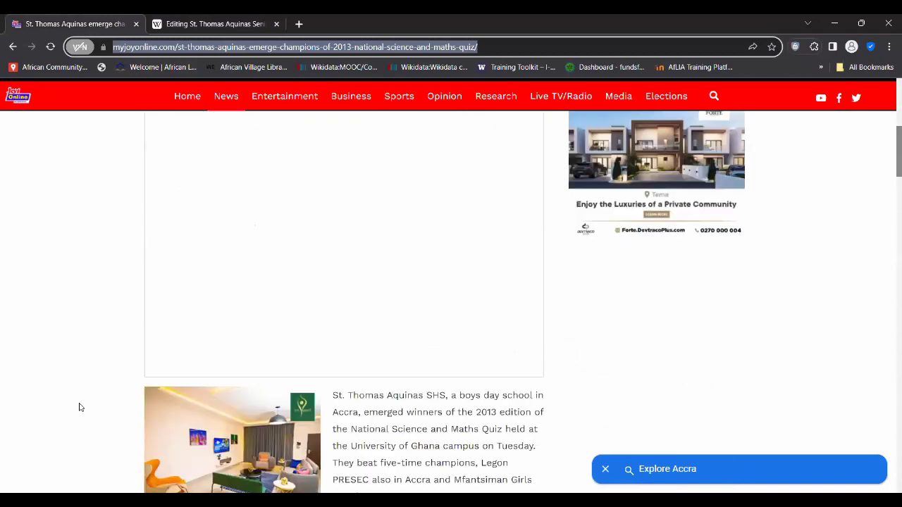
scroll(80, 407, "down", 7)
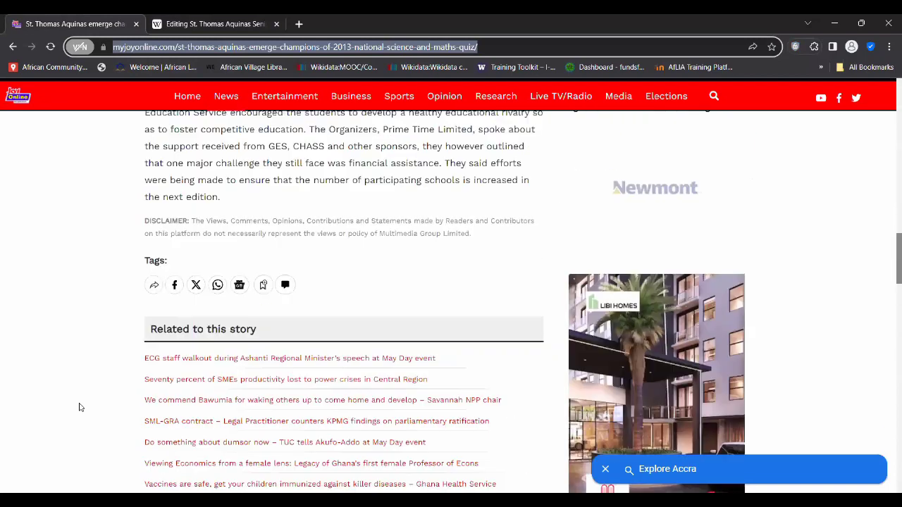
scroll(80, 407, "up", 3)
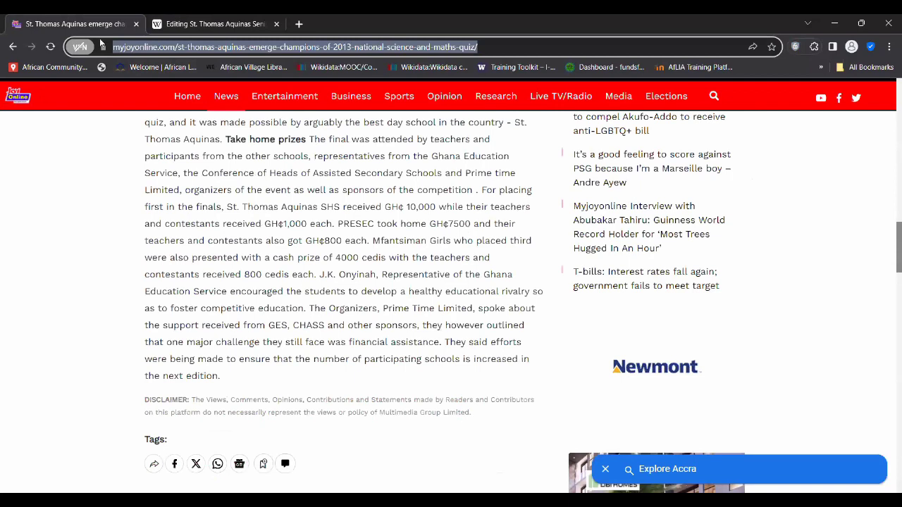
scroll(80, 408, "up", 4)
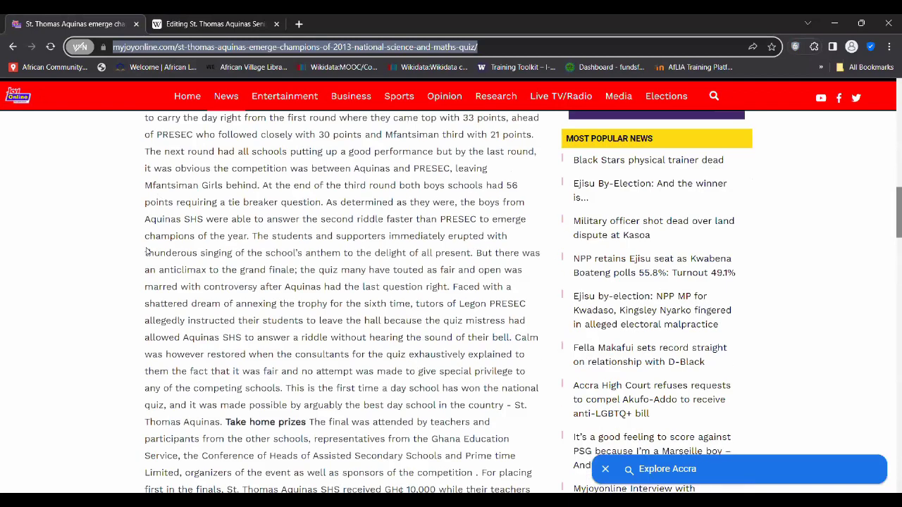
scroll(224, 244, "down", 1)
key("ctrl+Tab")
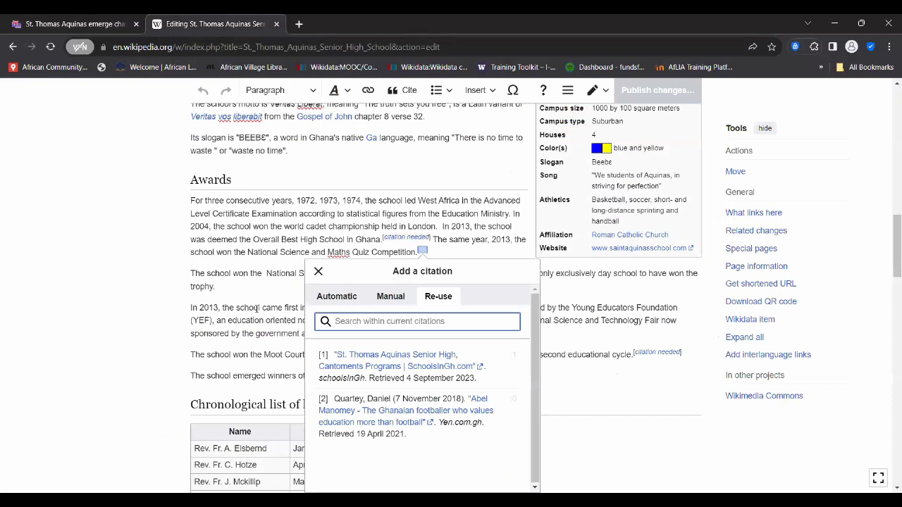
key("ctrl+shift+Tab")
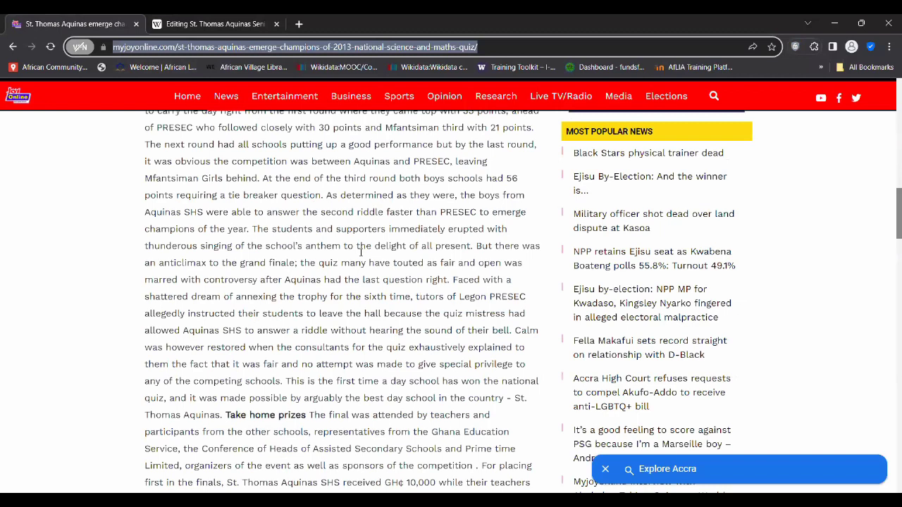
key("ctrl+Tab")
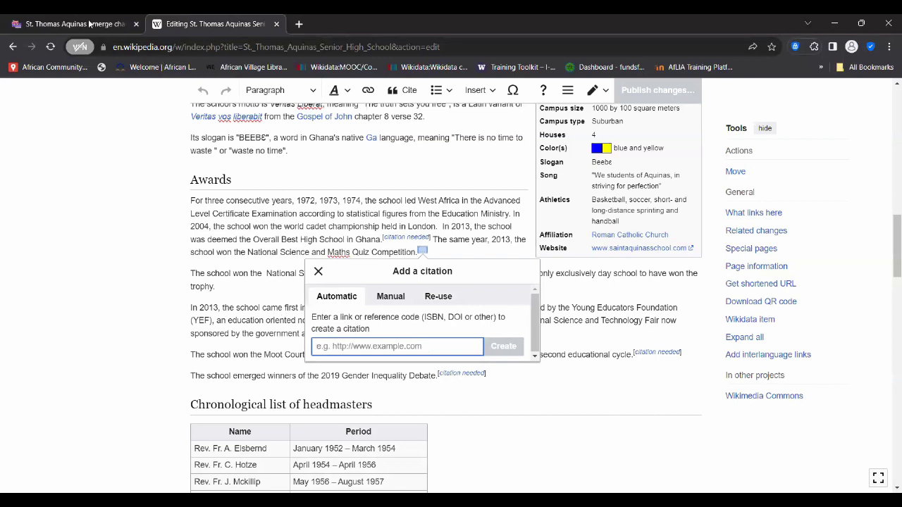
key("ctrl+shift+Tab")
left_click(158, 47)
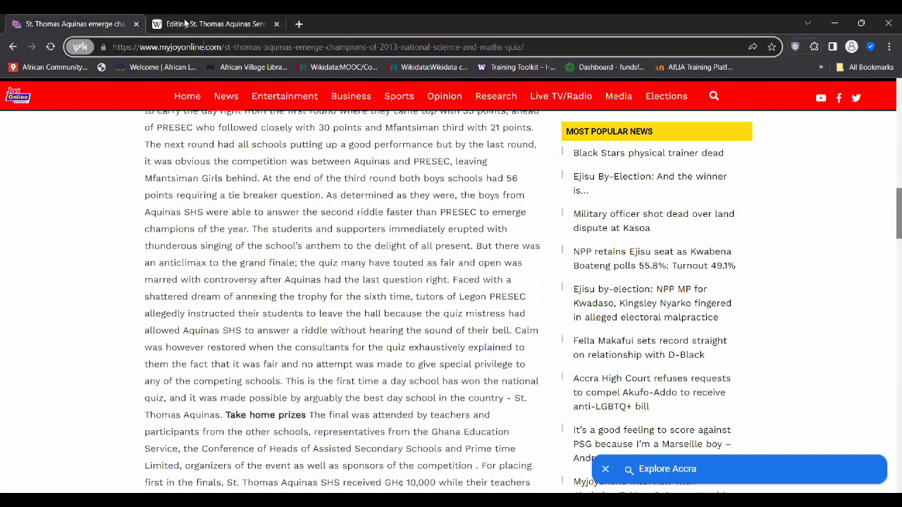
key("ctrl+a")
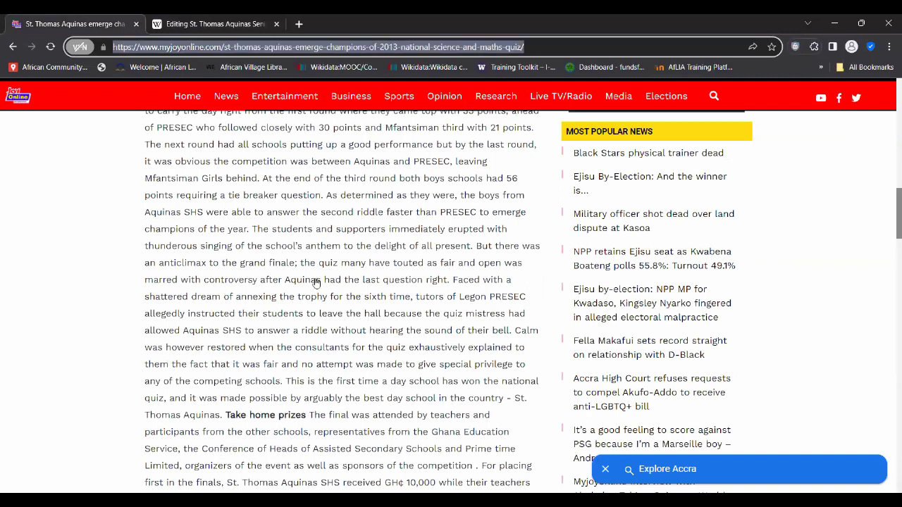
key("ctrl+Tab")
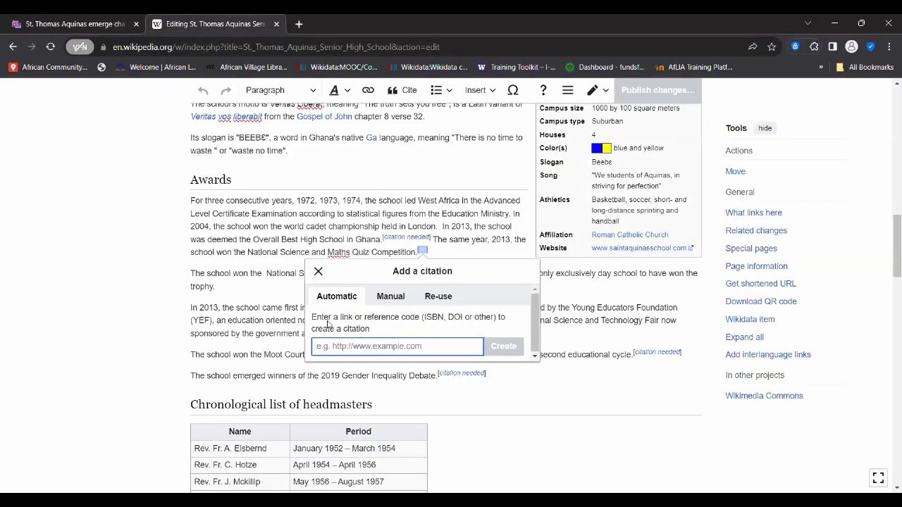
- Paste the MyJoyOnline URL into Automatic, generate the Website citation, and insert it after the sentence
key("ctrl+v")
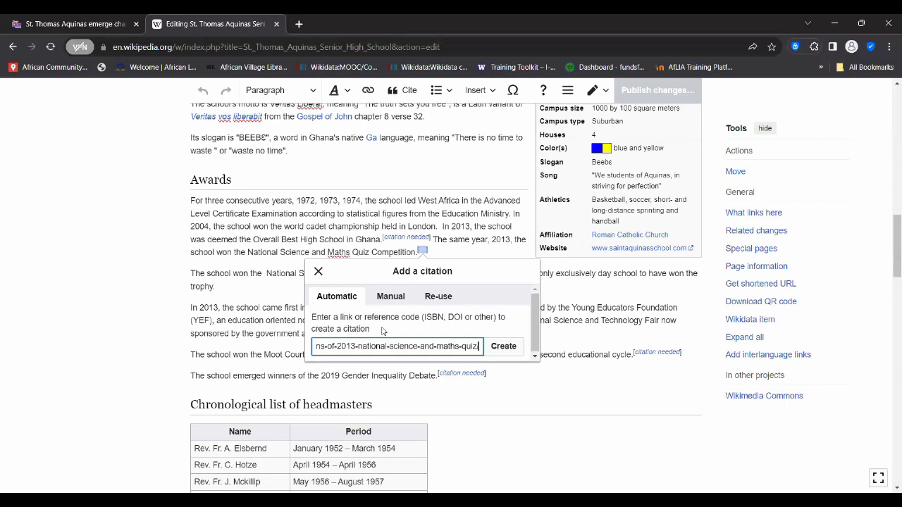
left_click(504, 347)
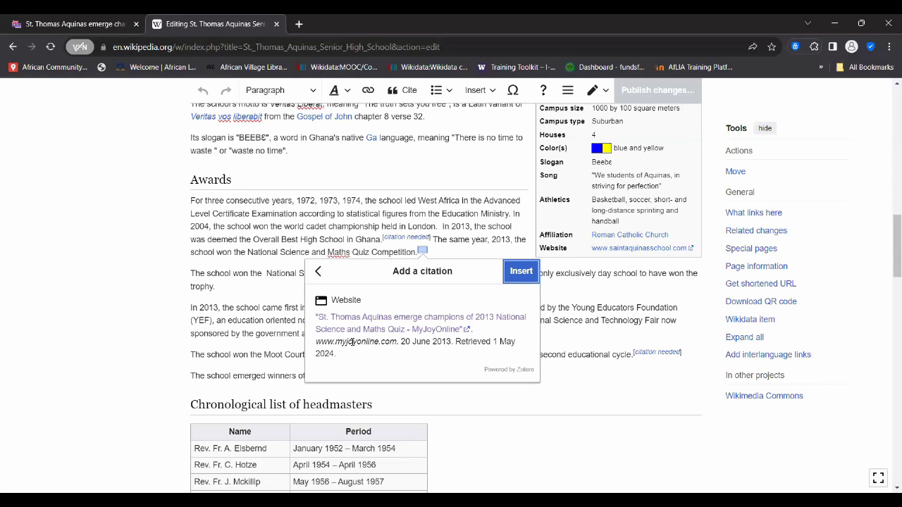
left_click(518, 280)
left_click(521, 278)
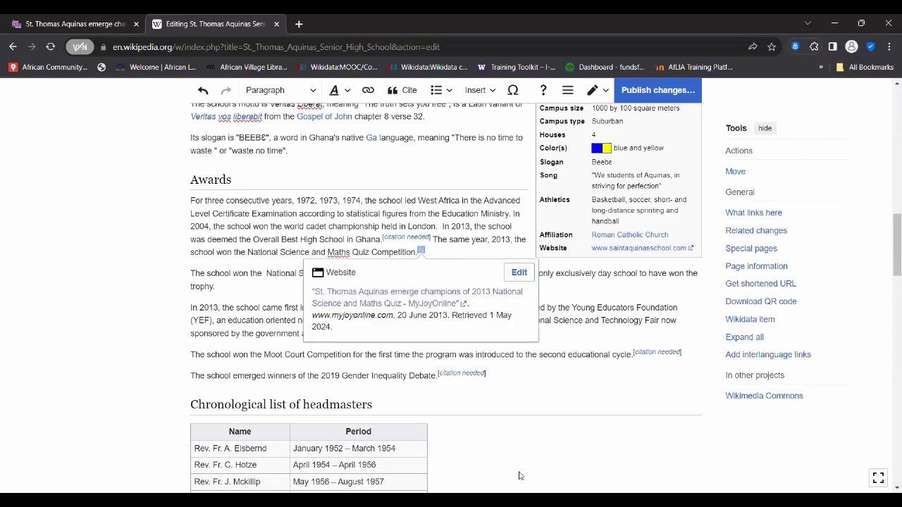
scroll(441, 268, "down", 1)
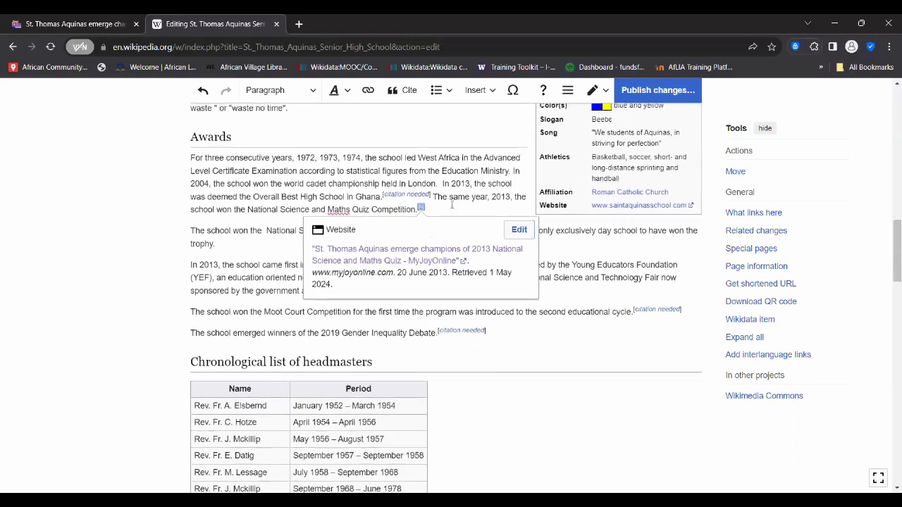
scroll(452, 205, "up", 1)
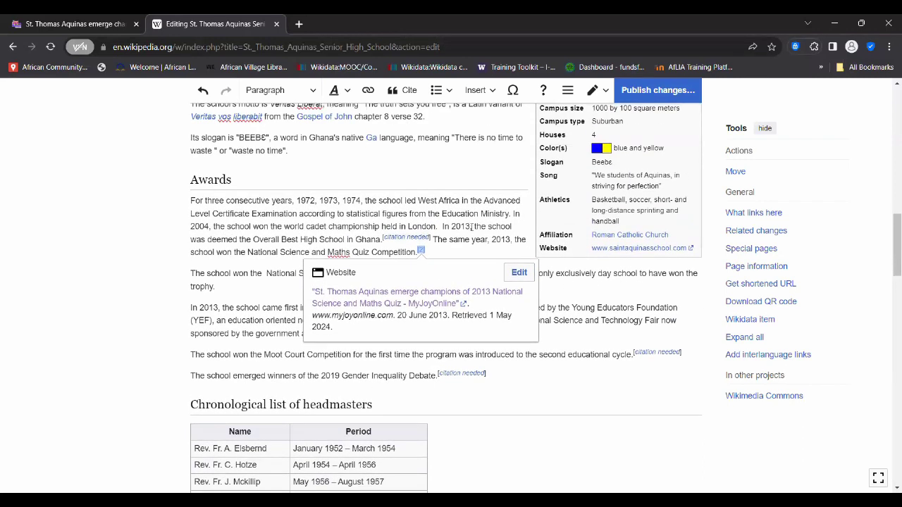
left_click(420, 256)
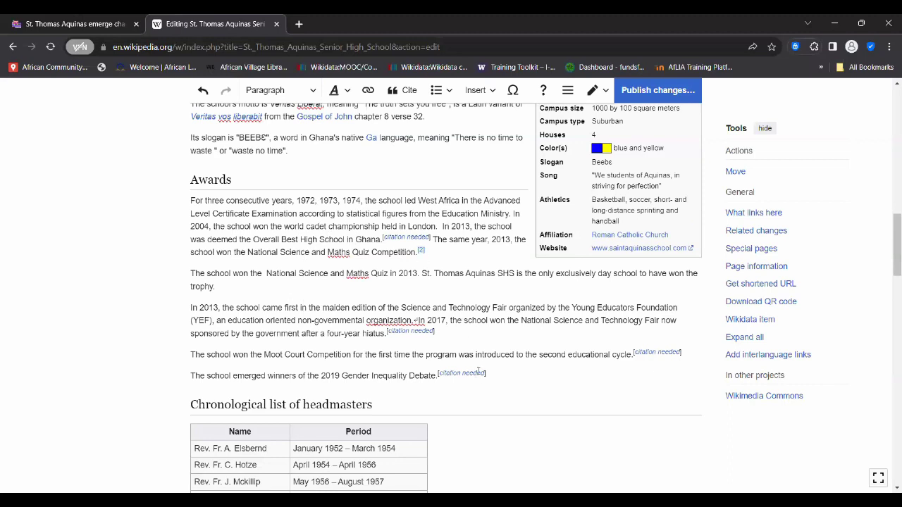
scroll(479, 376, "down", 3)
scroll(478, 376, "down", 9)
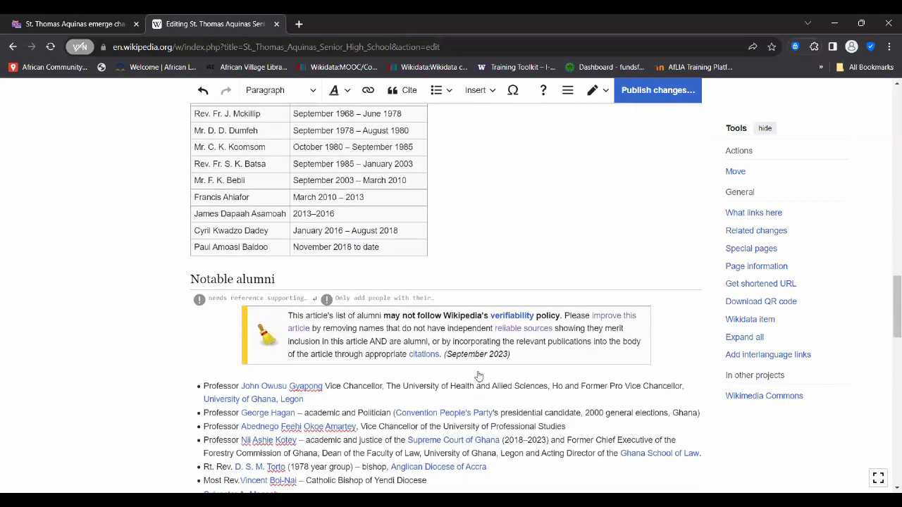
scroll(277, 336, "down", 5)
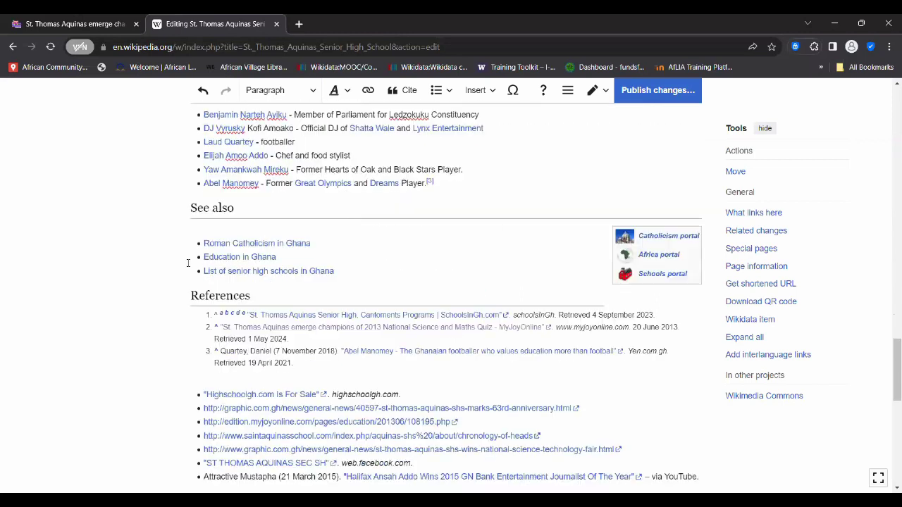
scroll(214, 250, "up", 1)
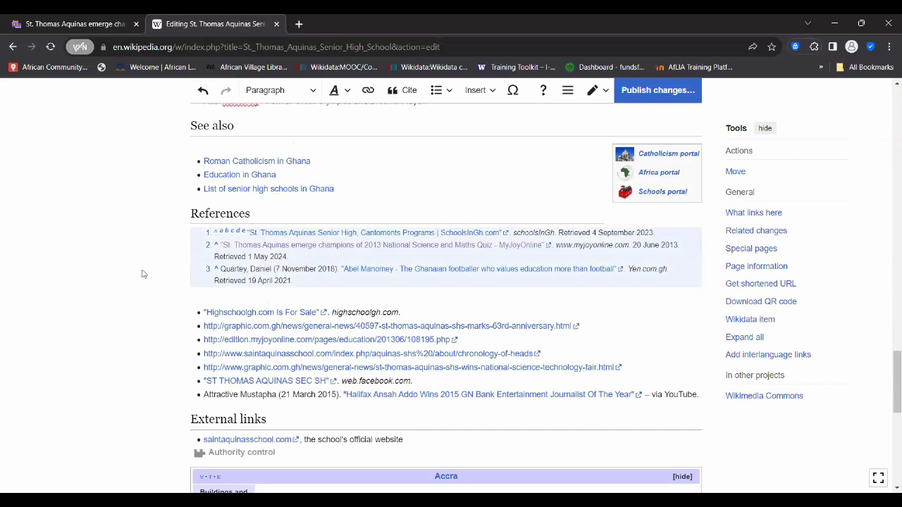
scroll(142, 273, "up", 8)
scroll(142, 273, "up", 10)
scroll(506, 278, "up", 1)
scroll(505, 278, "down", 1)
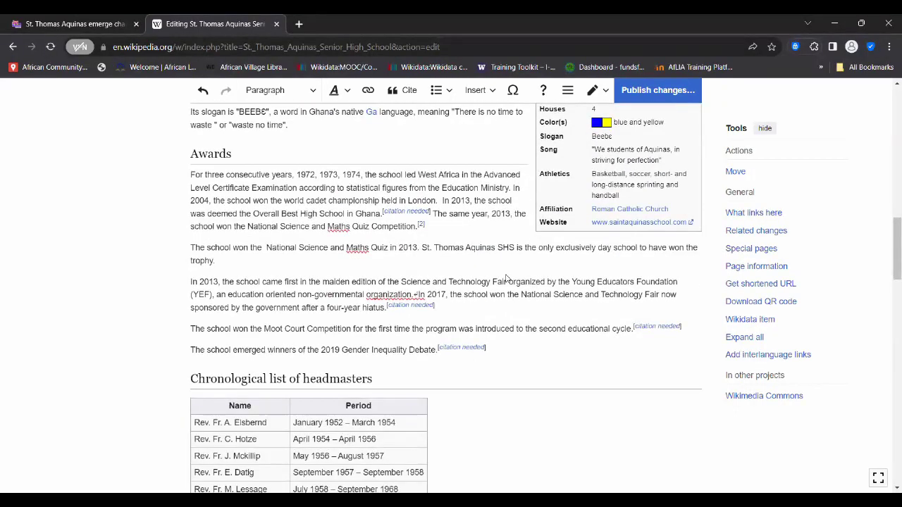
scroll(433, 221, "down", 1)
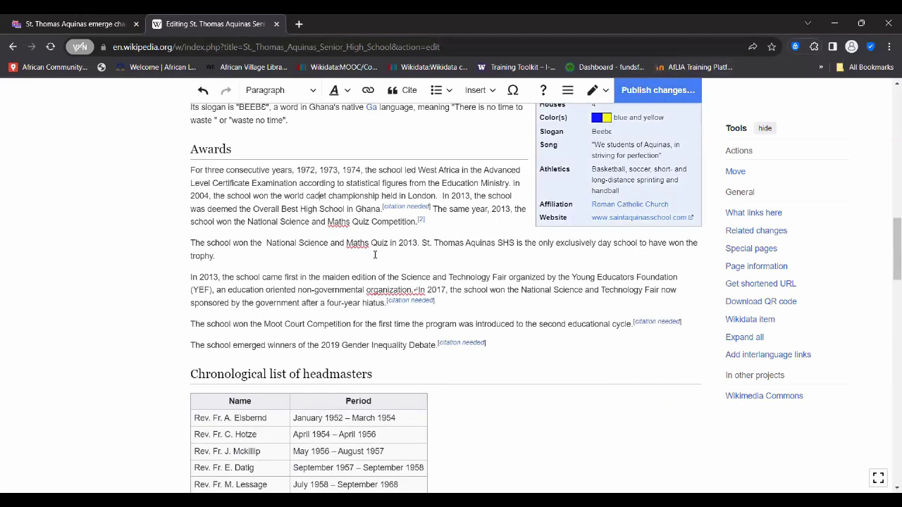
scroll(339, 255, "up", 1)
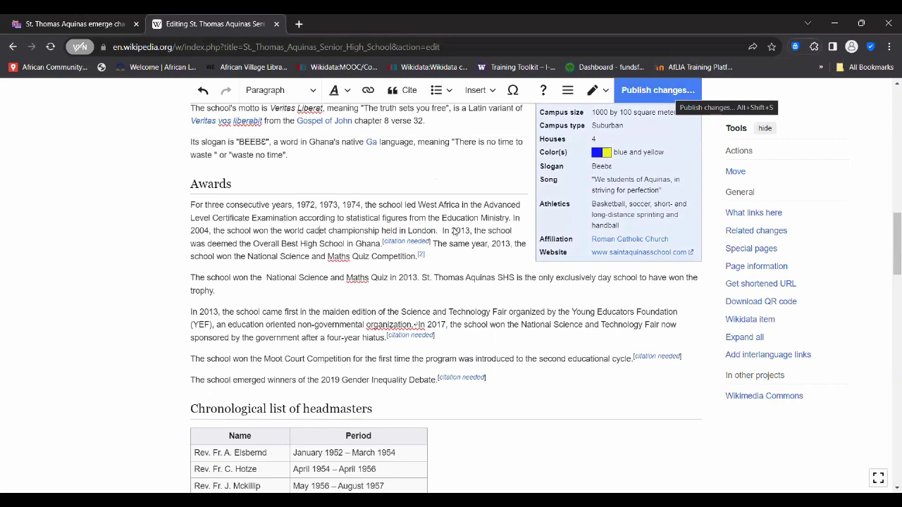
- Open Publish changes and enter the edit summary 'added a reference'
left_click(667, 94)
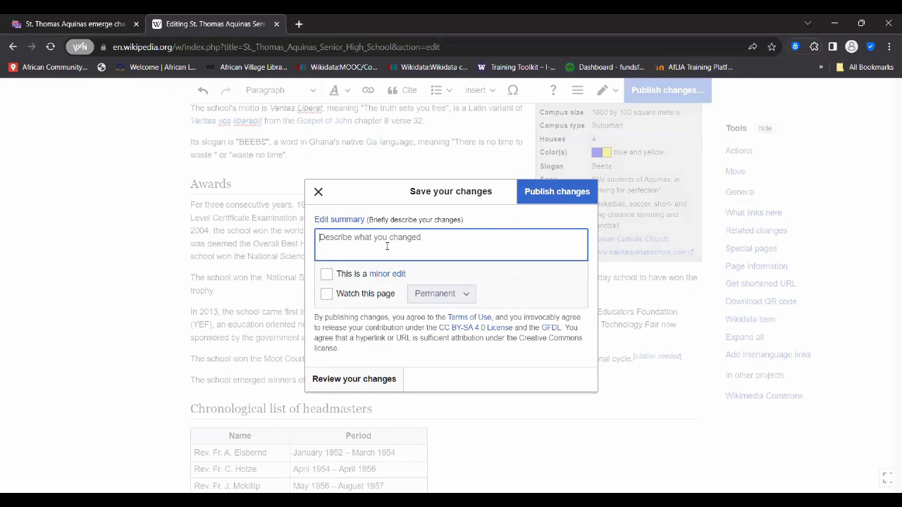
type("addeda")
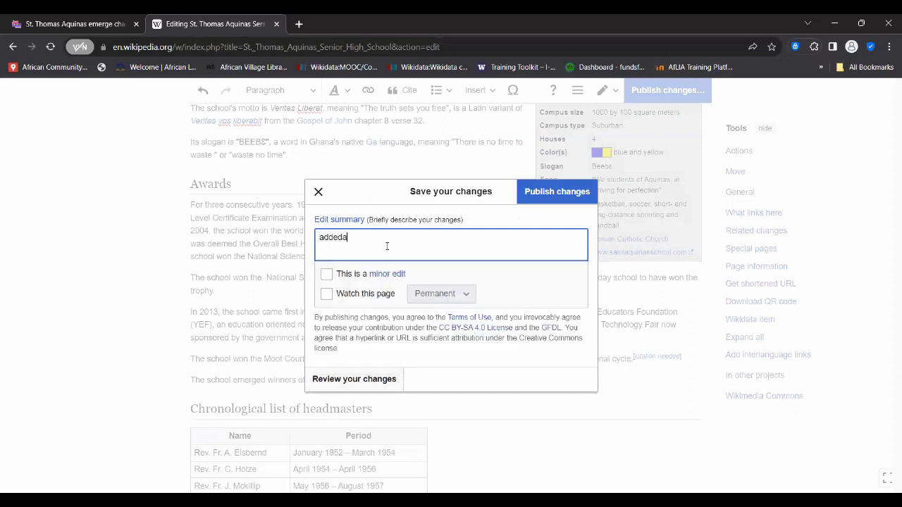
type(" a")
key("BackSpace")
key("BackSpace")
key("BackSpace")
key("BackSpace")
type("a r")
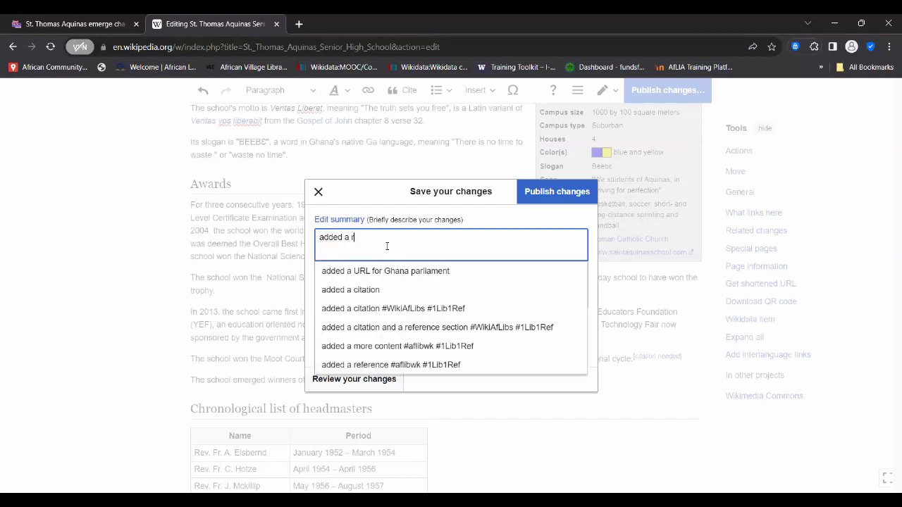
type("eference")
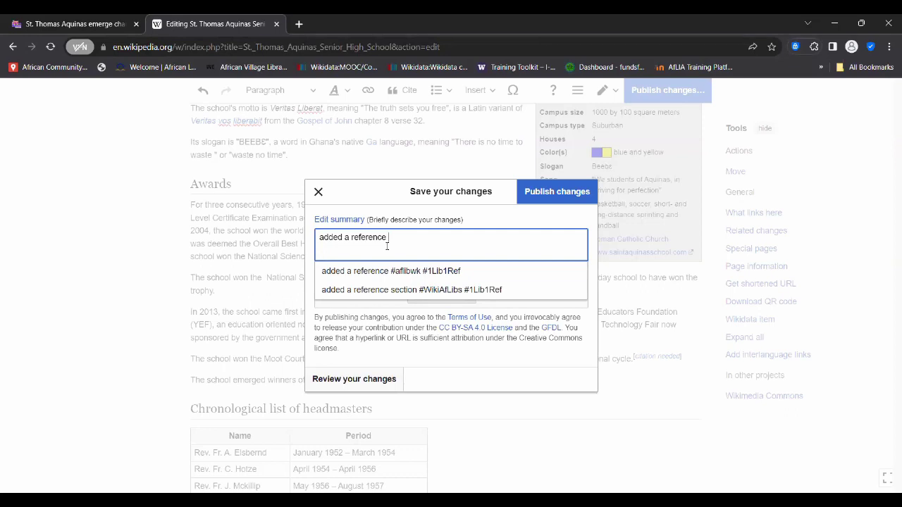
- Reuse the earlier summary and capitalise its hashtag to #AfLibWk, giving 'added a reference #AfLibWk #1Lib1Ref'
left_click(417, 273)
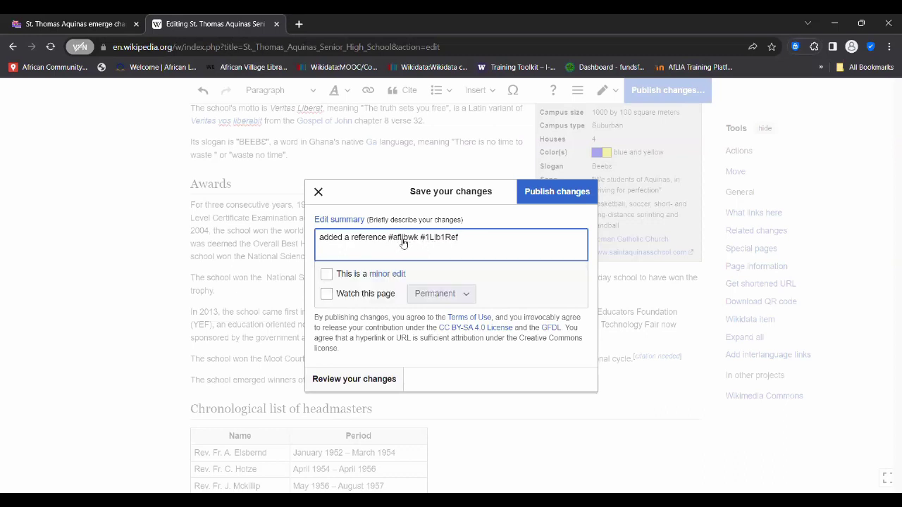
left_click(396, 240)
key("BackSpace")
type("A")
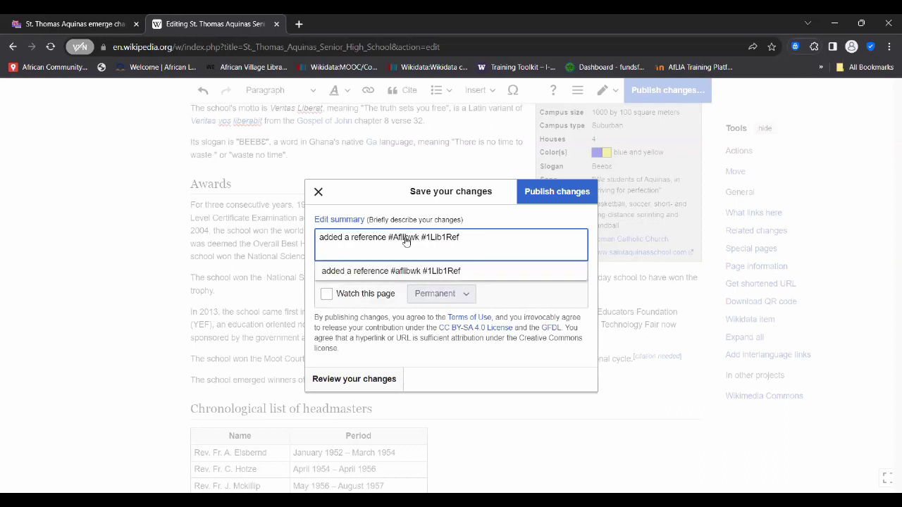
left_click(406, 240)
key("BackSpace")
type("L")
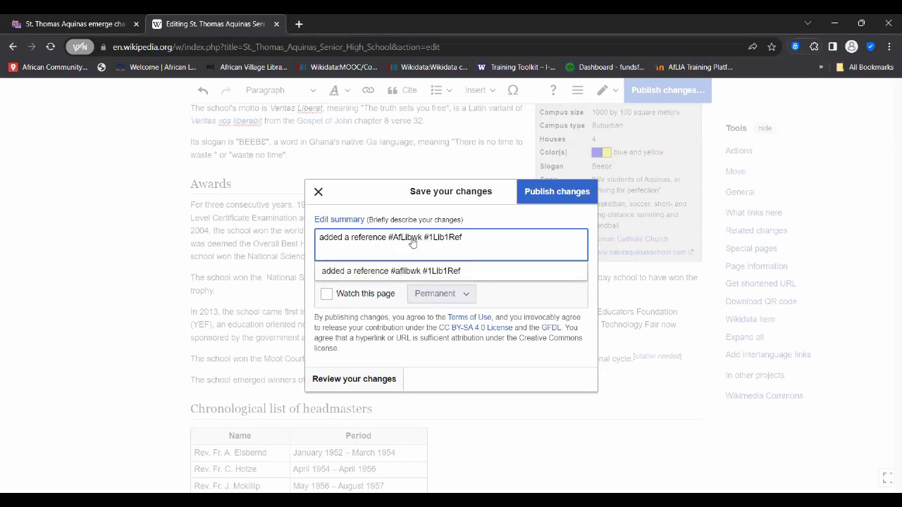
left_click(412, 242)
key("BackSpace")
type("W")
left_click(536, 356)
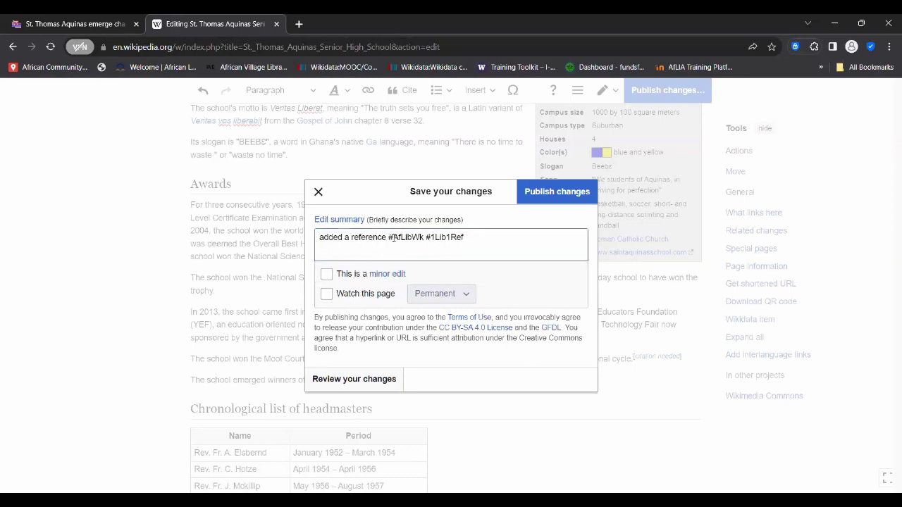
left_click_drag(387, 238, 478, 238)
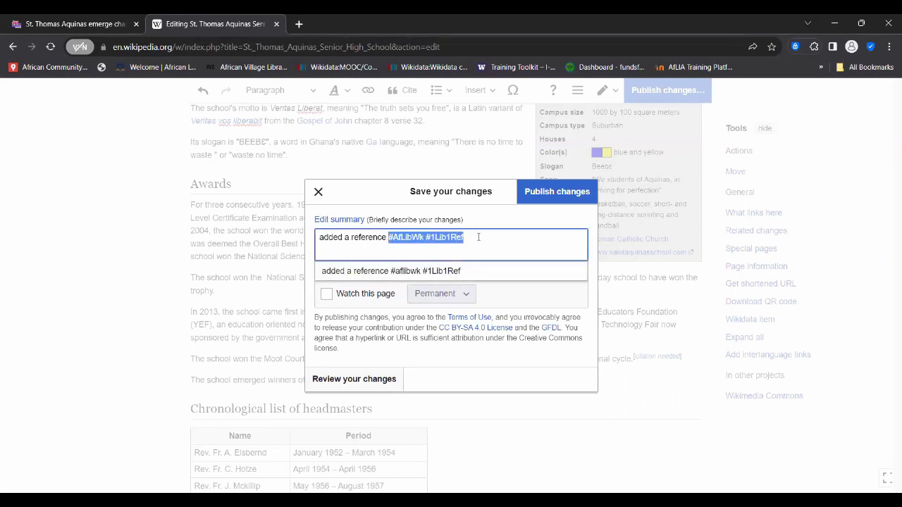
left_click(504, 354)
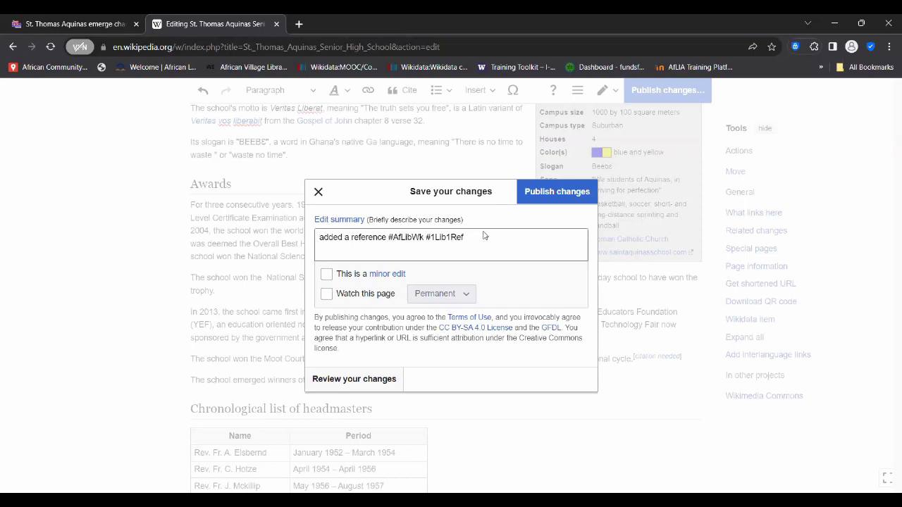
- Publish the St. Thomas Aquinas Senior High School edit from the save dialog
left_click(558, 196)
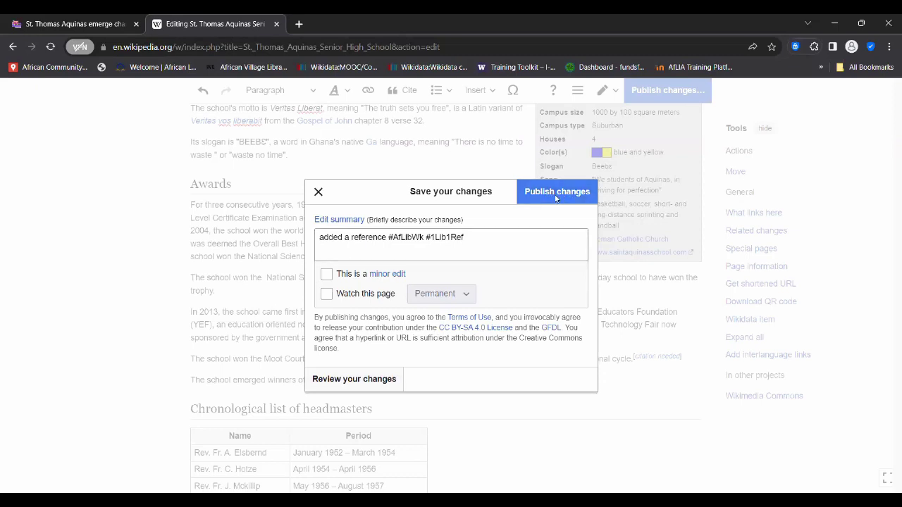
left_click(557, 199)
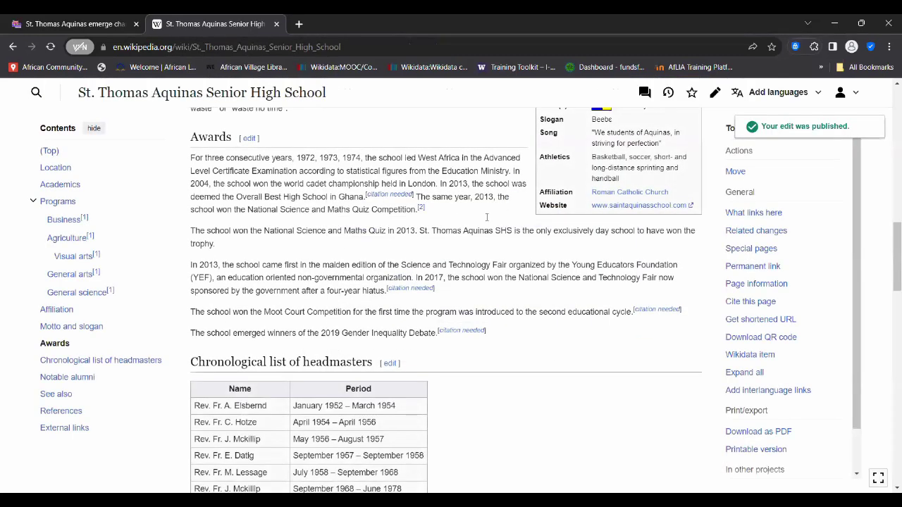
scroll(486, 217, "up", 10)
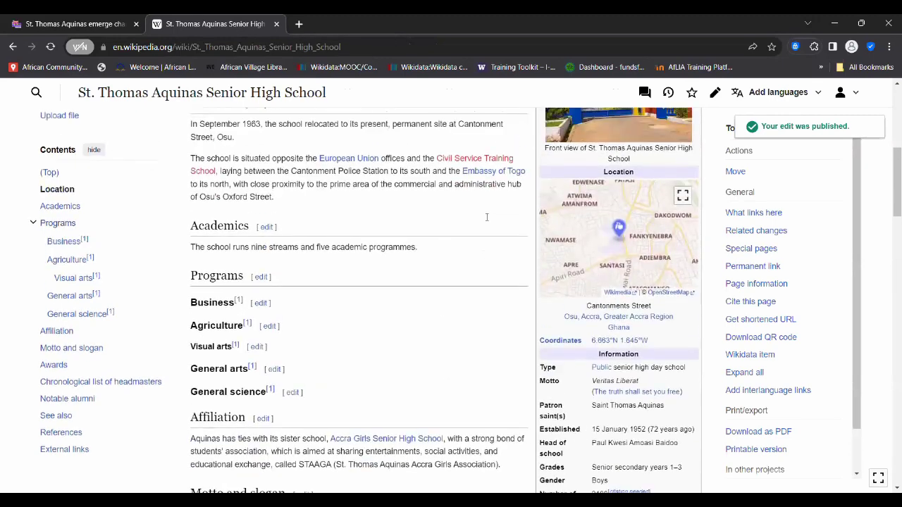
scroll(487, 218, "up", 5)
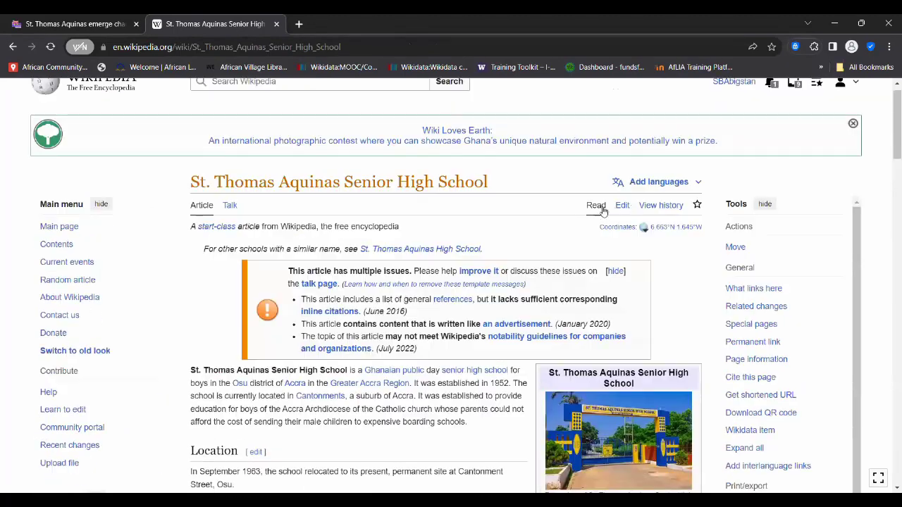
scroll(468, 374, "down", 3)
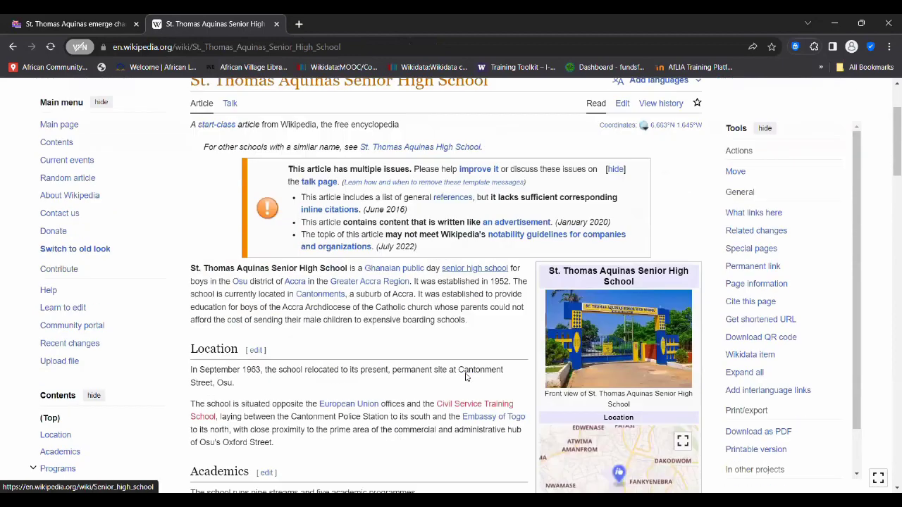
scroll(466, 373, "down", 8)
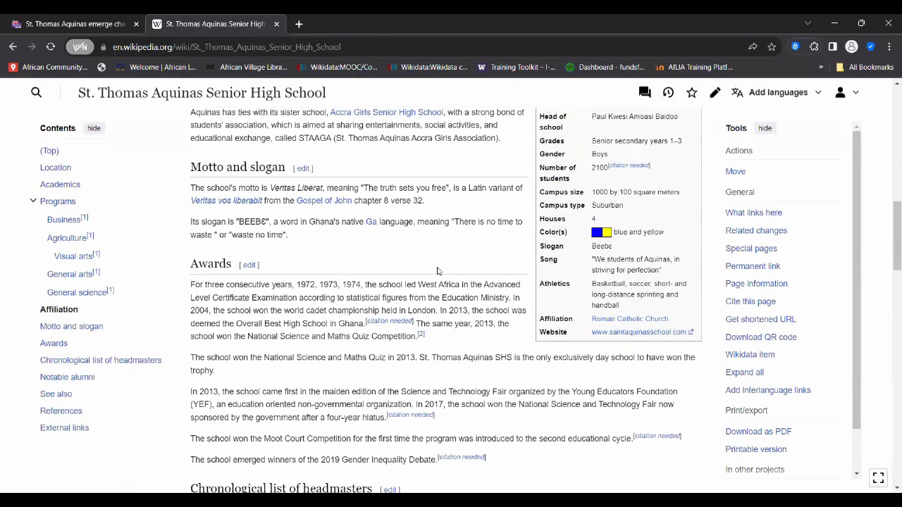
mouse_move(421, 266)
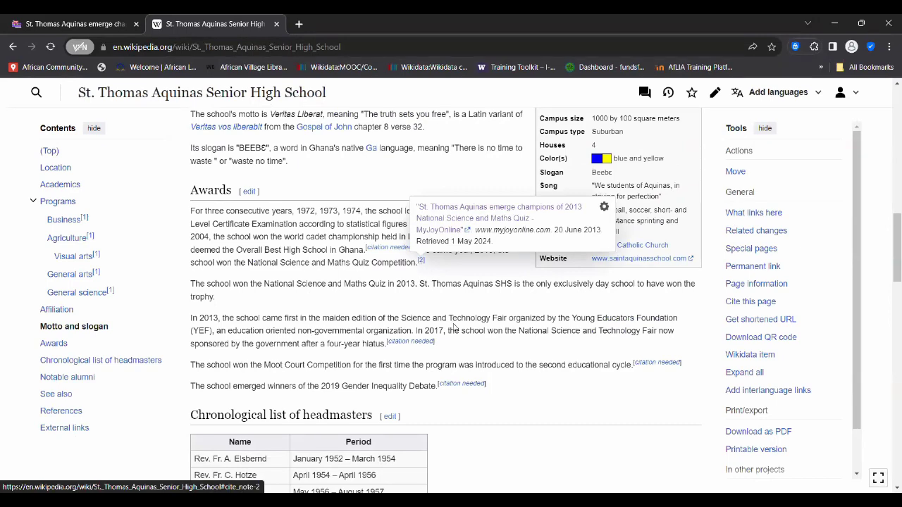
scroll(454, 322, "down", 4)
scroll(454, 322, "down", 4)
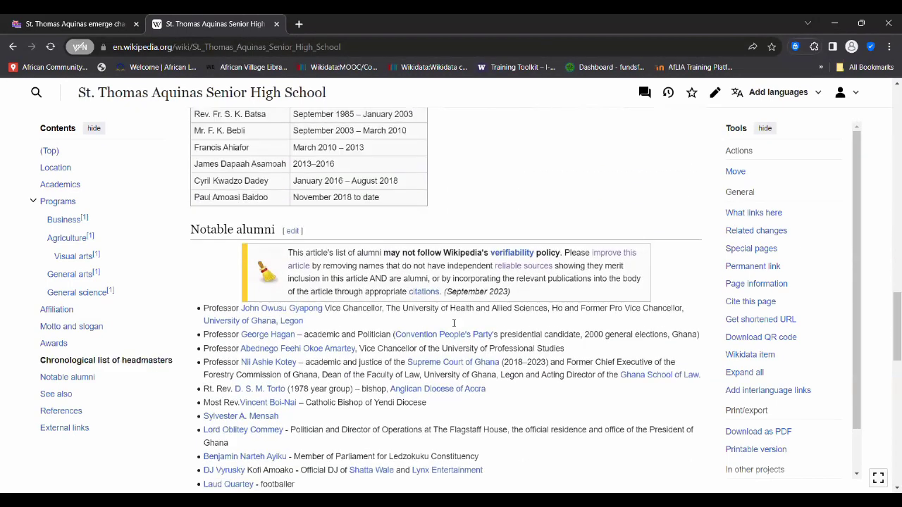
scroll(342, 313, "down", 4)
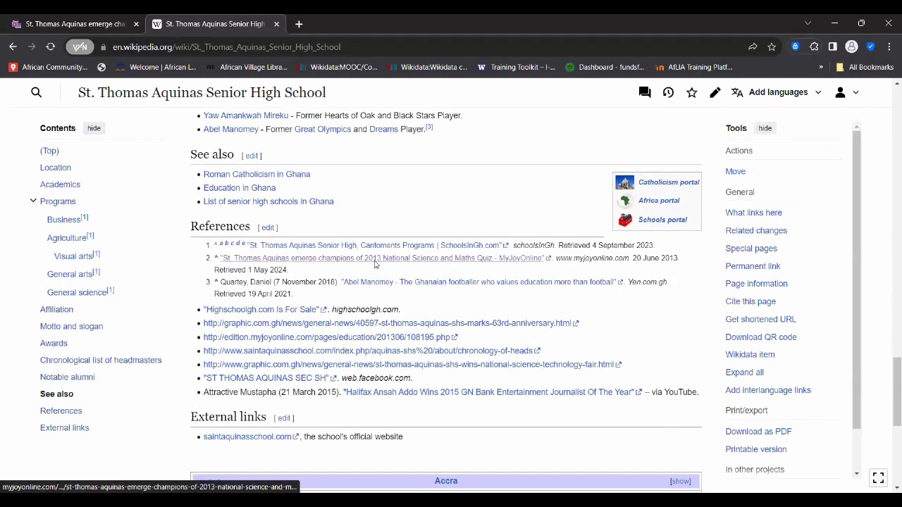
scroll(458, 155, "up", 7)
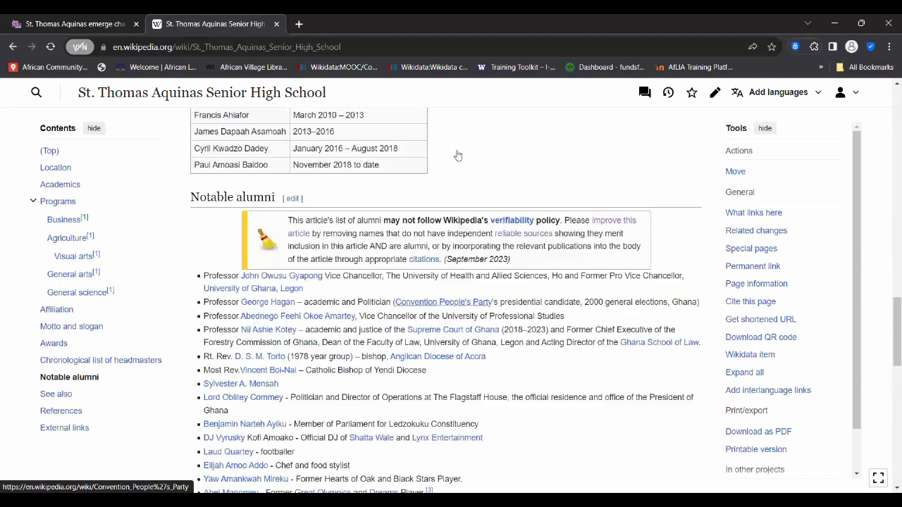
scroll(458, 155, "up", 8)
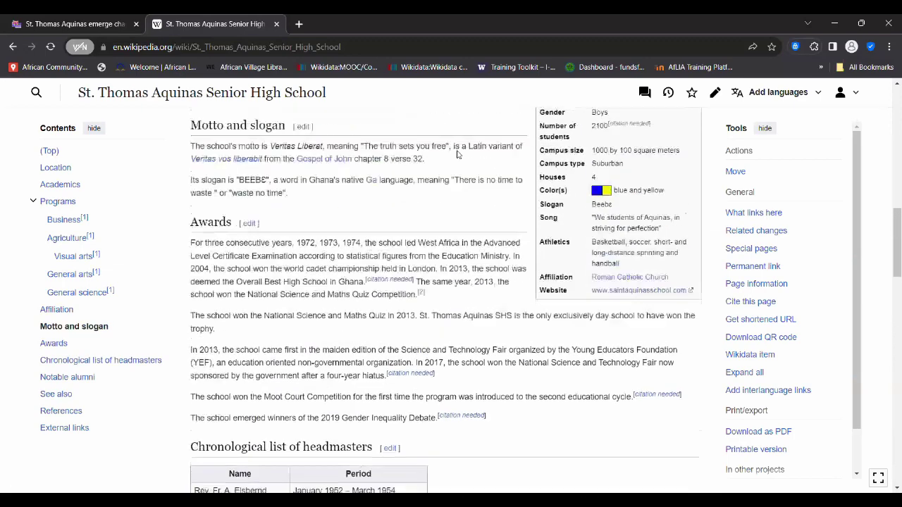
scroll(457, 155, "up", 5)
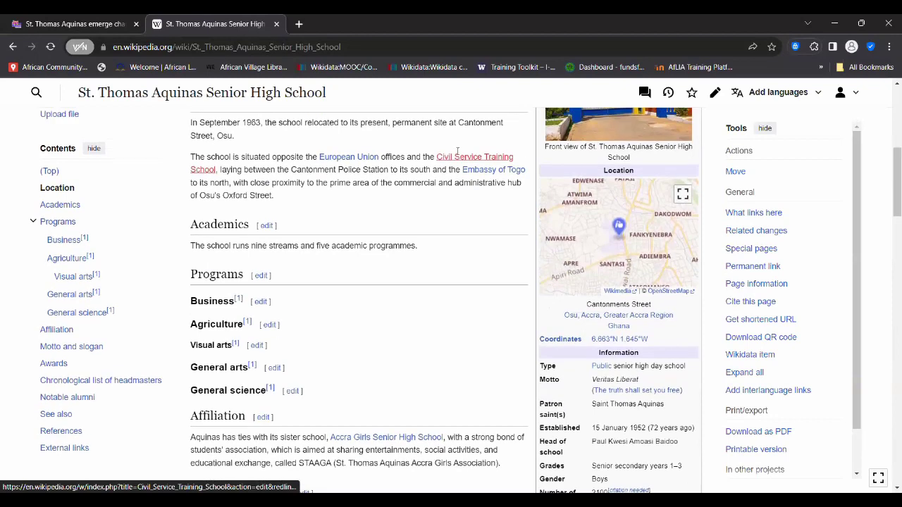
scroll(458, 154, "up", 2)
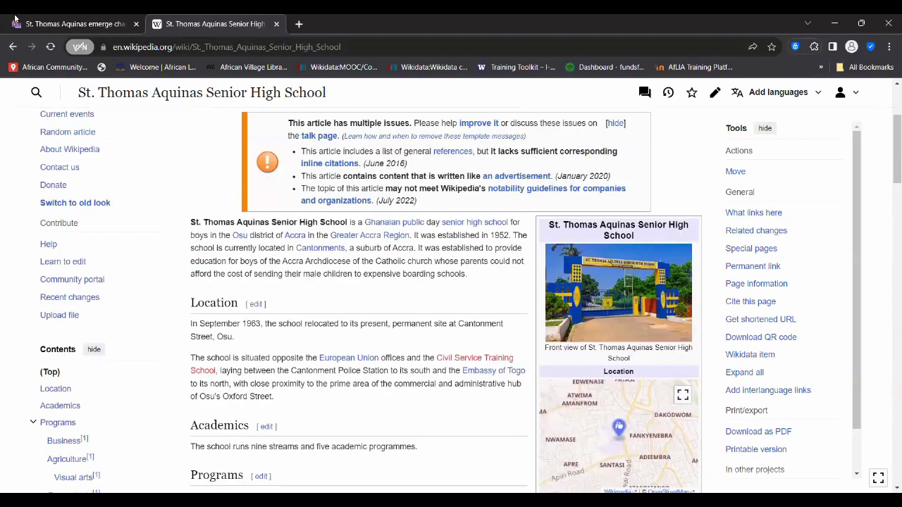
mouse_move(72, 25)
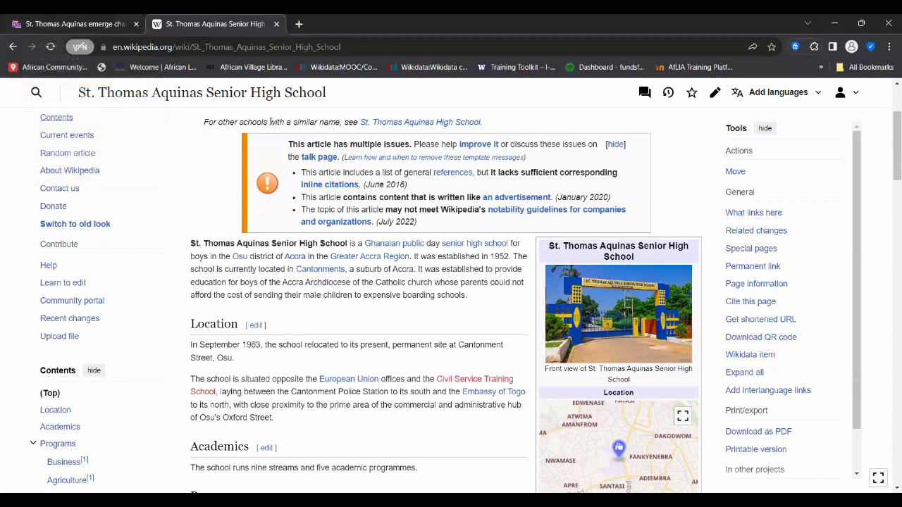
scroll(269, 123, "up", 2)
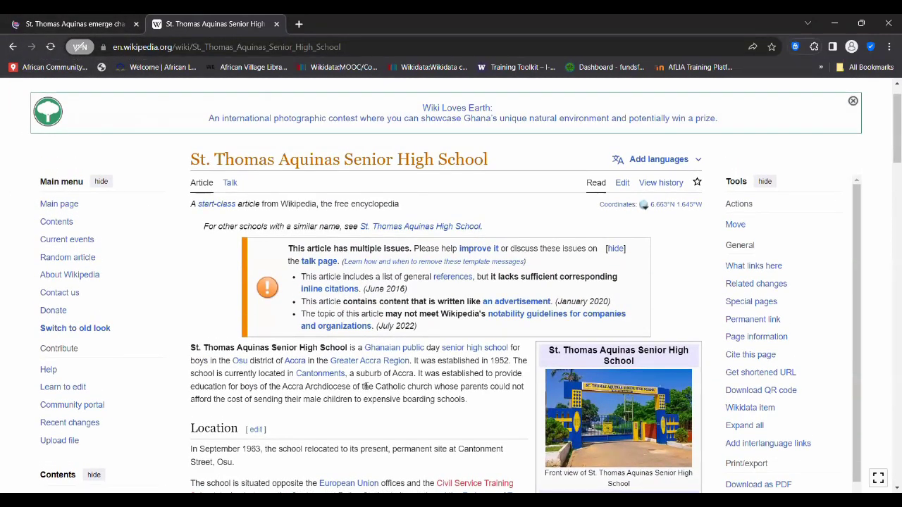
scroll(367, 391, "down", 3)
scroll(367, 391, "down", 6)
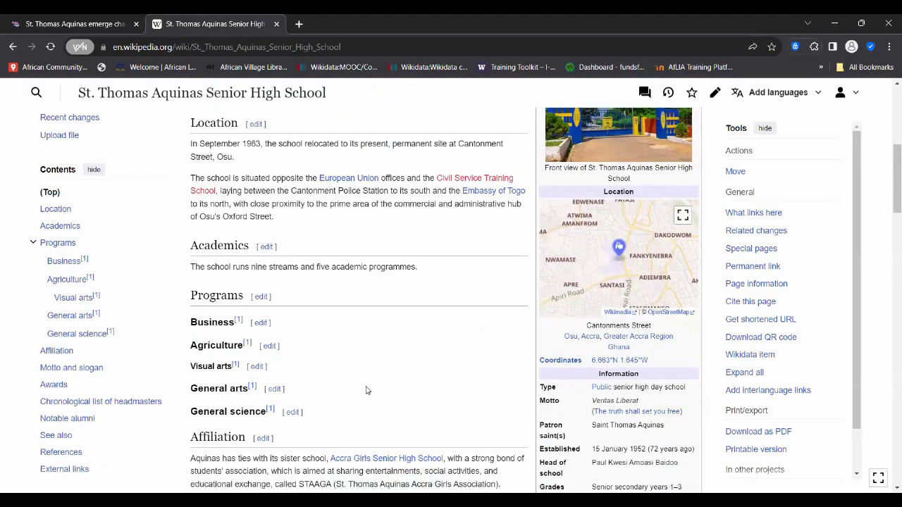
scroll(367, 388, "down", 4)
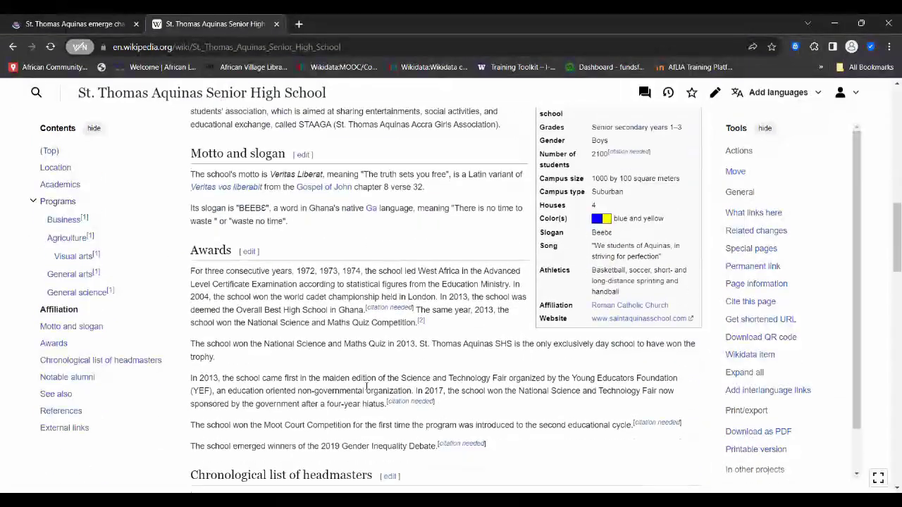
scroll(366, 391, "up", 9)
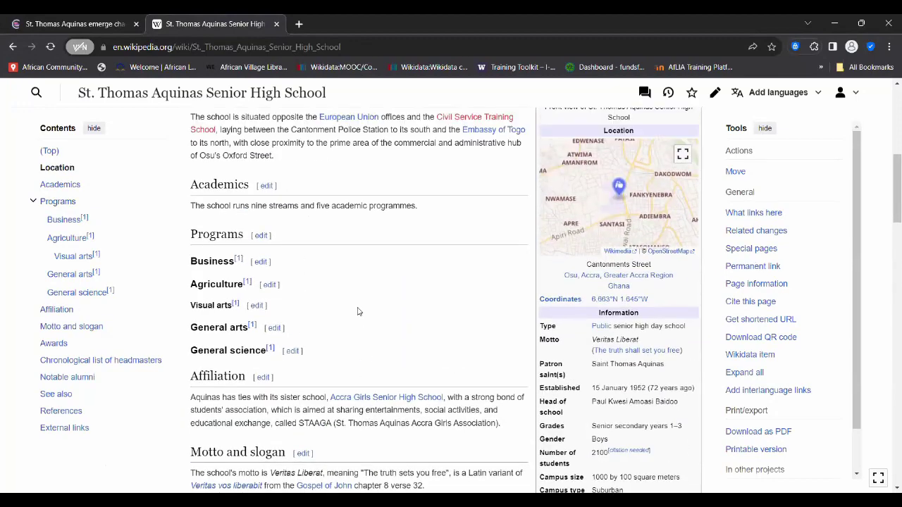
scroll(358, 316, "up", 3)
scroll(358, 312, "up", 3)
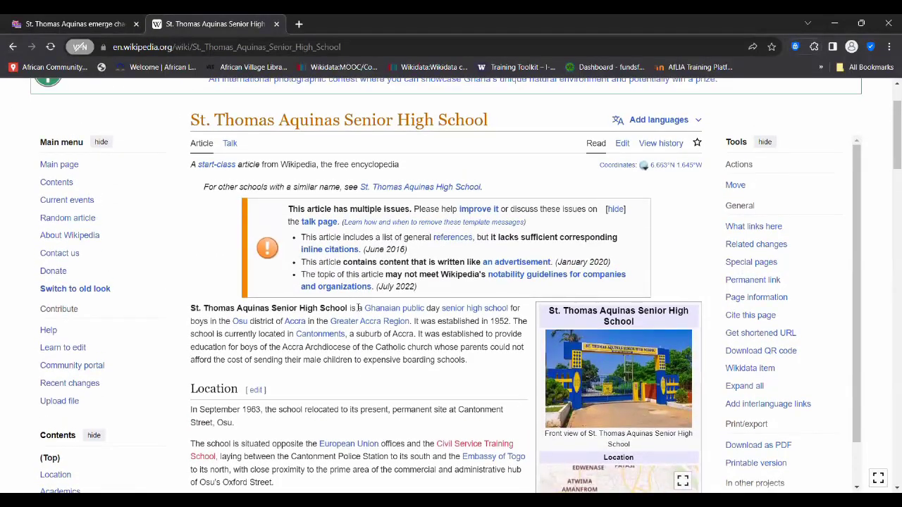
scroll(222, 182, "up", 1)
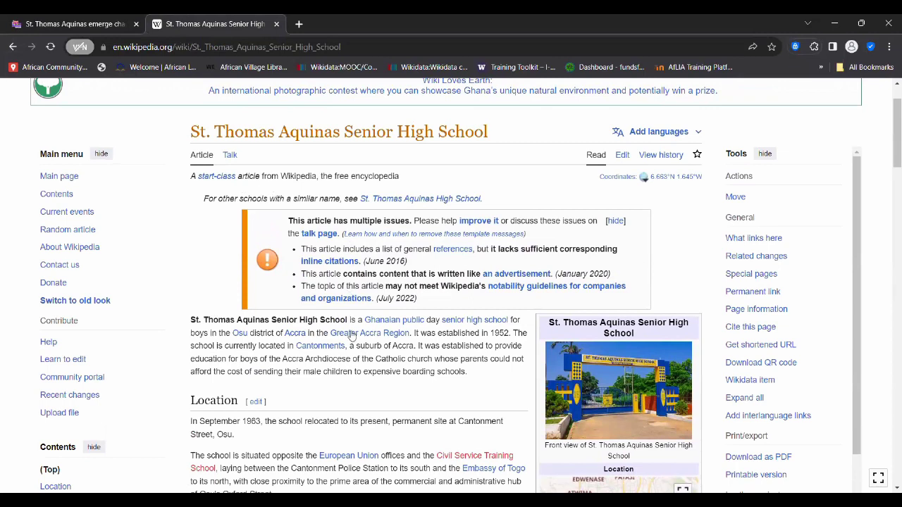
scroll(351, 336, "down", 1)
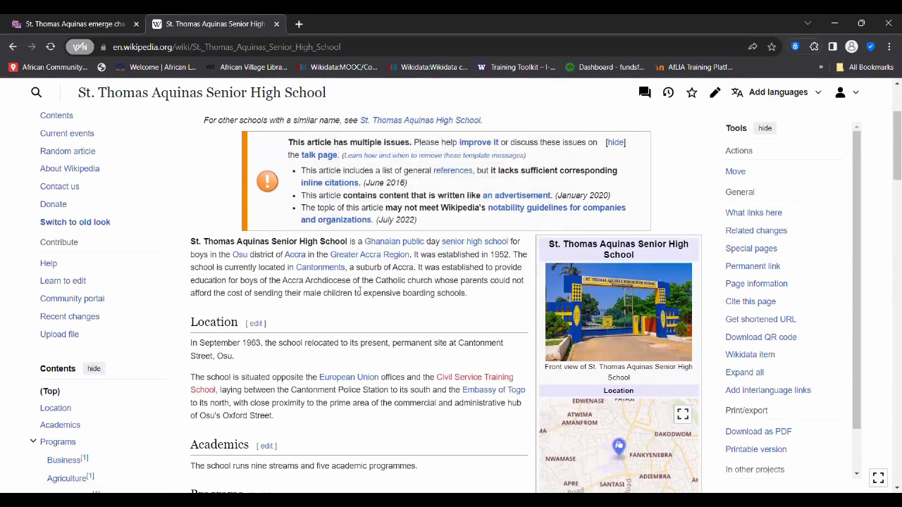
scroll(360, 291, "down", 1)
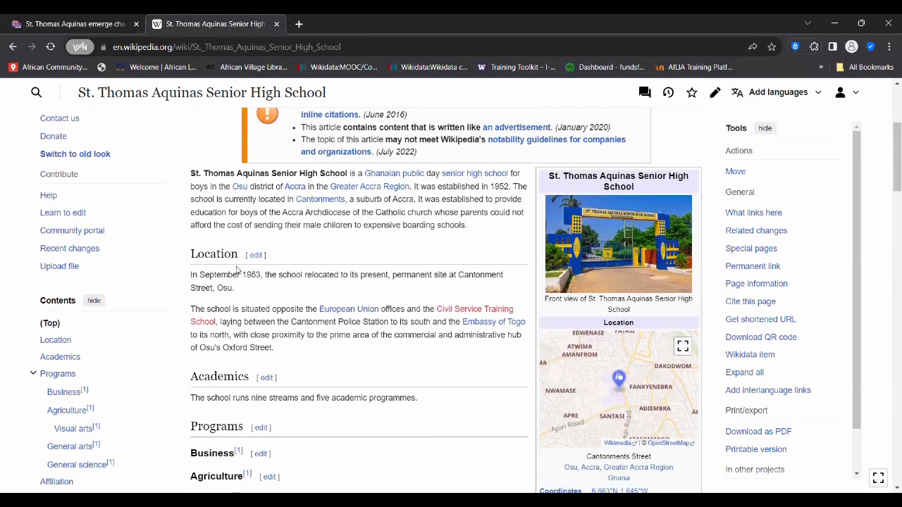
scroll(293, 280, "down", 2)
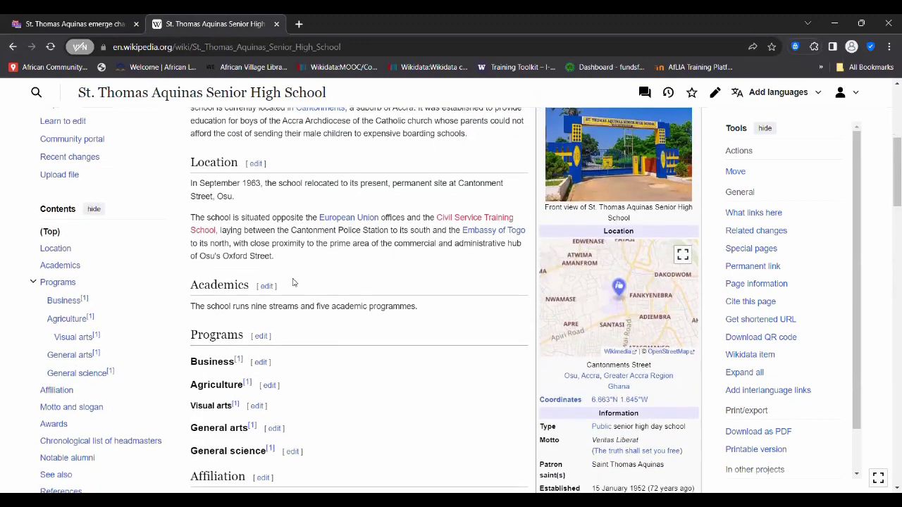
scroll(294, 281, "up", 5)
scroll(293, 282, "down", 8)
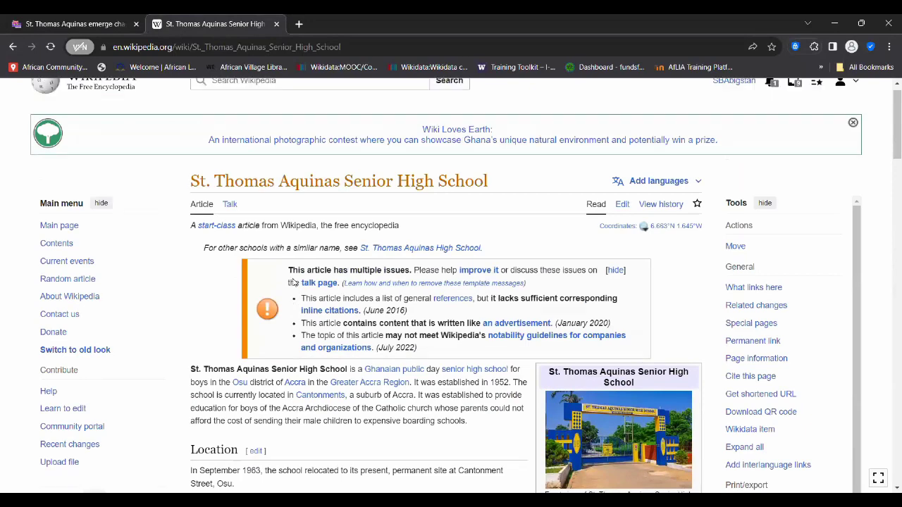
scroll(294, 280, "down", 6)
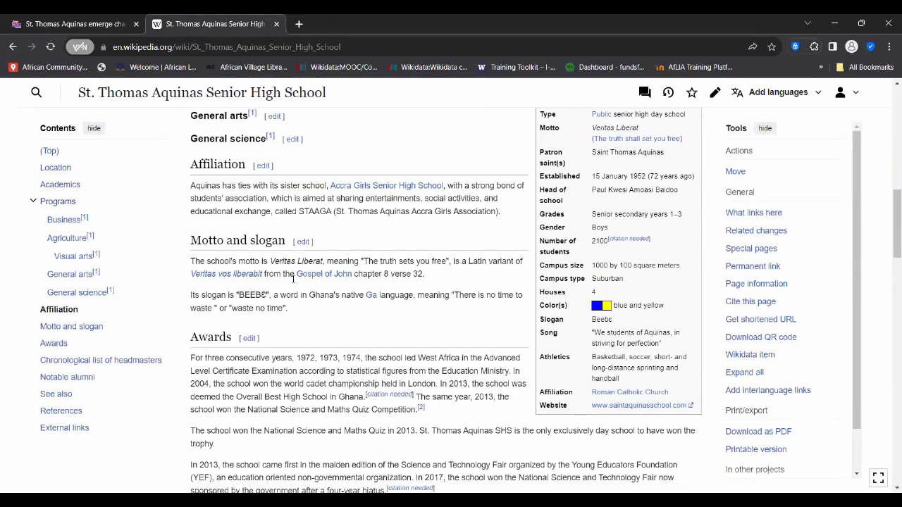
scroll(293, 280, "up", 5)
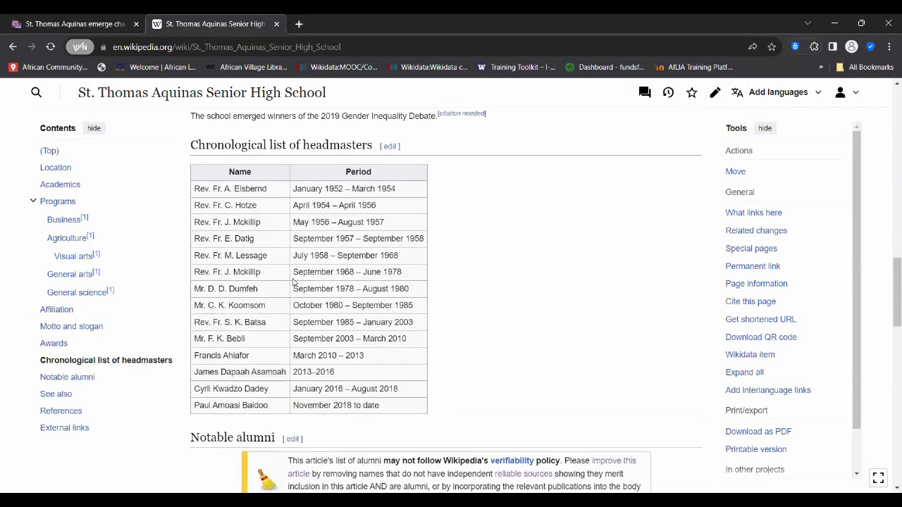
scroll(294, 279, "up", 6)
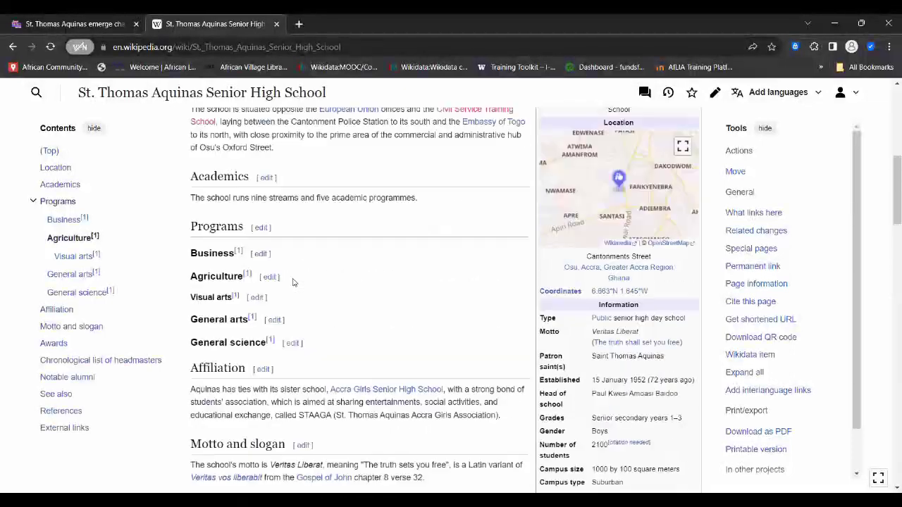
scroll(293, 280, "up", 1)
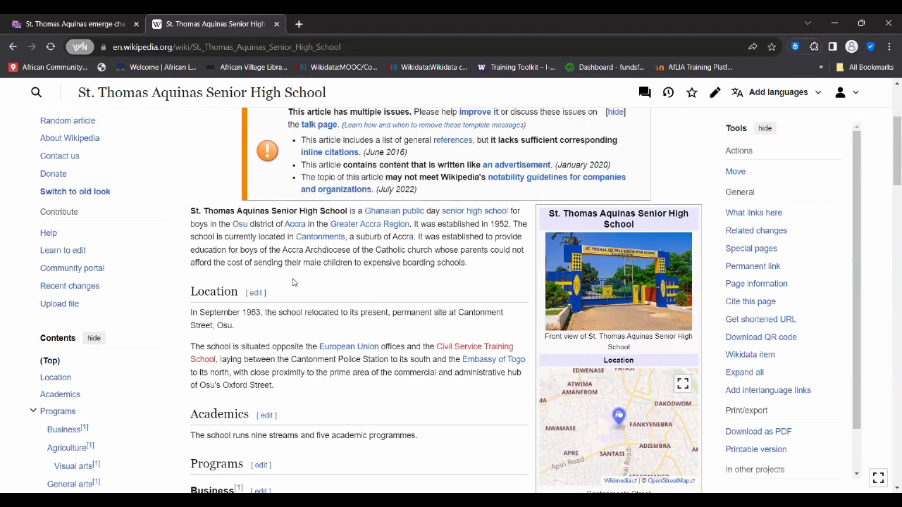
scroll(293, 281, "up", 1)
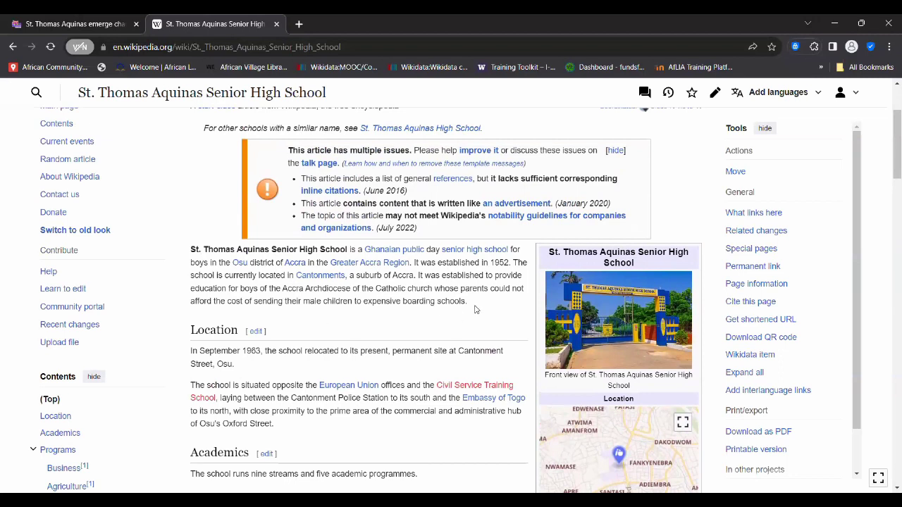
scroll(474, 308, "down", 1)
scroll(474, 309, "up", 1)
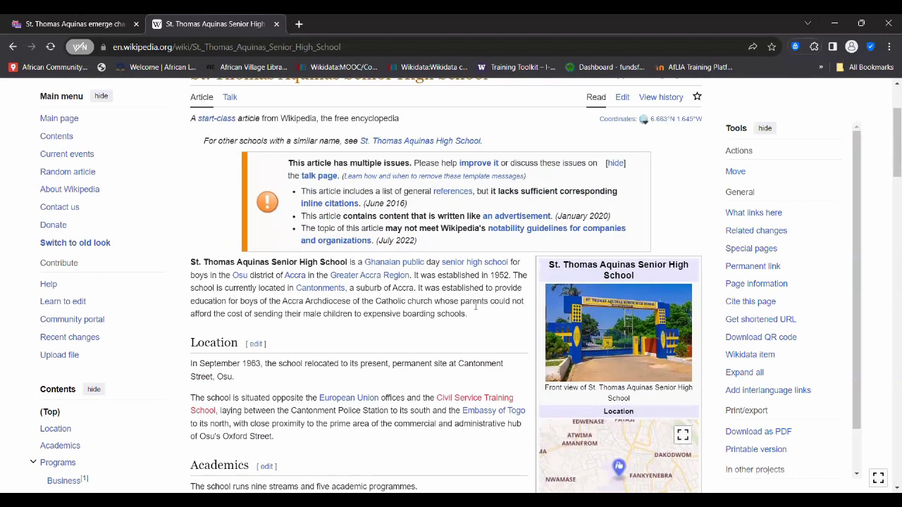
scroll(468, 321, "down", 3)
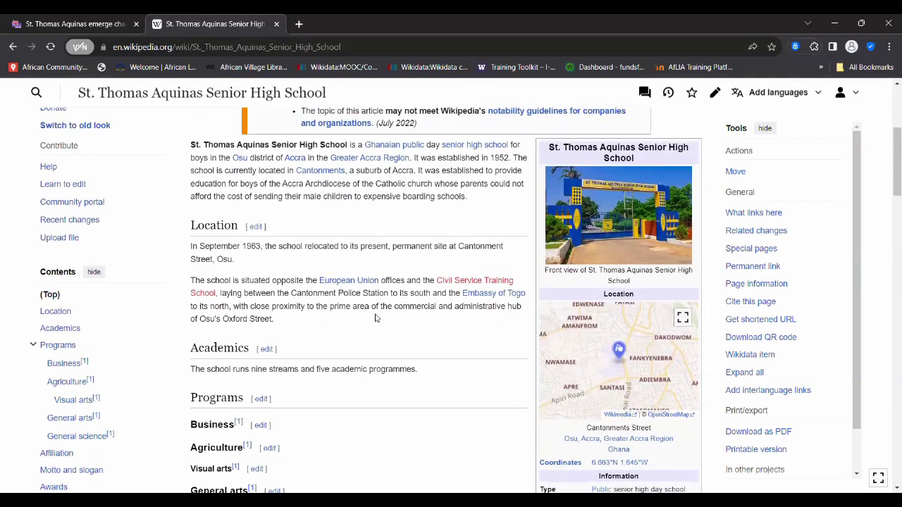
scroll(375, 318, "down", 1)
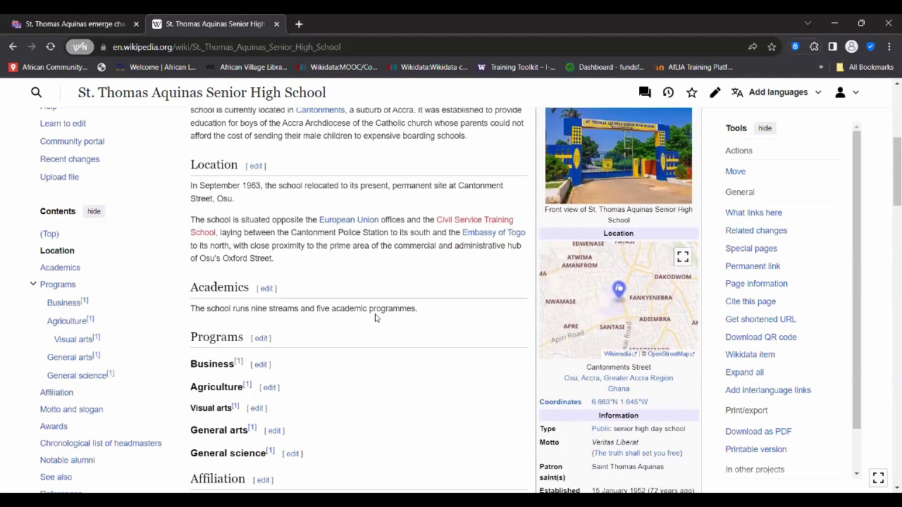
scroll(375, 318, "down", 2)
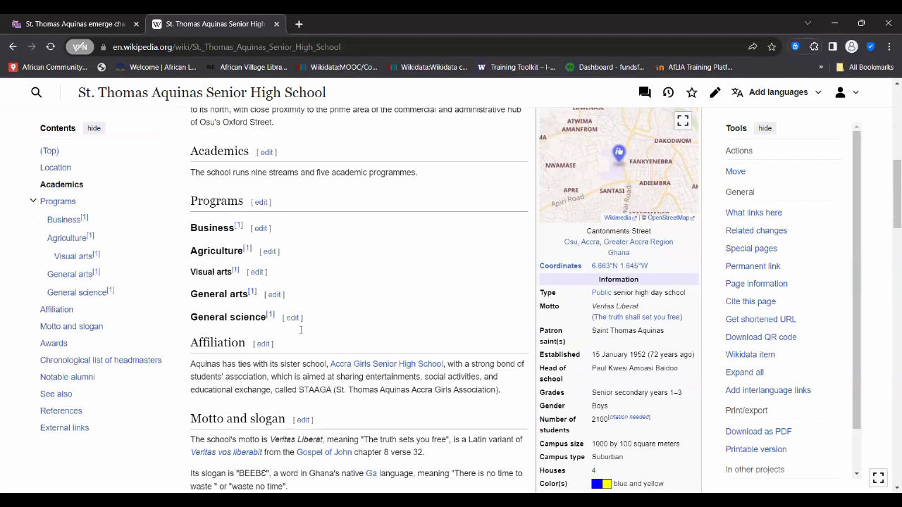
scroll(397, 278, "down", 1)
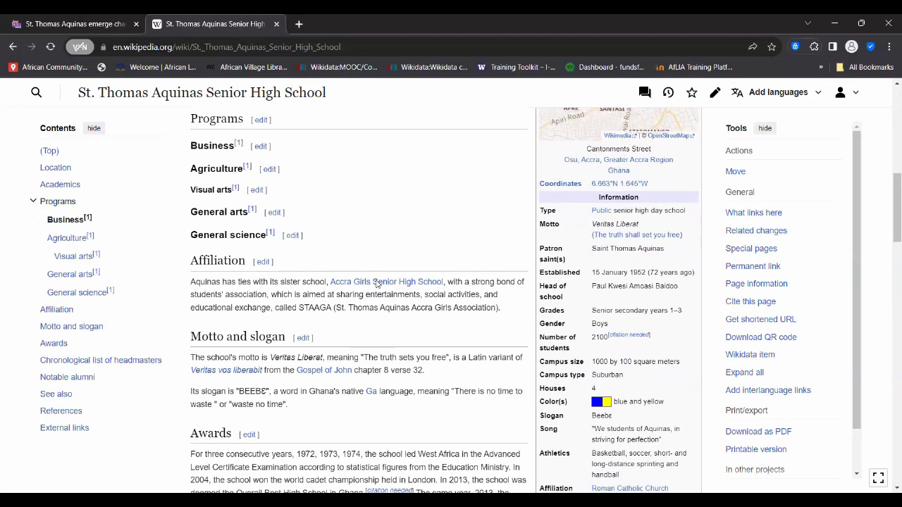
scroll(340, 299, "down", 1)
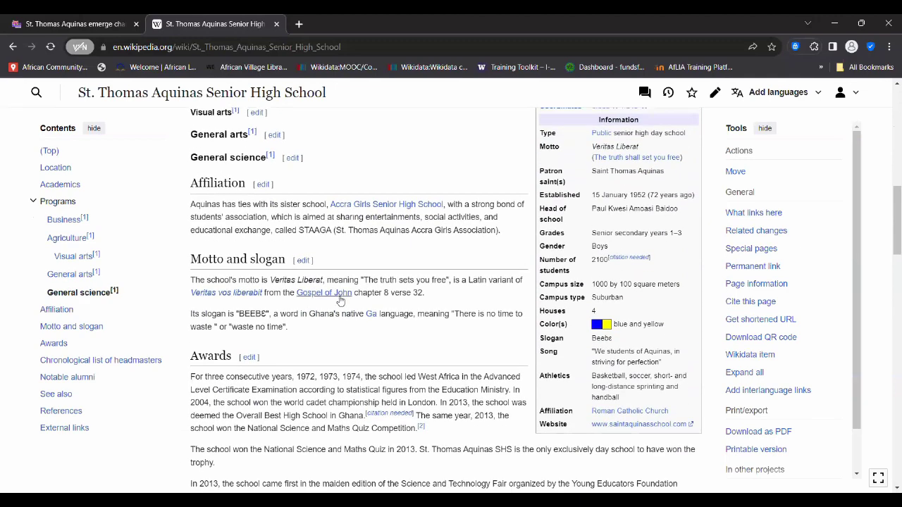
scroll(340, 311, "down", 5)
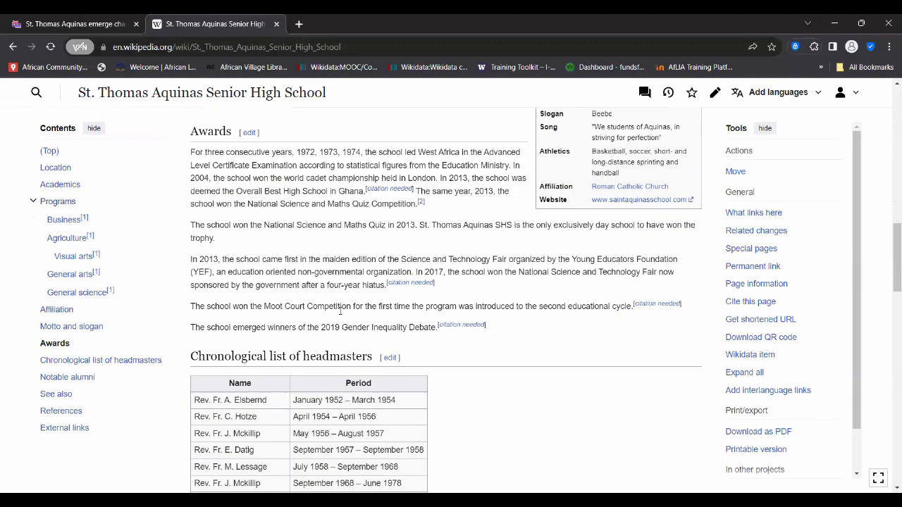
scroll(340, 311, "down", 3)
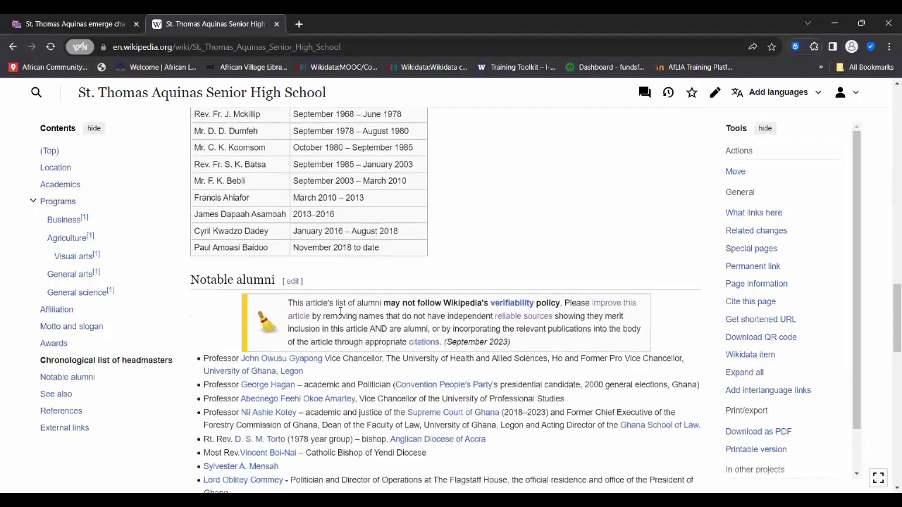
scroll(340, 311, "up", 3)
scroll(340, 311, "up", 1)
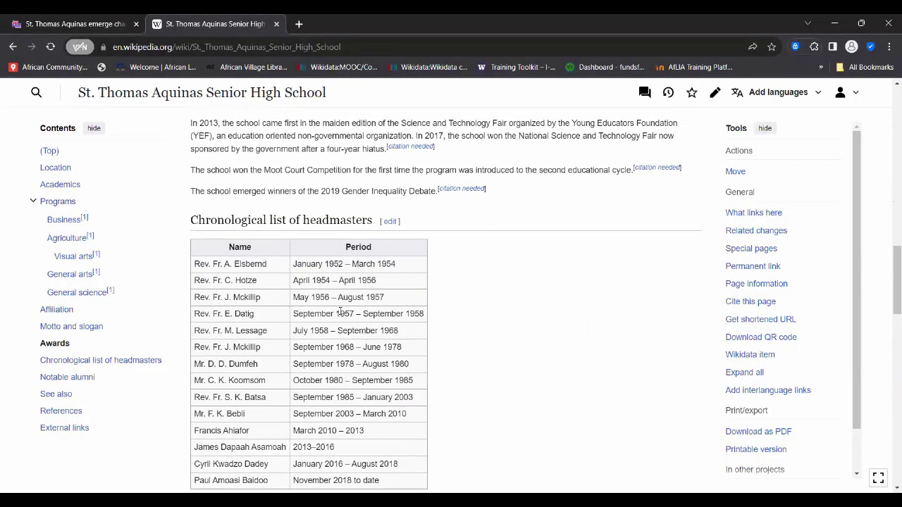
scroll(340, 311, "down", 2)
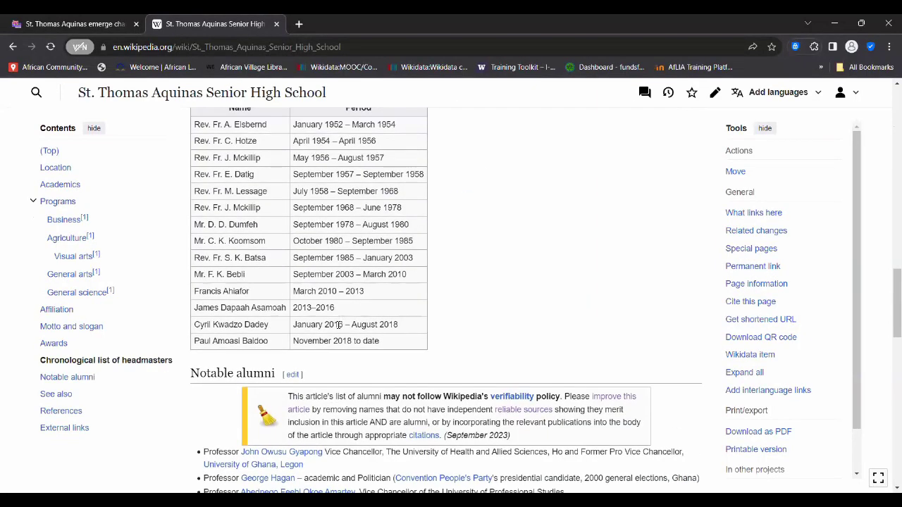
scroll(462, 252, "up", 3)
scroll(462, 252, "up", 1)
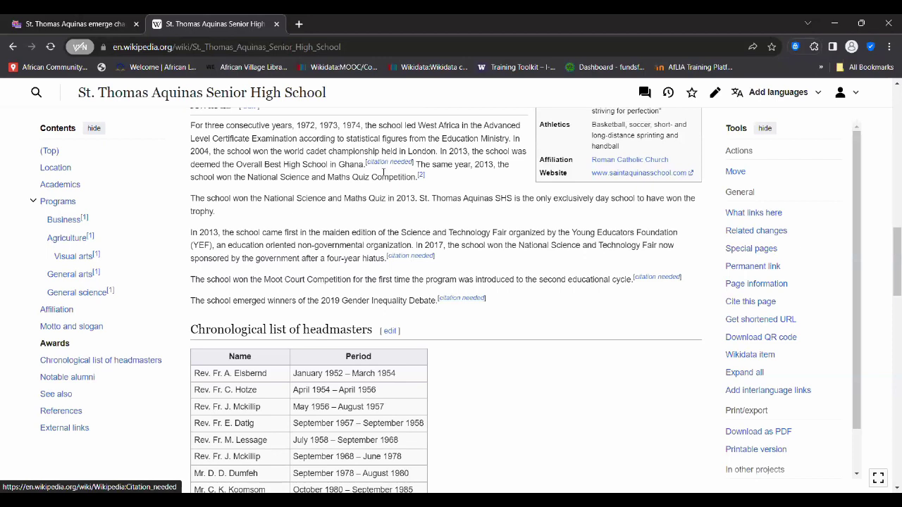
scroll(361, 198, "up", 1)
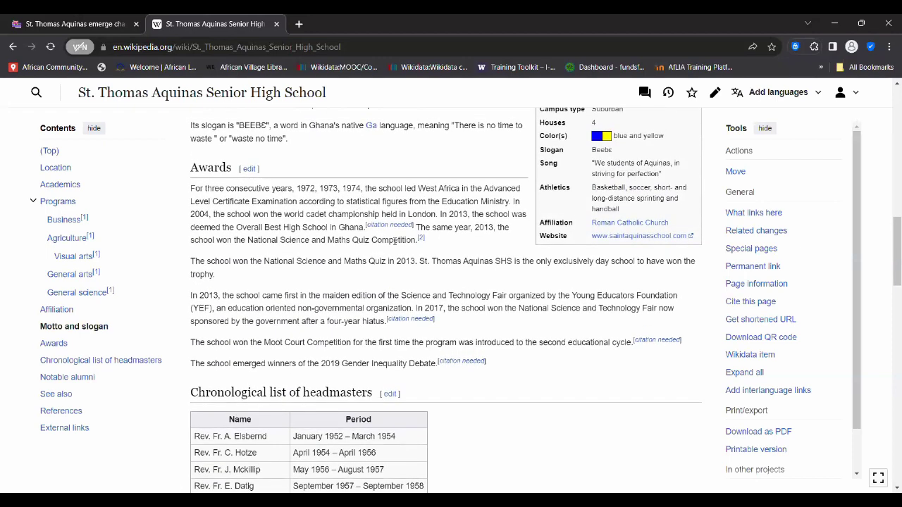
scroll(391, 288, "down", 1)
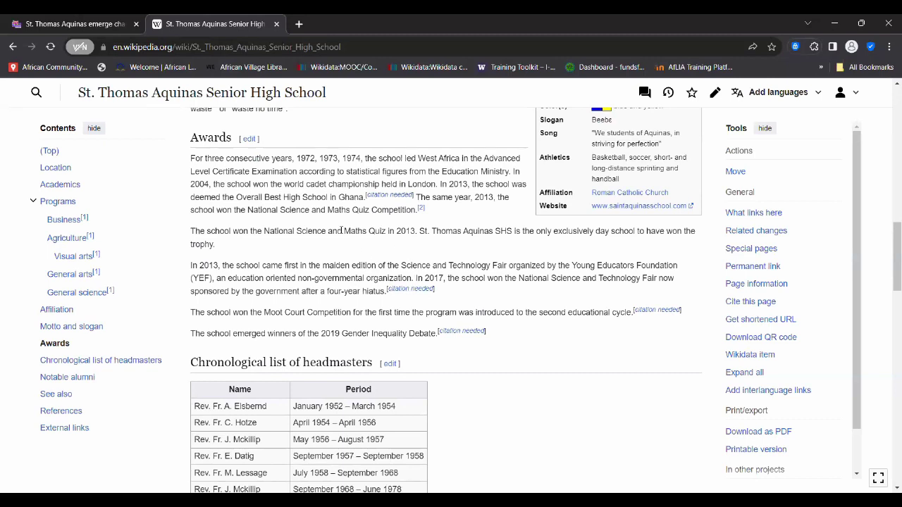
scroll(322, 207, "up", 3)
scroll(322, 207, "up", 1)
scroll(321, 206, "down", 2)
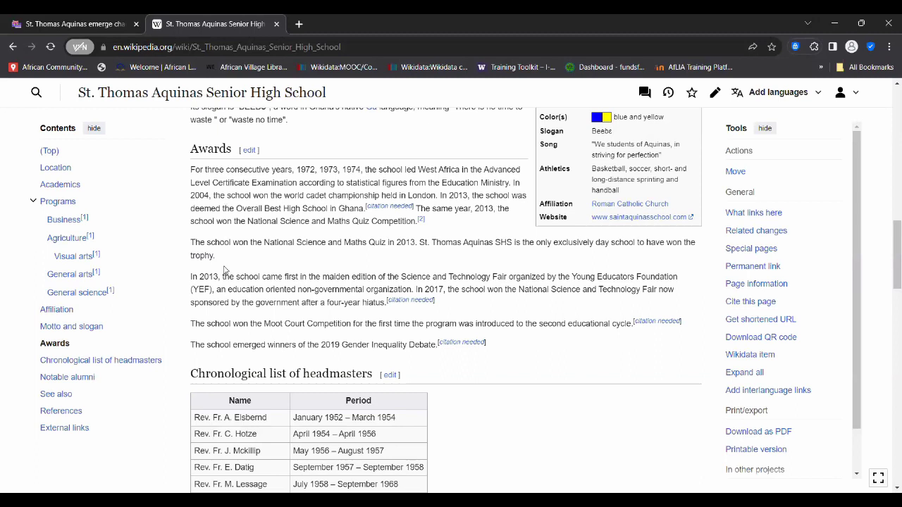
scroll(248, 300, "down", 2)
scroll(247, 299, "up", 3)
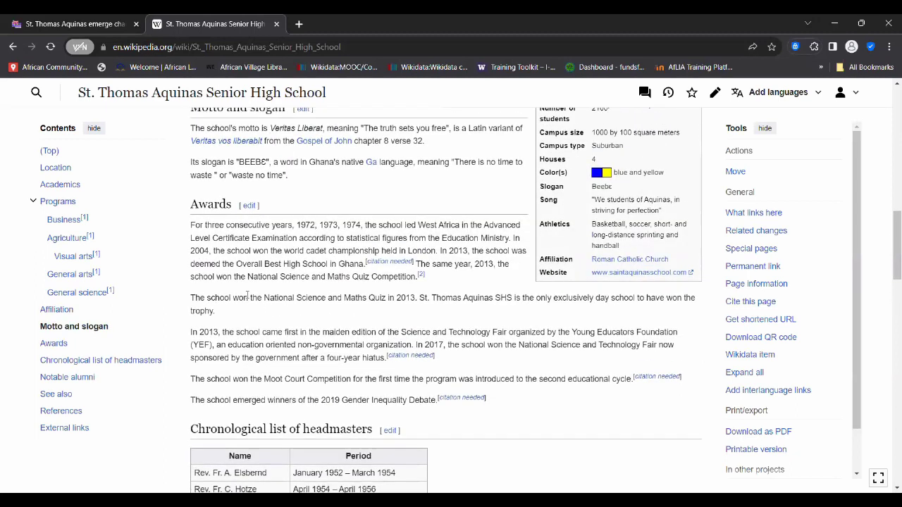
scroll(247, 296, "up", 4)
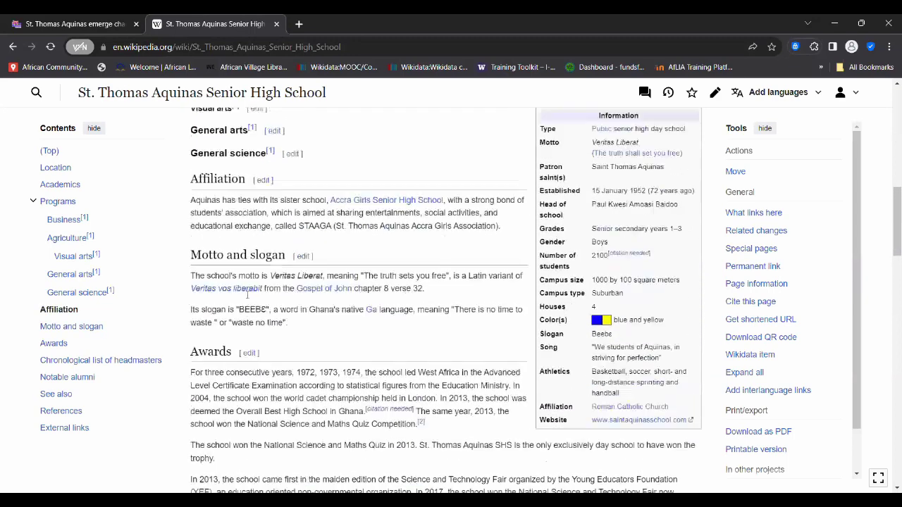
scroll(247, 296, "up", 4)
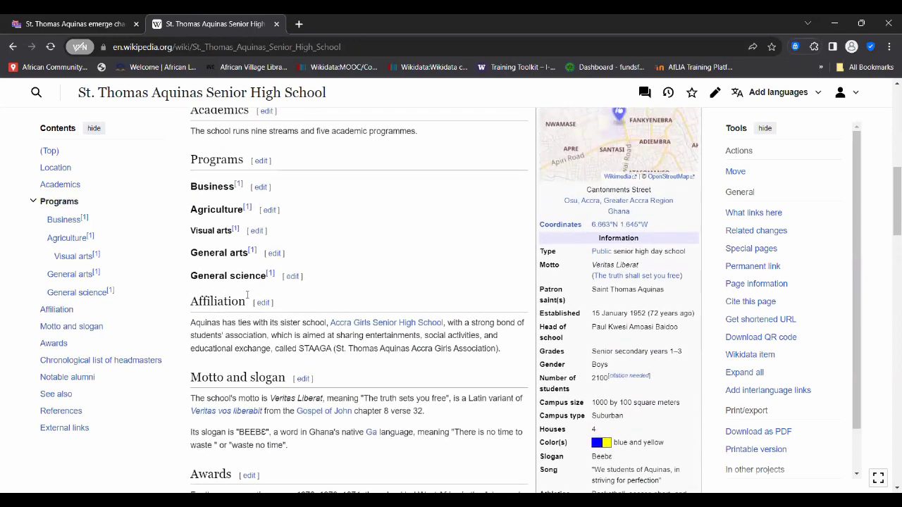
scroll(246, 300, "up", 4)
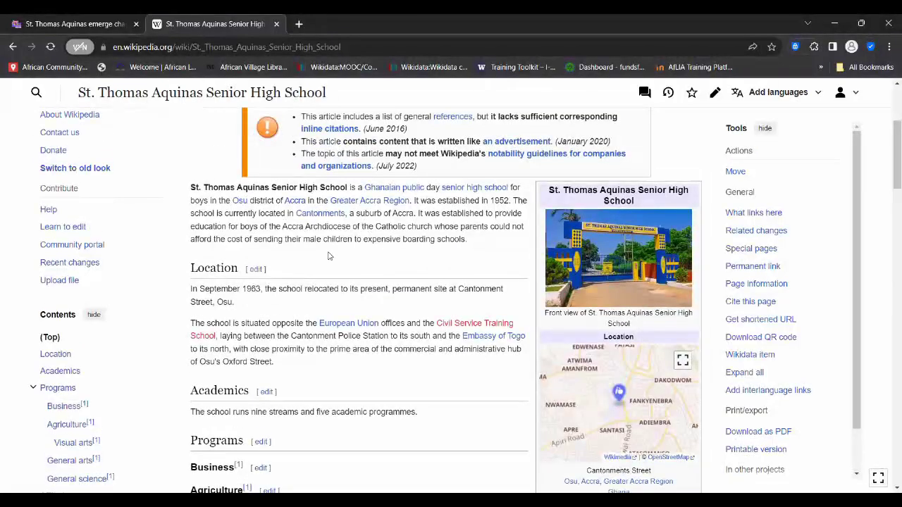
scroll(329, 256, "up", 1)
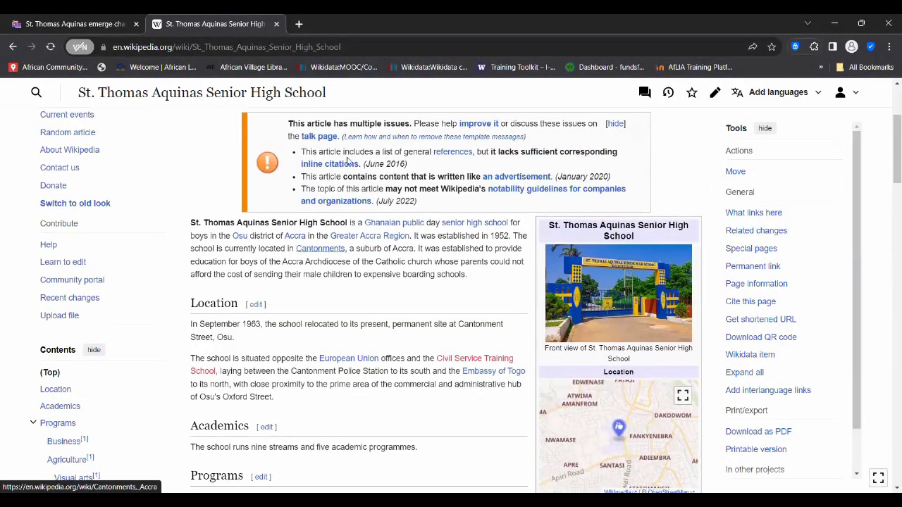
scroll(348, 159, "up", 3)
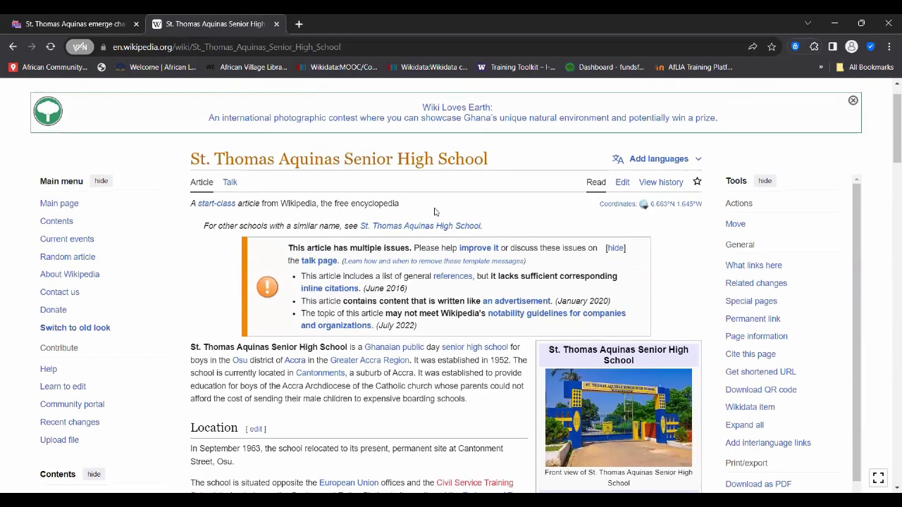
scroll(434, 211, "down", 2)
- Open the article in the visual editor and add an empty line after the Oxford Street sentence
left_click(622, 124)
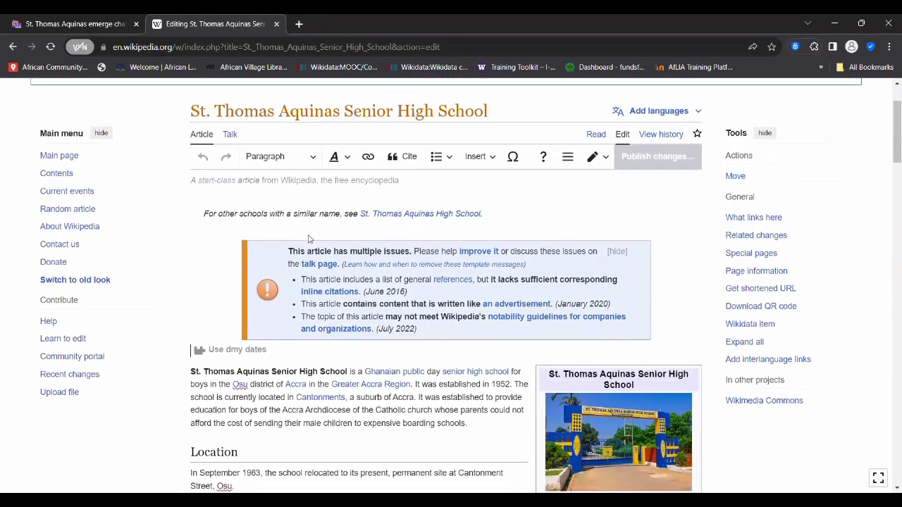
scroll(308, 240, "down", 3)
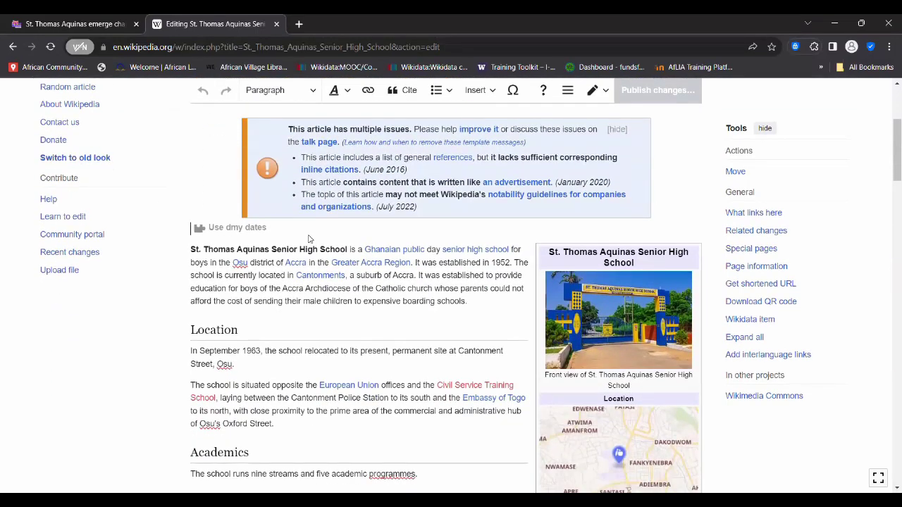
scroll(303, 327, "down", 1)
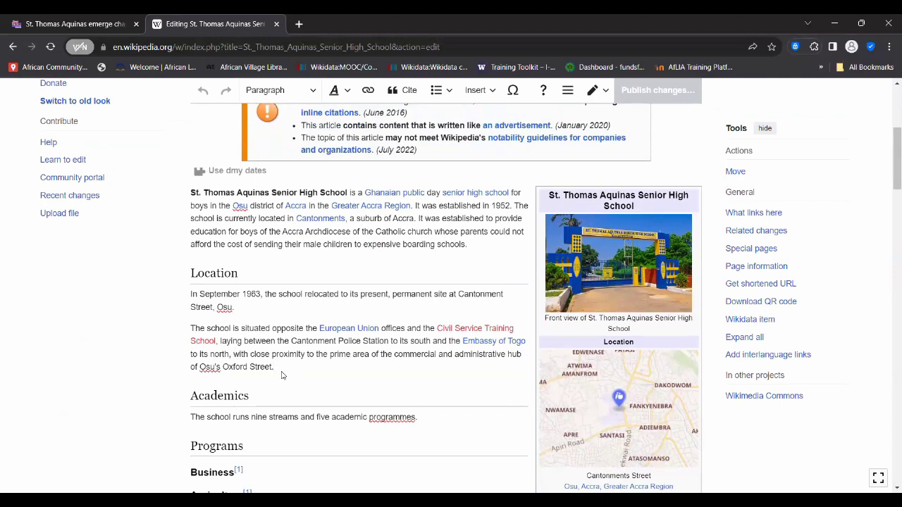
left_click(282, 376)
key("Return")
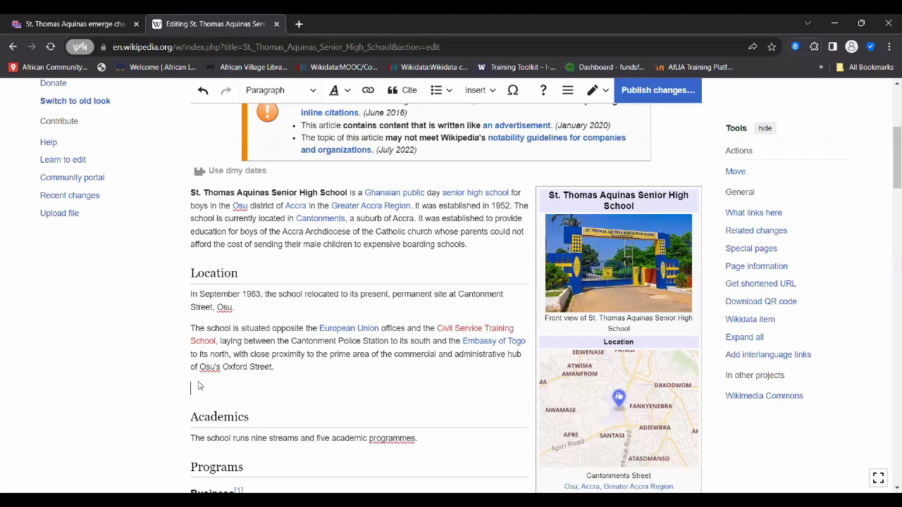
- Open the paragraph format list for the new empty line
scroll(335, 235, "up", 1)
scroll(335, 235, "up", 1)
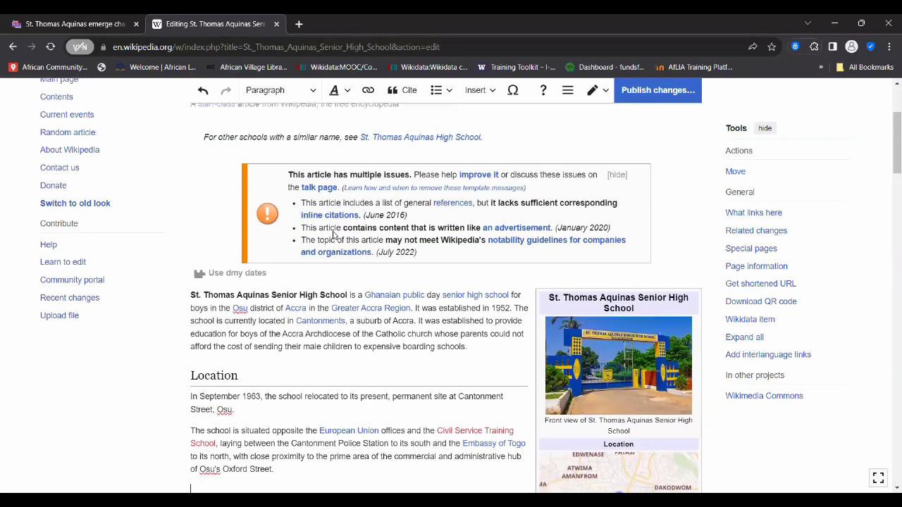
scroll(335, 235, "down", 1)
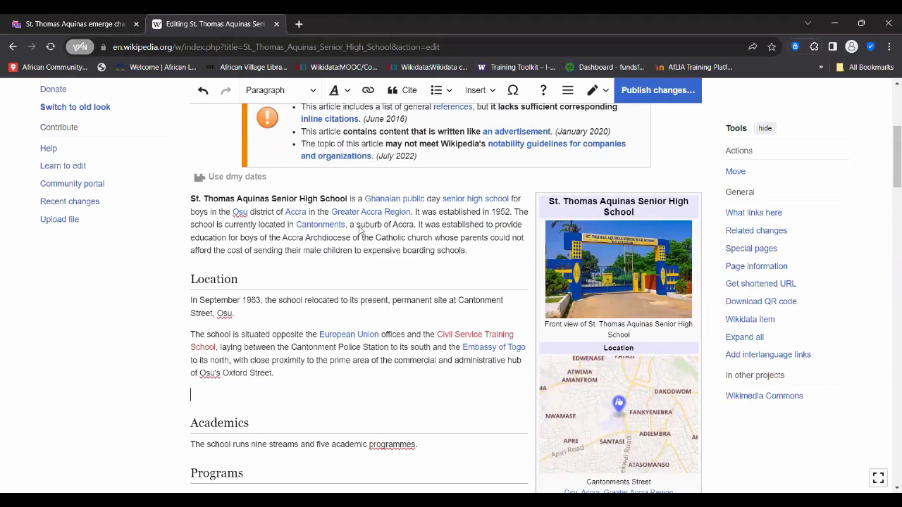
scroll(364, 225, "up", 2)
scroll(363, 225, "up", 1)
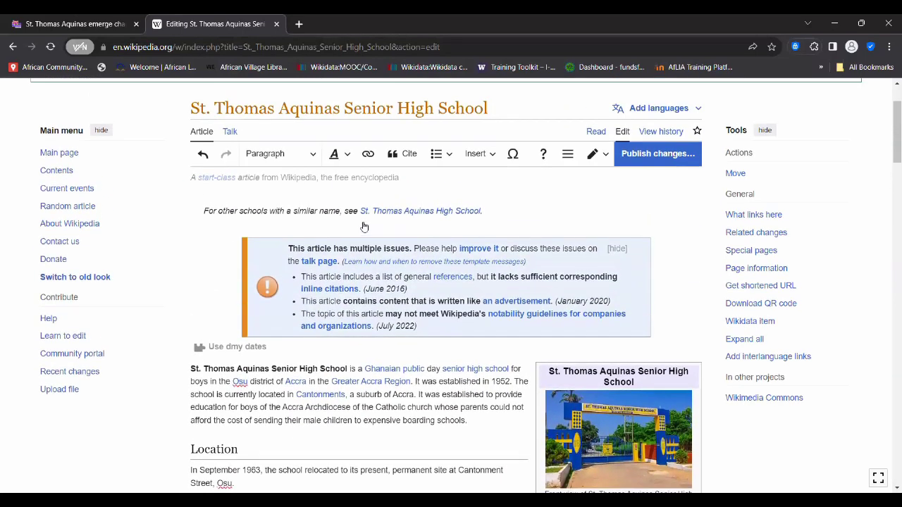
left_click(313, 163)
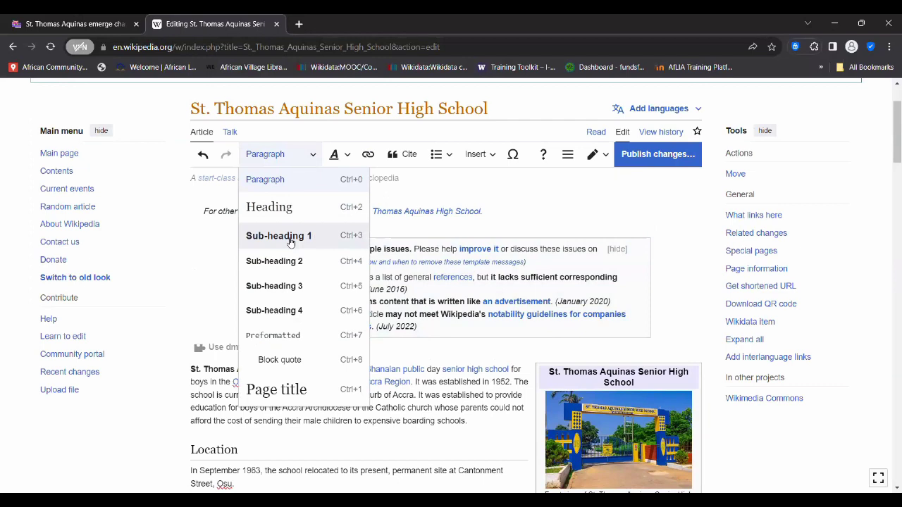
- Close the format list and place the cursor on the empty line after Location
left_click(214, 407)
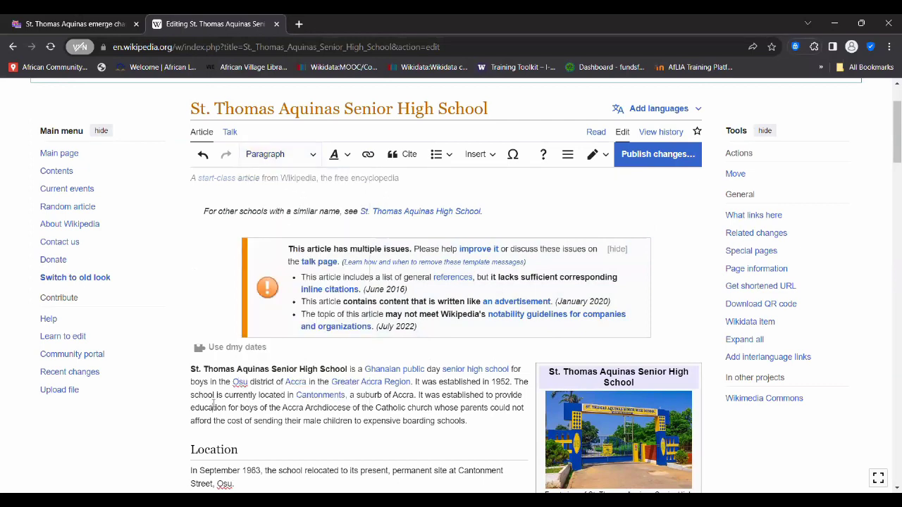
scroll(213, 407, "down", 3)
scroll(212, 386, "down", 1)
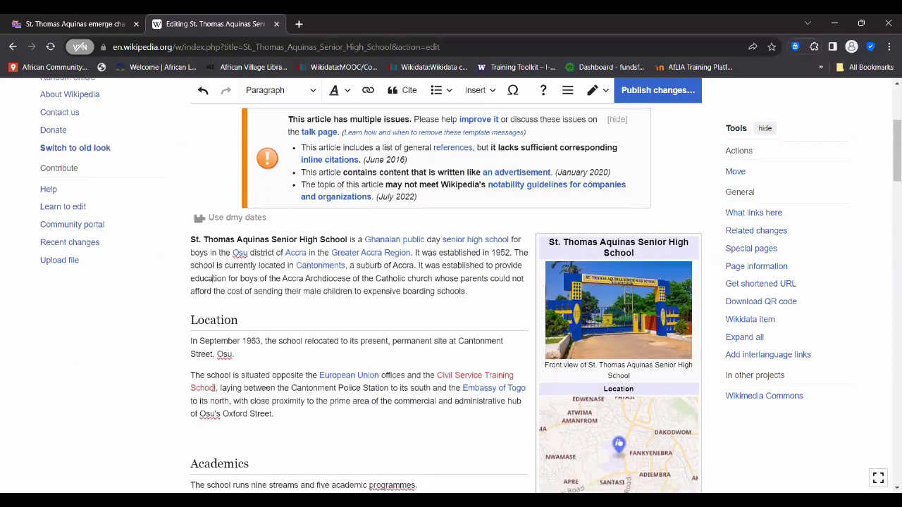
left_click_drag(238, 285, 198, 284)
left_click(239, 284)
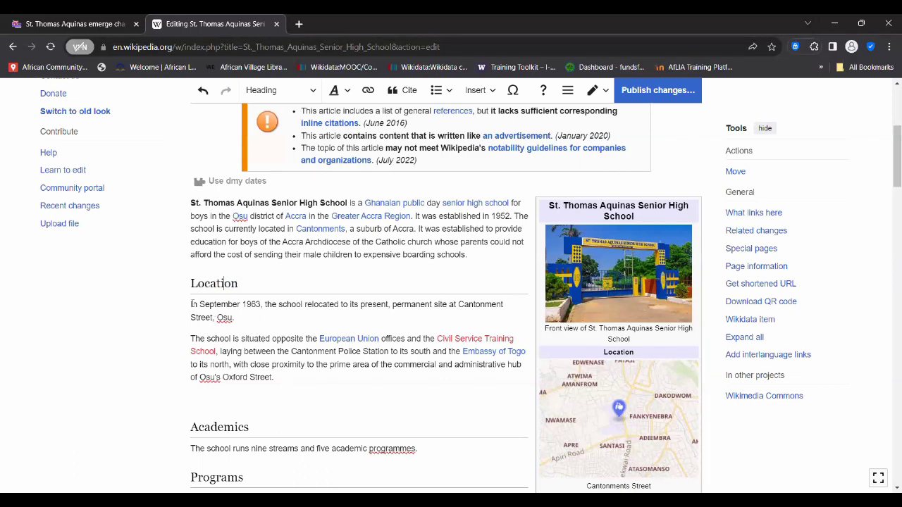
scroll(238, 352, "down", 2)
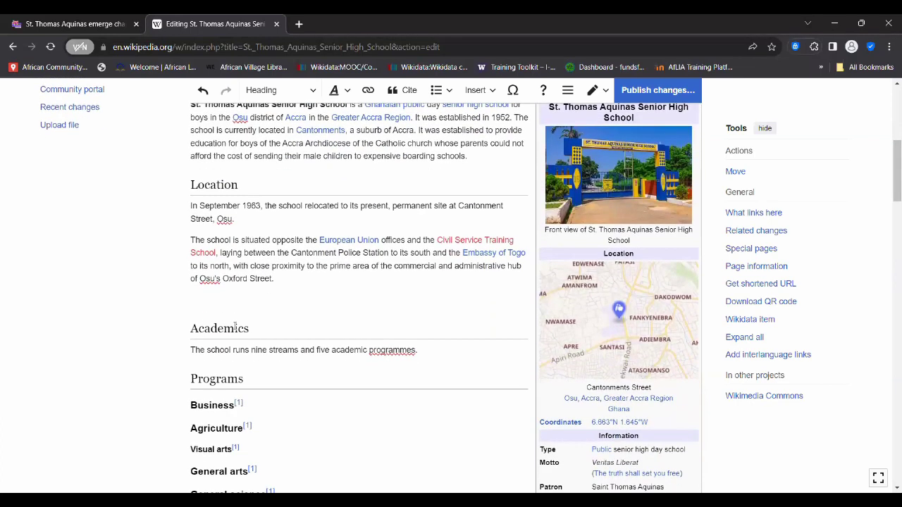
left_click(235, 328)
scroll(235, 356, "down", 2)
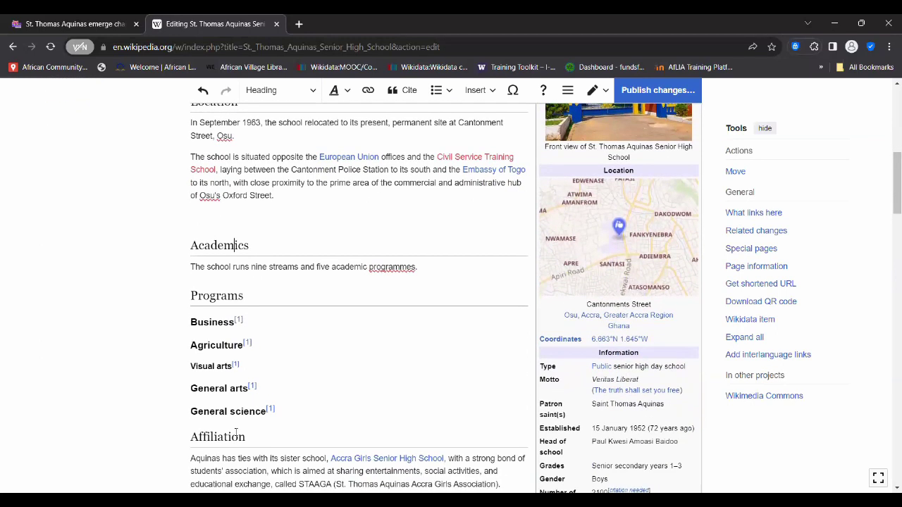
scroll(273, 364, "down", 3)
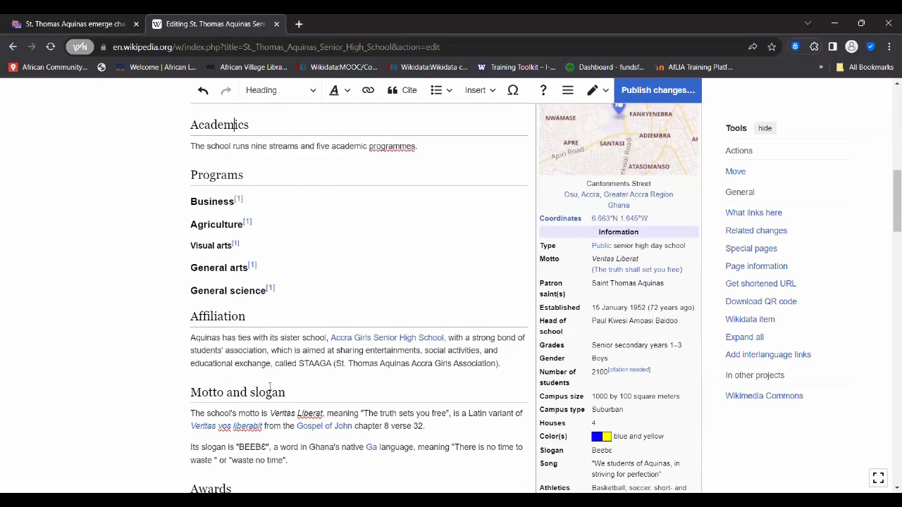
scroll(252, 459, "down", 3)
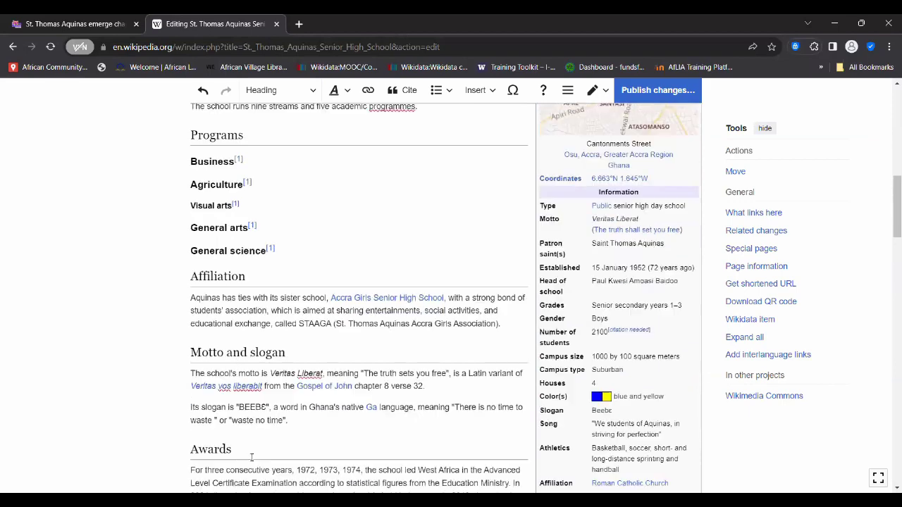
scroll(240, 377, "up", 8)
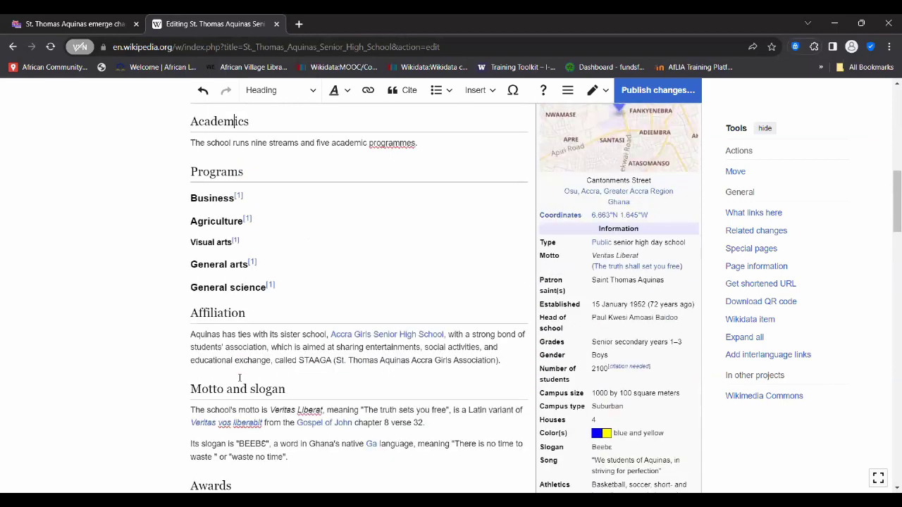
scroll(240, 378, "up", 5)
scroll(239, 380, "down", 3)
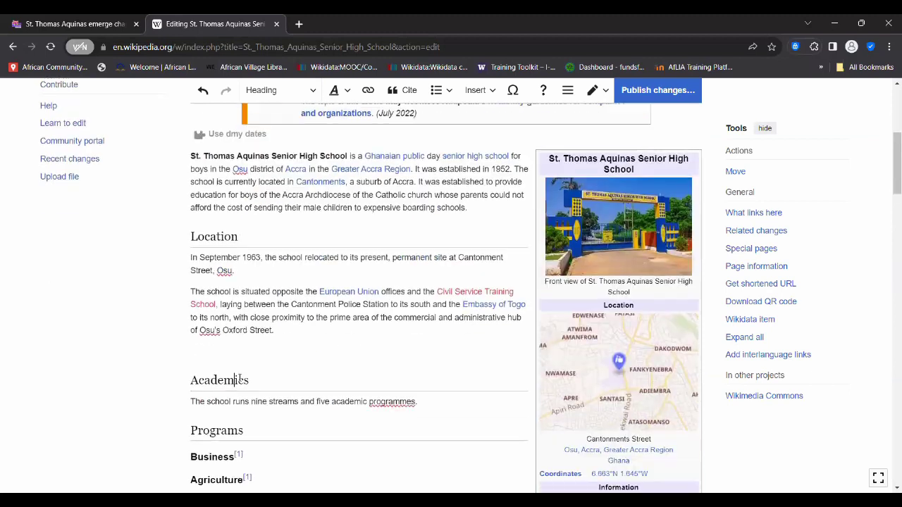
left_click(197, 354)
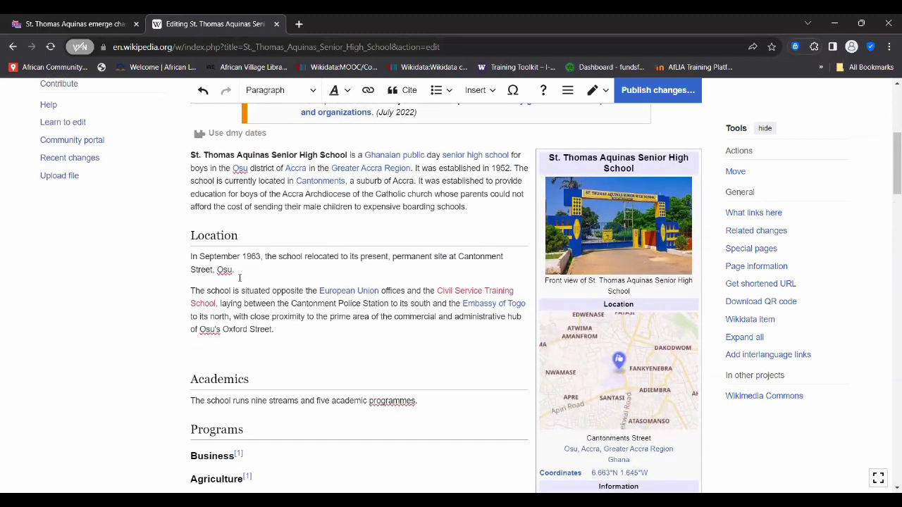
scroll(294, 168, "up", 1)
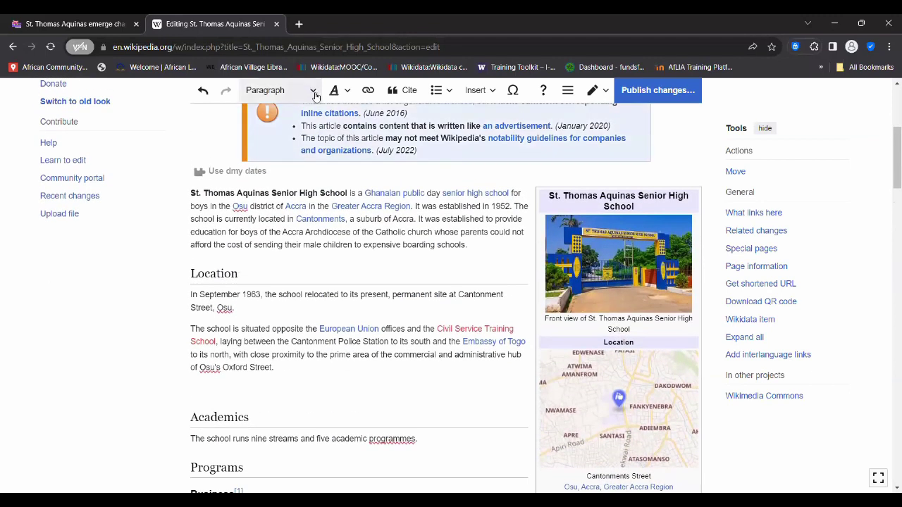
- Format the empty line as a section Heading titled 'History'
left_click(314, 93)
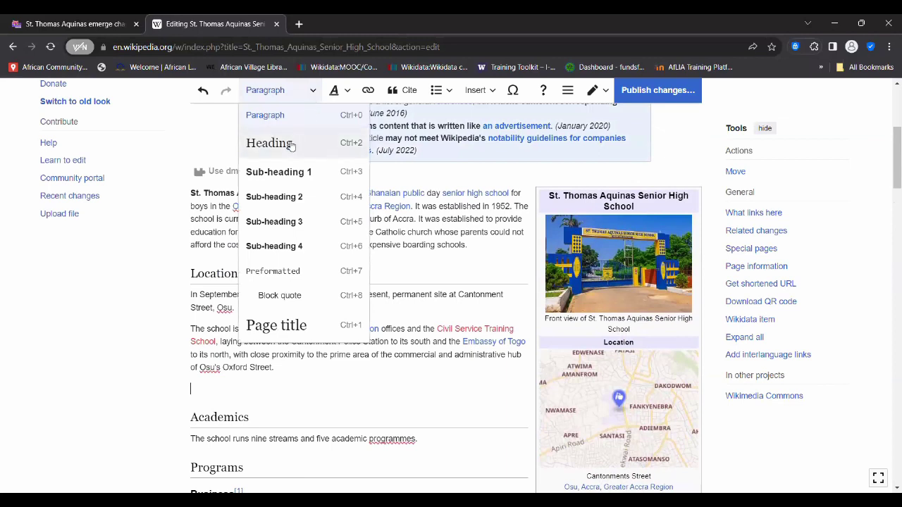
left_click(288, 177)
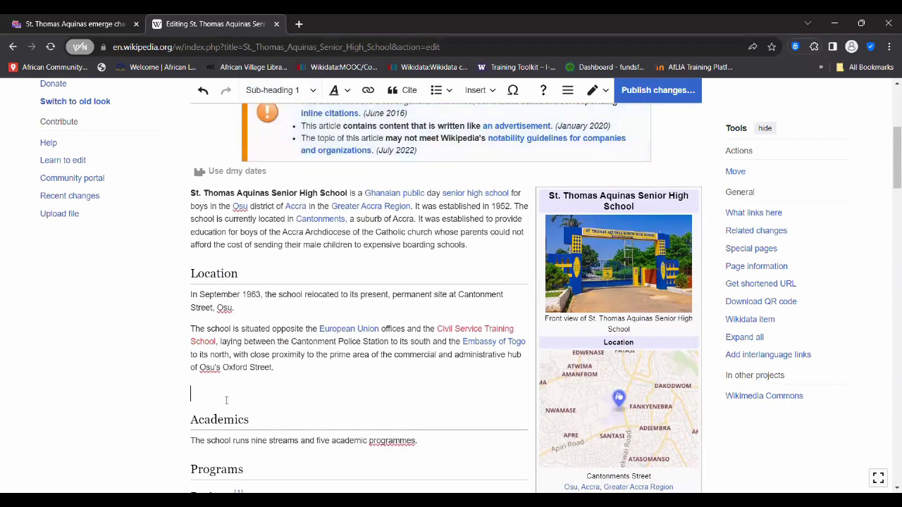
type("His")
key("BackSpace")
key("BackSpace")
key("BackSpace")
left_click(297, 94)
left_click(288, 145)
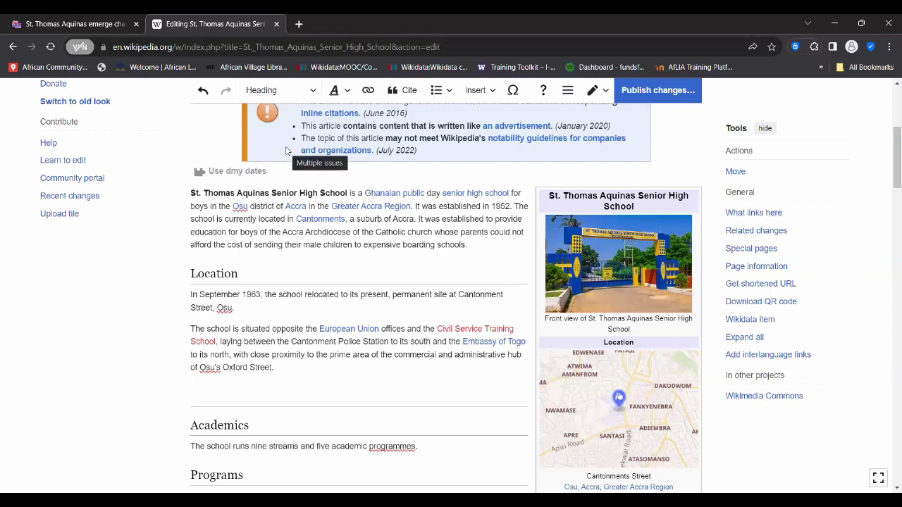
type("History")
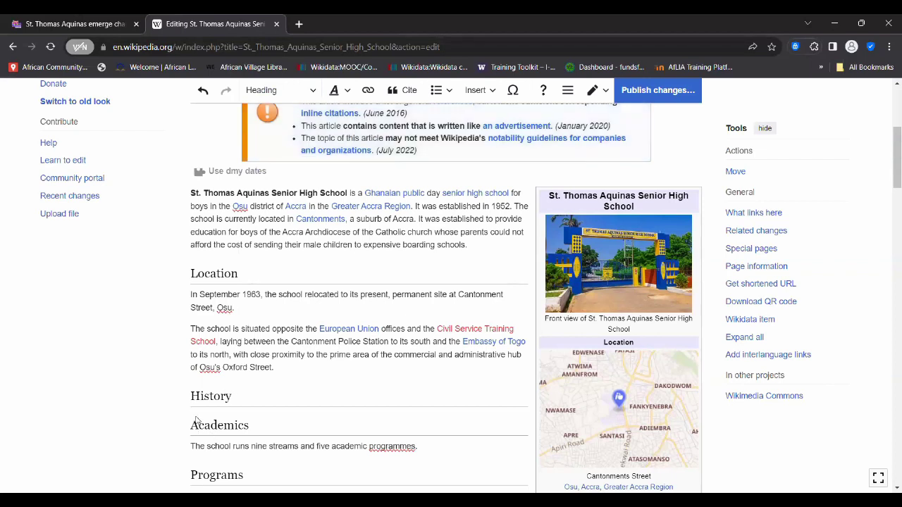
- Type a line of placeholder letters under History and select it
key("Return")
key("Return")
key("Up")
key("Up")
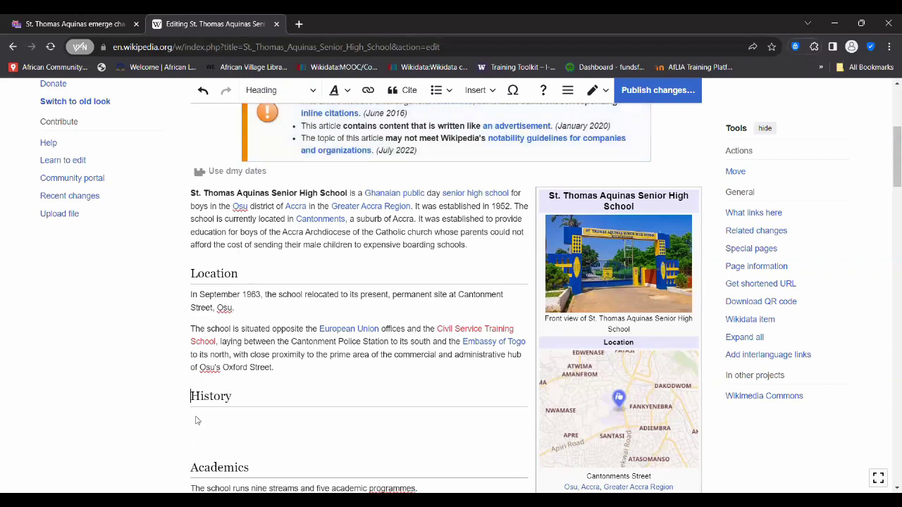
scroll(221, 421, "down", 1)
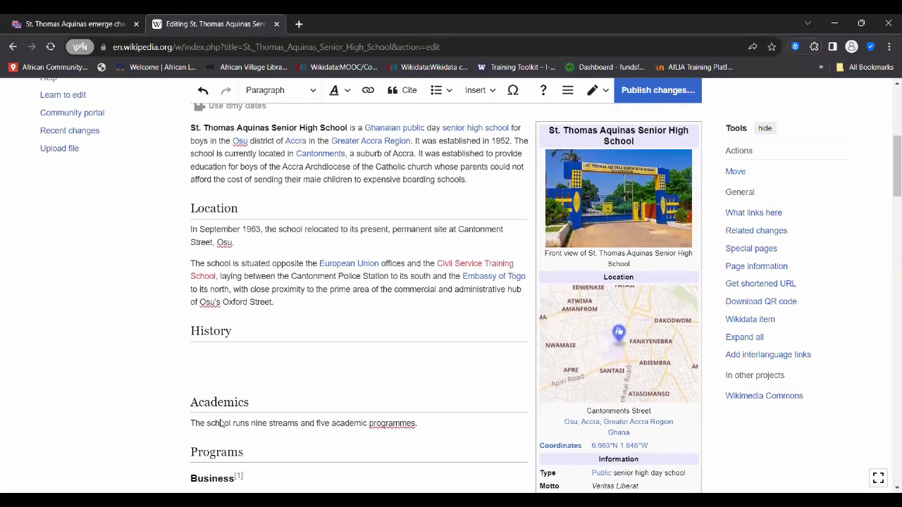
type("sjdfdlkjsdhf:KSJNXECWHF")
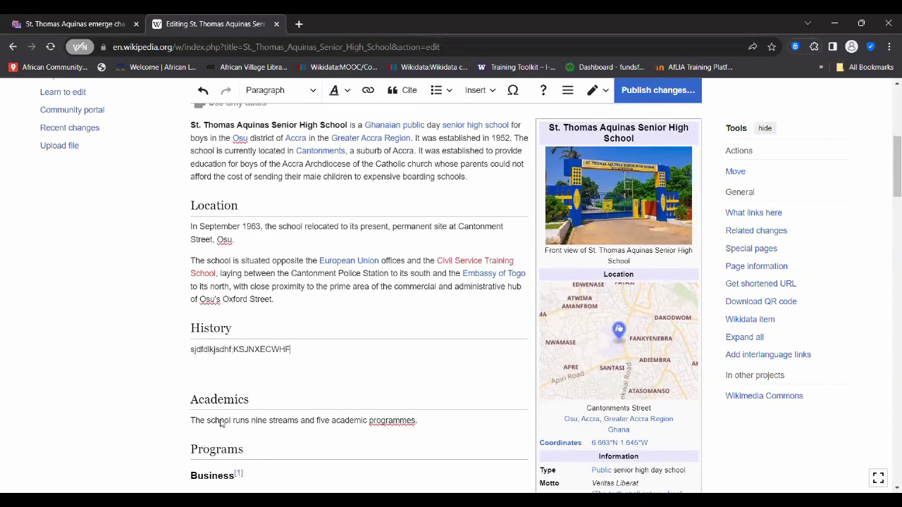
type(" xknchfMX ERNEWXM")
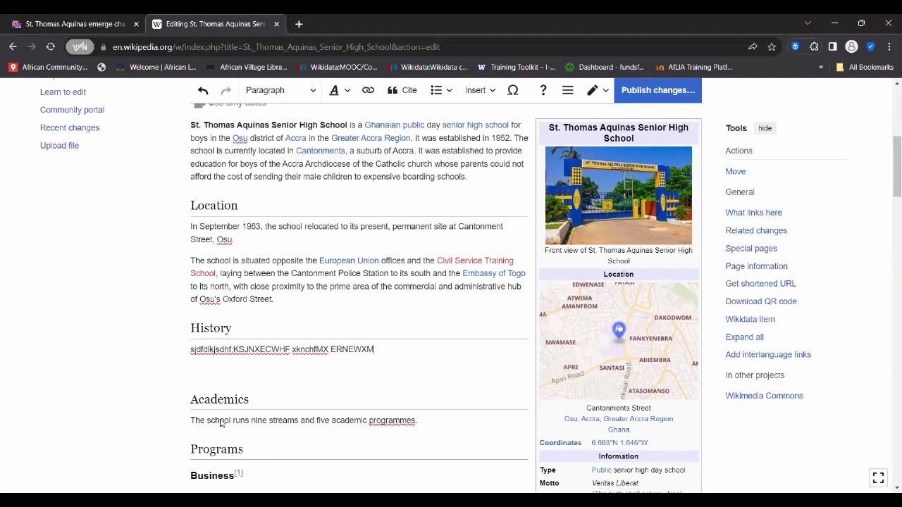
type("JGCEWDHFSFJF JFHFASDkhfbbhfdvhfbw")
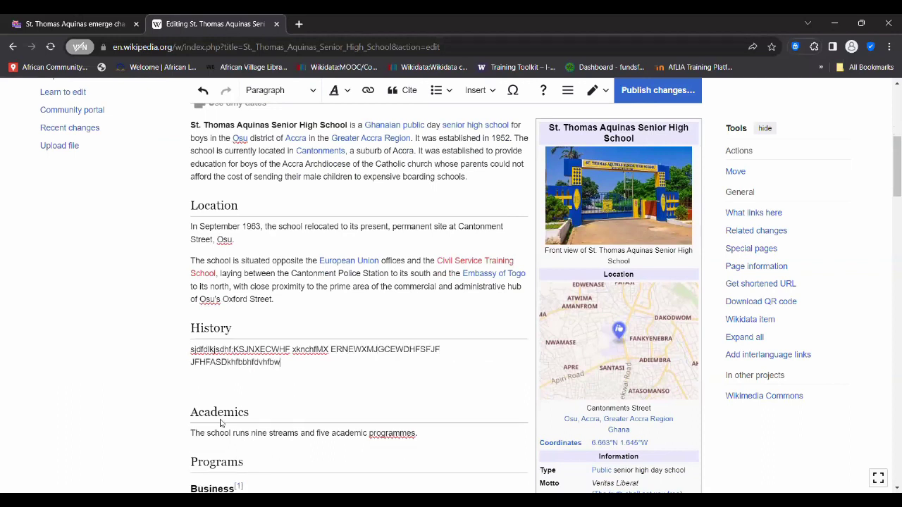
type(" fsfjahehfxexhfje")
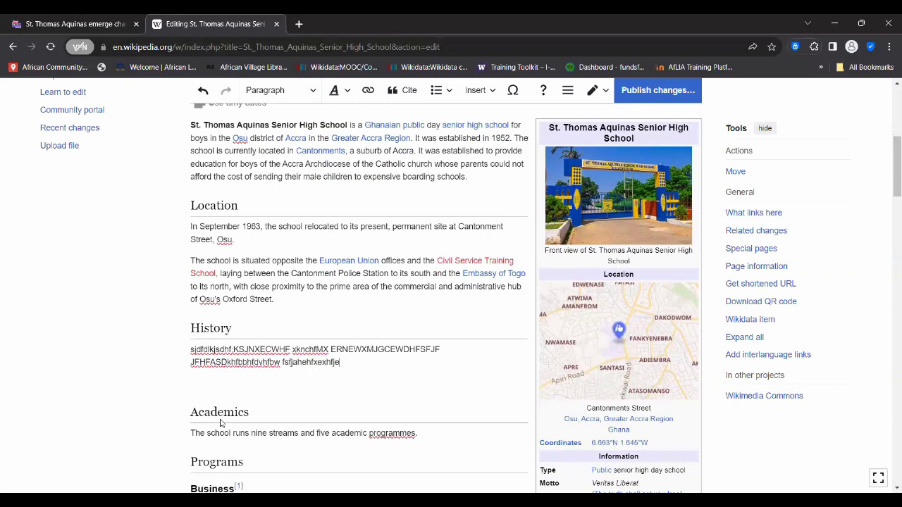
left_click_drag(341, 365, 187, 358)
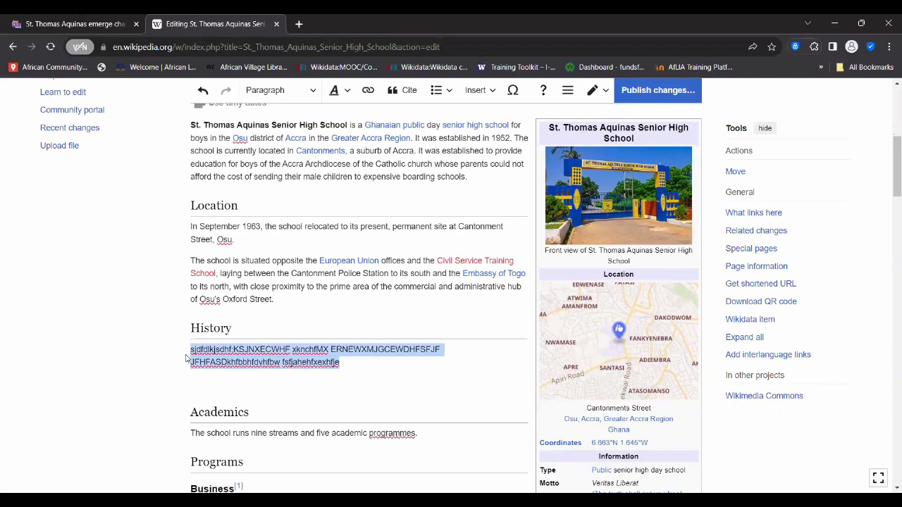
- Replace the filler with 'The School was established in 1935…first secondary missionary school…Roman Catholic Church in Ghana.'
type("The sai")
key("BackSpace")
key("BackSpace")
key("BackSpace")
type("S")
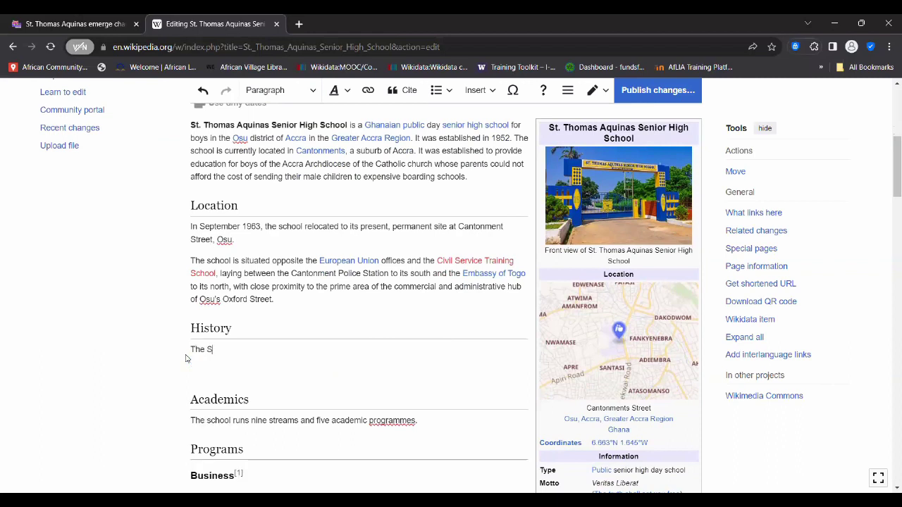
type("chool was es")
key("BackSpace")
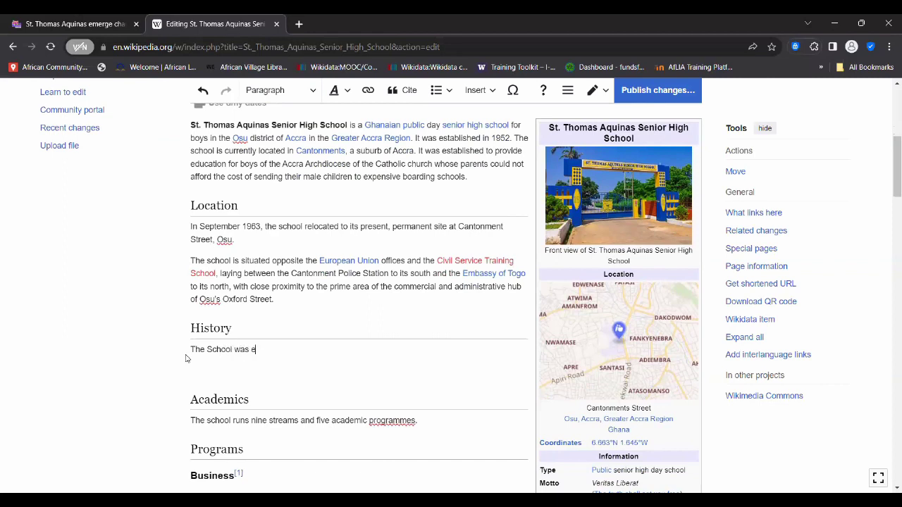
type("stabliedh")
key("BackSpace")
key("BackSpace")
key("BackSpace")
key("BackSpace")
type("ished in 199")
key("BackSpace")
type("52")
key("BackSpace")
key("BackSpace")
type("35. This was the first")
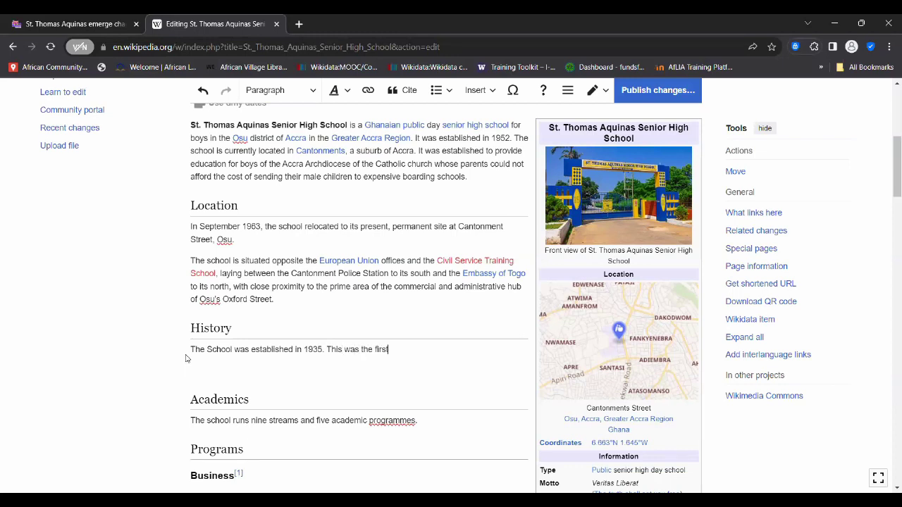
type(" second")
type("ary ")
type("missiona")
type("ry ")
type(" schoo")
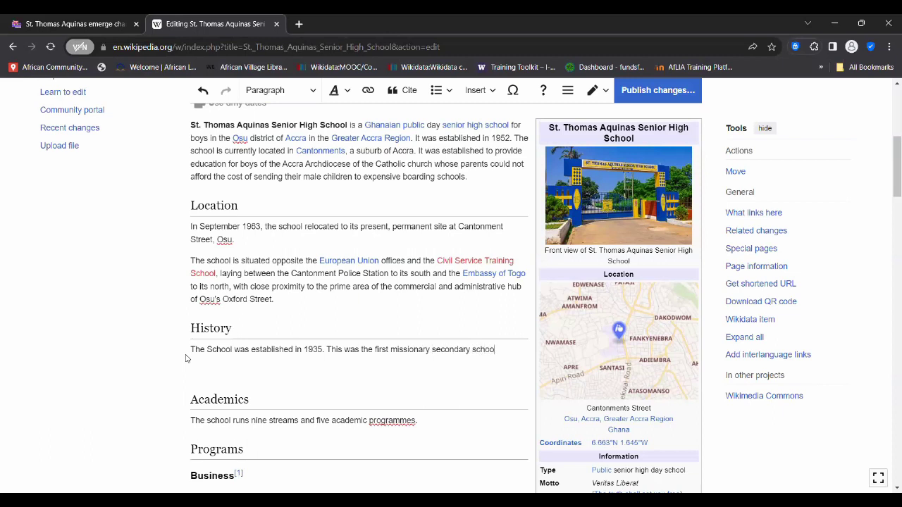
type("l built by ")
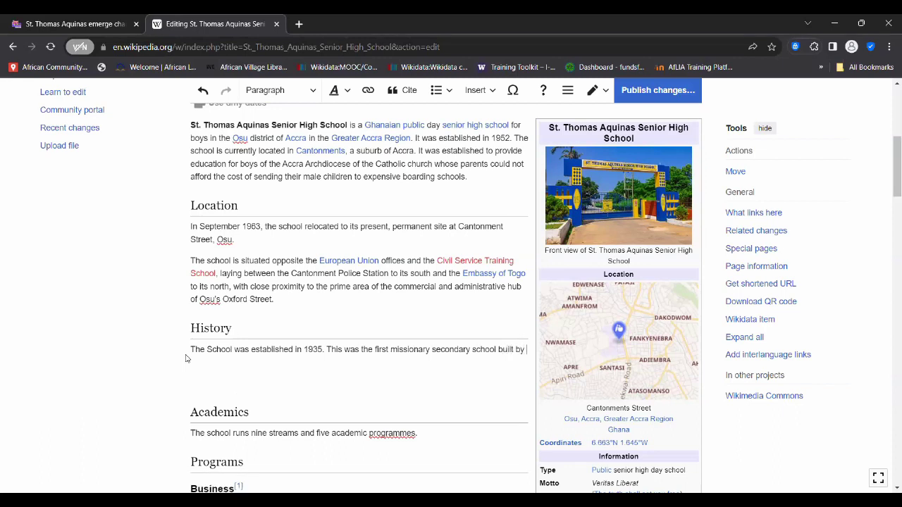
type("the Roman Catholic")
type("Church in Ghana.")
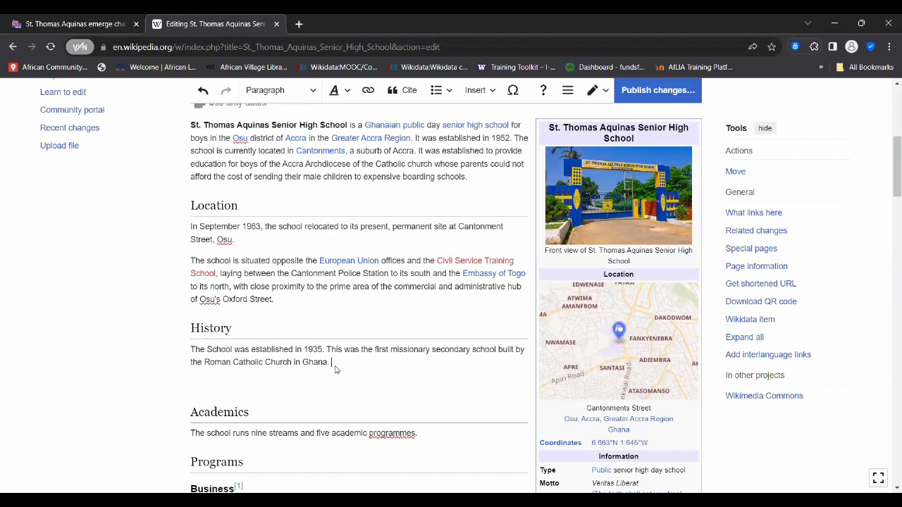
scroll(363, 343, "up", 1)
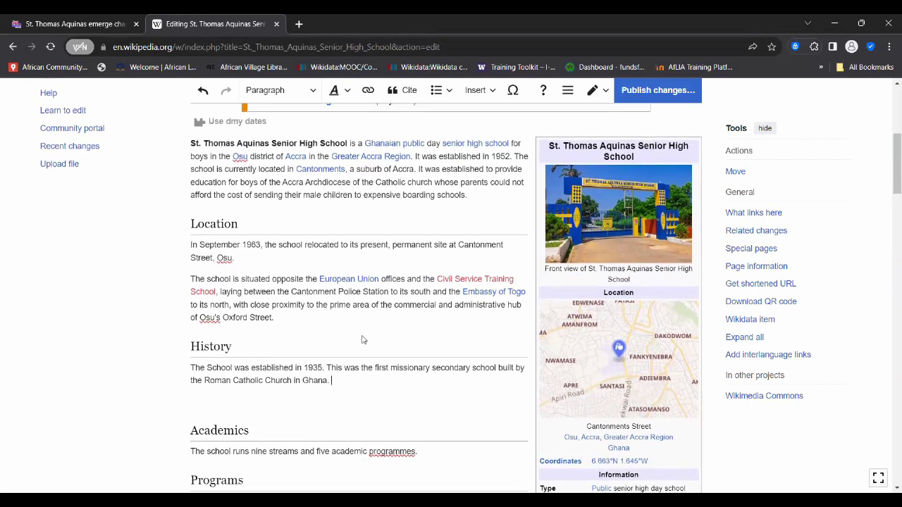
scroll(362, 340, "down", 1)
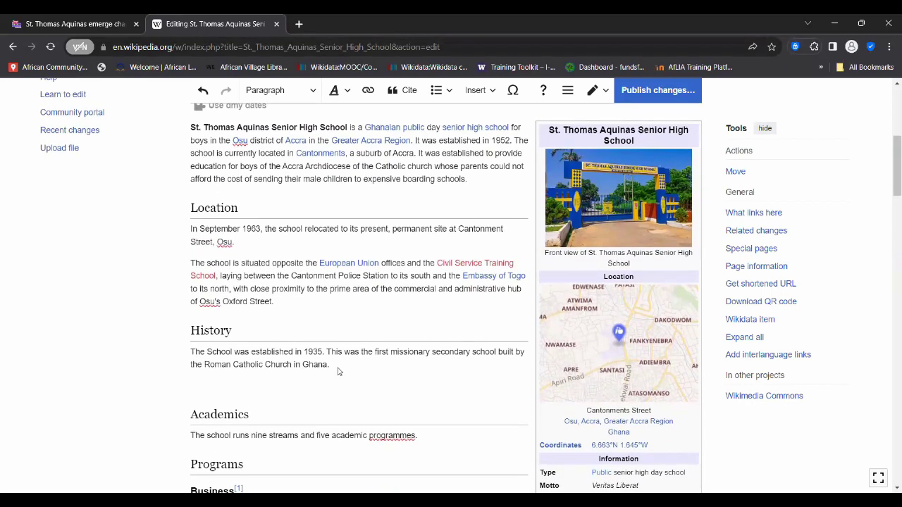
- Save the History edits with summary 'added more content #AfLibWk #1LIB1REF' and publish them
left_click(667, 91)
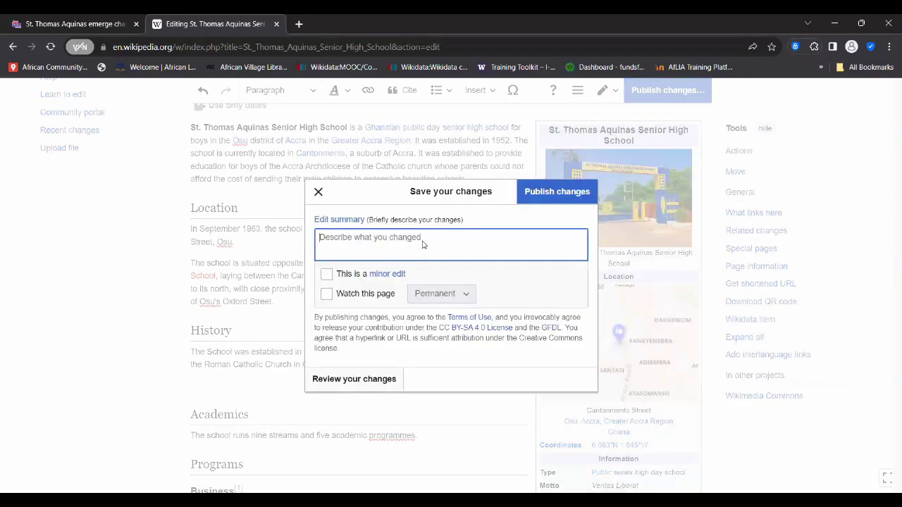
type("added ")
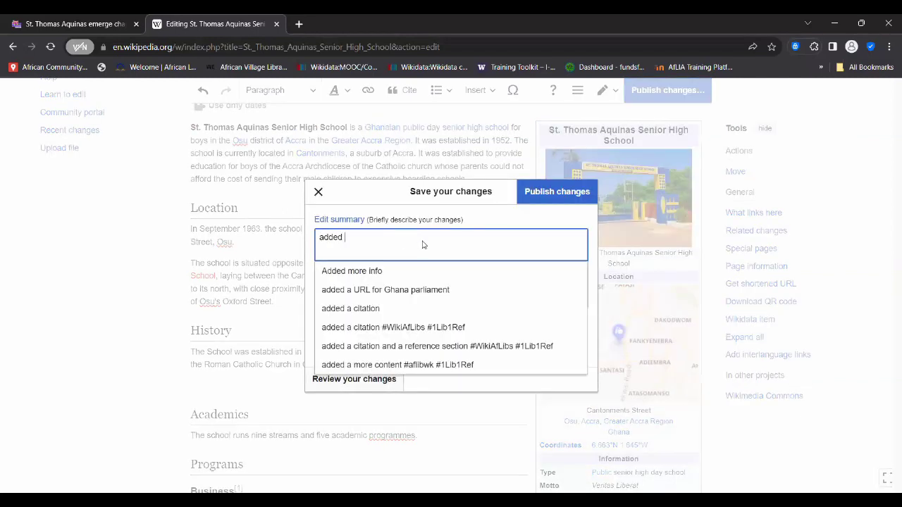
type("more content")
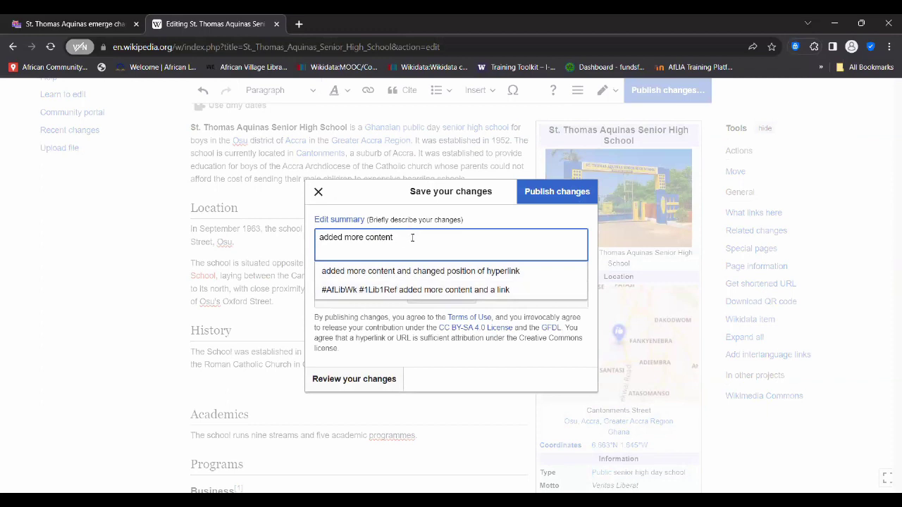
type(" #AfLibWik")
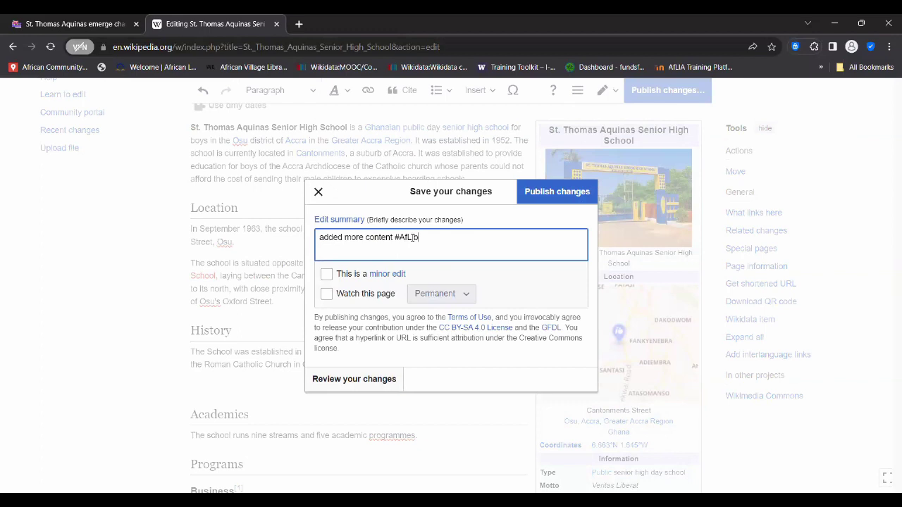
key("BackSpace")
key("BackSpace")
type("k #1LIB1REF")
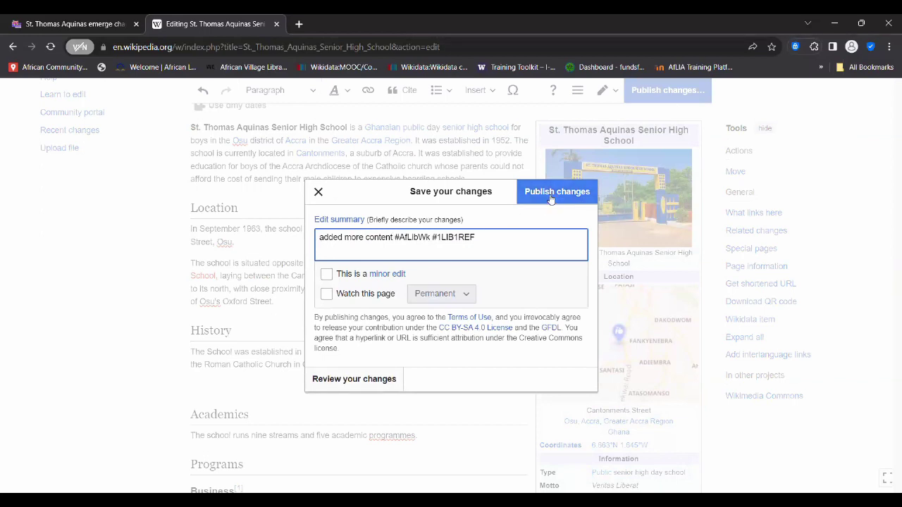
left_click(318, 193)
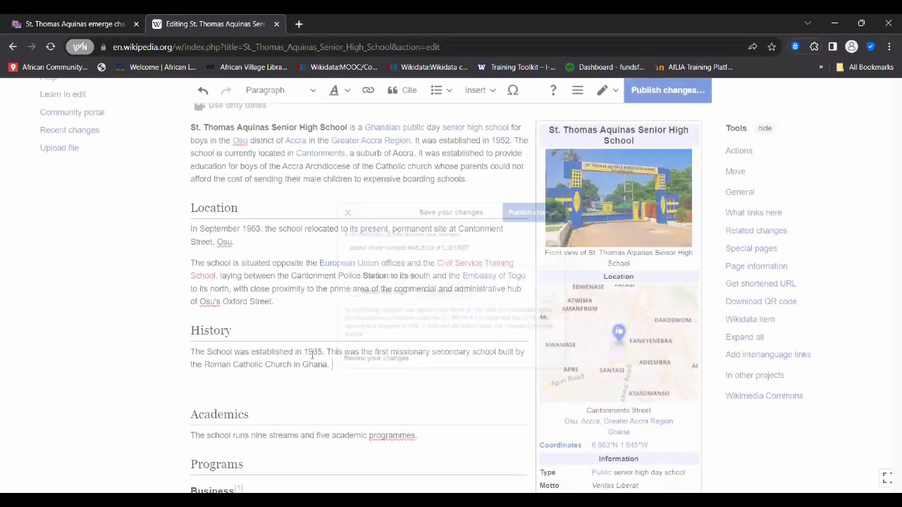
- Exit the editor and scroll the published article to check the new History section
left_click_drag(331, 367, 184, 355)
key("alt+Left")
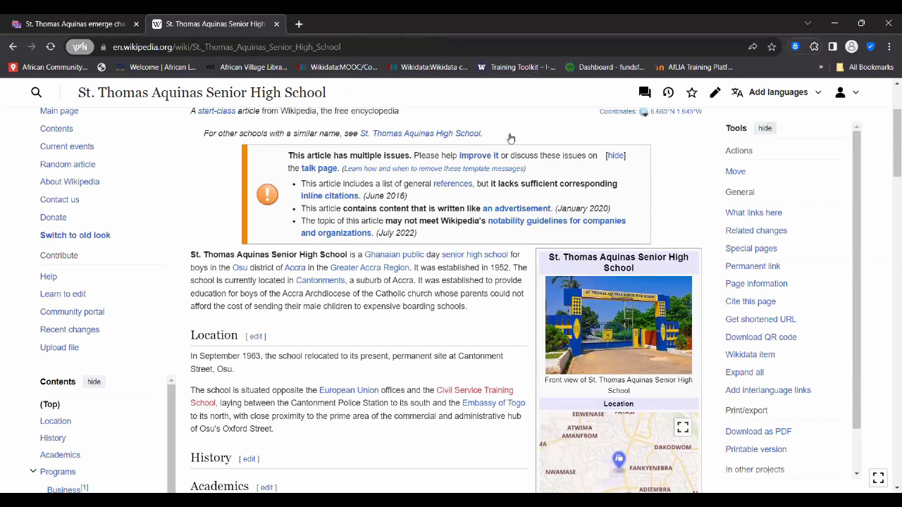
scroll(511, 138, "up", 2)
scroll(511, 138, "down", 1)
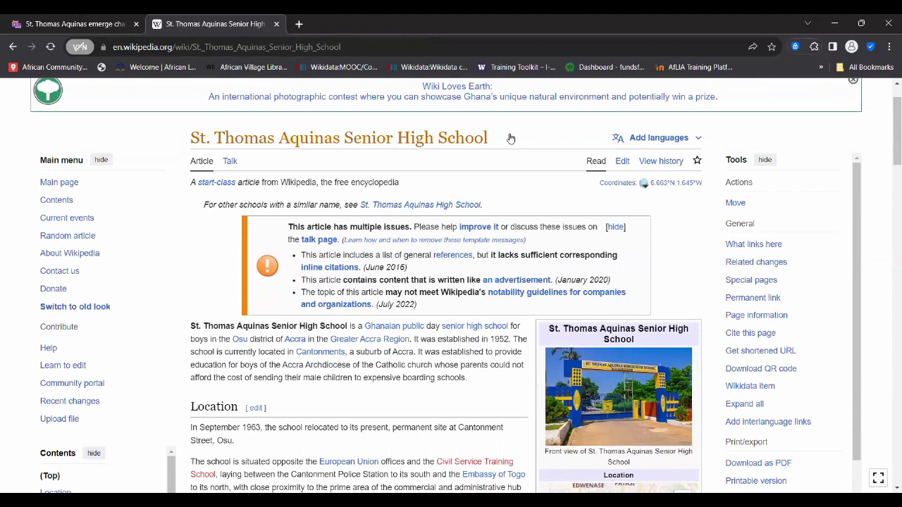
scroll(511, 138, "down", 3)
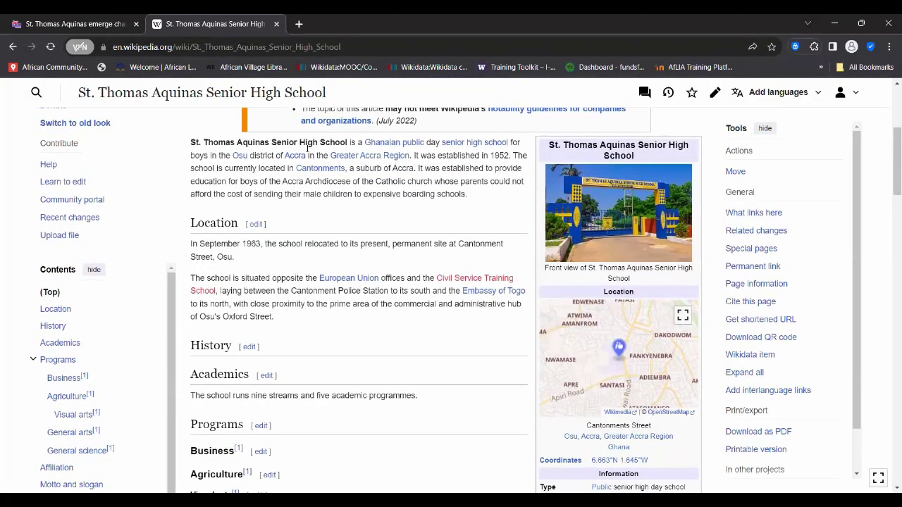
scroll(282, 198, "down", 1)
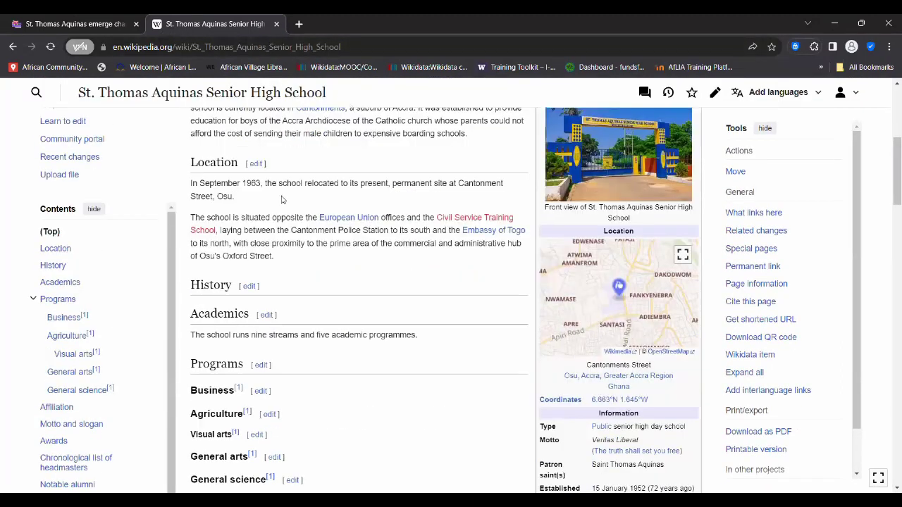
scroll(282, 199, "up", 2)
scroll(282, 199, "up", 2)
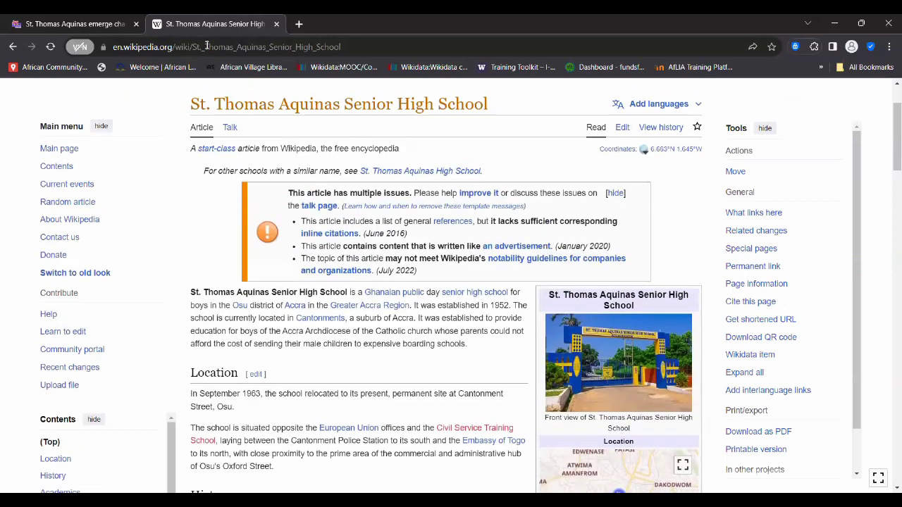
- Search Google for 'thomas aquinas high school' from the news tab and decline location sharing
left_click(113, 26)
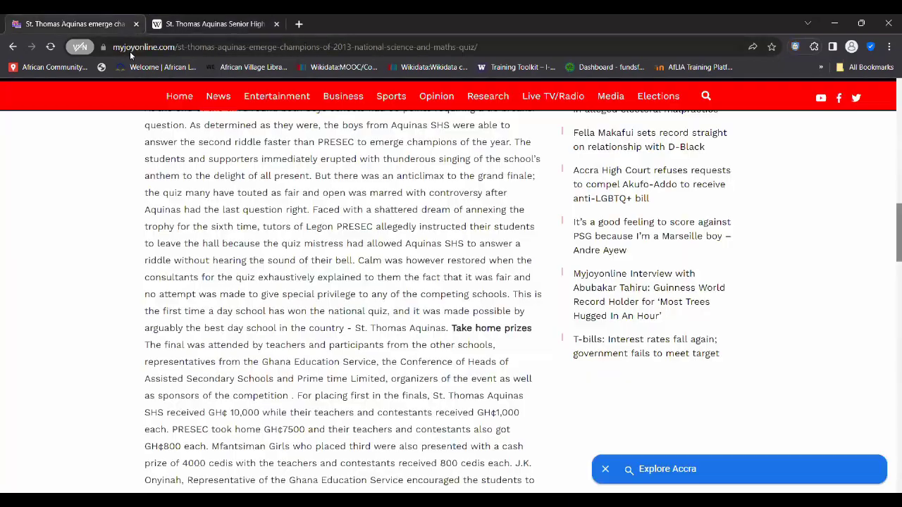
left_click(130, 52)
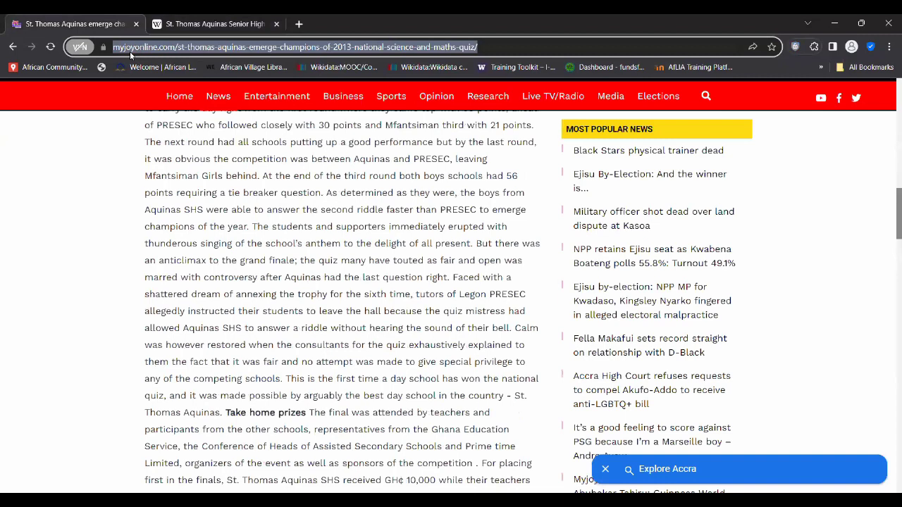
type("thomas ")
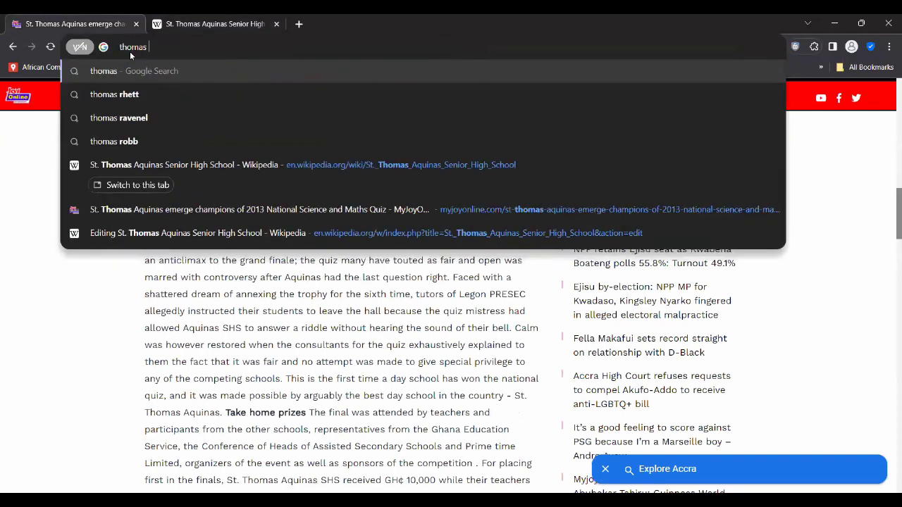
type("aquinas")
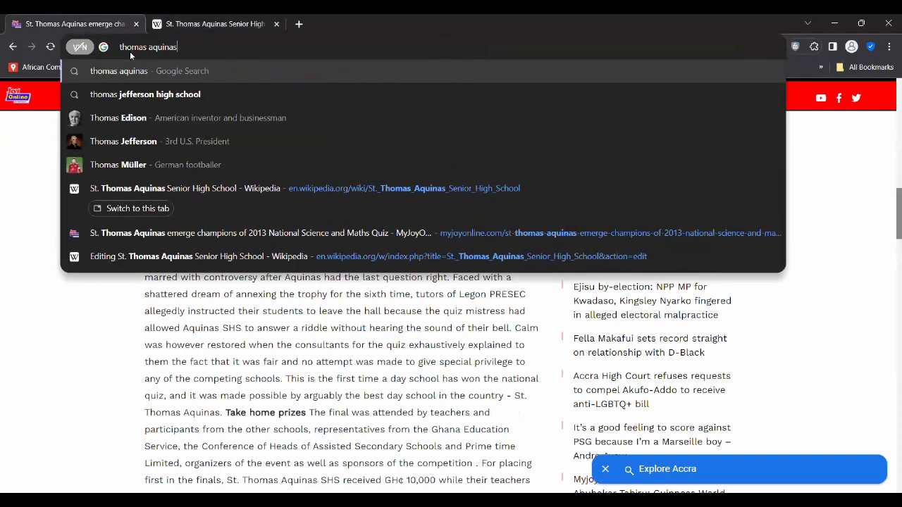
type(" high school")
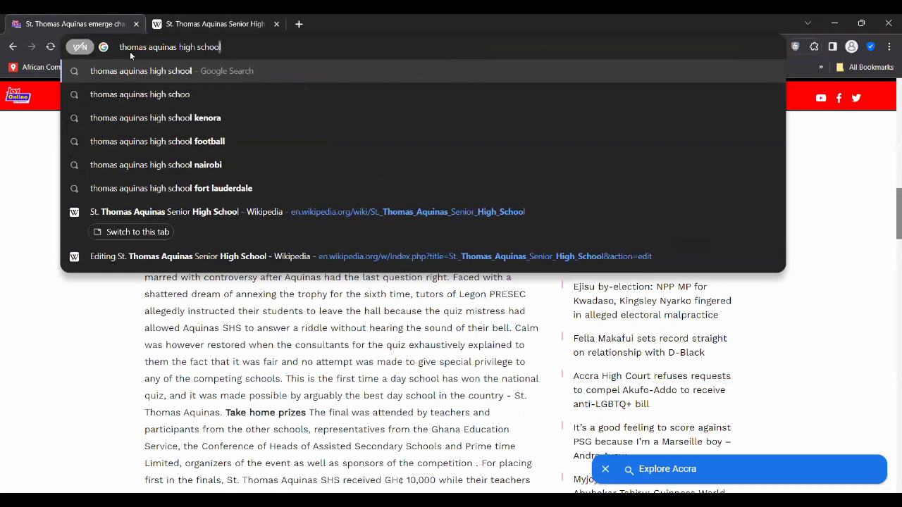
key("Return")
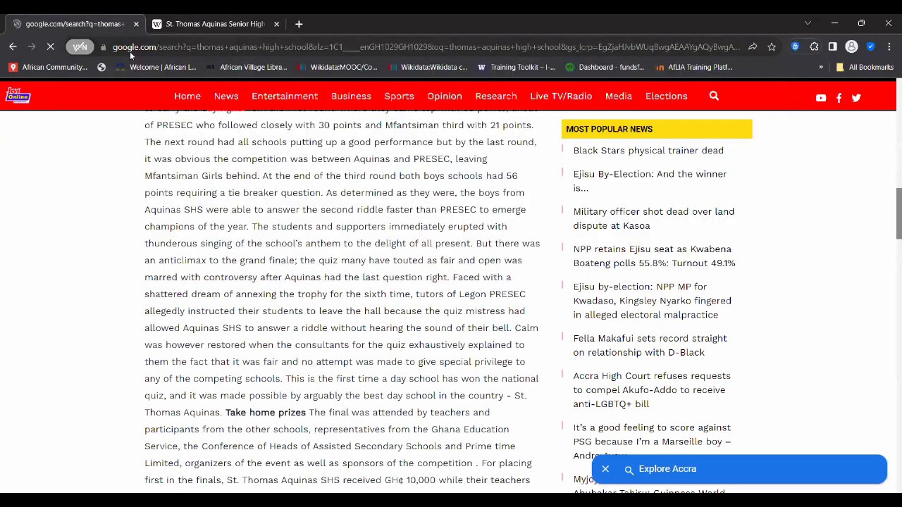
scroll(70, 270, "down", 4)
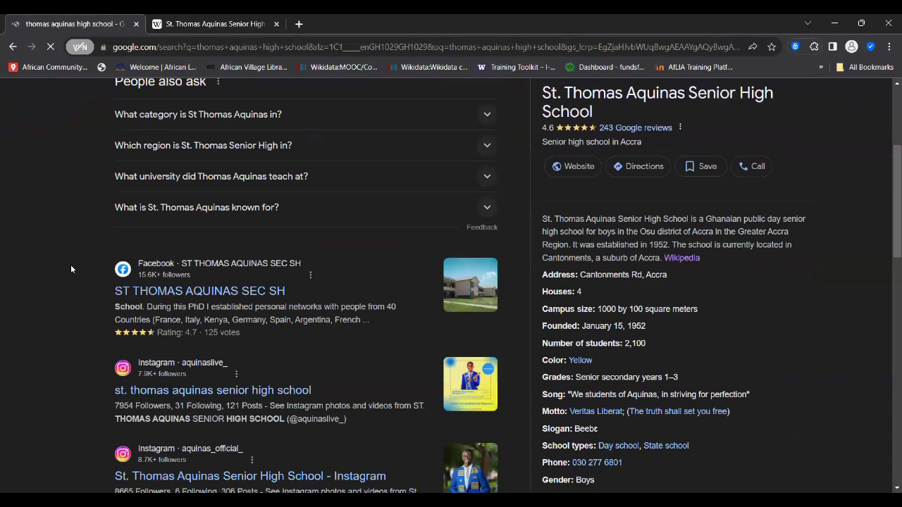
scroll(71, 269, "down", 3)
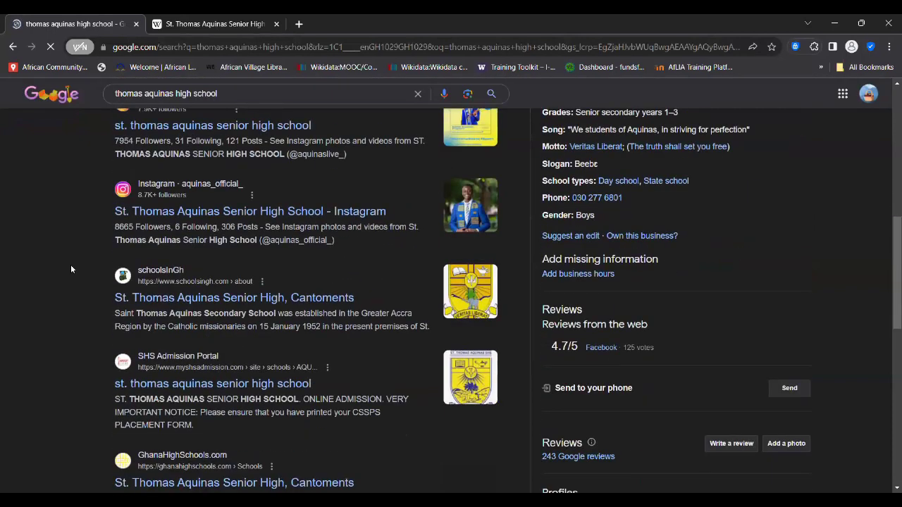
scroll(70, 270, "down", 1)
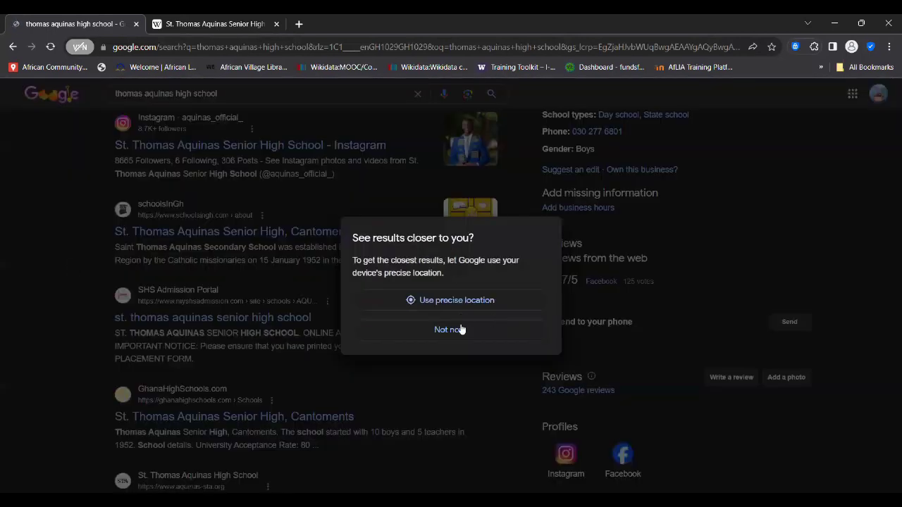
left_click(57, 278)
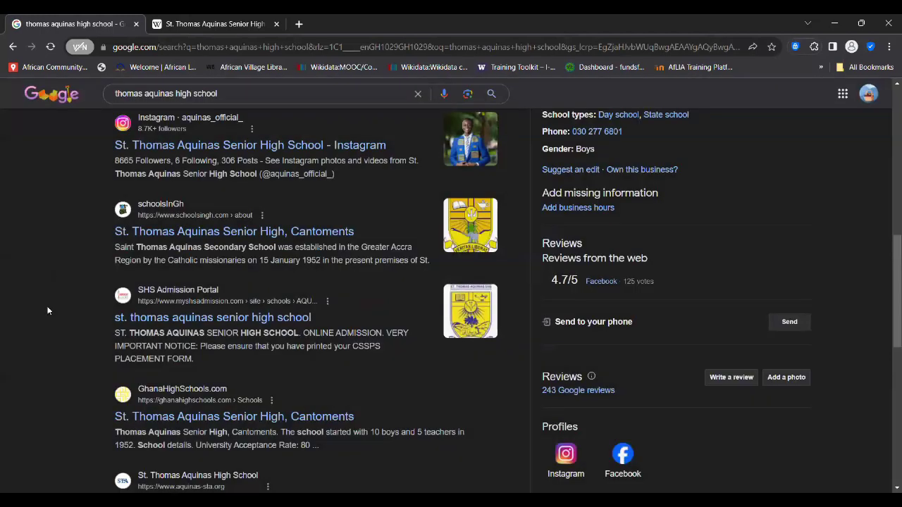
scroll(48, 310, "down", 1)
- Open the SHS Admission Portal result in a new tab, look it over, and close it
right_click(176, 256)
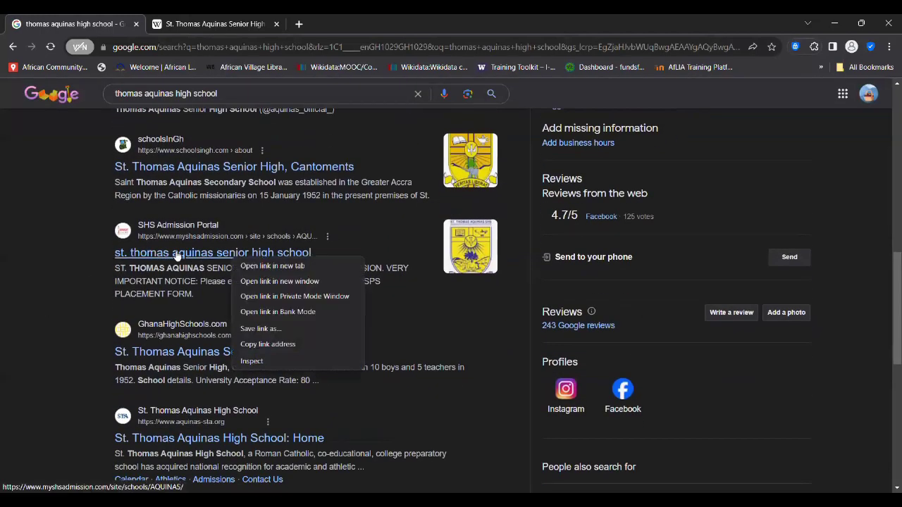
left_click(270, 266)
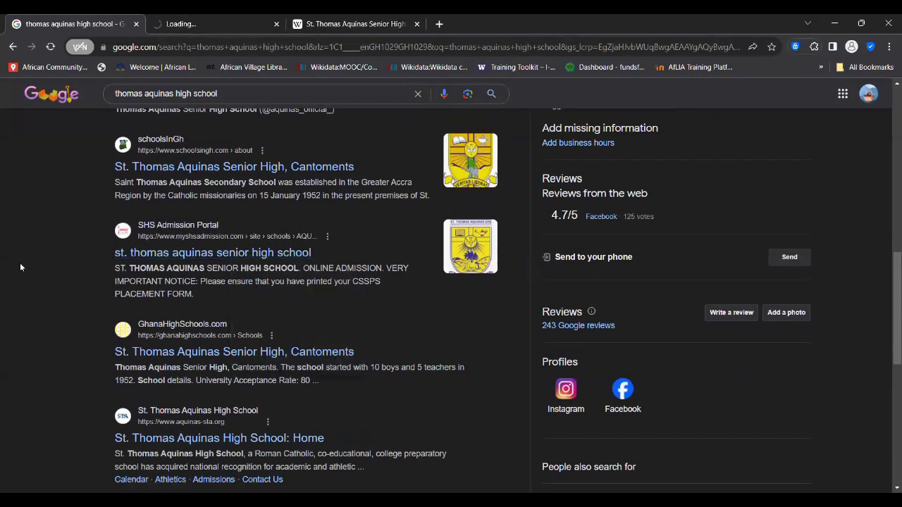
scroll(20, 263, "down", 2)
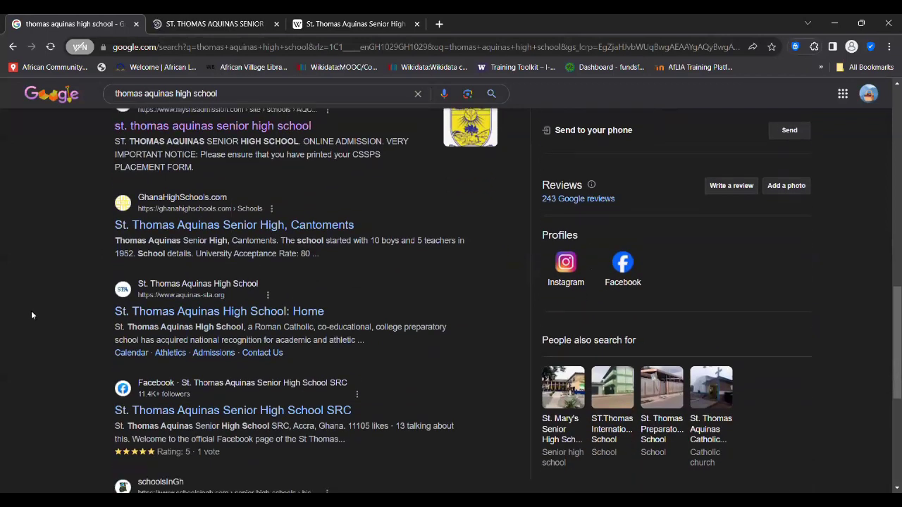
scroll(31, 315, "down", 3)
key("ctrl+Tab")
scroll(349, 258, "down", 2)
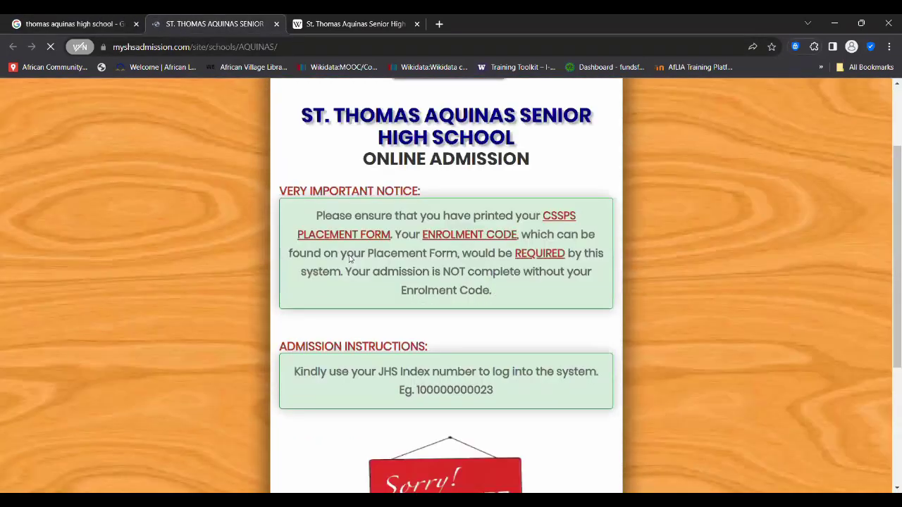
scroll(349, 258, "down", 3)
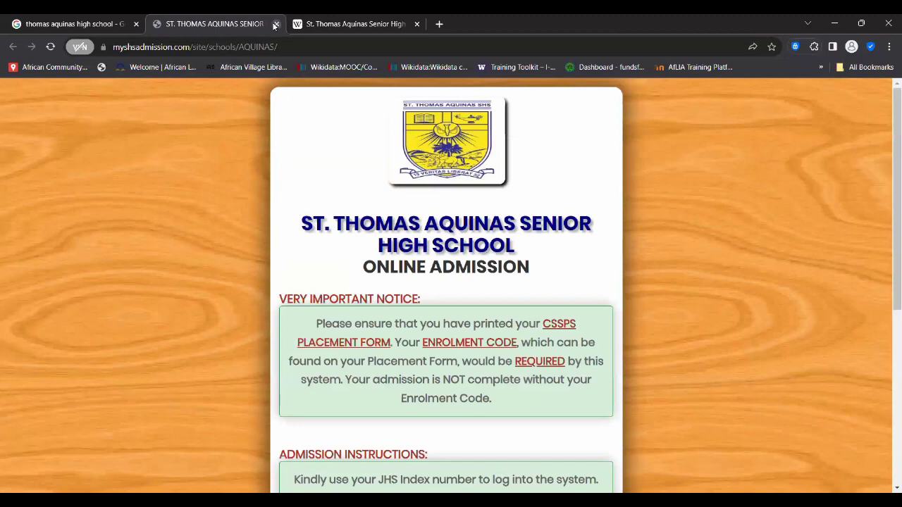
left_click(274, 25)
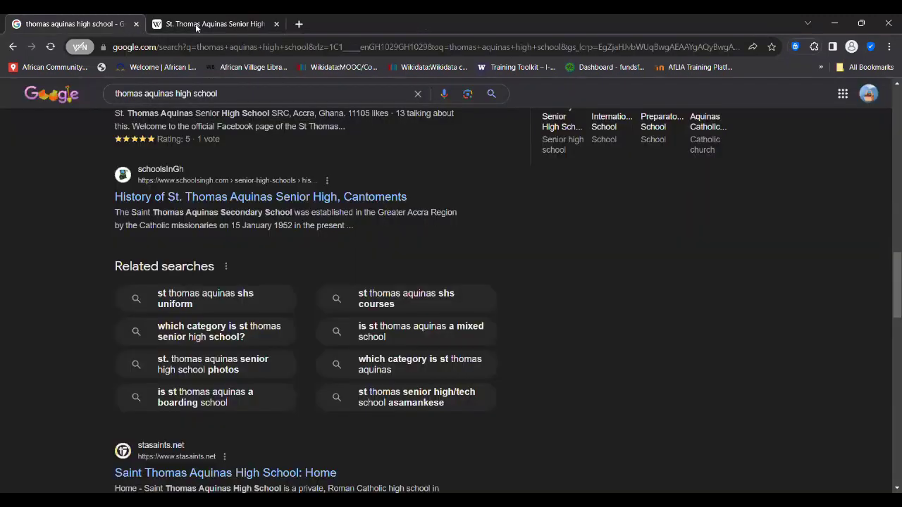
- Scroll through the St. Thomas Aquinas Wikipedia article, then return to the Google results tab
key("ctrl+Tab")
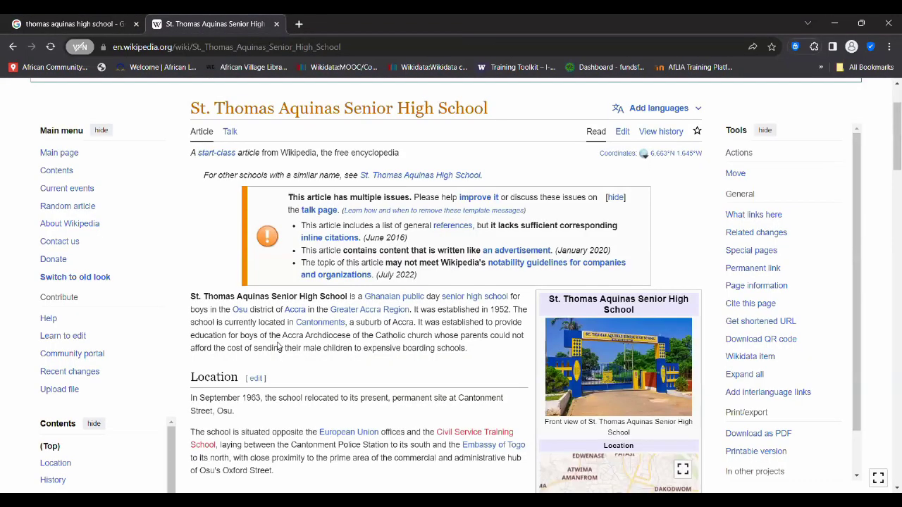
scroll(278, 347, "down", 1)
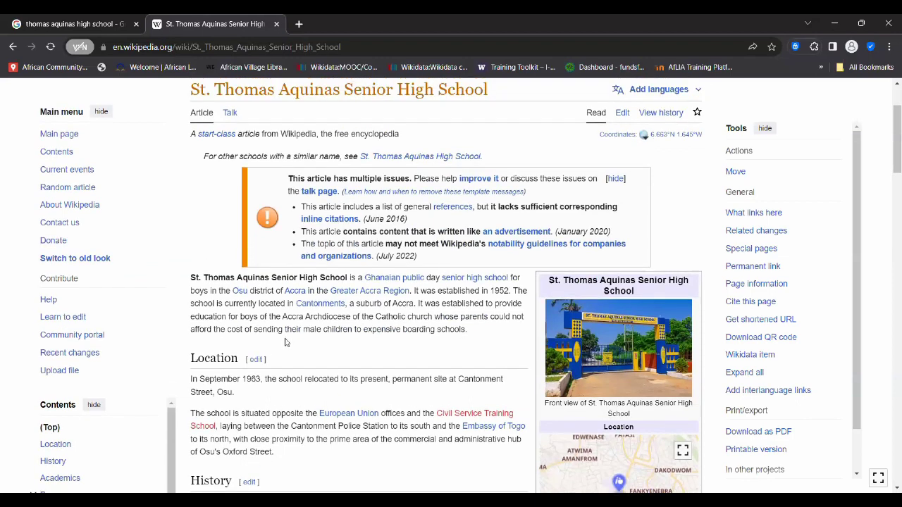
scroll(285, 350, "down", 1)
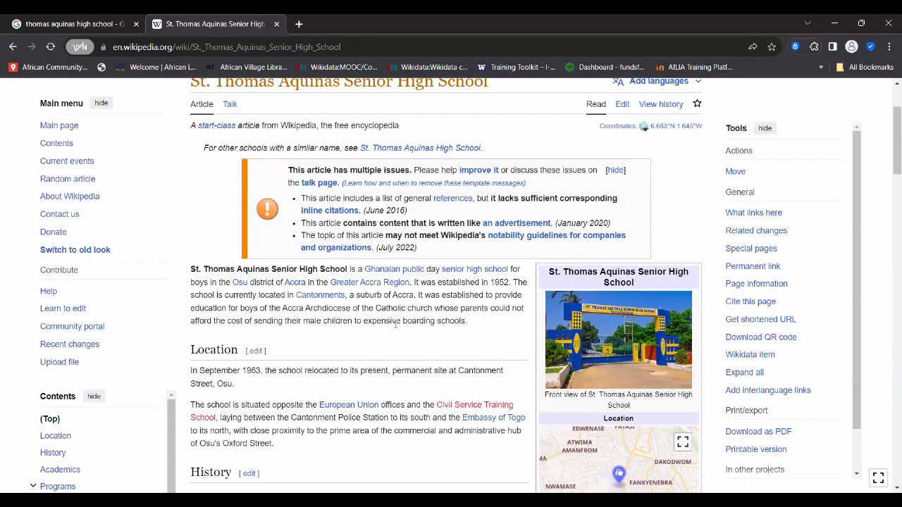
scroll(396, 324, "up", 1)
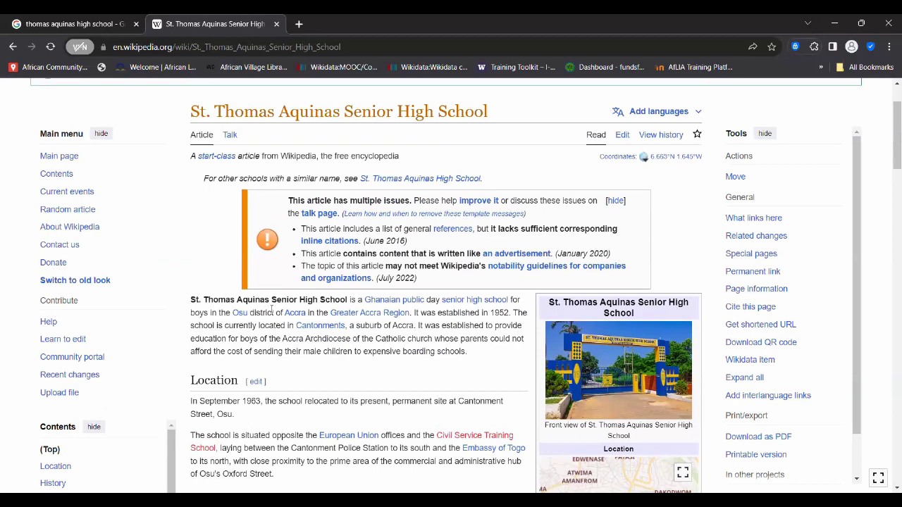
scroll(274, 363, "down", 8)
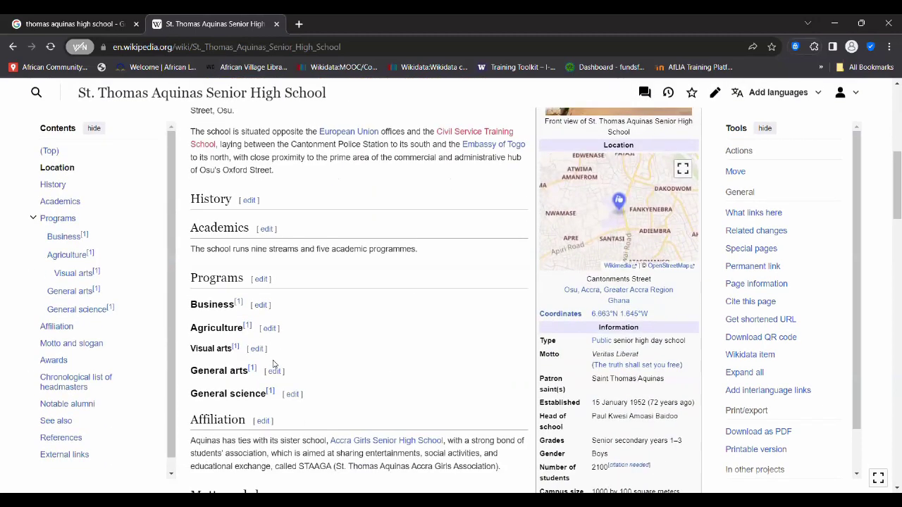
scroll(274, 364, "down", 7)
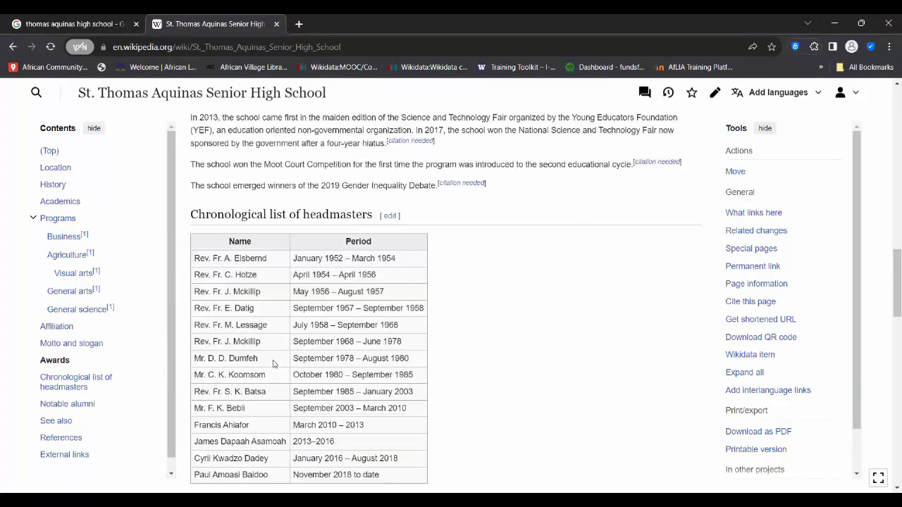
scroll(273, 360, "up", 1)
scroll(274, 361, "up", 8)
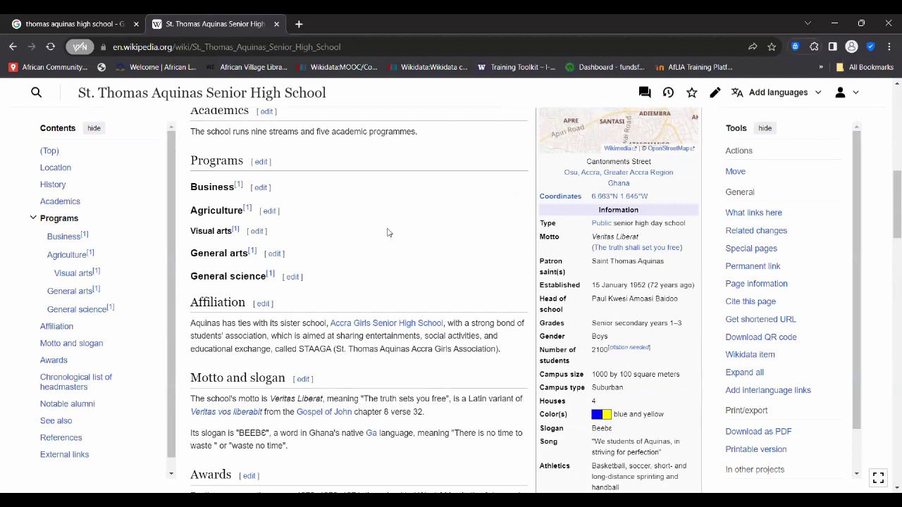
scroll(387, 232, "up", 3)
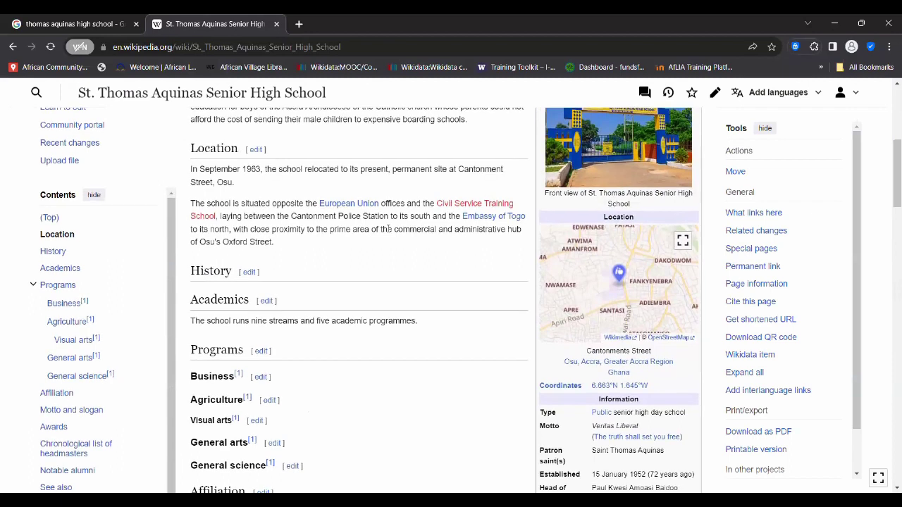
scroll(387, 232, "up", 2)
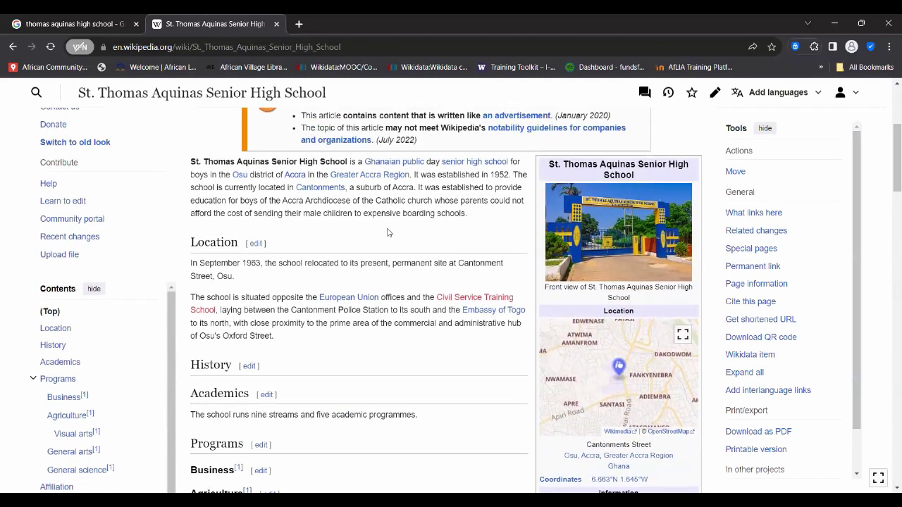
scroll(337, 225, "up", 4)
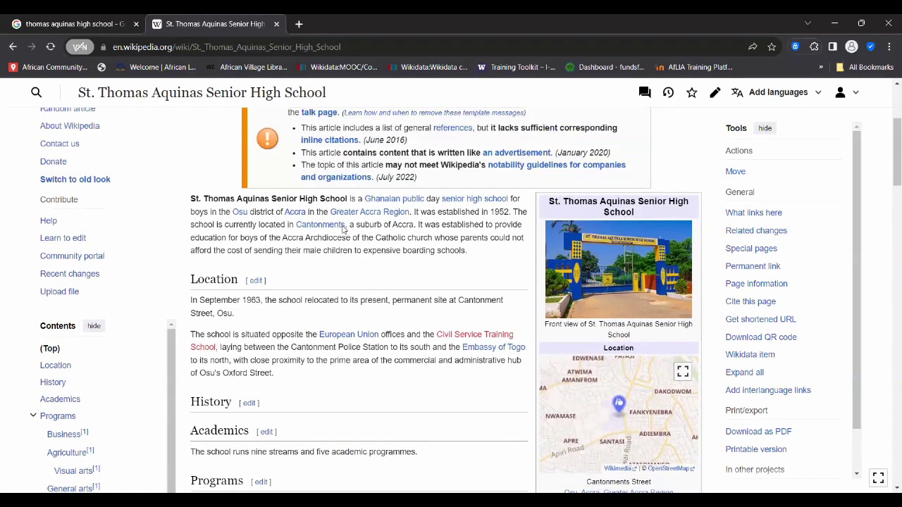
scroll(344, 231, "down", 10)
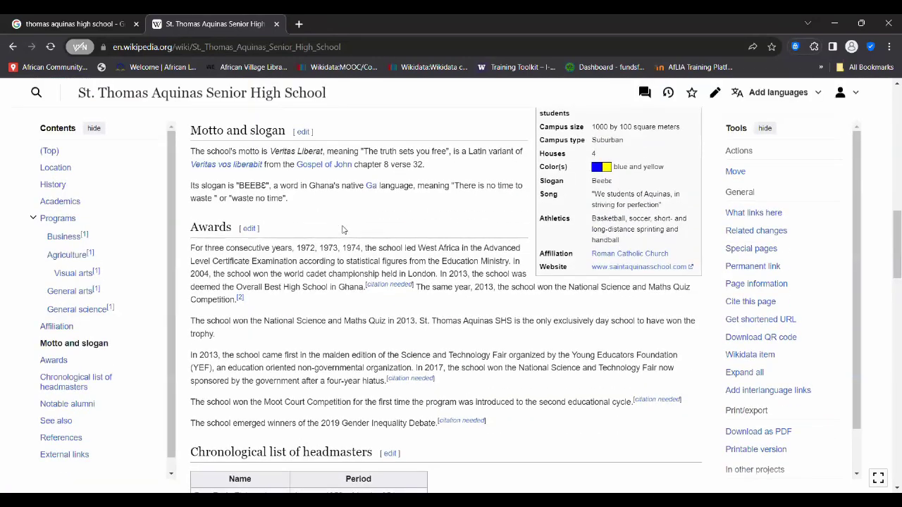
scroll(343, 229, "up", 2)
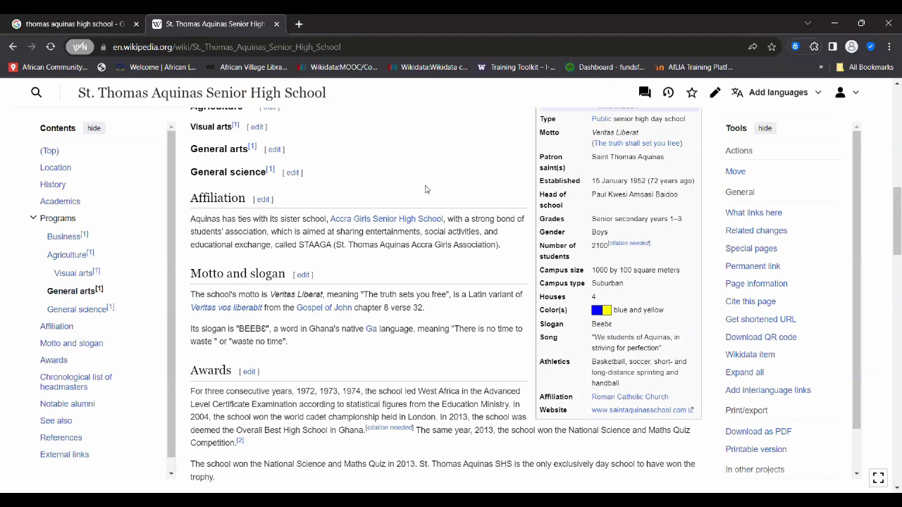
scroll(425, 189, "up", 4)
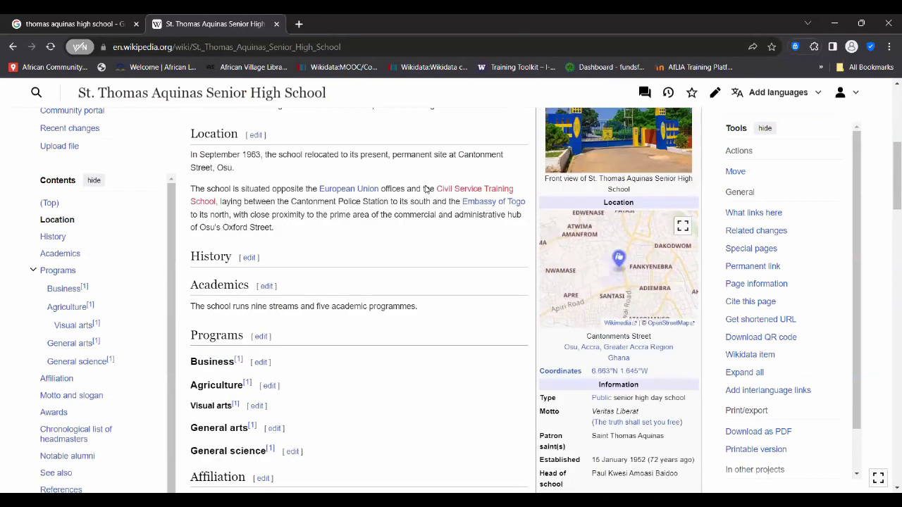
scroll(426, 189, "up", 2)
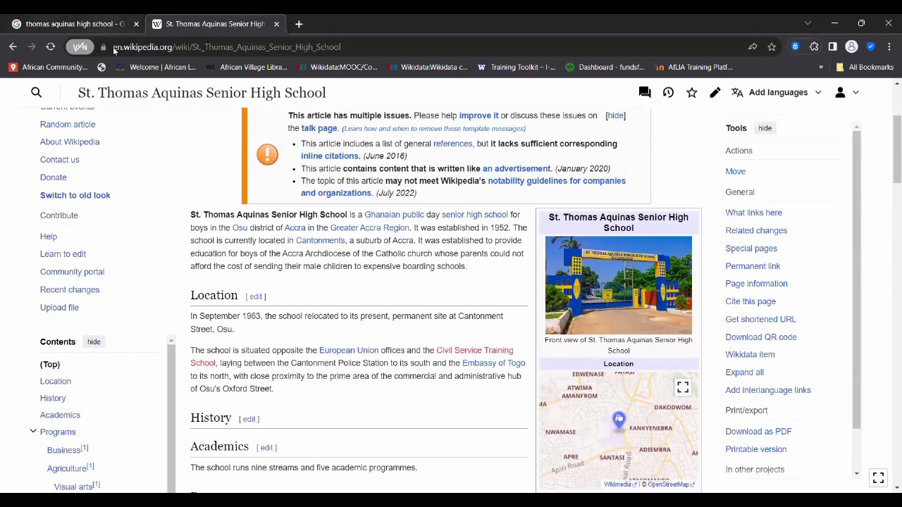
left_click(103, 24)
- Open the SchoolsInGh history page for the school, copy its URL, and return to Wikipedia
left_click(205, 202)
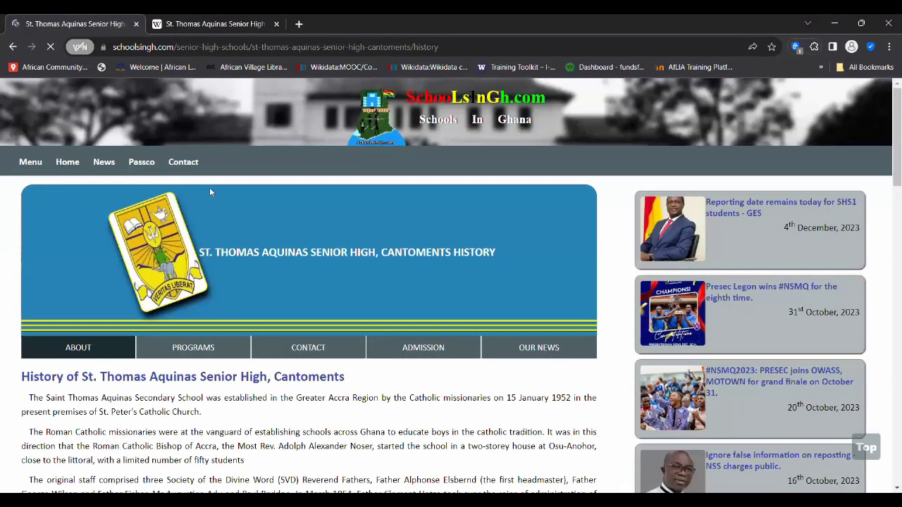
scroll(226, 431, "down", 2)
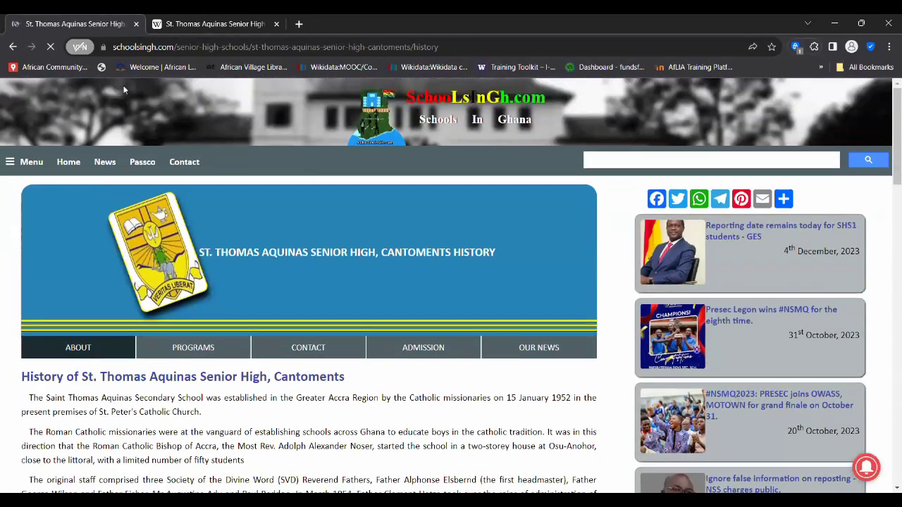
left_click(178, 47)
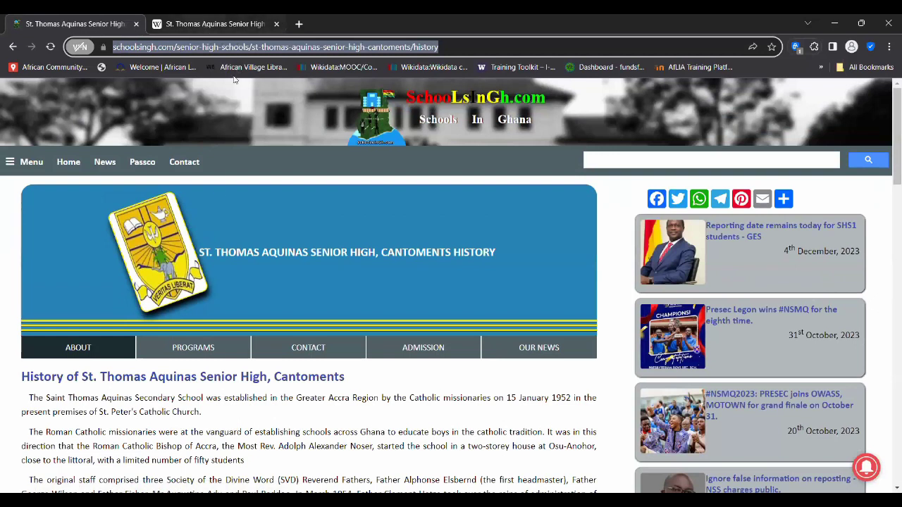
left_click(205, 24)
scroll(296, 215, "up", 3)
scroll(585, 159, "down", 1)
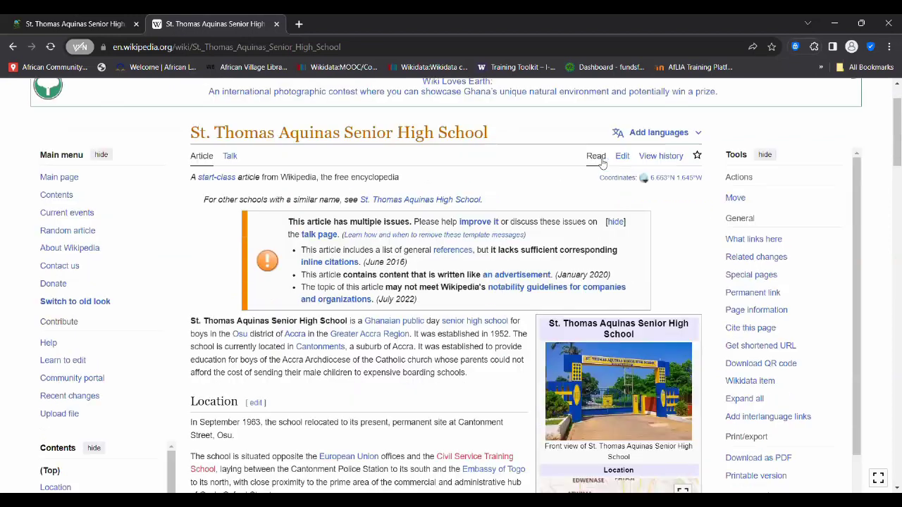
- Open the St. Thomas Aquinas Senior High School article in the visual editor and scroll through it
left_click(622, 158)
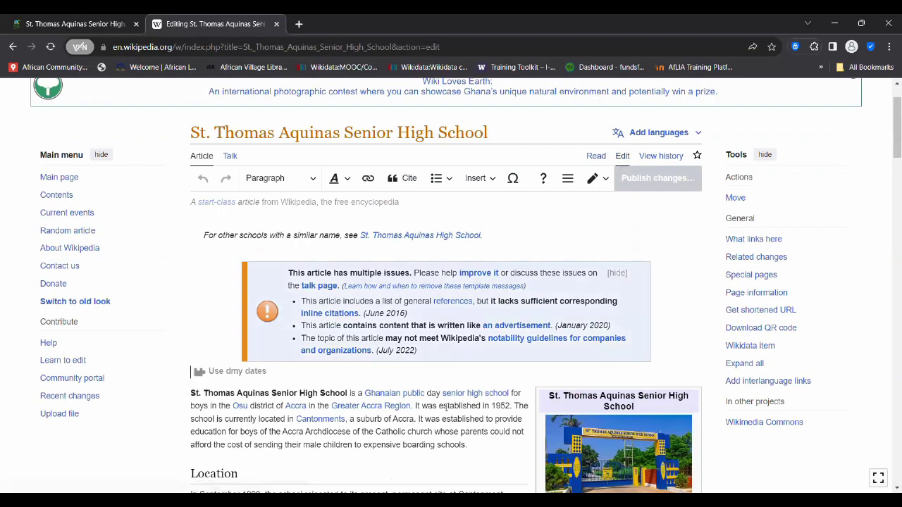
scroll(443, 413, "down", 1)
scroll(443, 412, "down", 5)
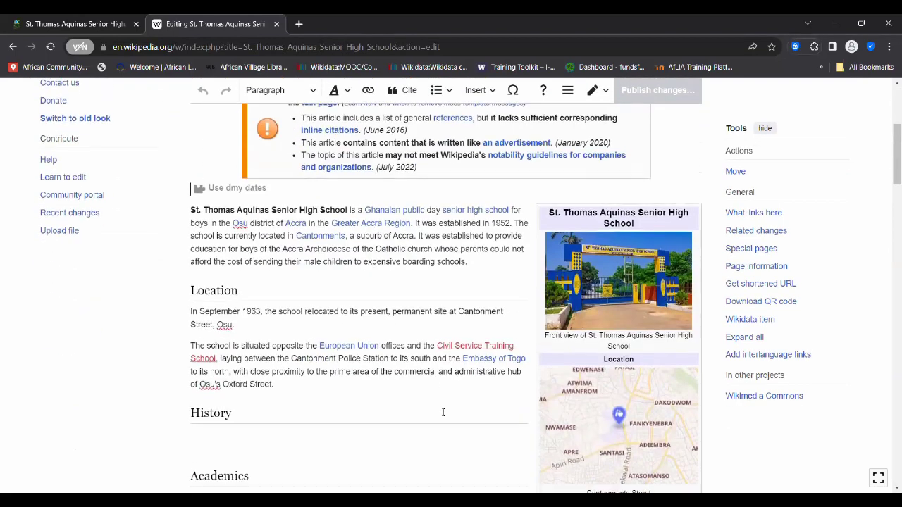
scroll(444, 412, "down", 8)
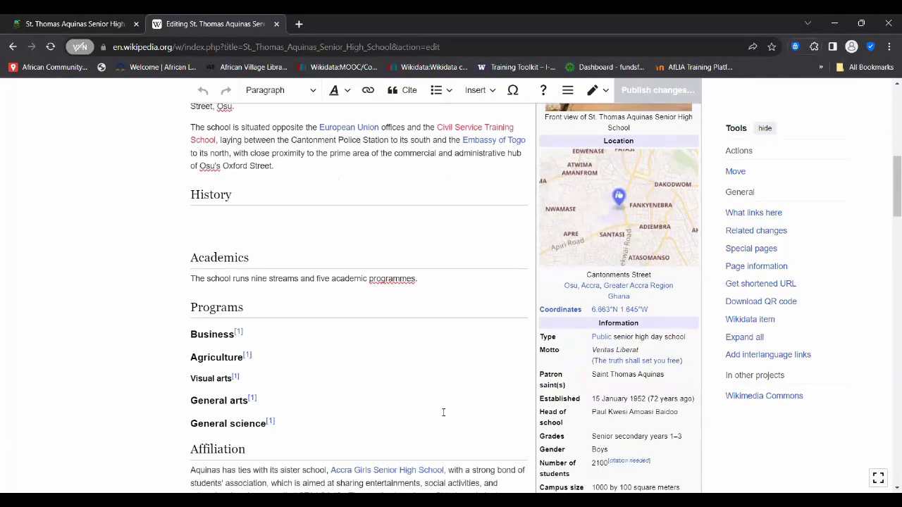
scroll(444, 413, "up", 1)
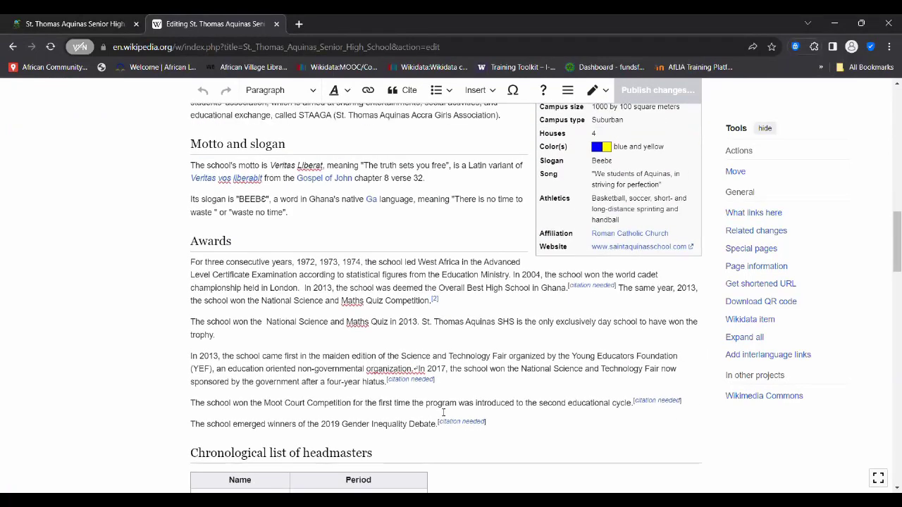
scroll(443, 413, "down", 3)
scroll(443, 413, "down", 5)
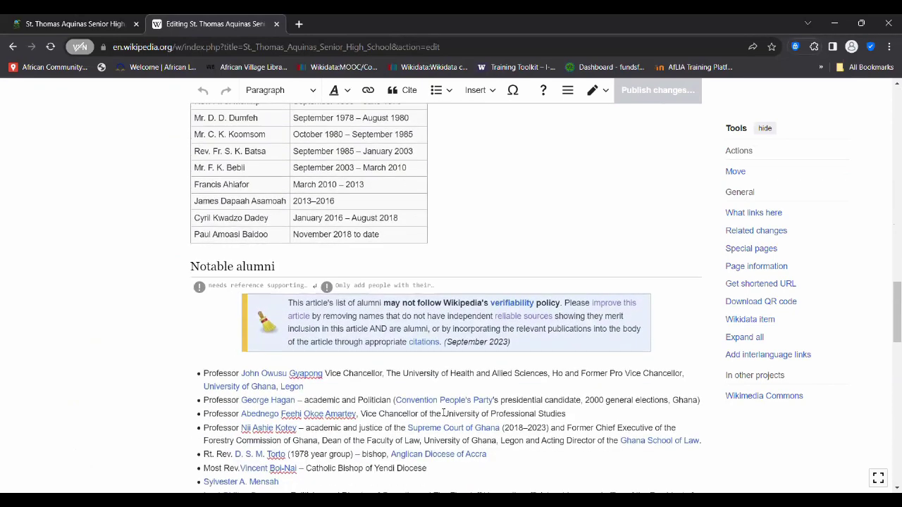
scroll(443, 414, "down", 5)
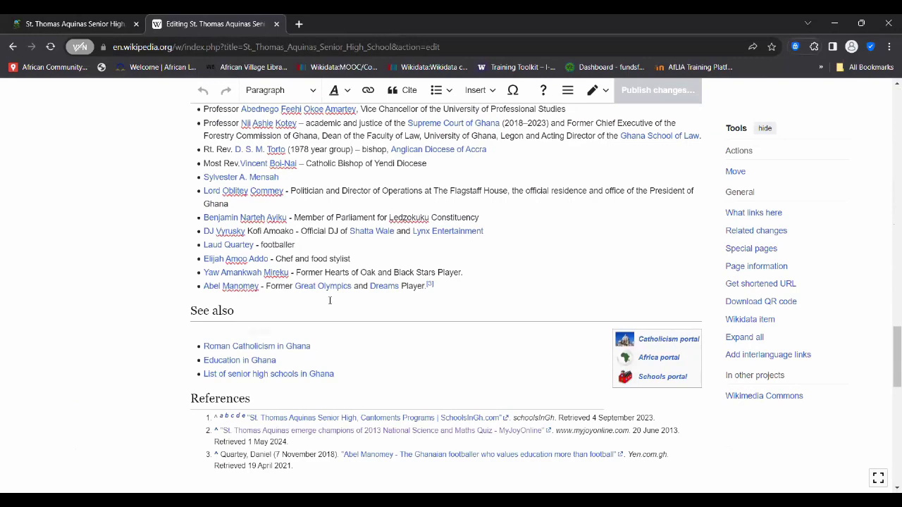
scroll(347, 381, "up", 6)
scroll(330, 303, "down", 6)
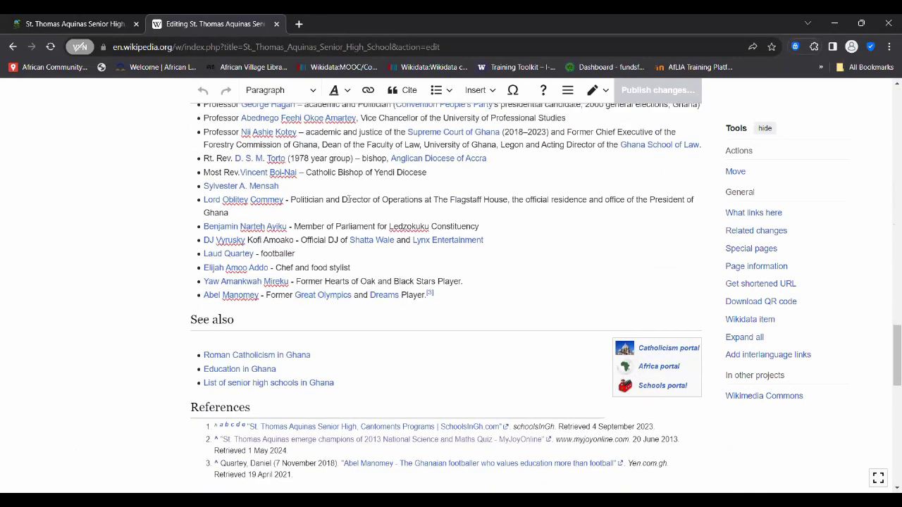
scroll(348, 200, "up", 12)
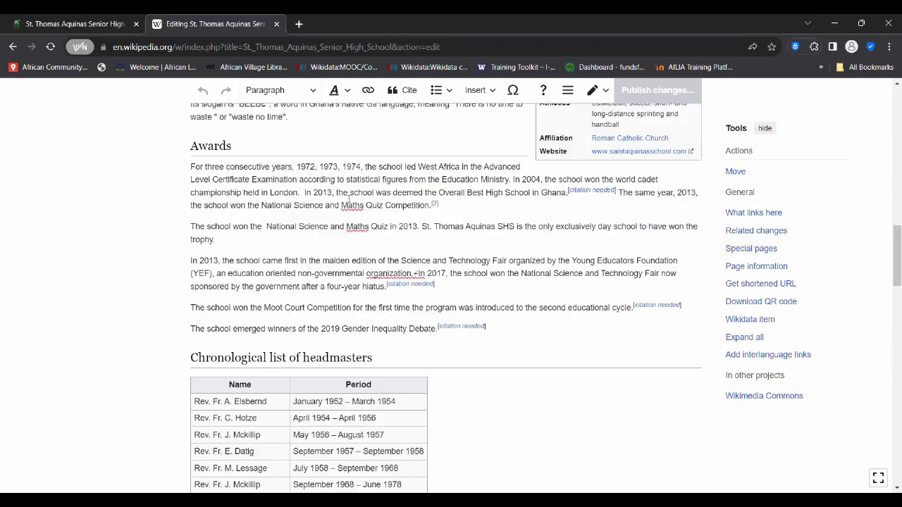
scroll(347, 199, "up", 18)
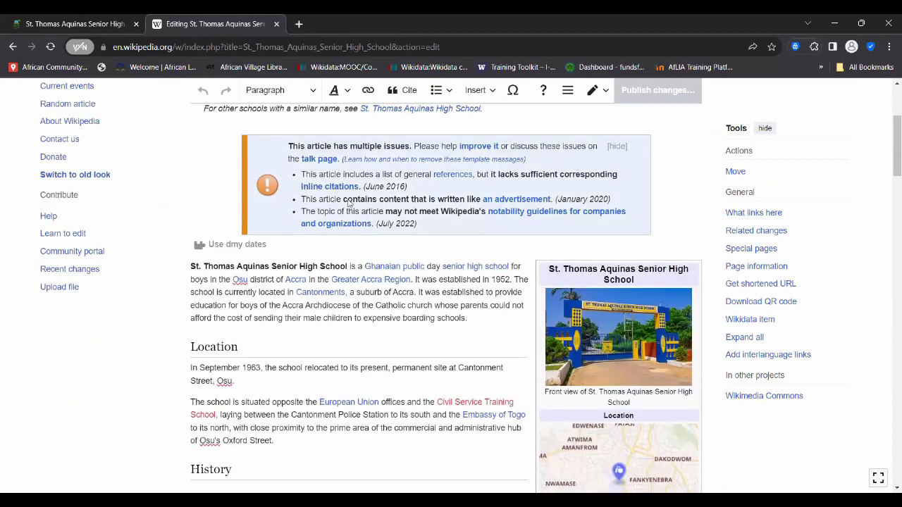
scroll(348, 202, "up", 2)
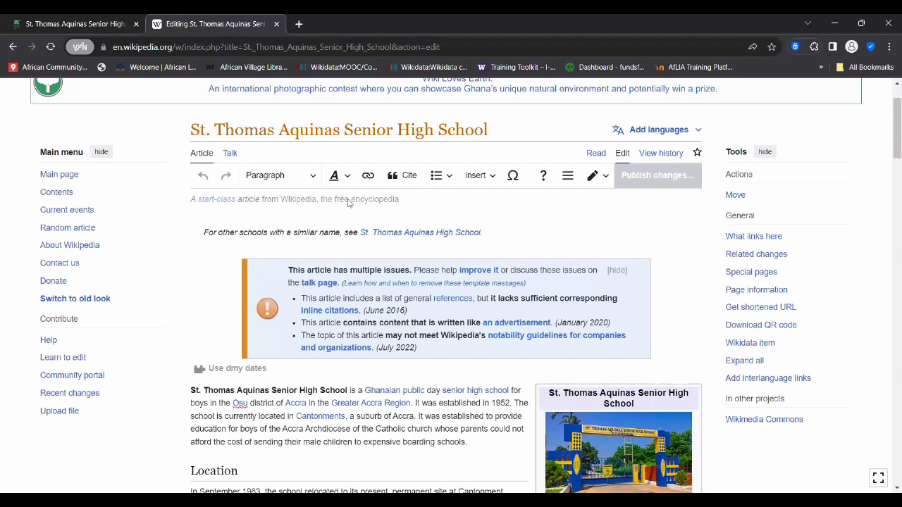
scroll(348, 203, "down", 1)
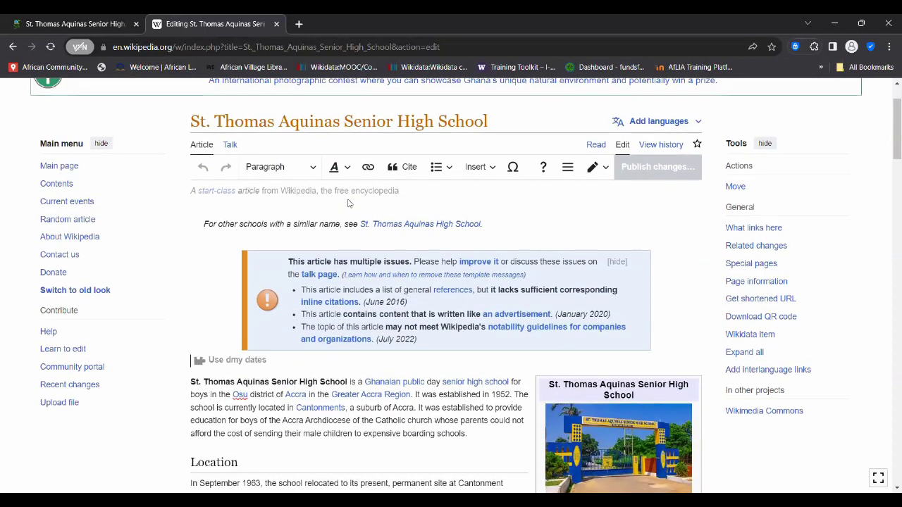
scroll(240, 289, "down", 3)
- Start an external link on the bold school name with the pasted SchoolsInGh address, then clear it
left_click_drag(191, 269, 347, 268)
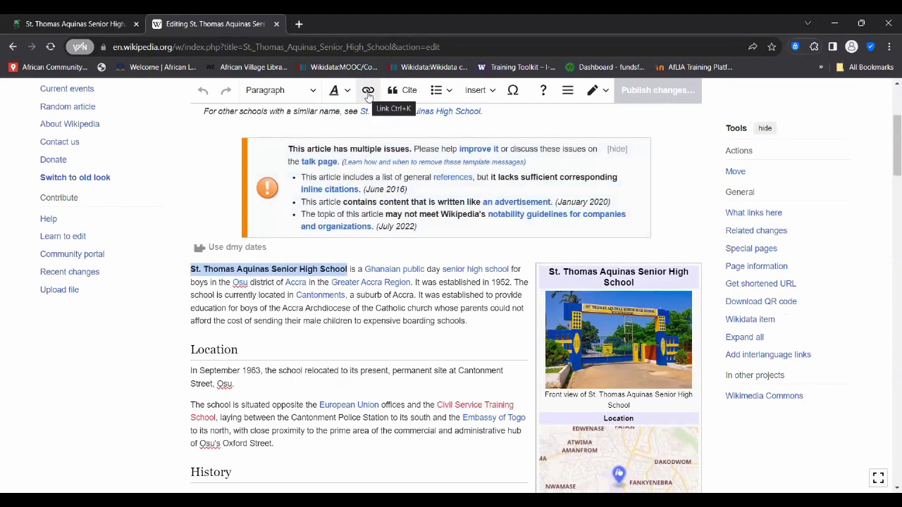
left_click(368, 95)
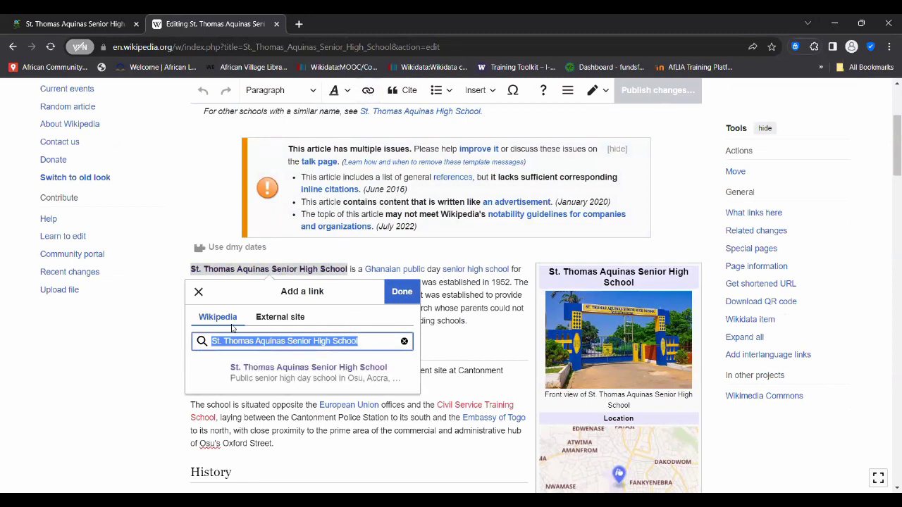
left_click(285, 317)
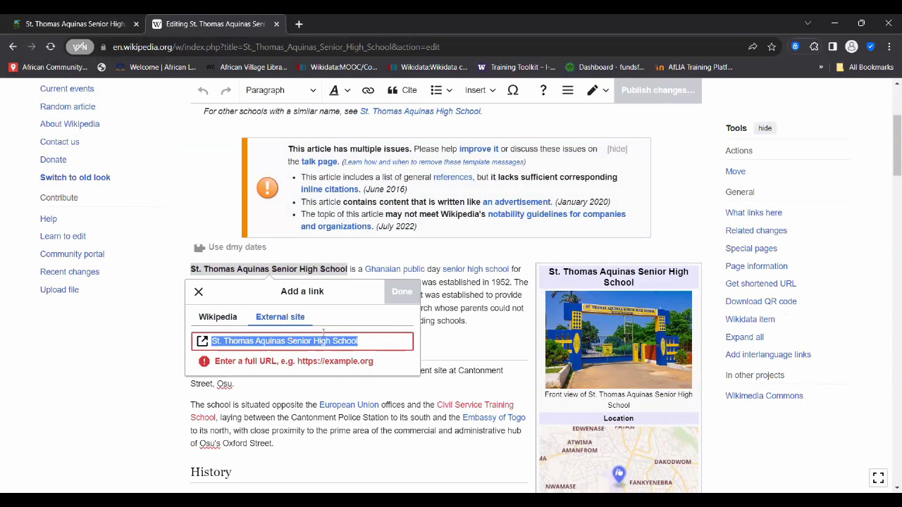
left_click(218, 318)
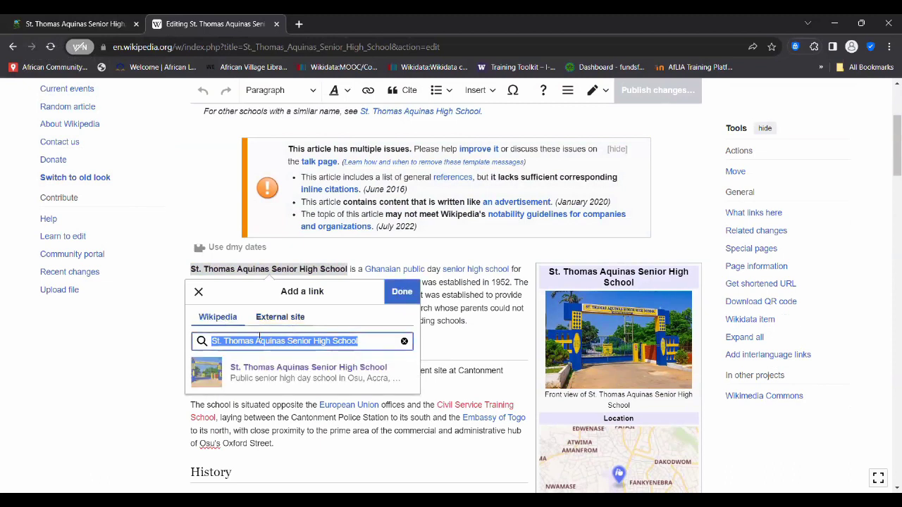
left_click(287, 318)
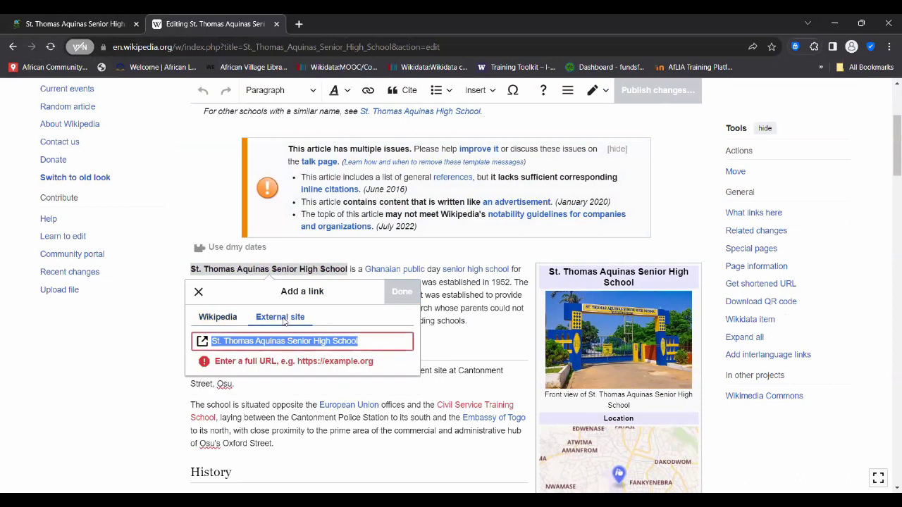
key("ctrl+v")
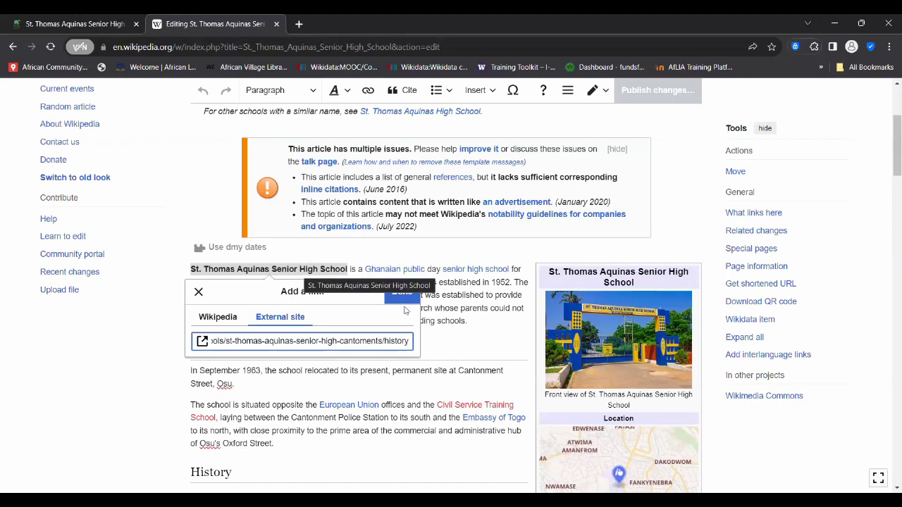
triple_click(346, 342)
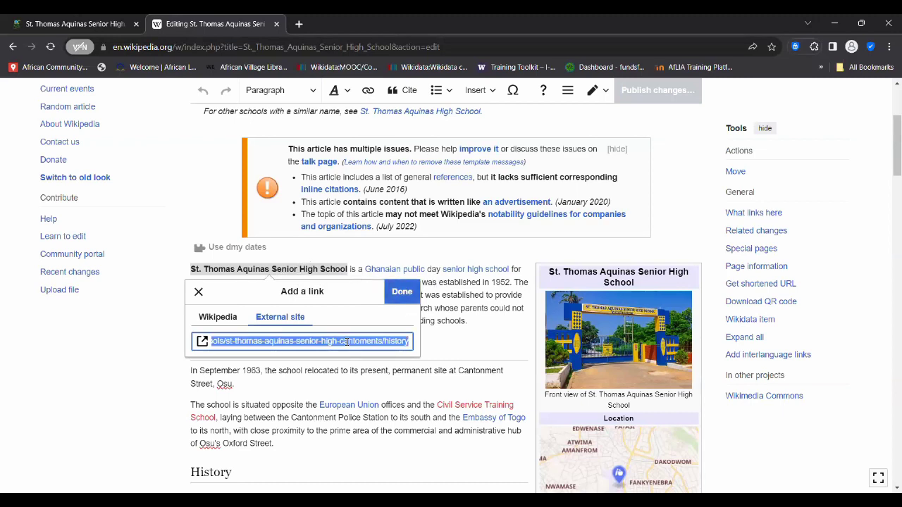
key("BackSpace")
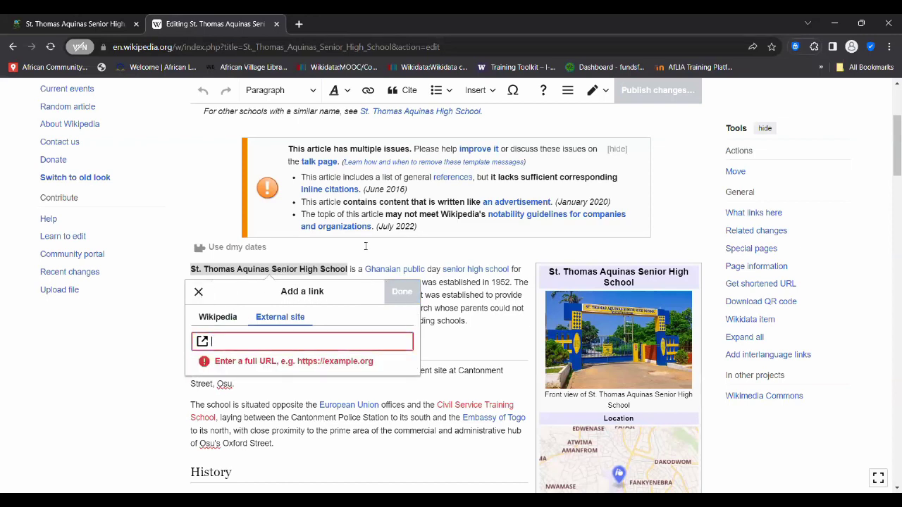
- Search Wikipedia articles for 'Thomas Aquinas High School' in the link dialog
left_click(227, 324)
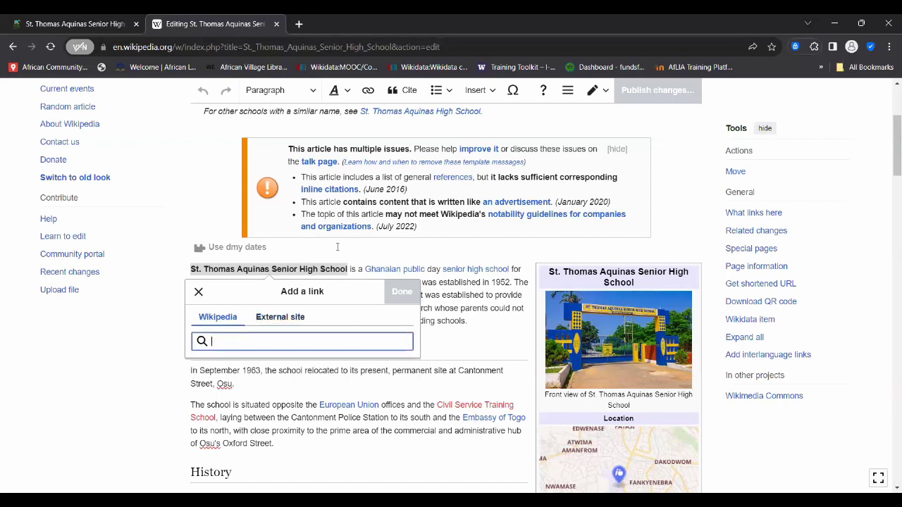
scroll(337, 250, "up", 2)
scroll(336, 251, "down", 1)
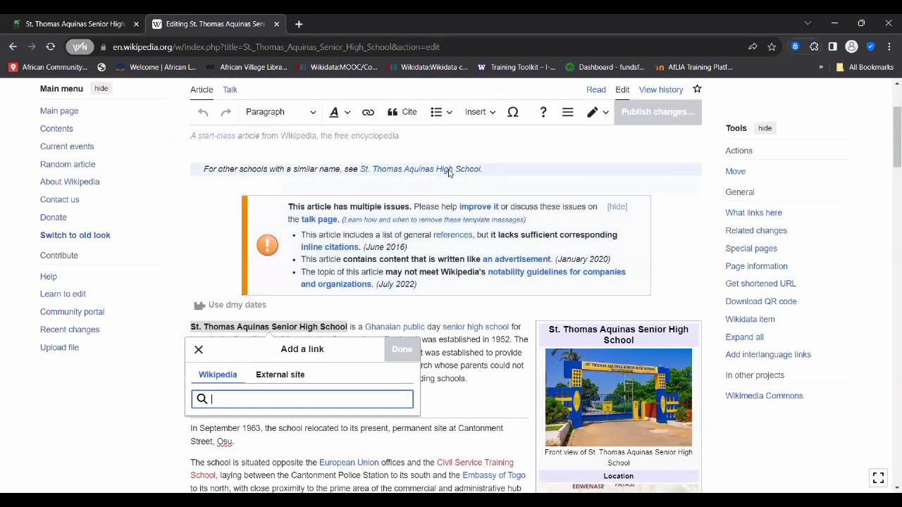
type("thom")
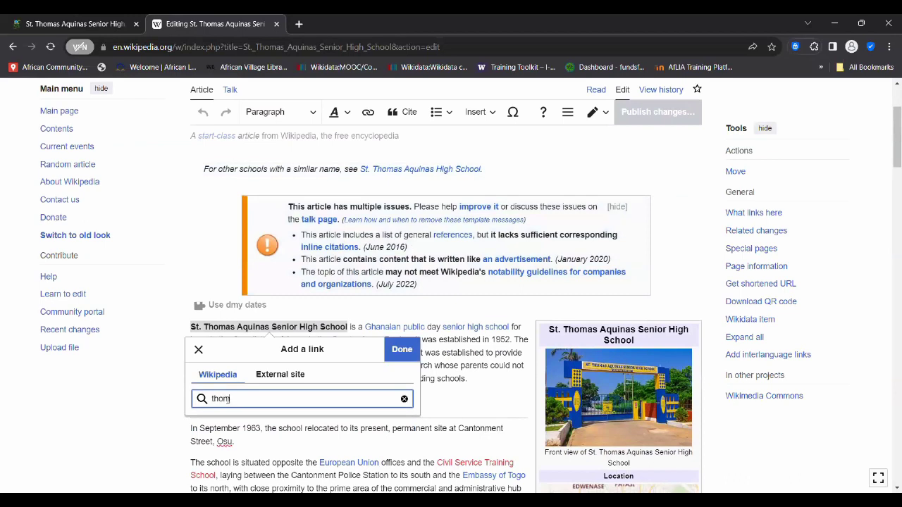
key("BackSpace")
key("BackSpace")
key("BackSpace")
key("BackSpace")
type("Thomas Aqu")
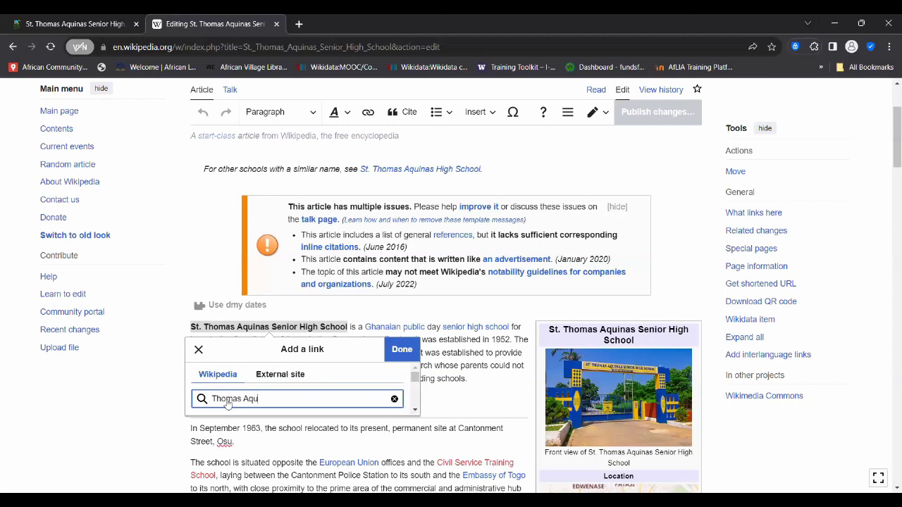
type("inas High School")
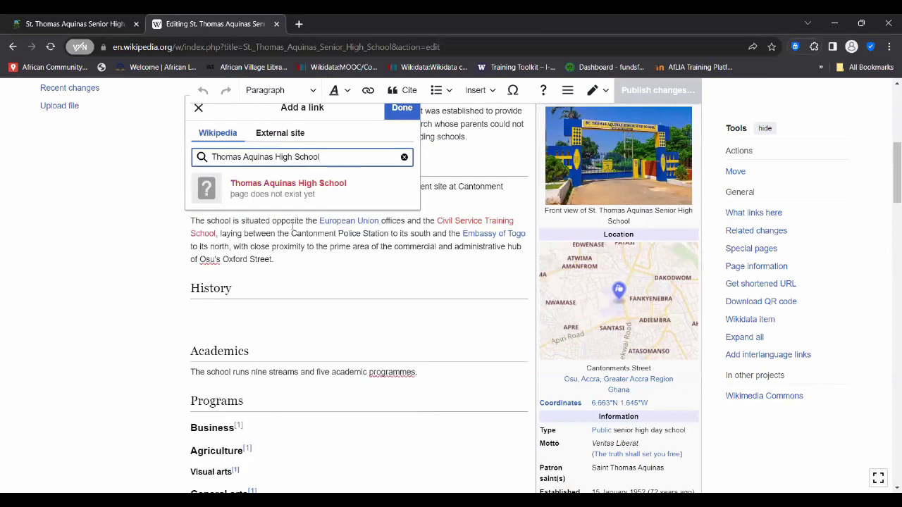
scroll(586, 209, "up", 2)
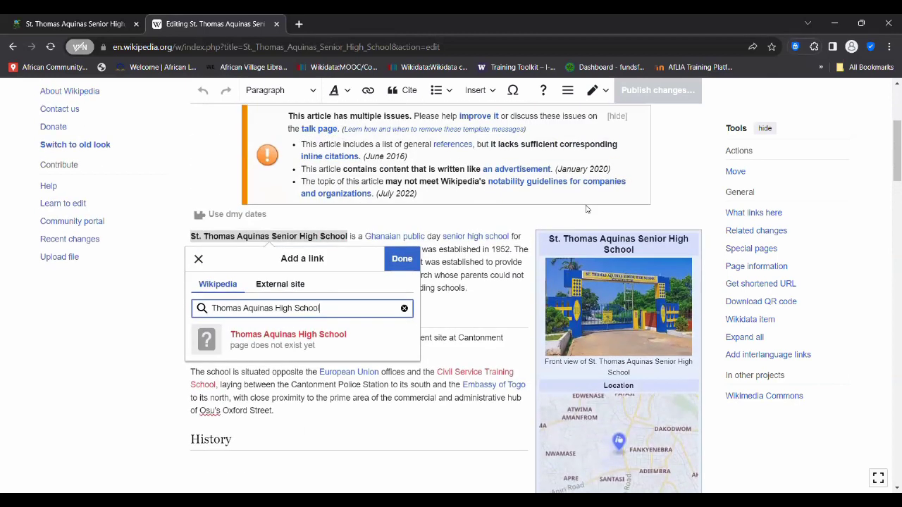
scroll(585, 208, "up", 2)
scroll(586, 209, "down", 2)
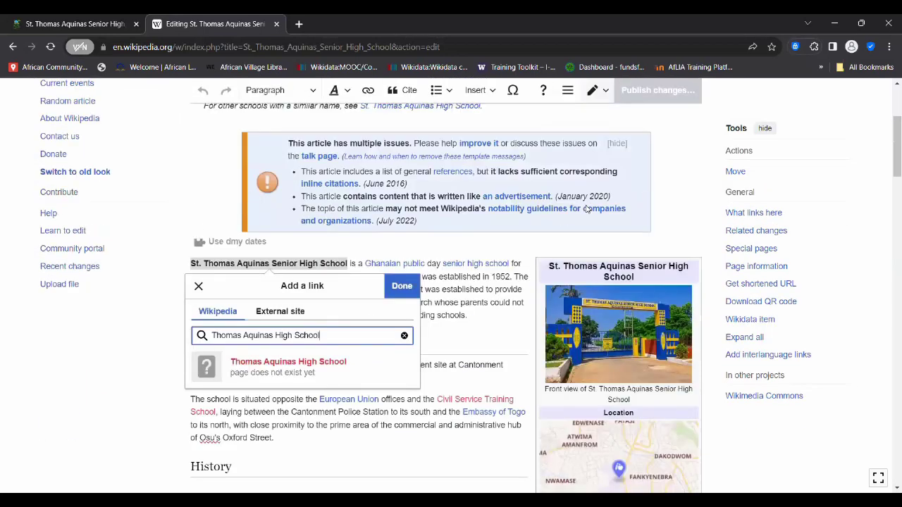
- Refine the search to 'St. Thomas Aquinas High School', browse results, and close without linking
left_click(211, 336)
type("ST.")
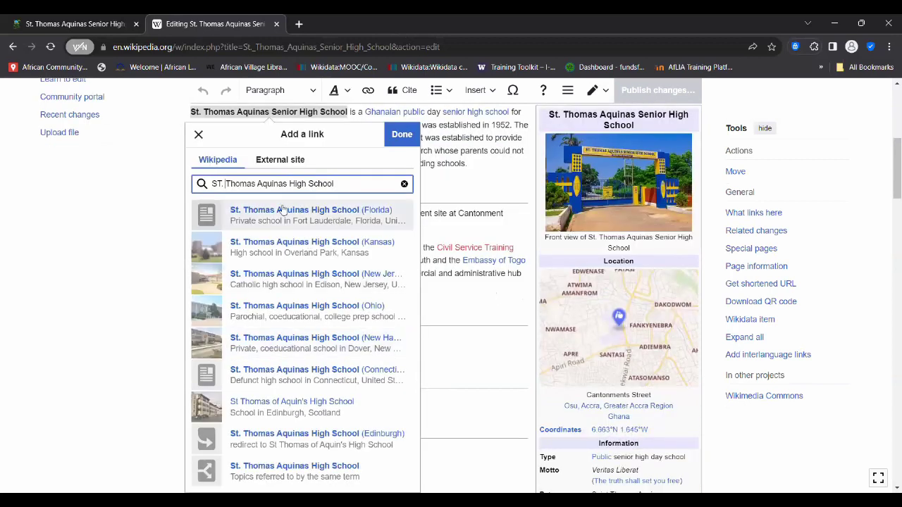
key("Left")
key("Left")
key("BackSpace")
type("t")
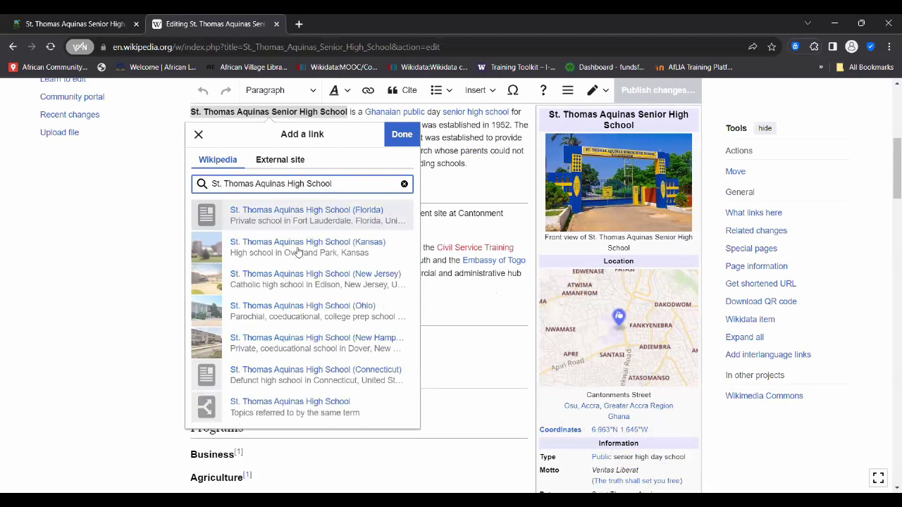
scroll(293, 319, "down", 5)
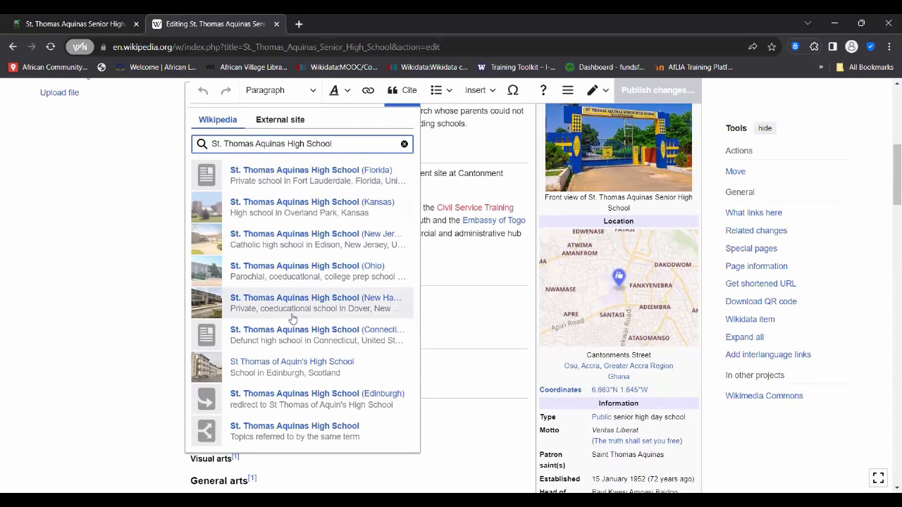
scroll(292, 319, "down", 3)
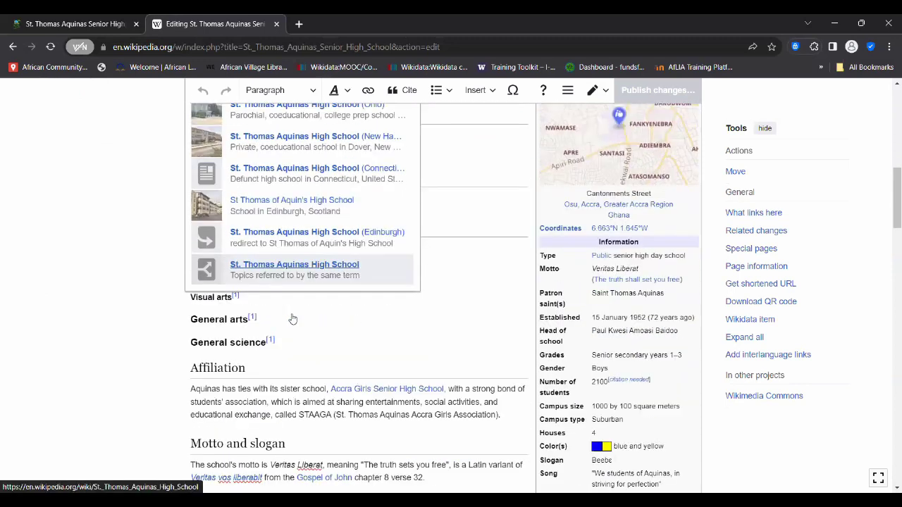
scroll(293, 319, "up", 5)
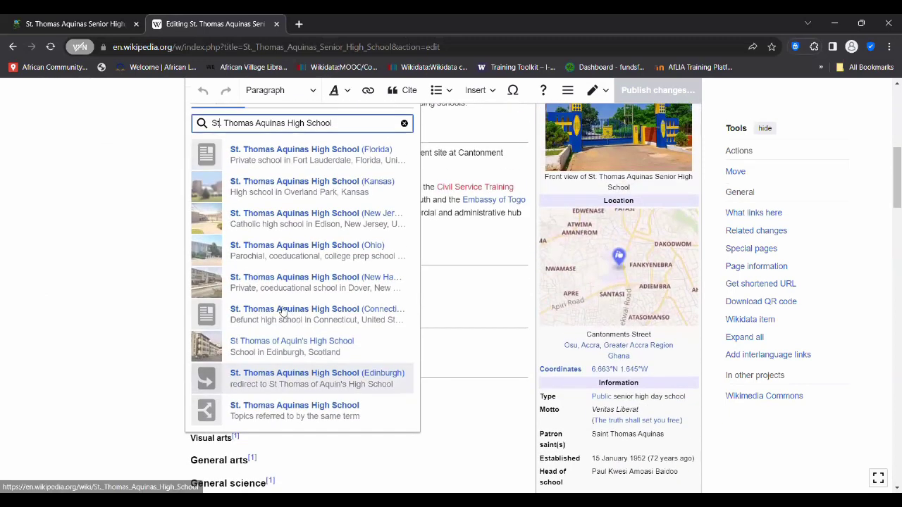
scroll(349, 282, "up", 3)
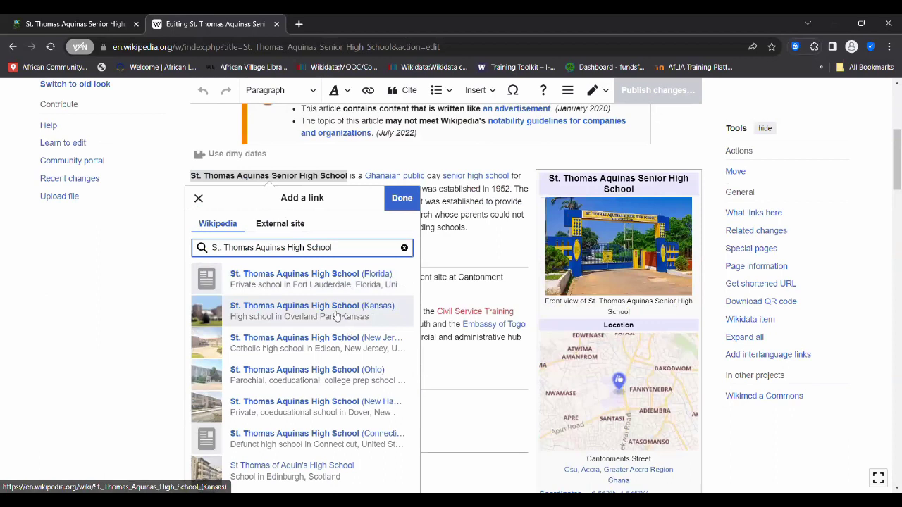
scroll(368, 325, "down", 2)
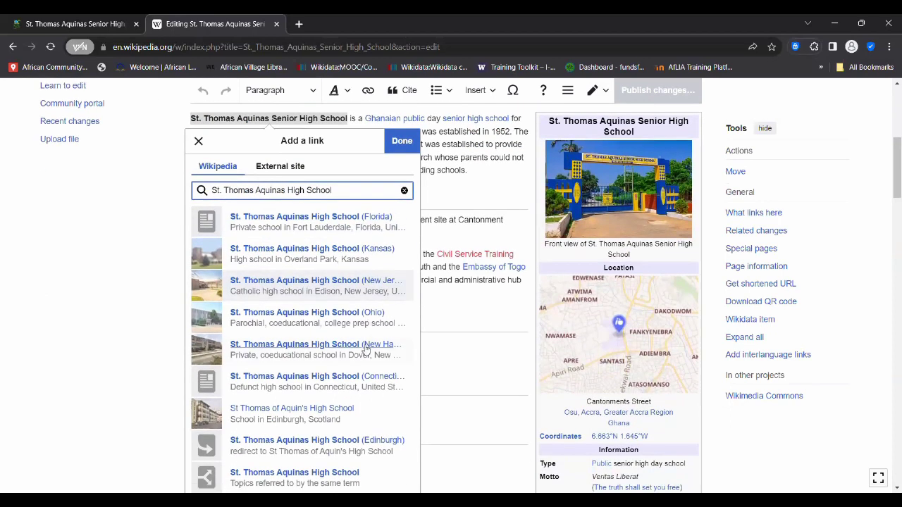
scroll(366, 331, "down", 2)
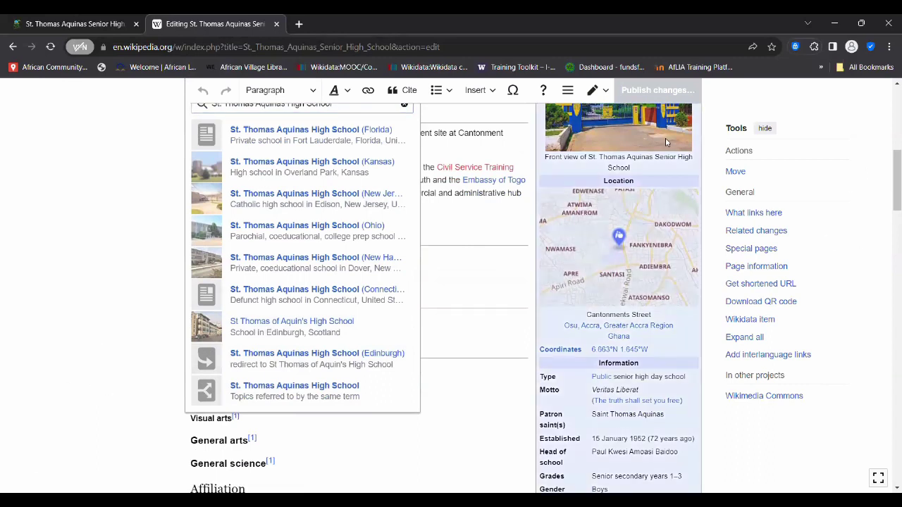
scroll(345, 257, "up", 3)
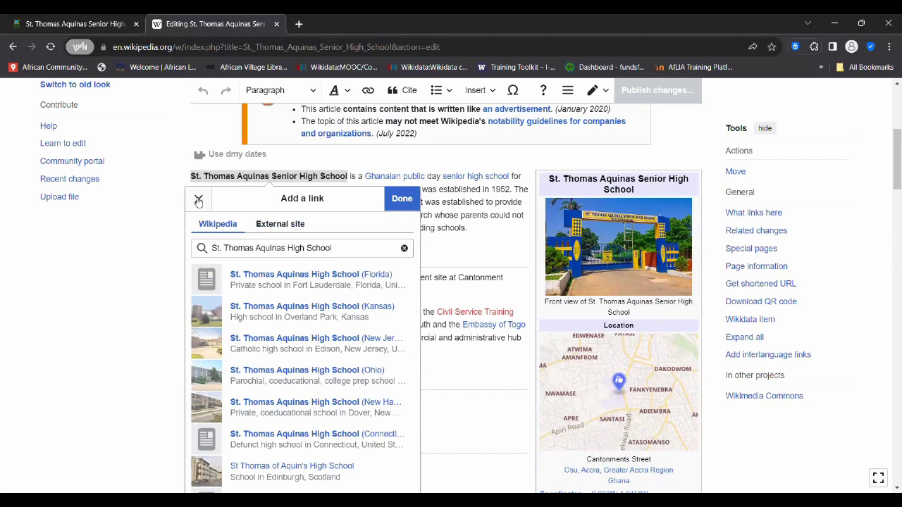
left_click(198, 199)
scroll(111, 246, "up", 3)
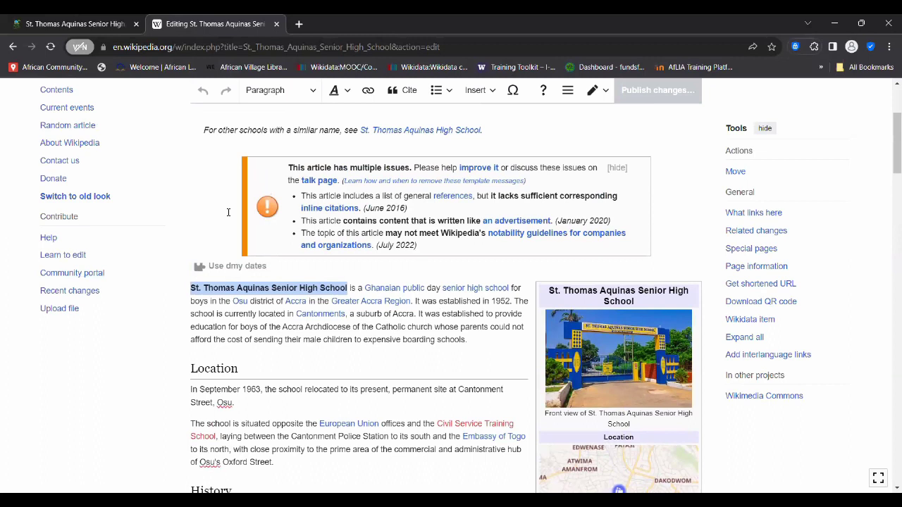
scroll(213, 205, "up", 3)
scroll(213, 204, "down", 2)
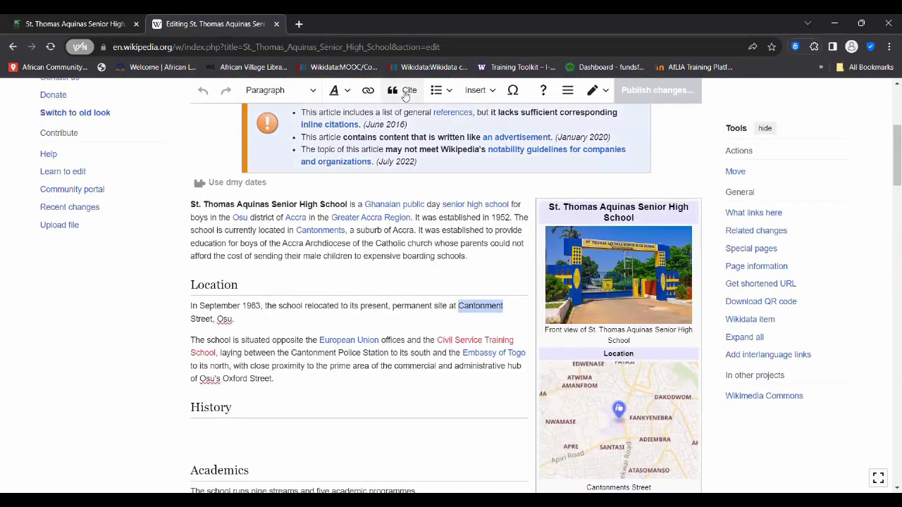
left_click(368, 93)
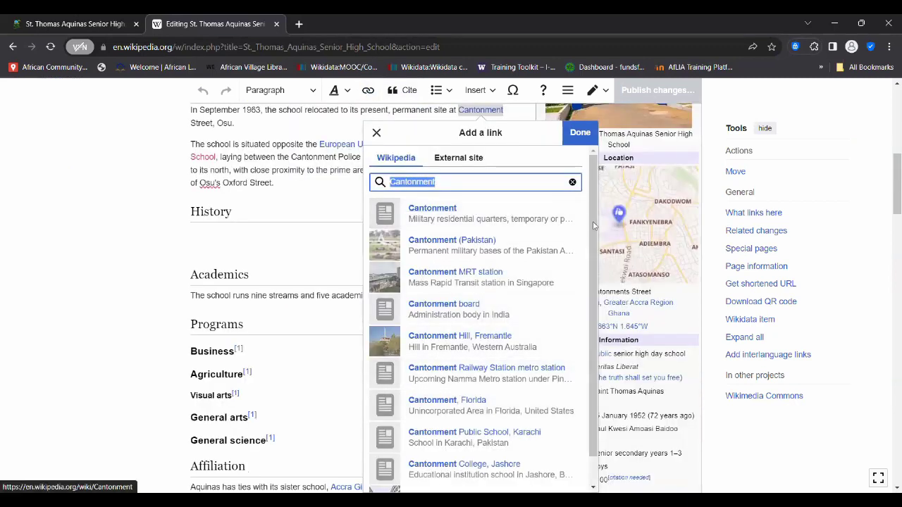
left_click_drag(590, 293, 590, 357)
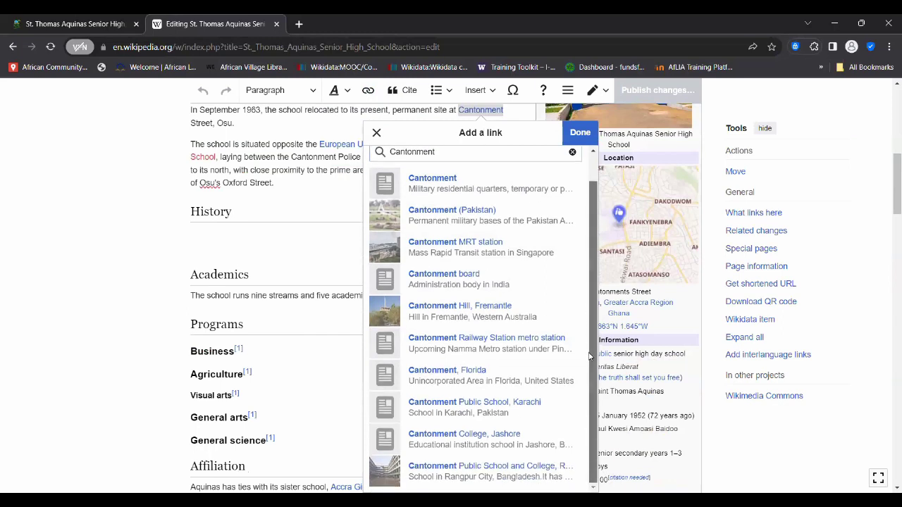
scroll(590, 215, "up", 1)
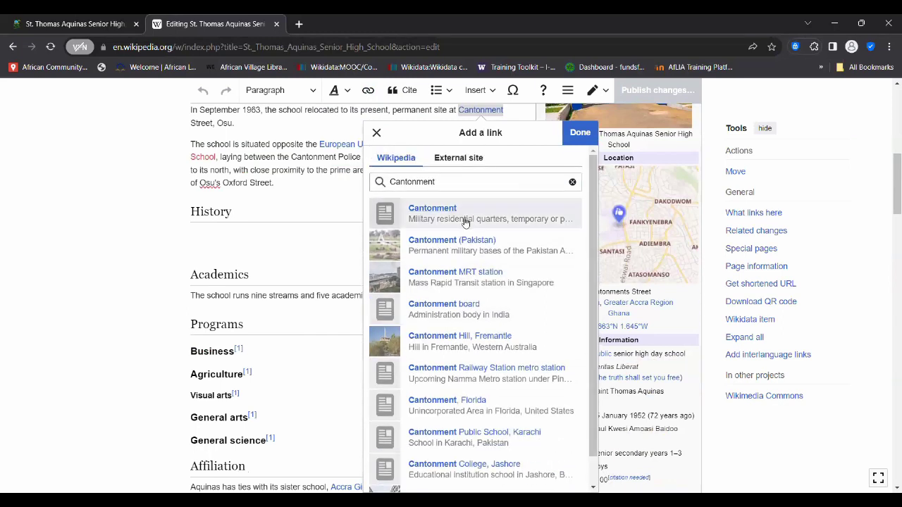
left_click(377, 134)
scroll(363, 164, "up", 2)
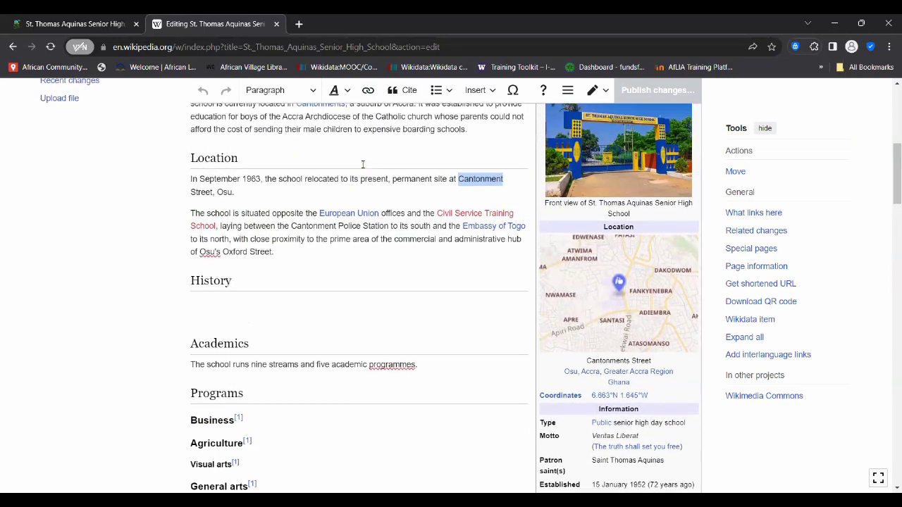
- Link the word Accra in the first paragraph to the Accra city article
scroll(363, 164, "up", 1)
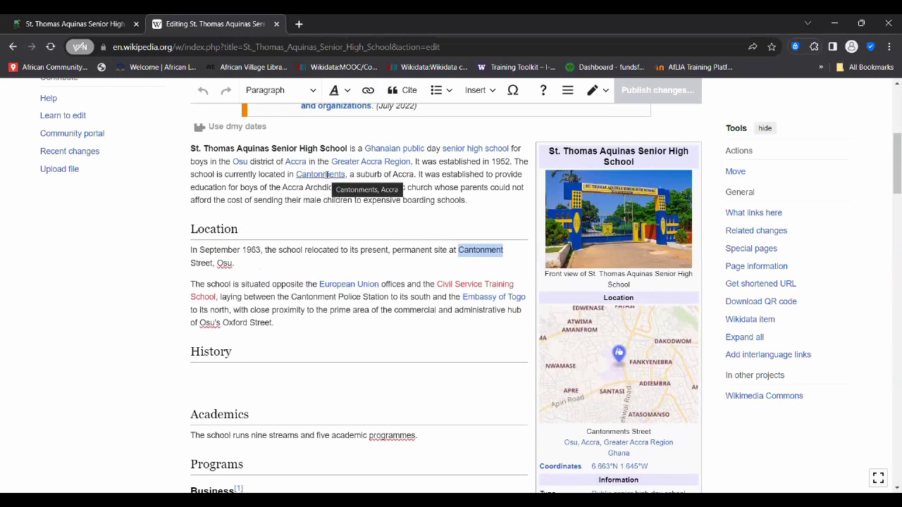
left_click_drag(392, 174, 416, 177)
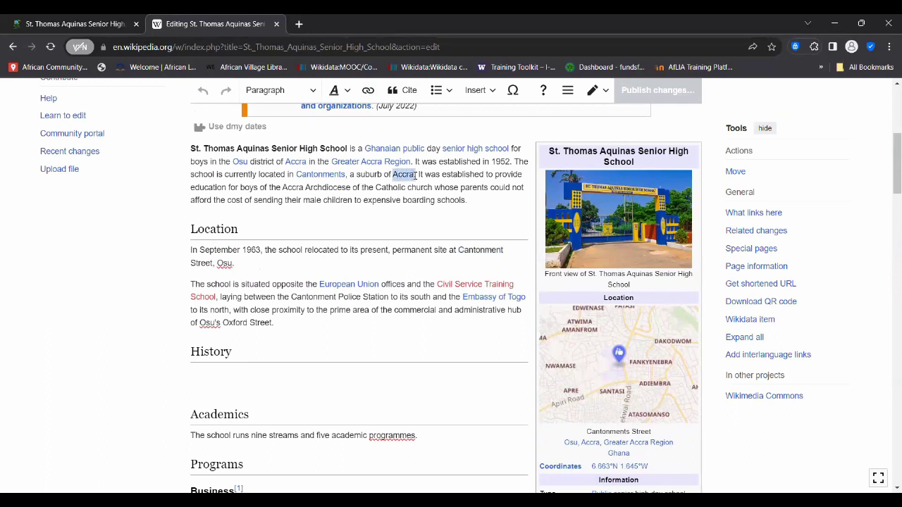
left_click(368, 91)
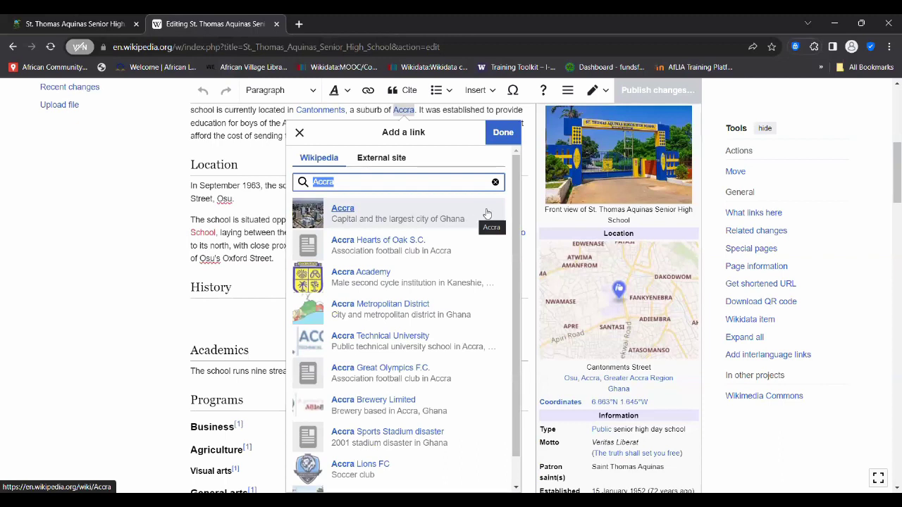
left_click(486, 213)
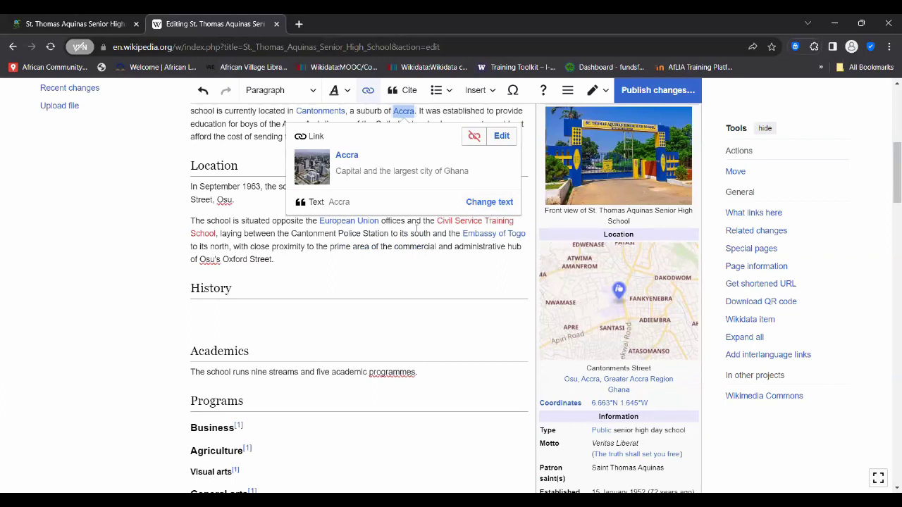
scroll(416, 229, "up", 2)
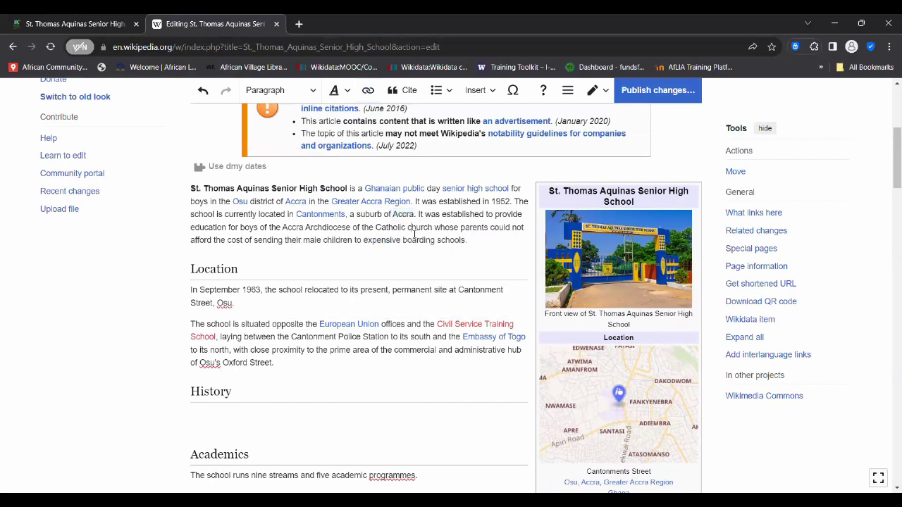
scroll(416, 236, "up", 3)
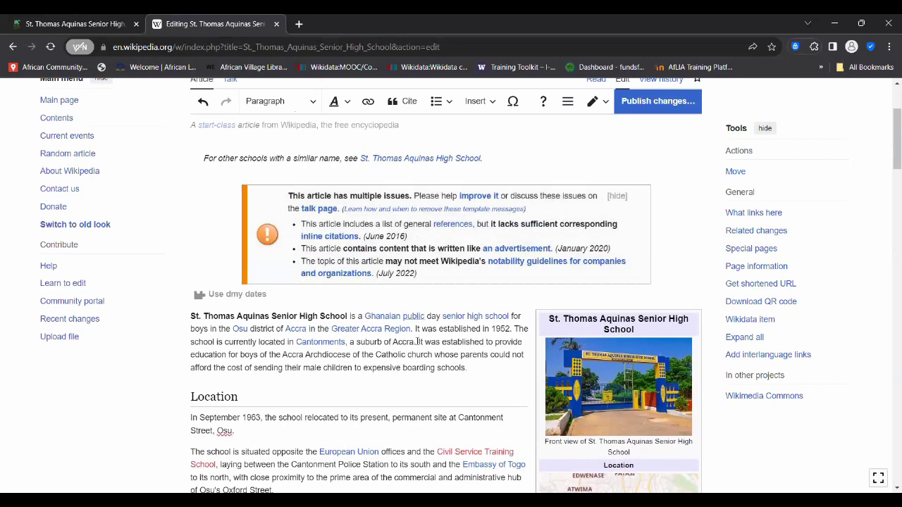
scroll(410, 361, "down", 3)
scroll(409, 363, "down", 3)
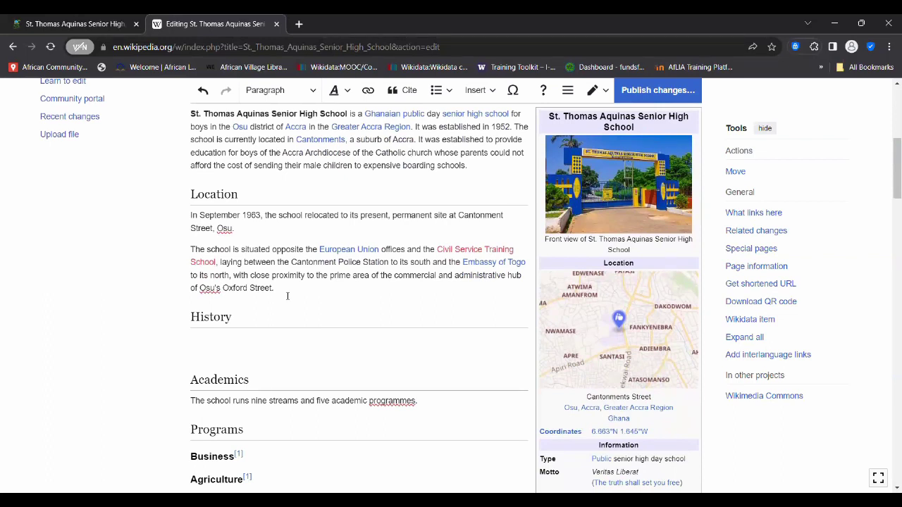
scroll(284, 247, "up", 5)
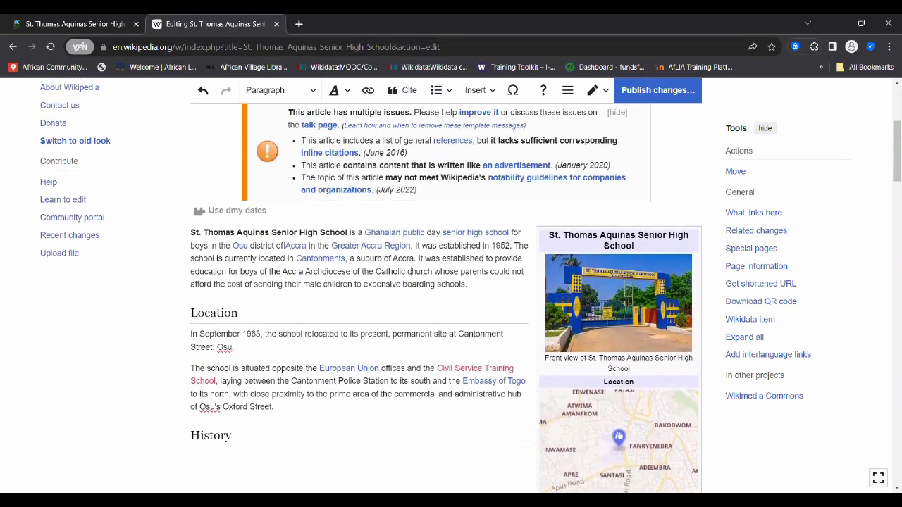
scroll(284, 252, "up", 1)
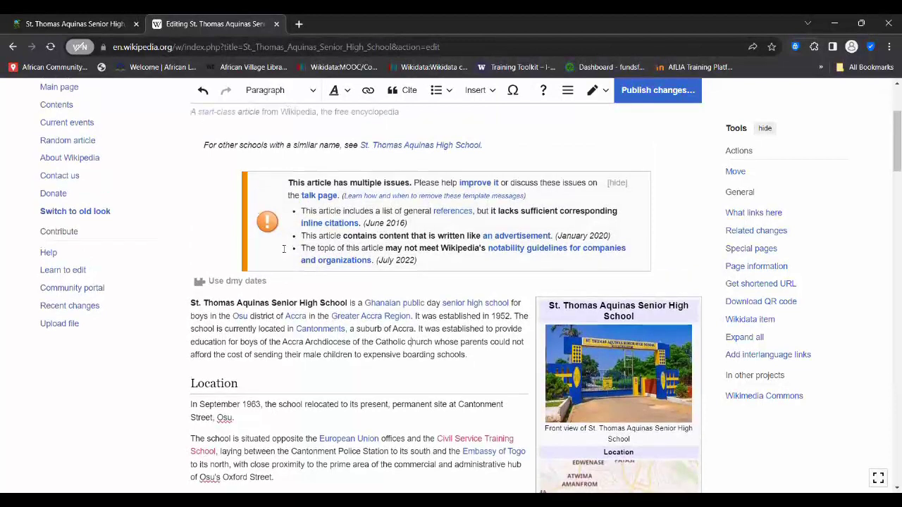
scroll(284, 250, "down", 4)
scroll(282, 282, "down", 1)
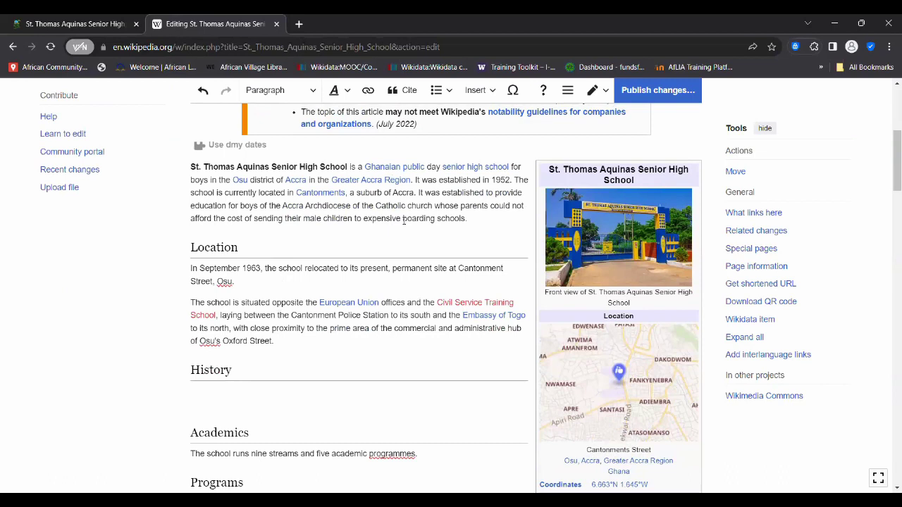
scroll(394, 220, "up", 1)
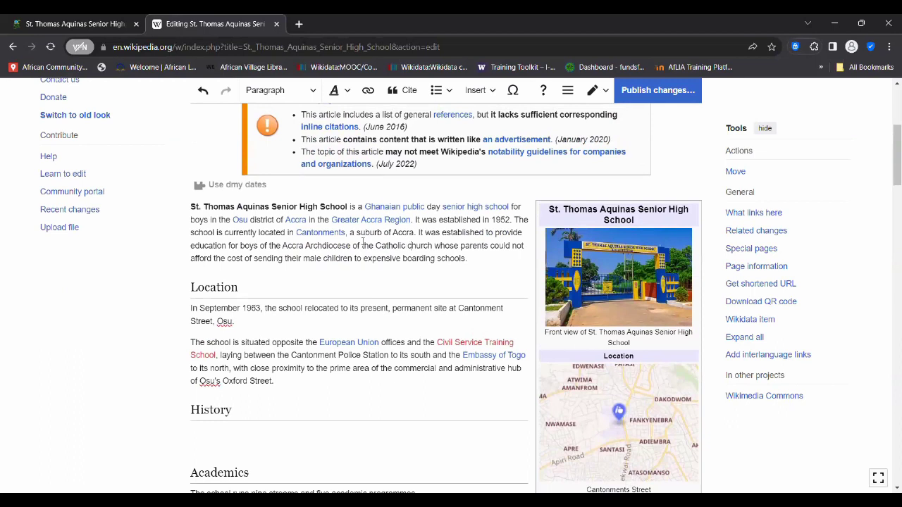
scroll(371, 235, "up", 3)
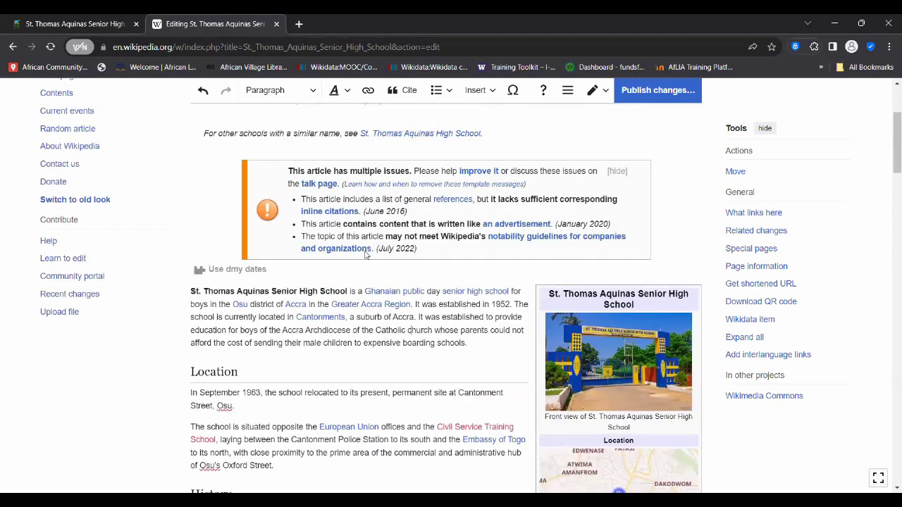
scroll(366, 256, "up", 1)
scroll(366, 255, "down", 2)
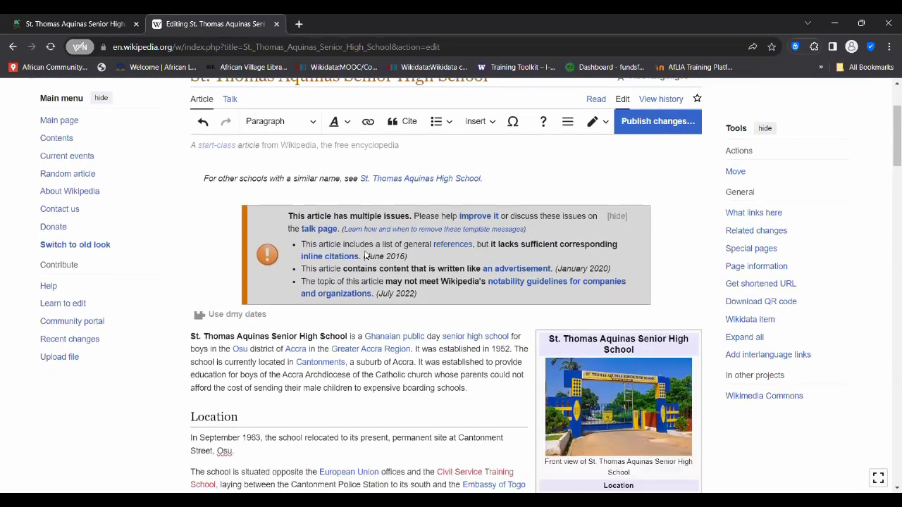
scroll(366, 255, "down", 2)
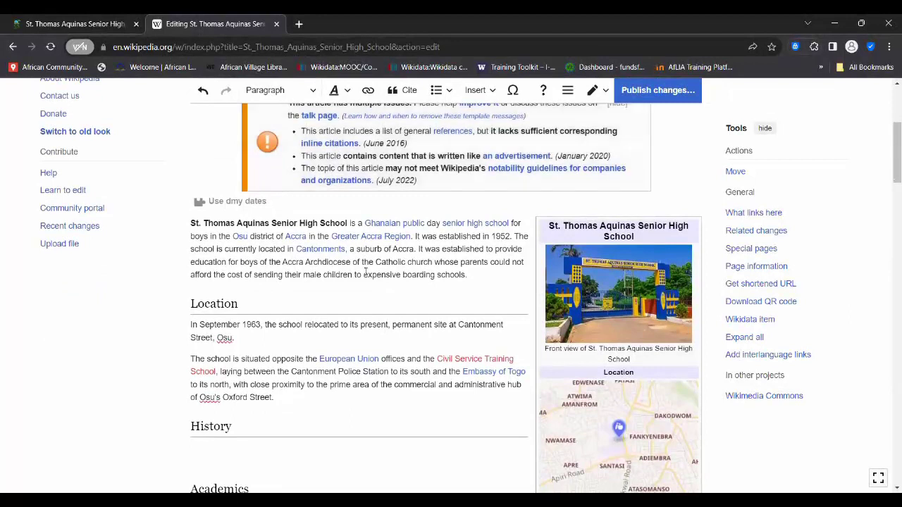
scroll(365, 272, "up", 1)
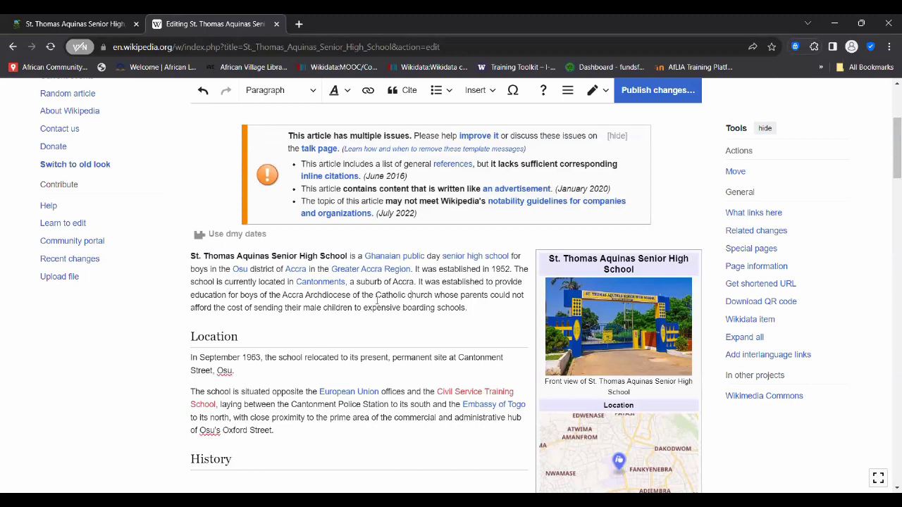
- Scroll the St. Thomas Aquinas draft down to References and back, then return to Elections in Ghana
scroll(378, 299, "down", 2)
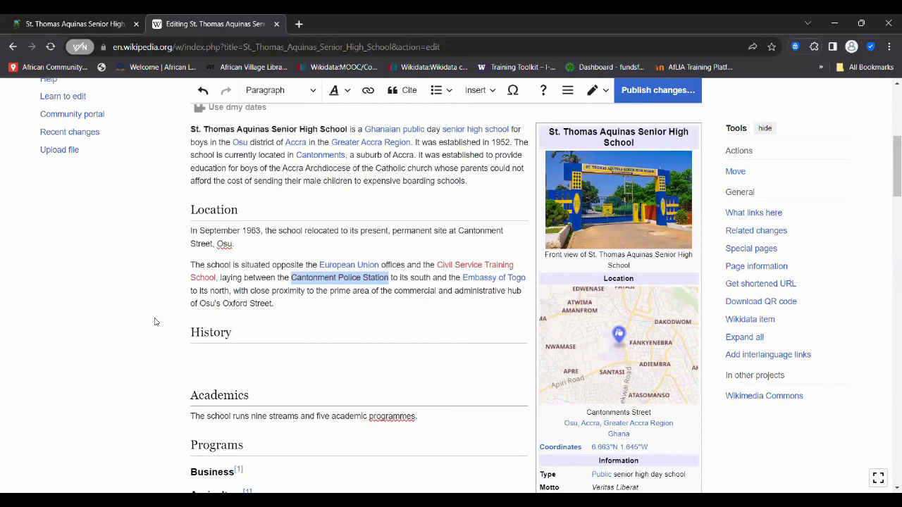
scroll(254, 345, "down", 7)
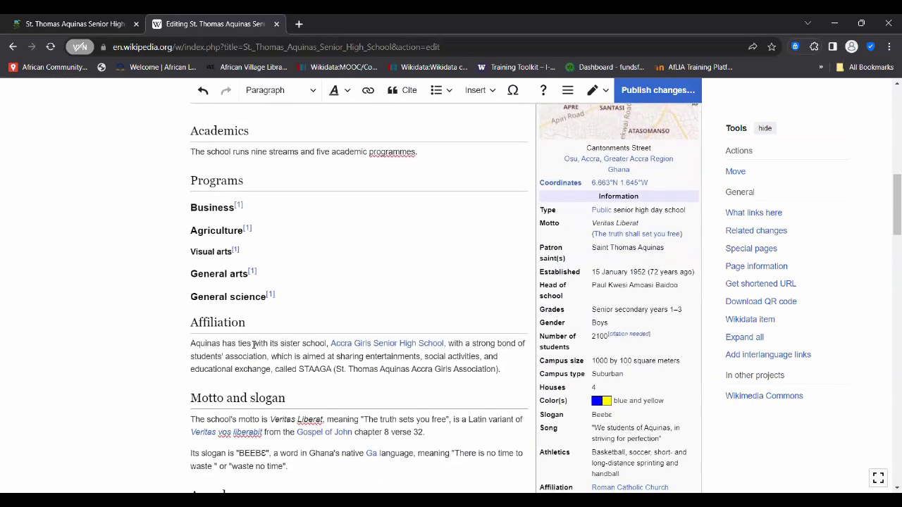
scroll(254, 345, "down", 7)
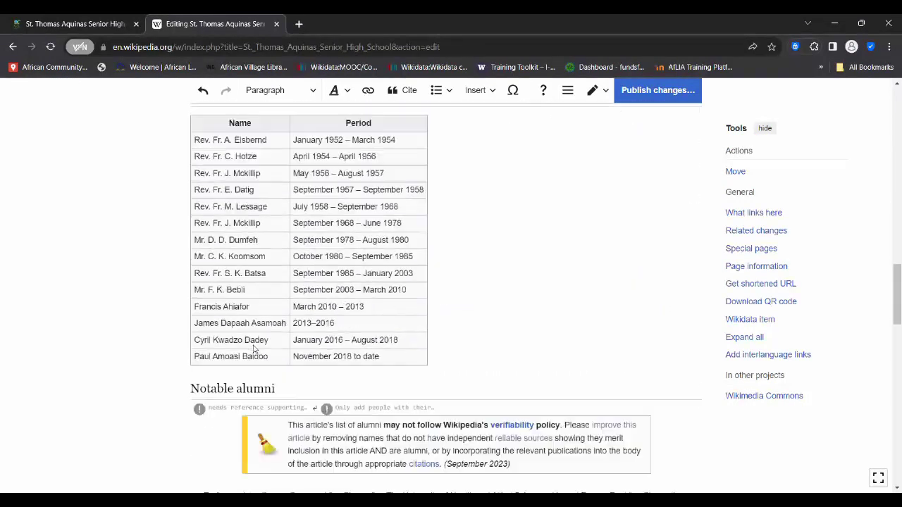
scroll(254, 349, "down", 4)
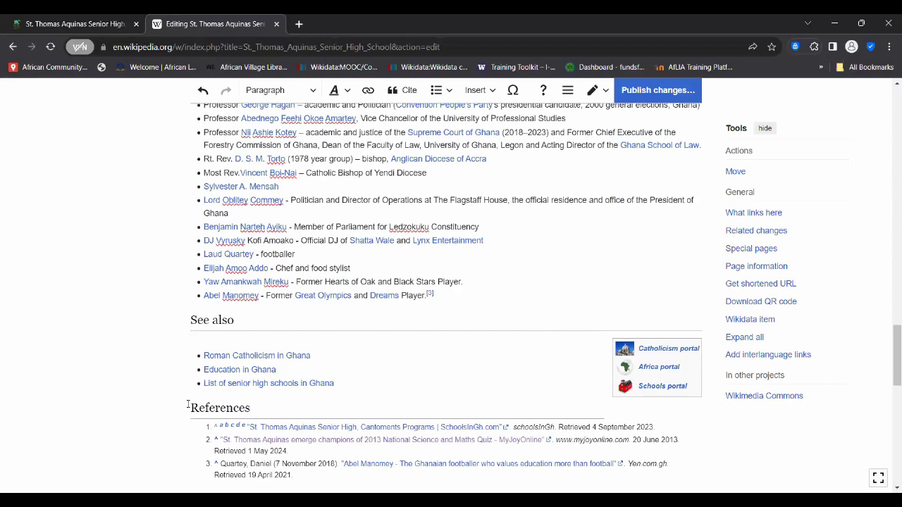
scroll(358, 247, "up", 7)
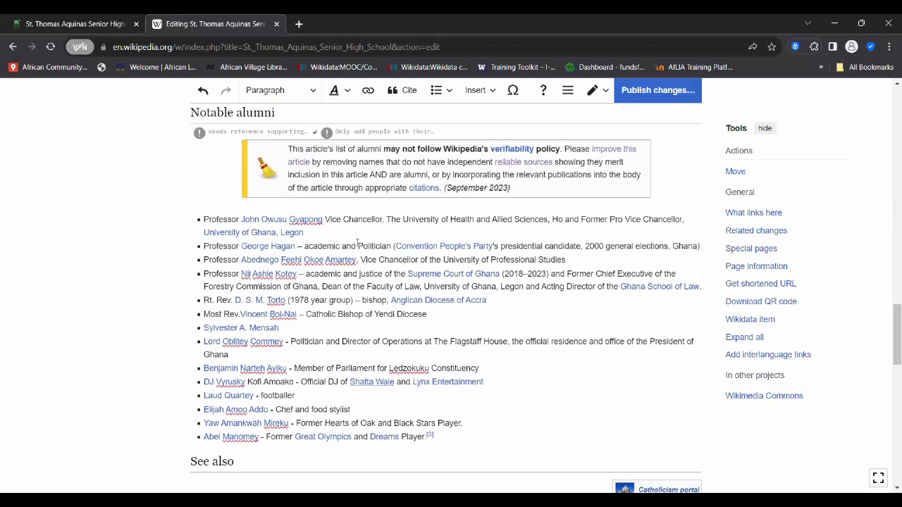
scroll(358, 247, "up", 4)
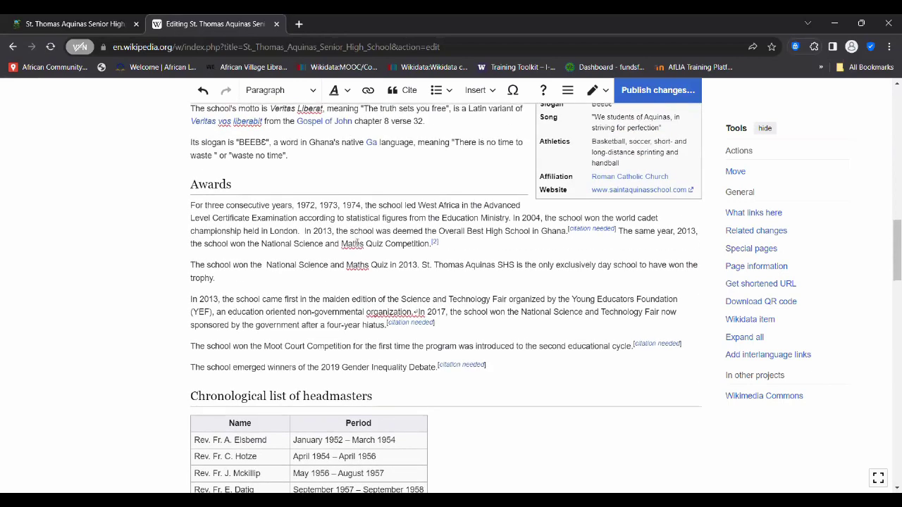
scroll(357, 243, "up", 1)
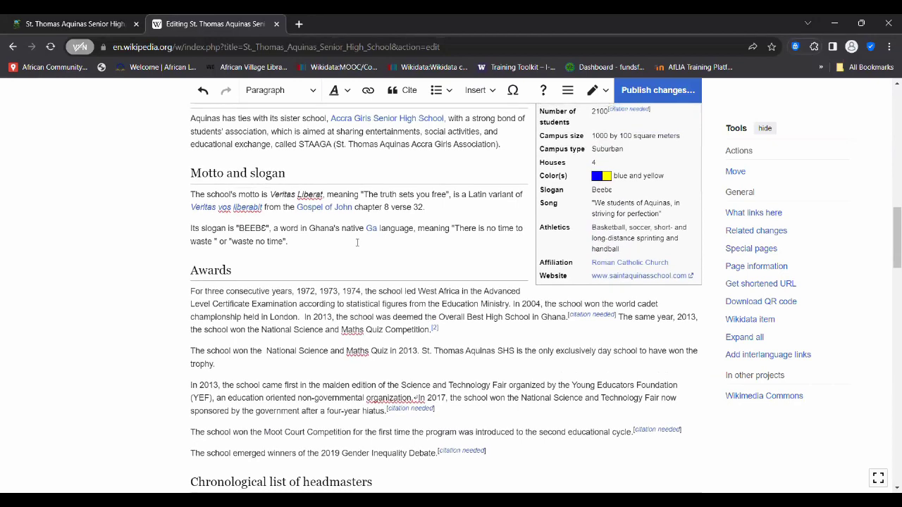
scroll(357, 243, "up", 3)
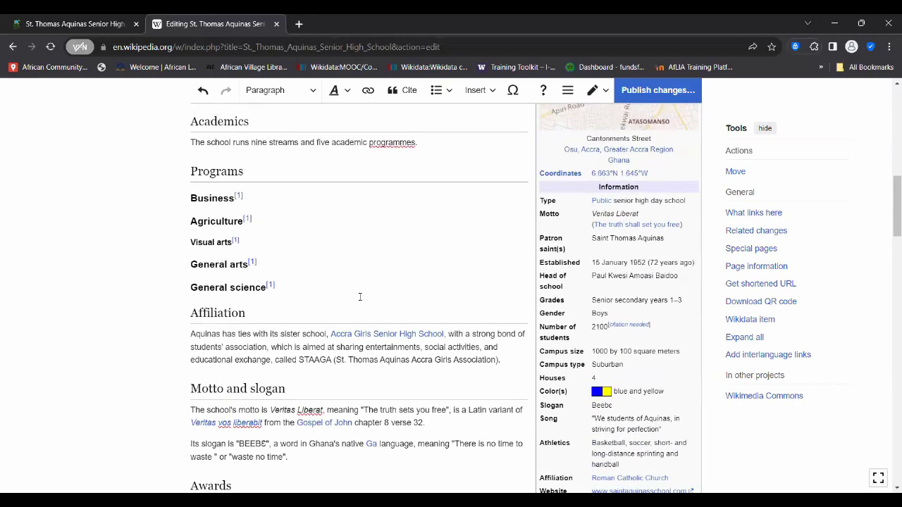
scroll(359, 296, "up", 3)
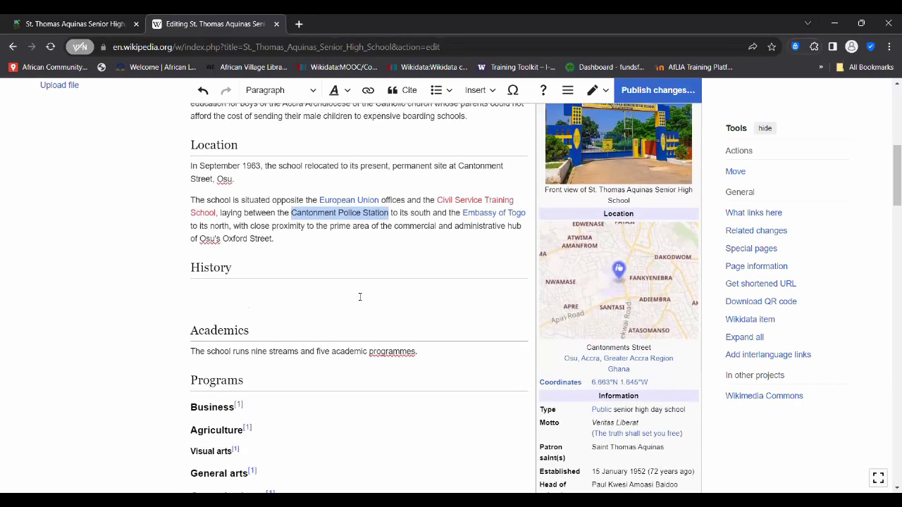
key("alt+Left")
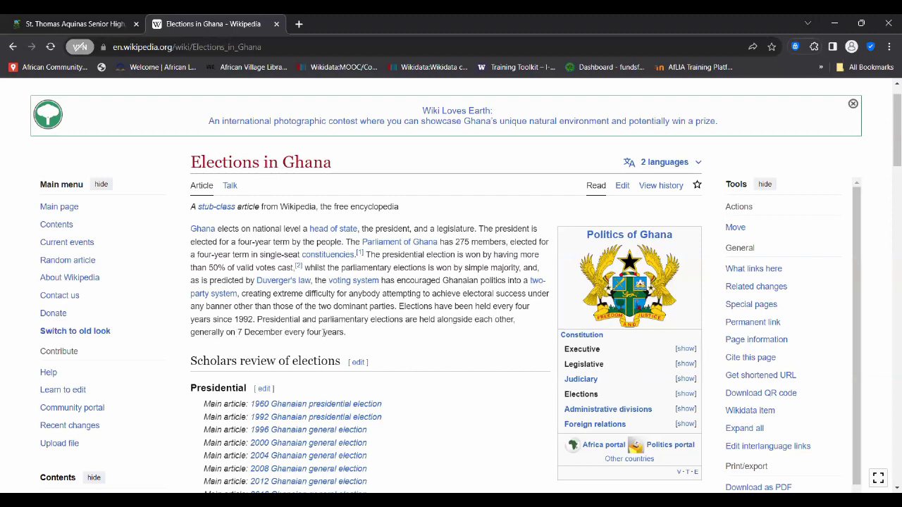
left_click_drag(398, 307, 348, 338)
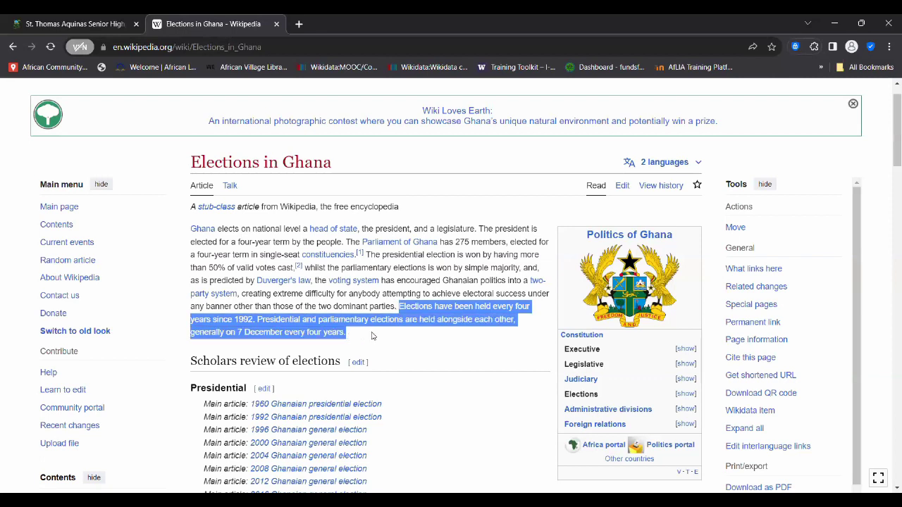
left_click(372, 336)
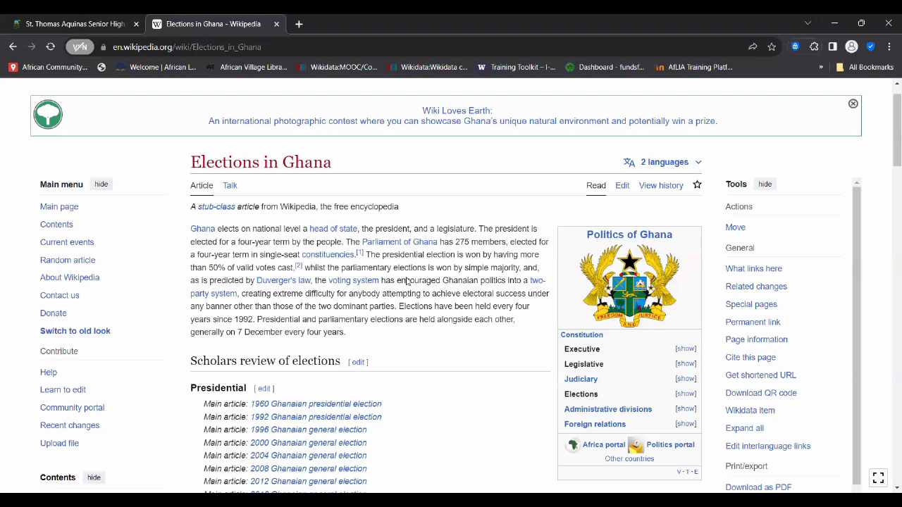
- Select and copy 'Elections have been held every four years since 1992' from the lead
scroll(407, 281, "up", 1)
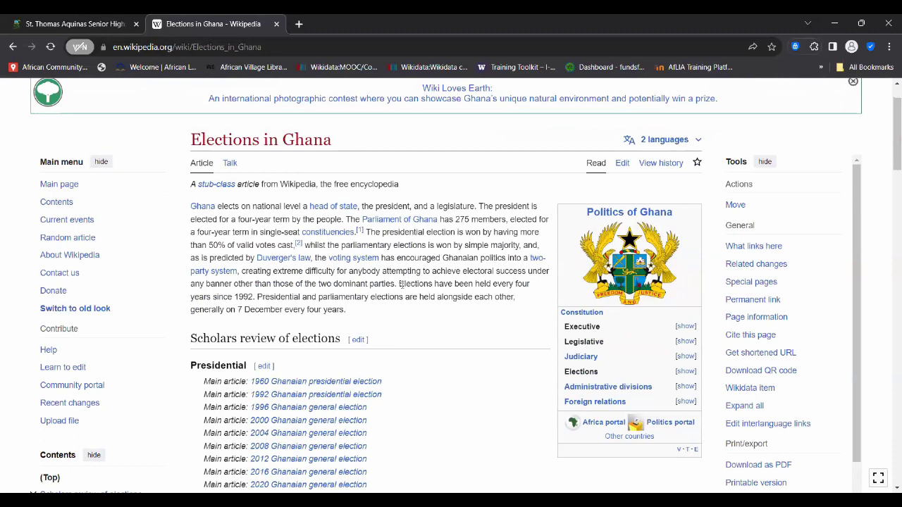
left_click_drag(400, 285, 252, 299)
key("ctrl+c")
key("Left")
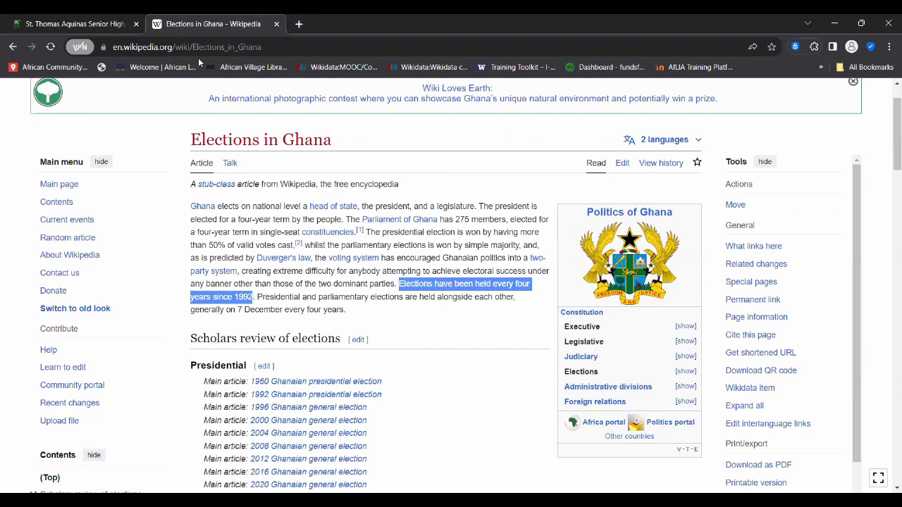
- Google the sentence 'Elections have been held every four years since 1992' in the first tab
left_click(94, 23)
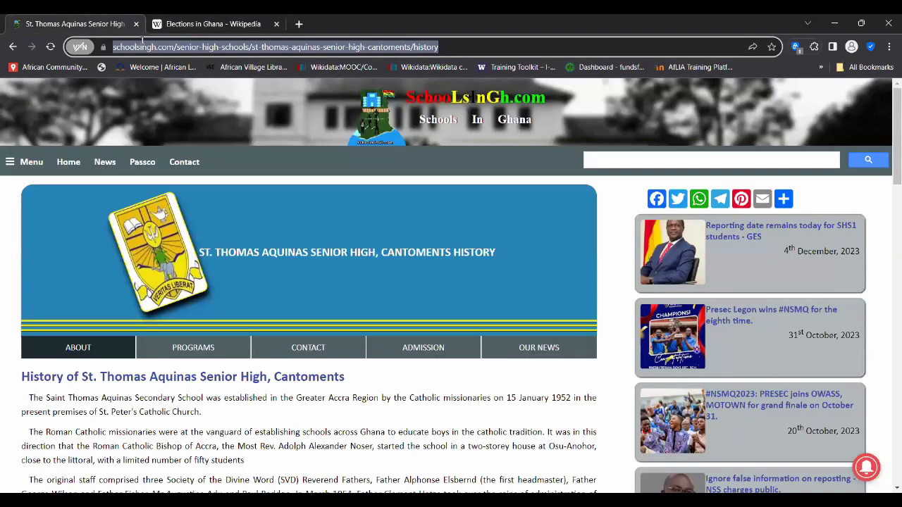
key("ctrl+v")
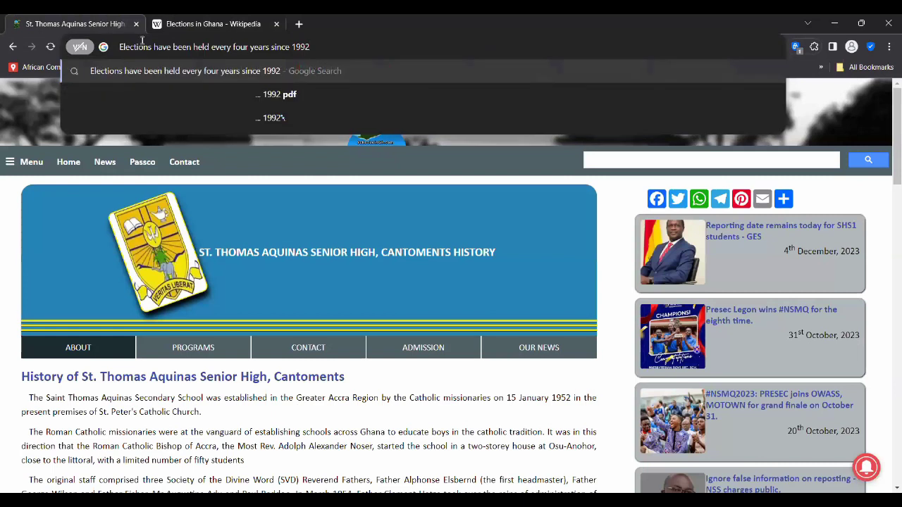
key("Return")
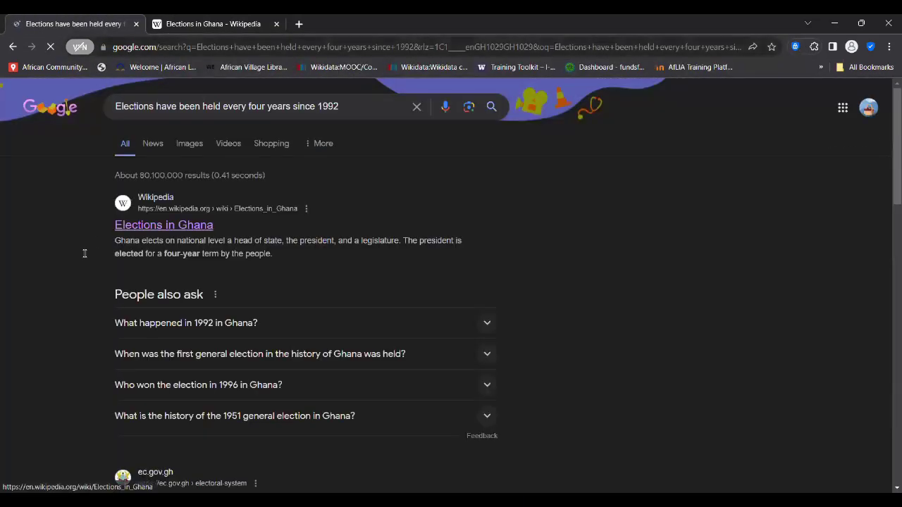
scroll(85, 254, "down", 5)
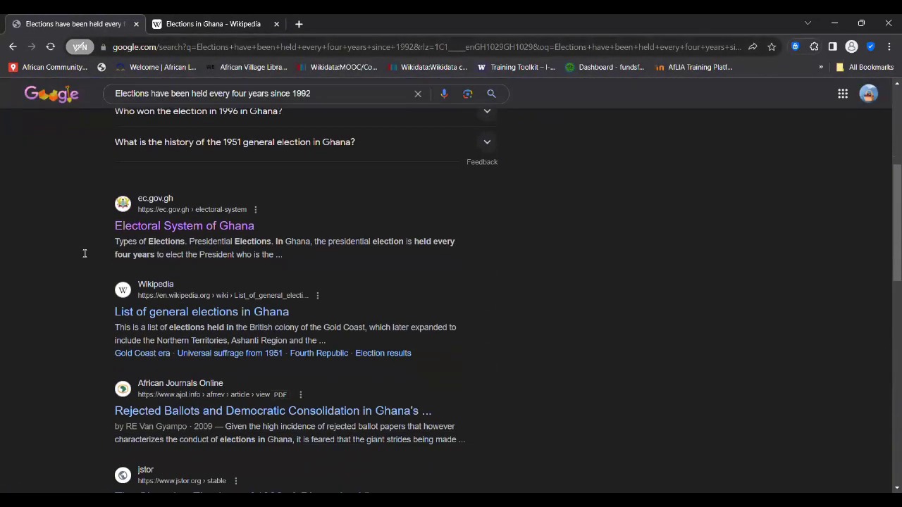
scroll(85, 254, "up", 1)
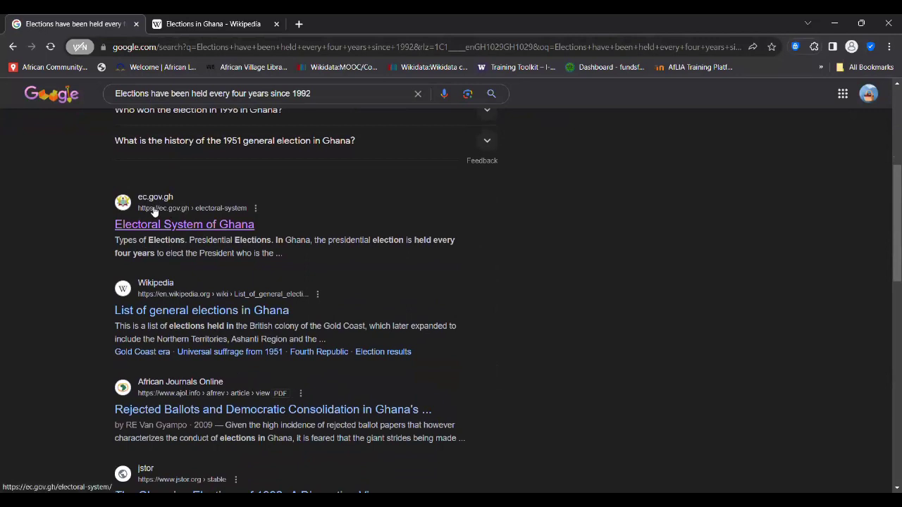
- Open ec.gov.gh's Electoral System of Ghana page and scroll to its Types of Elections section
left_click(184, 230)
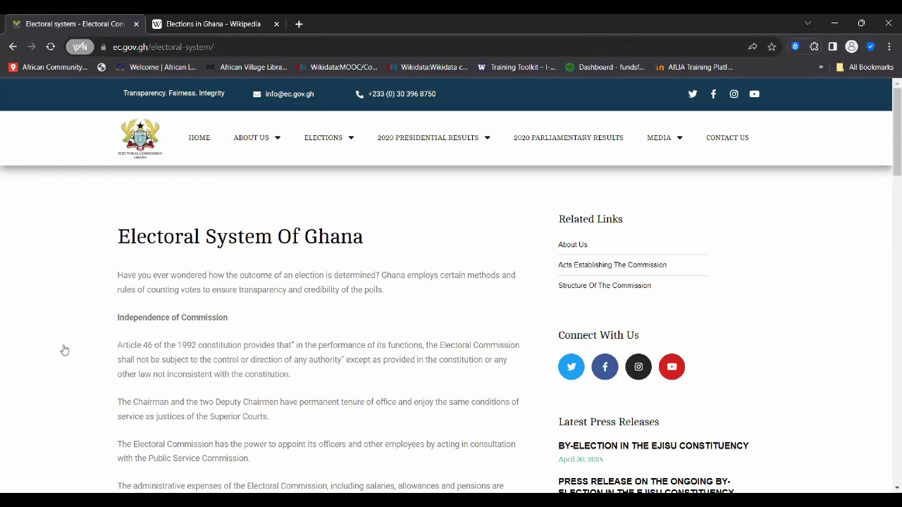
scroll(65, 351, "down", 2)
scroll(65, 350, "down", 4)
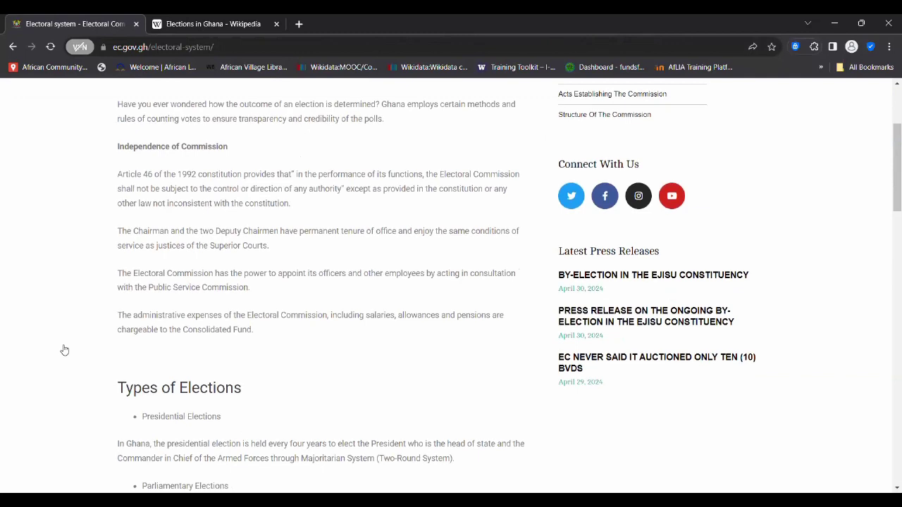
scroll(65, 351, "down", 1)
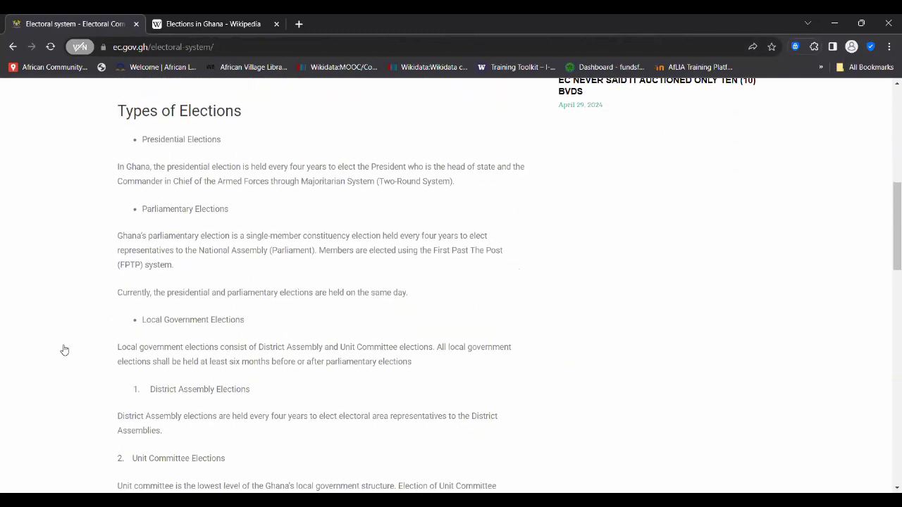
scroll(87, 292, "down", 1)
scroll(89, 293, "up", 1)
scroll(89, 293, "down", 1)
scroll(87, 292, "up", 2)
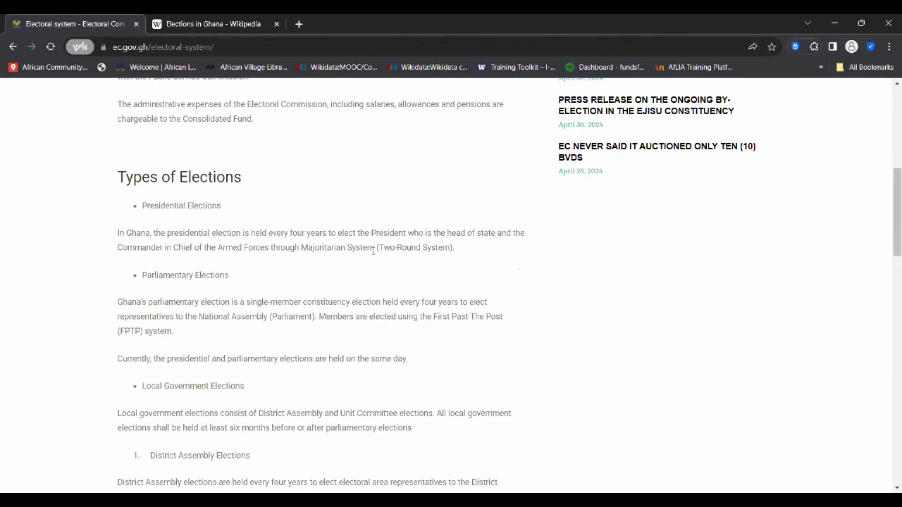
scroll(310, 261, "down", 1)
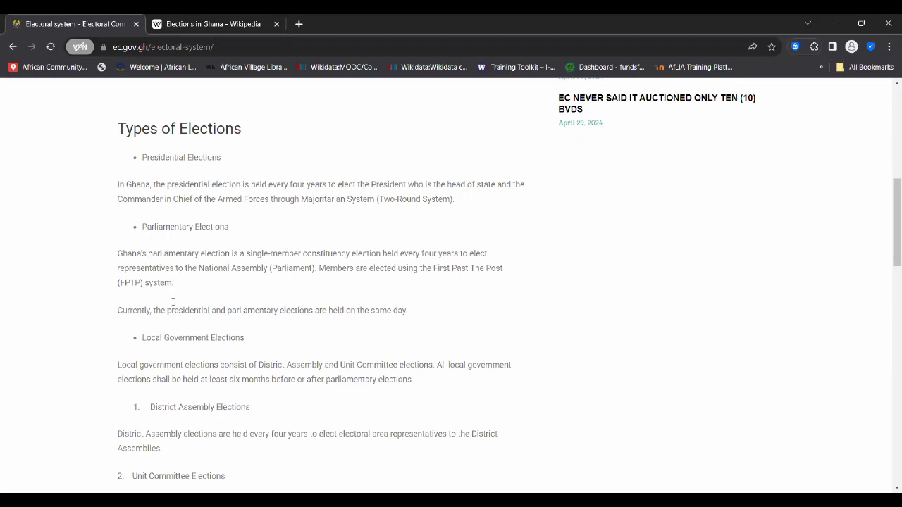
- Select the Electoral Commission page address, then open Elections in Ghana in the visual editor
left_click(231, 47)
key("ctrl+c")
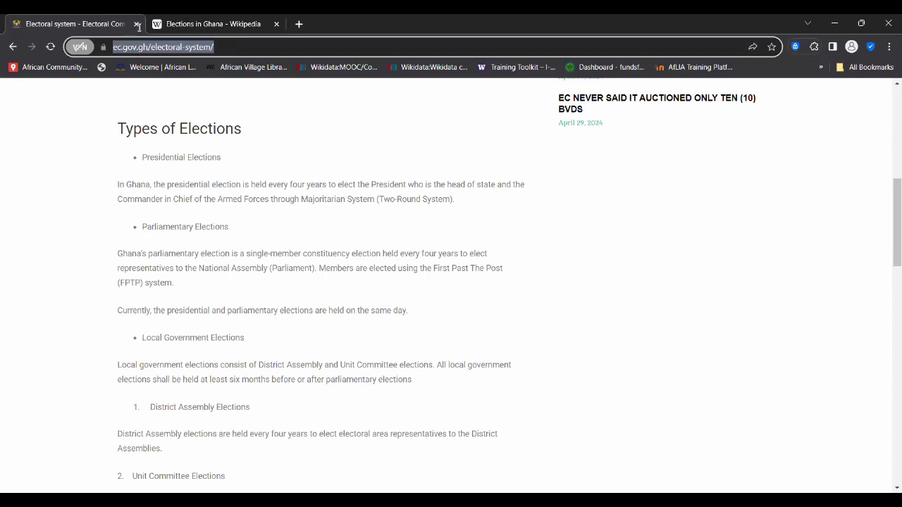
key("ctrl+Tab")
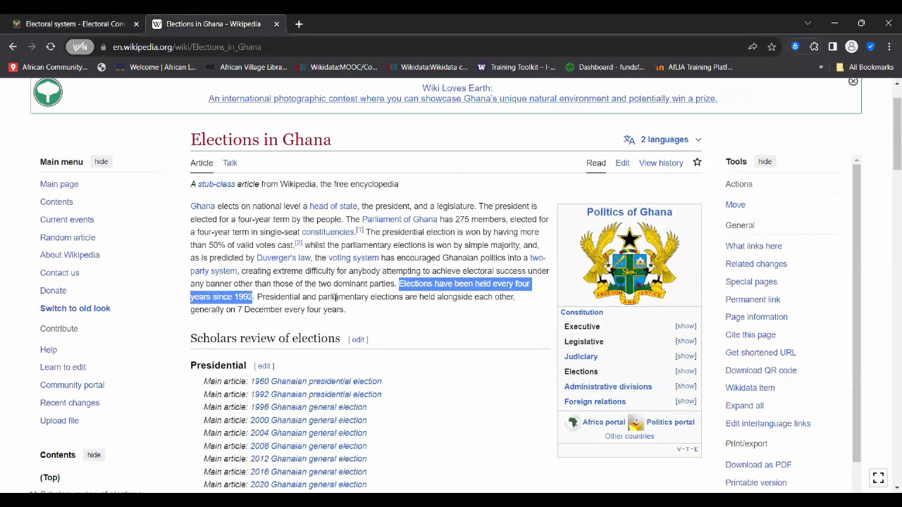
left_click(331, 298)
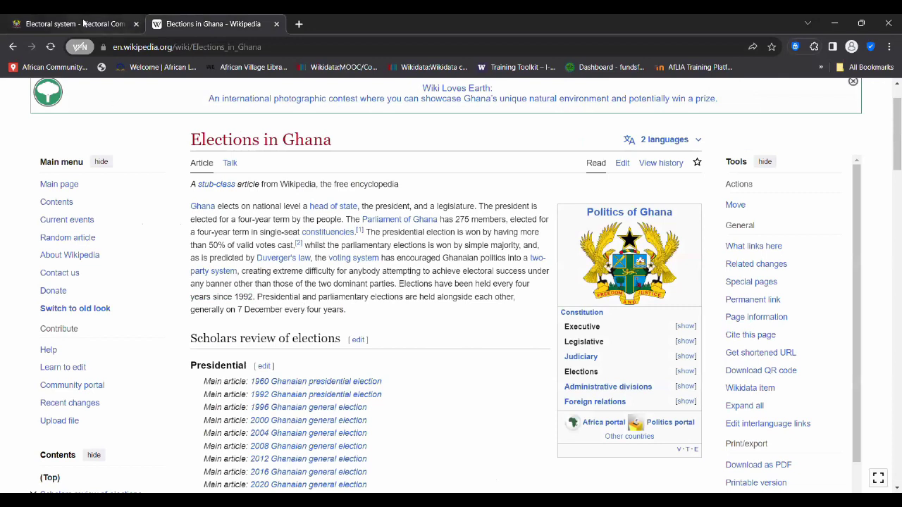
key("ctrl+shift+Tab")
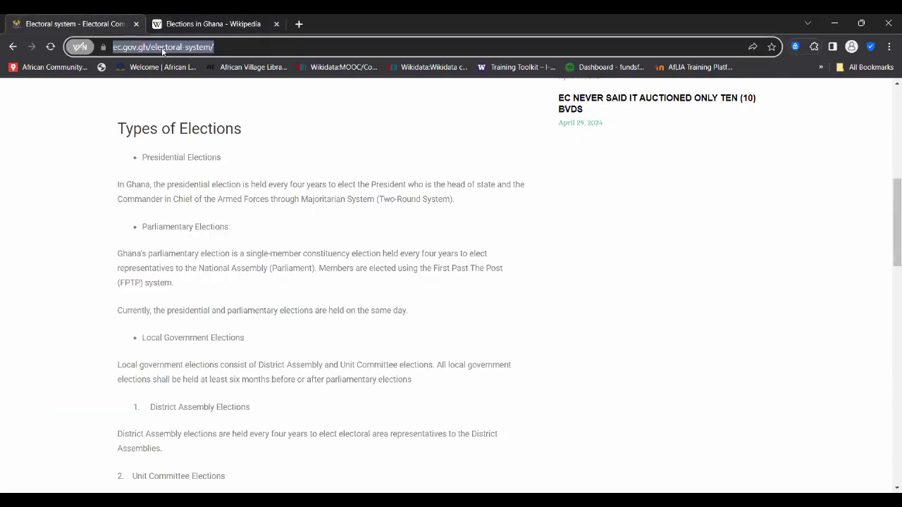
left_click(212, 28)
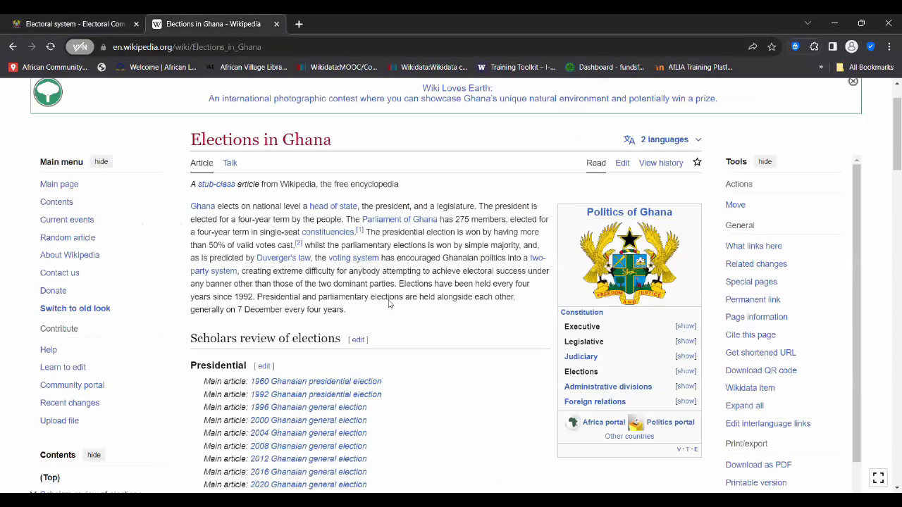
left_click(620, 164)
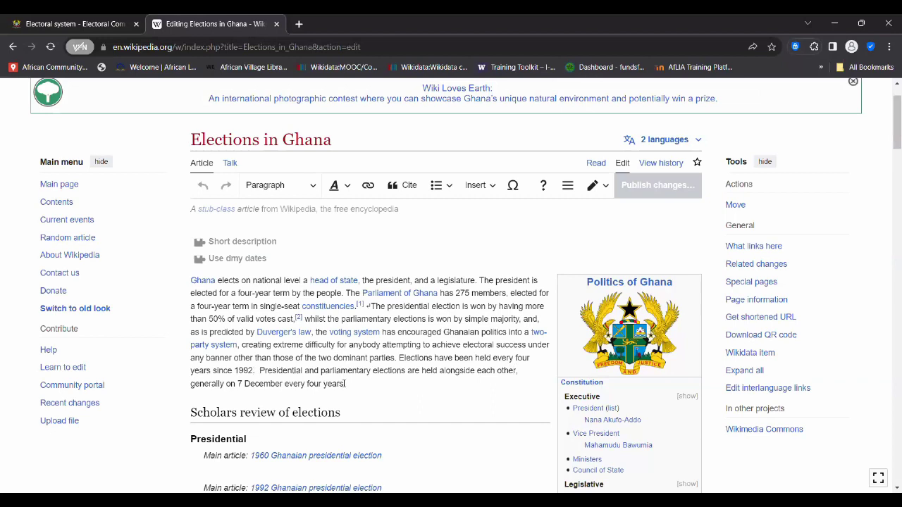
- Insert an automatic ec.gov.gh citation after the every-four-years sentence, then start publishing
left_click(258, 370)
left_click(406, 187)
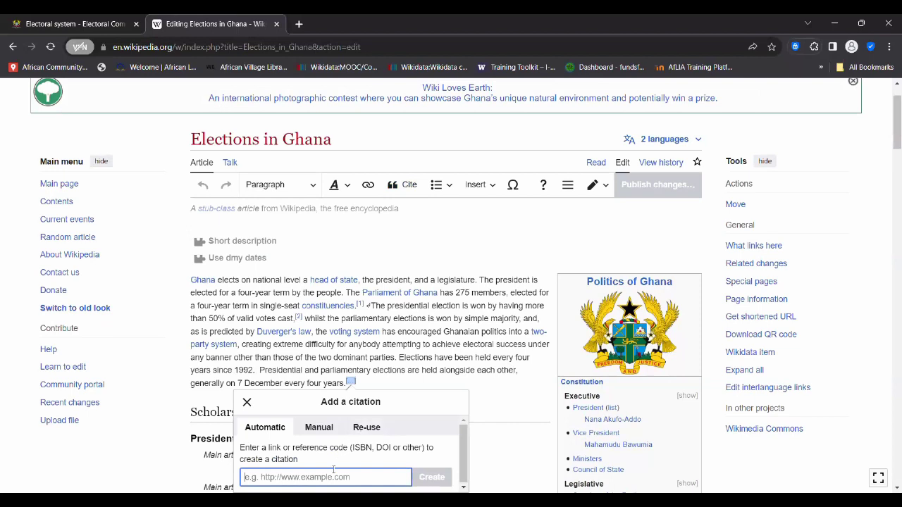
key("ctrl+v")
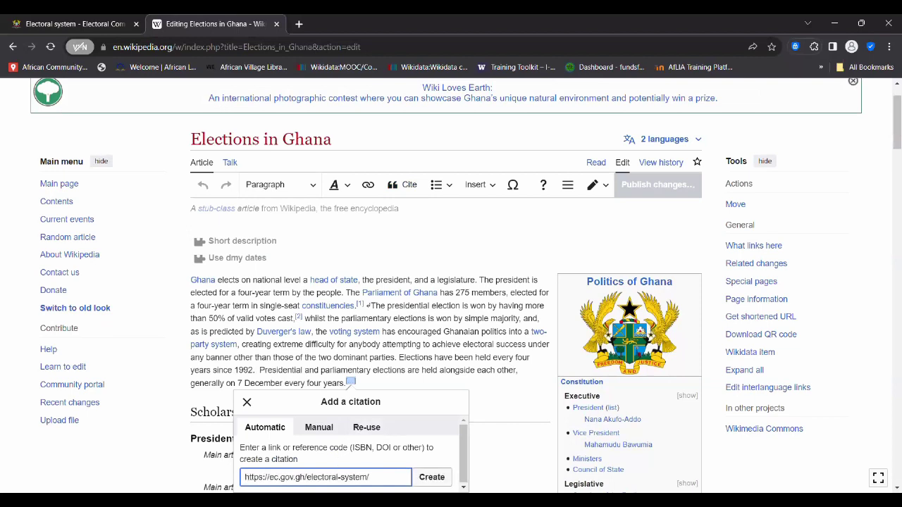
left_click(464, 455)
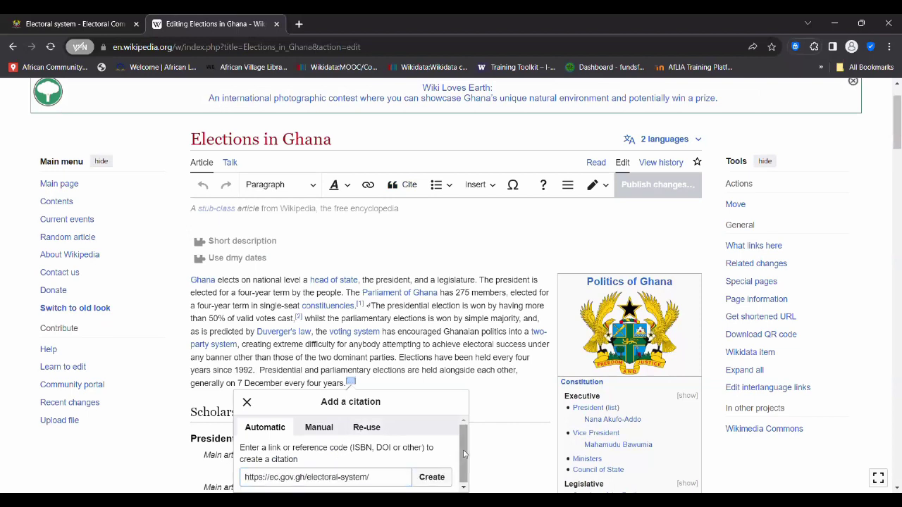
scroll(477, 445, "down", 2)
left_click(432, 369)
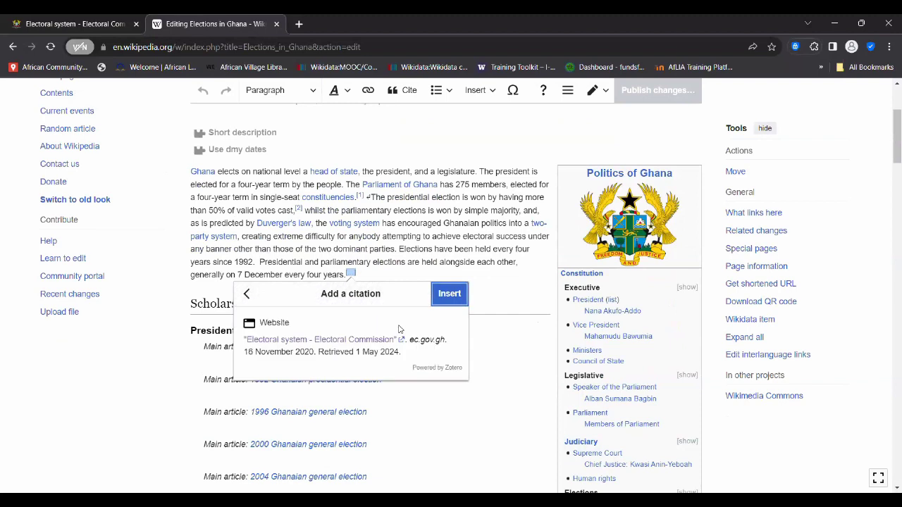
left_click(450, 296)
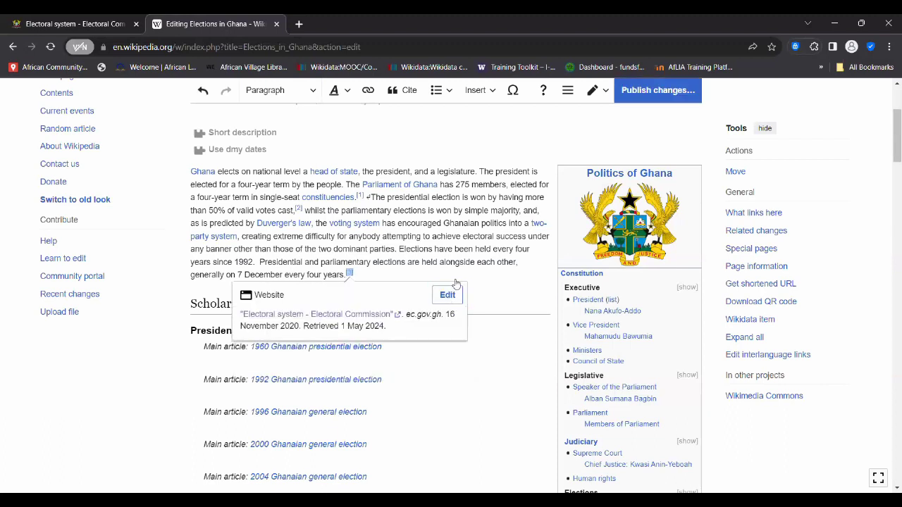
scroll(476, 205, "up", 2)
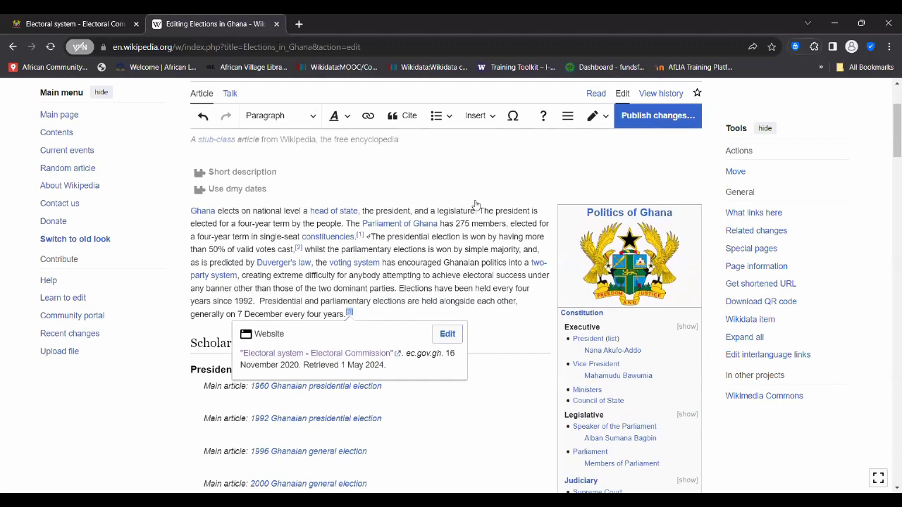
left_click(652, 127)
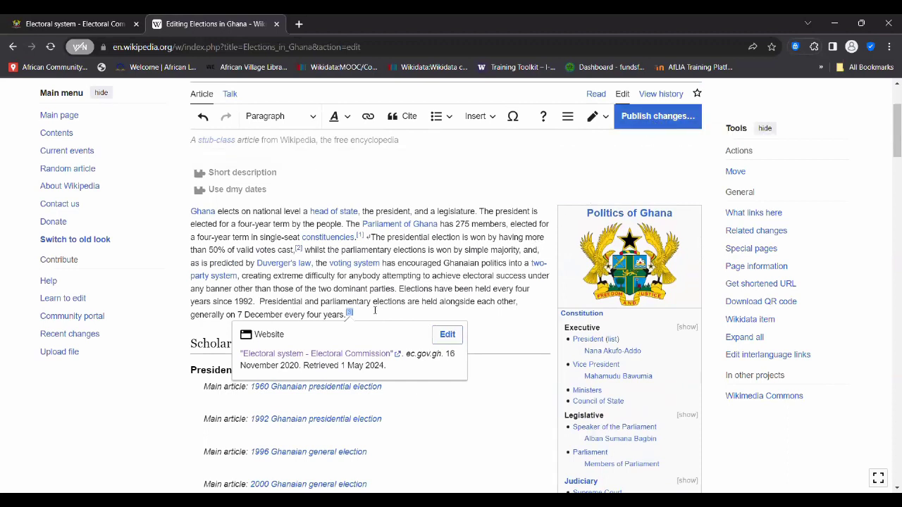
- Publish the Elections in Ghana edit, changing the WikiAfLibs hashtag to give summary 'added a citation #AfLibWk #1Lib1Ref'
left_click(663, 124)
type("added ")
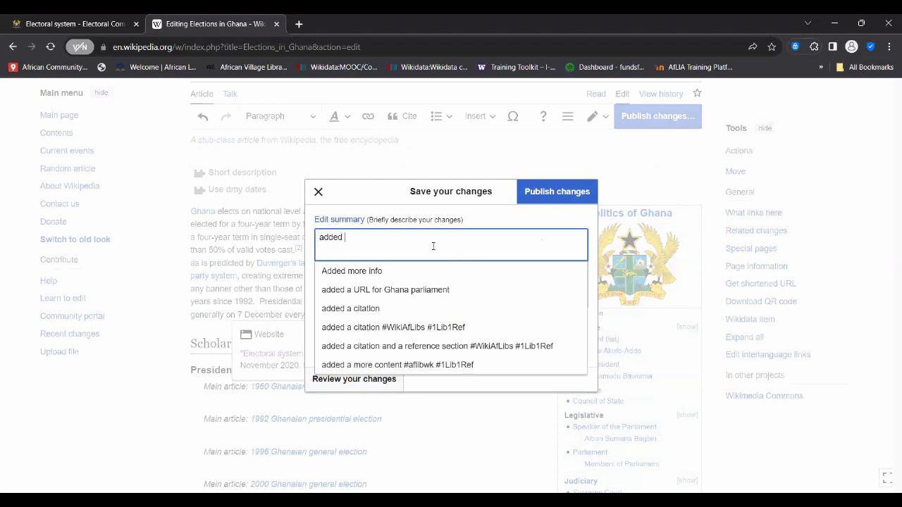
type("a")
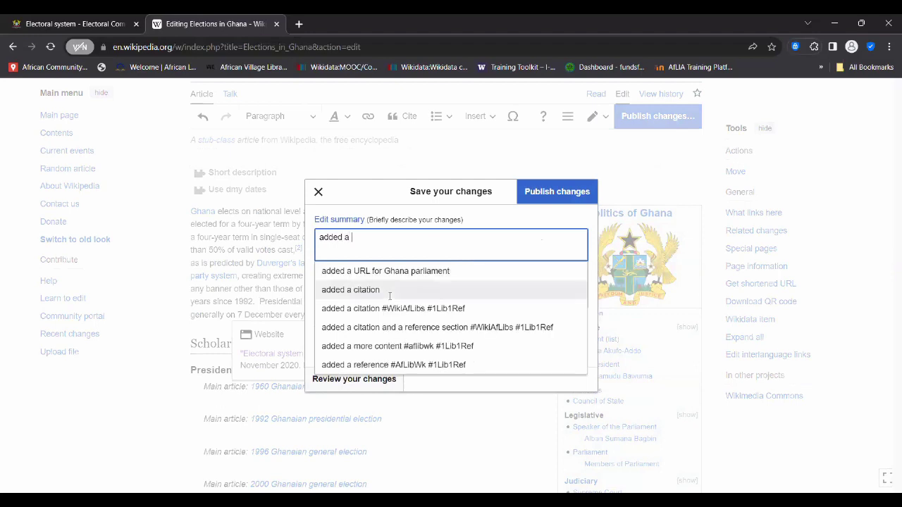
left_click(409, 308)
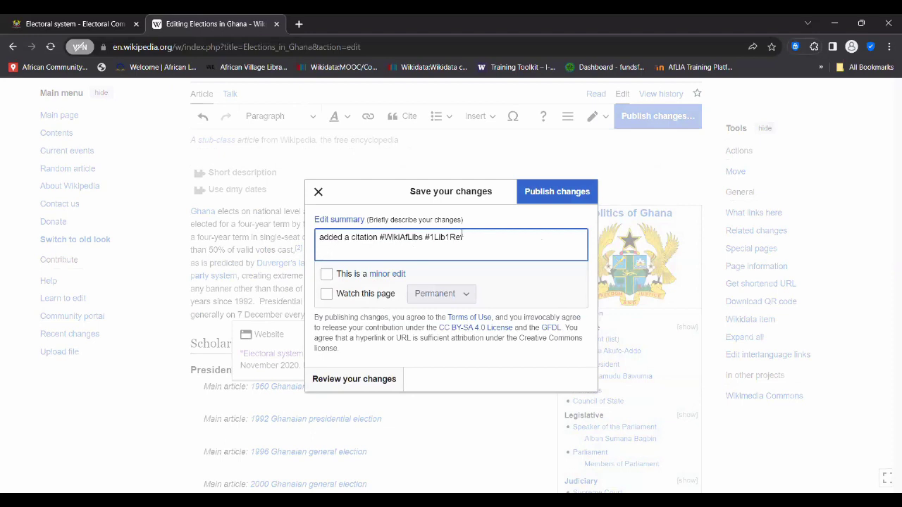
left_click_drag(423, 237, 384, 237)
key("BackSpace")
type("AfLibWik")
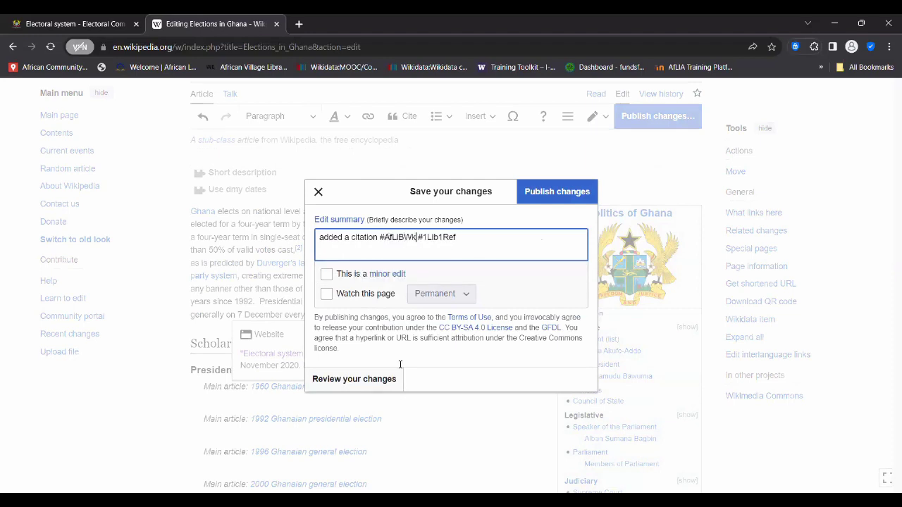
left_click(557, 197)
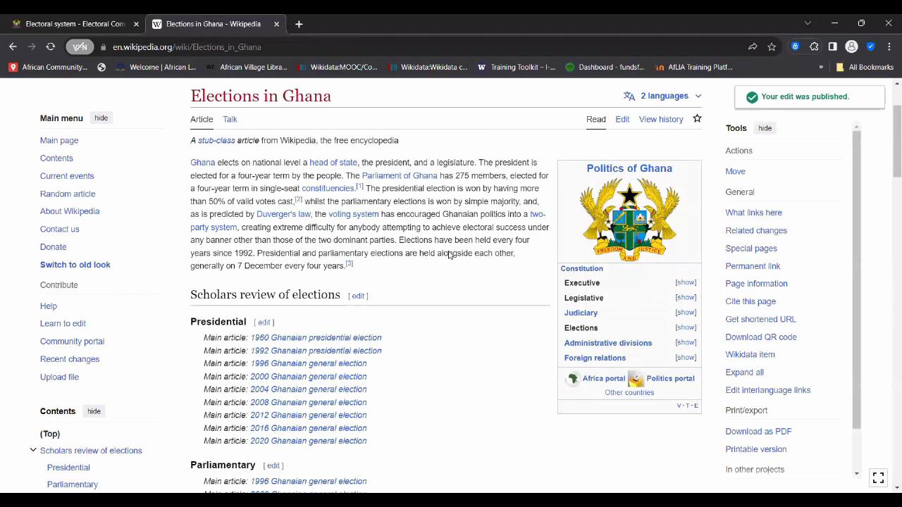
left_click(71, 24)
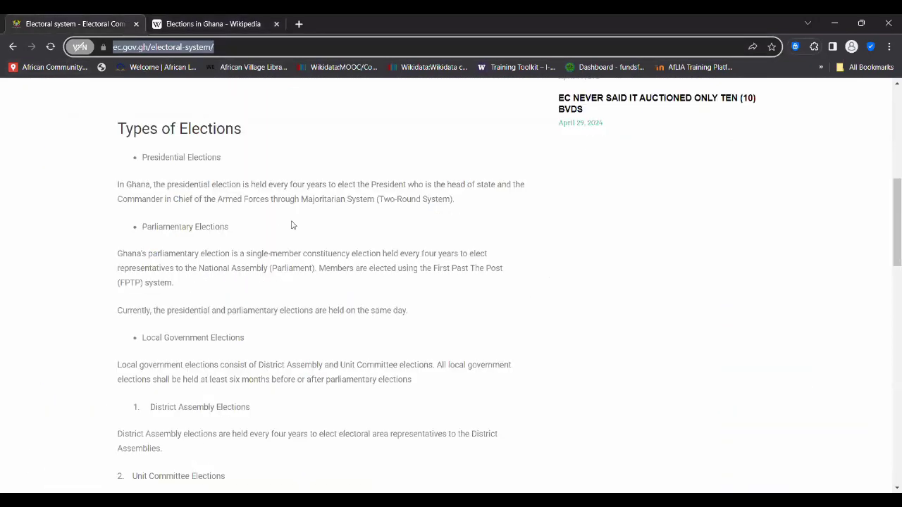
left_click(186, 26)
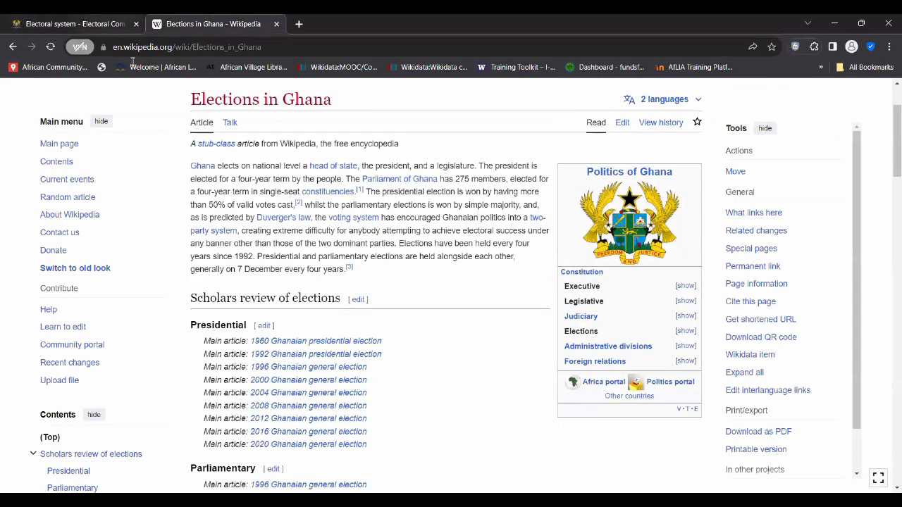
key("ctrl+shift+Tab")
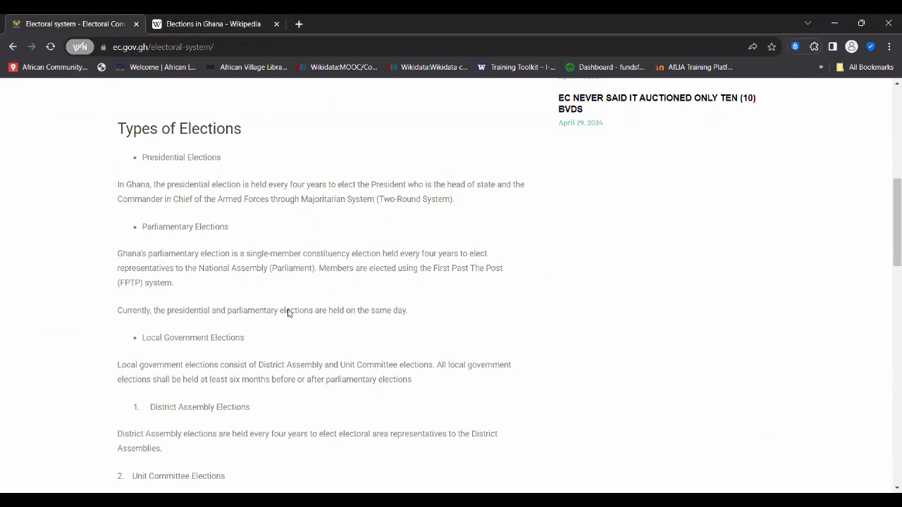
scroll(288, 313, "up", 1)
scroll(288, 312, "down", 1)
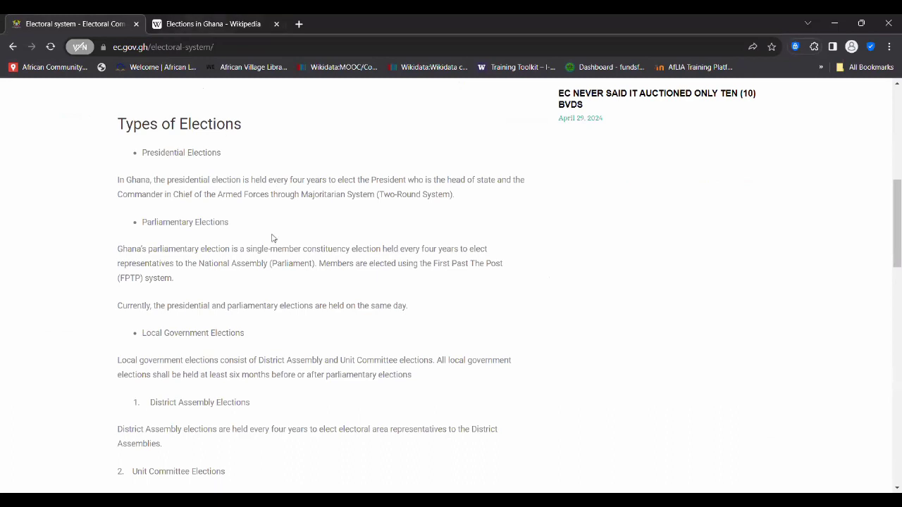
left_click(223, 27)
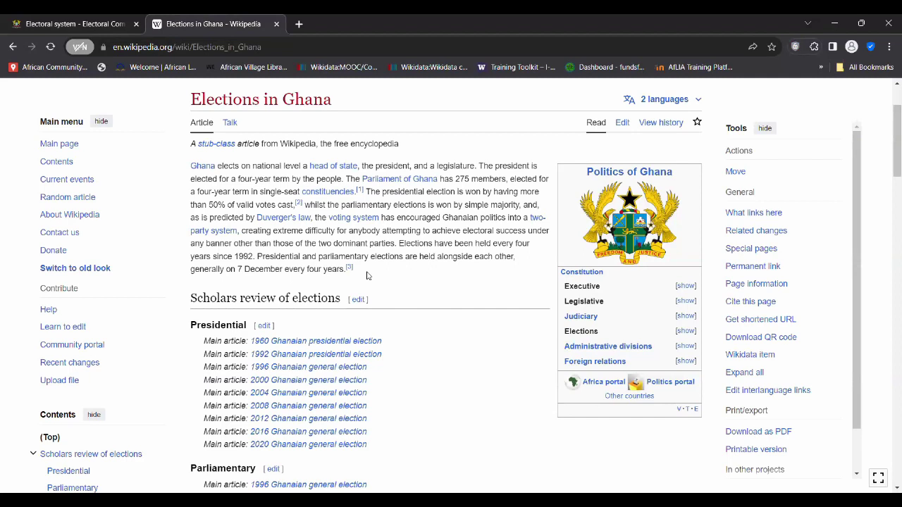
scroll(406, 248, "up", 3)
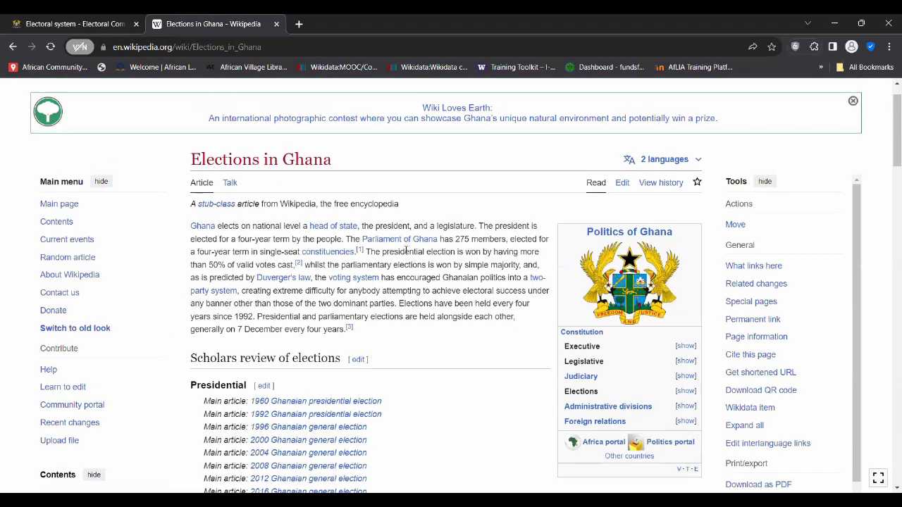
scroll(403, 237, "down", 3)
scroll(404, 233, "up", 3)
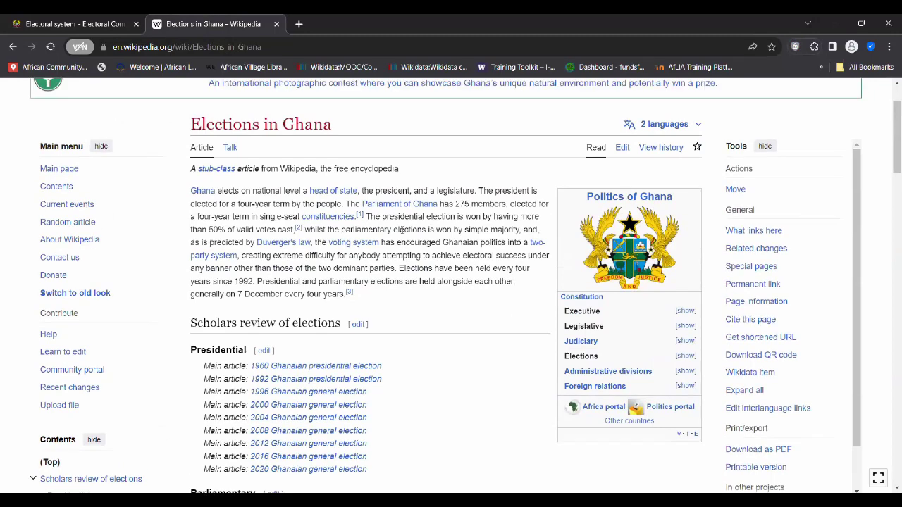
scroll(404, 233, "down", 3)
scroll(404, 233, "down", 1)
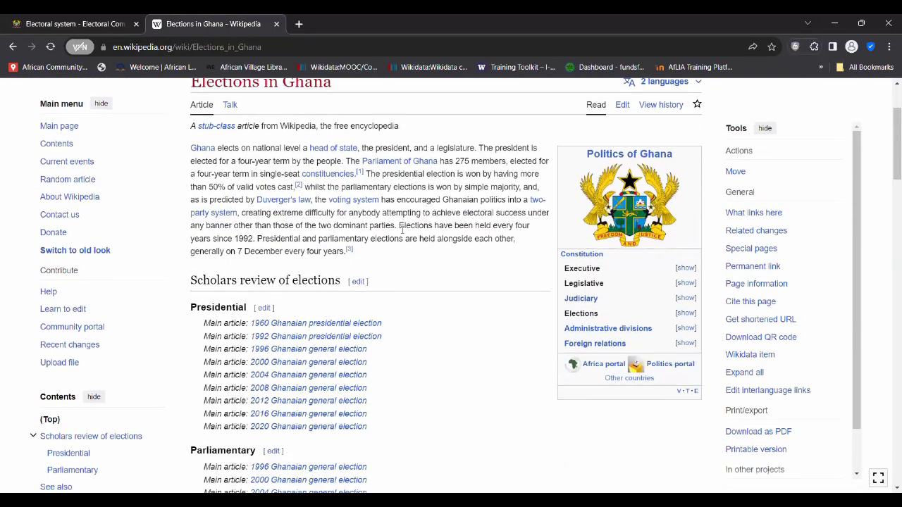
scroll(416, 319, "down", 5)
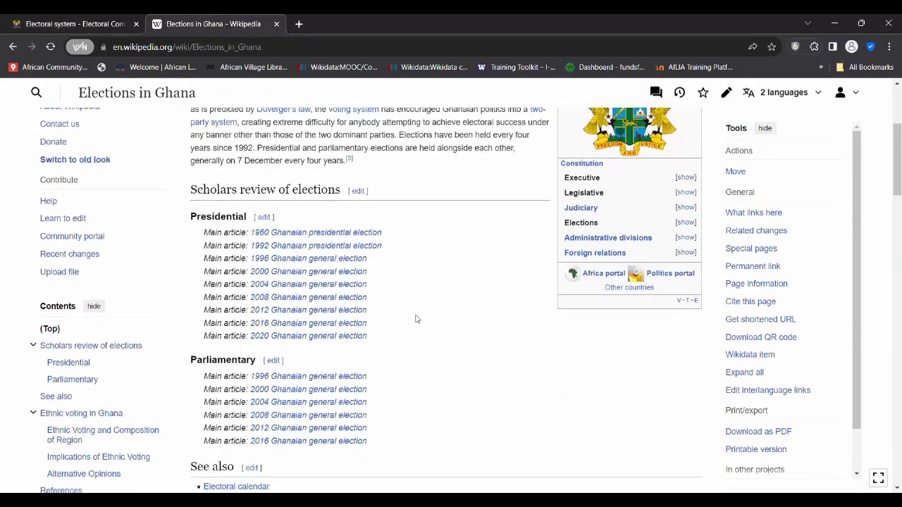
scroll(416, 319, "down", 5)
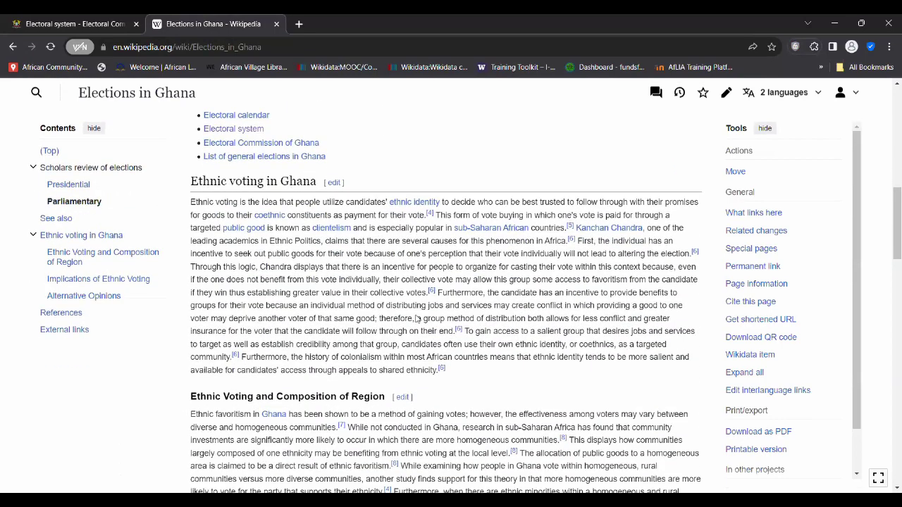
scroll(417, 320, "down", 1)
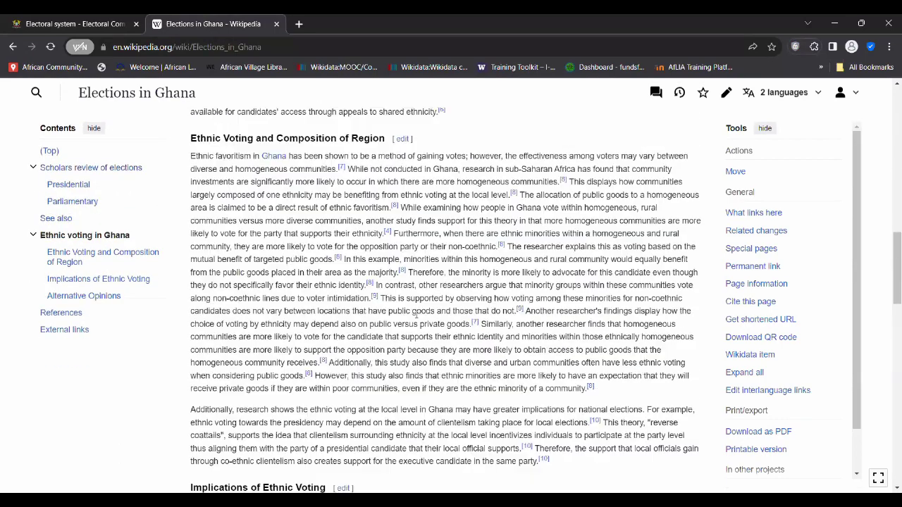